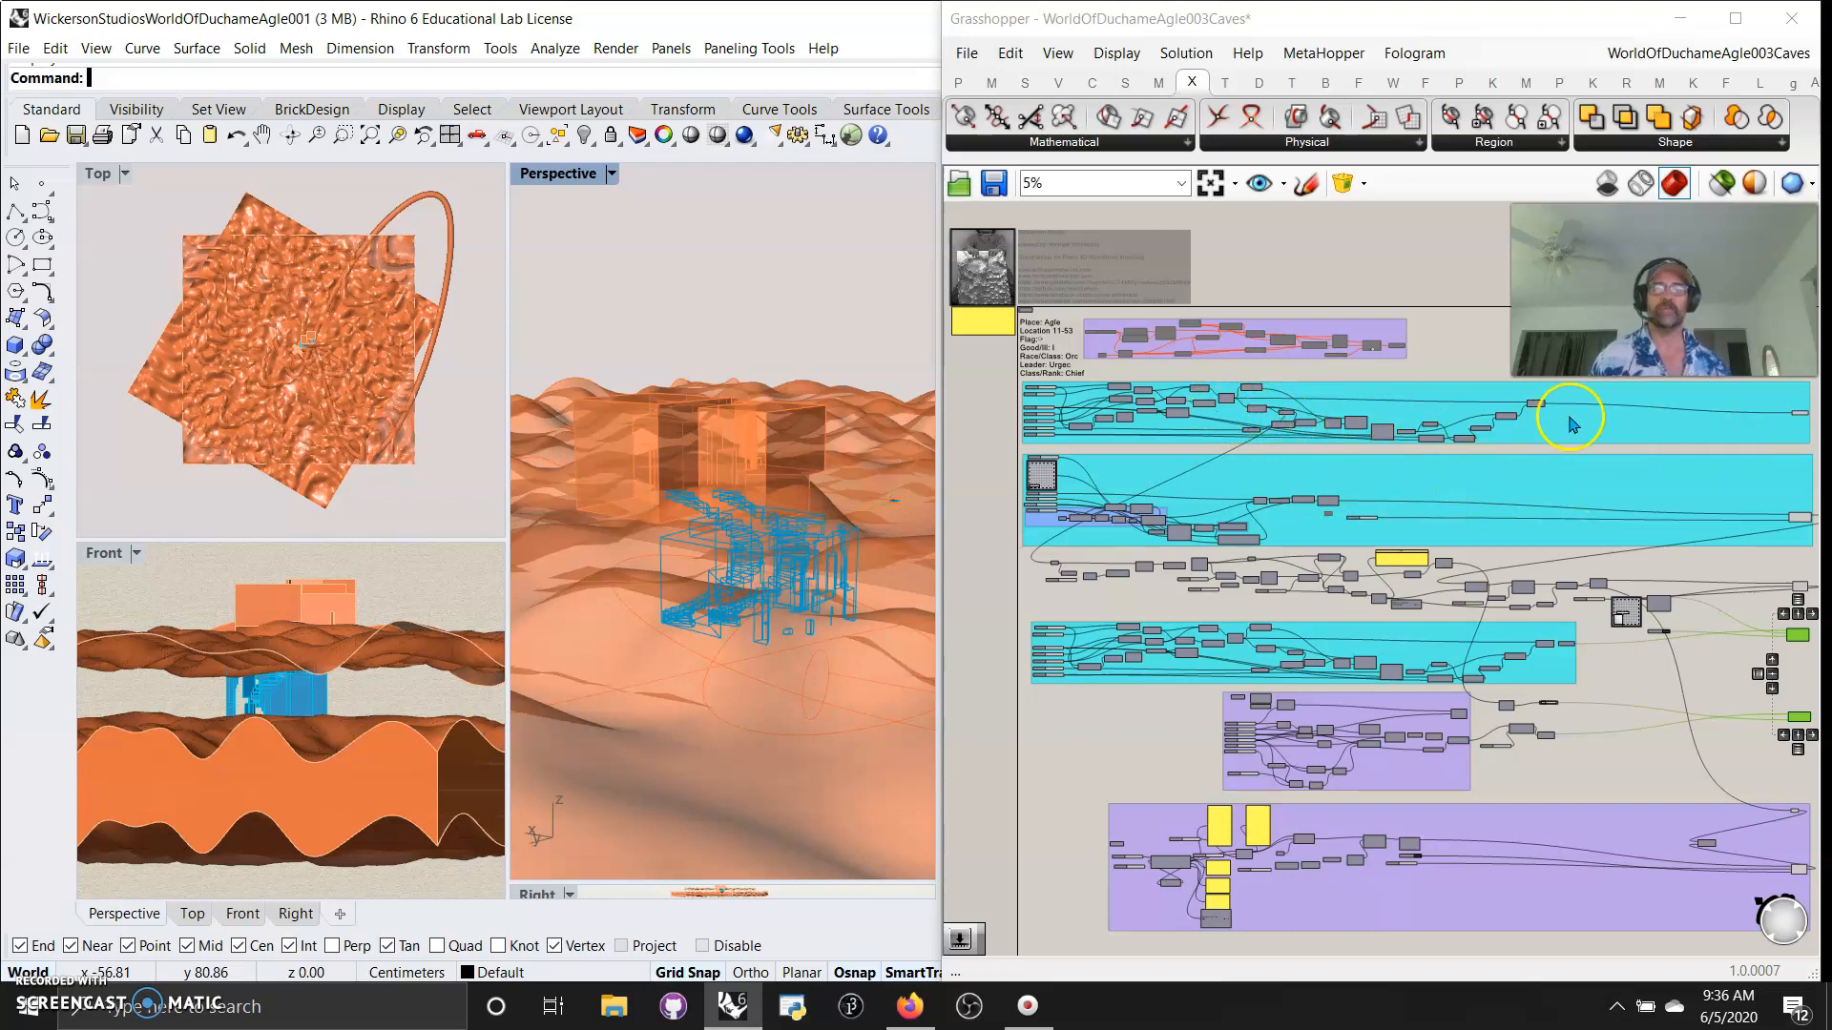
Examine the terrain layers and the structure between them from several angles in the Perspective view.
right_click_drag(753, 516, 743, 473)
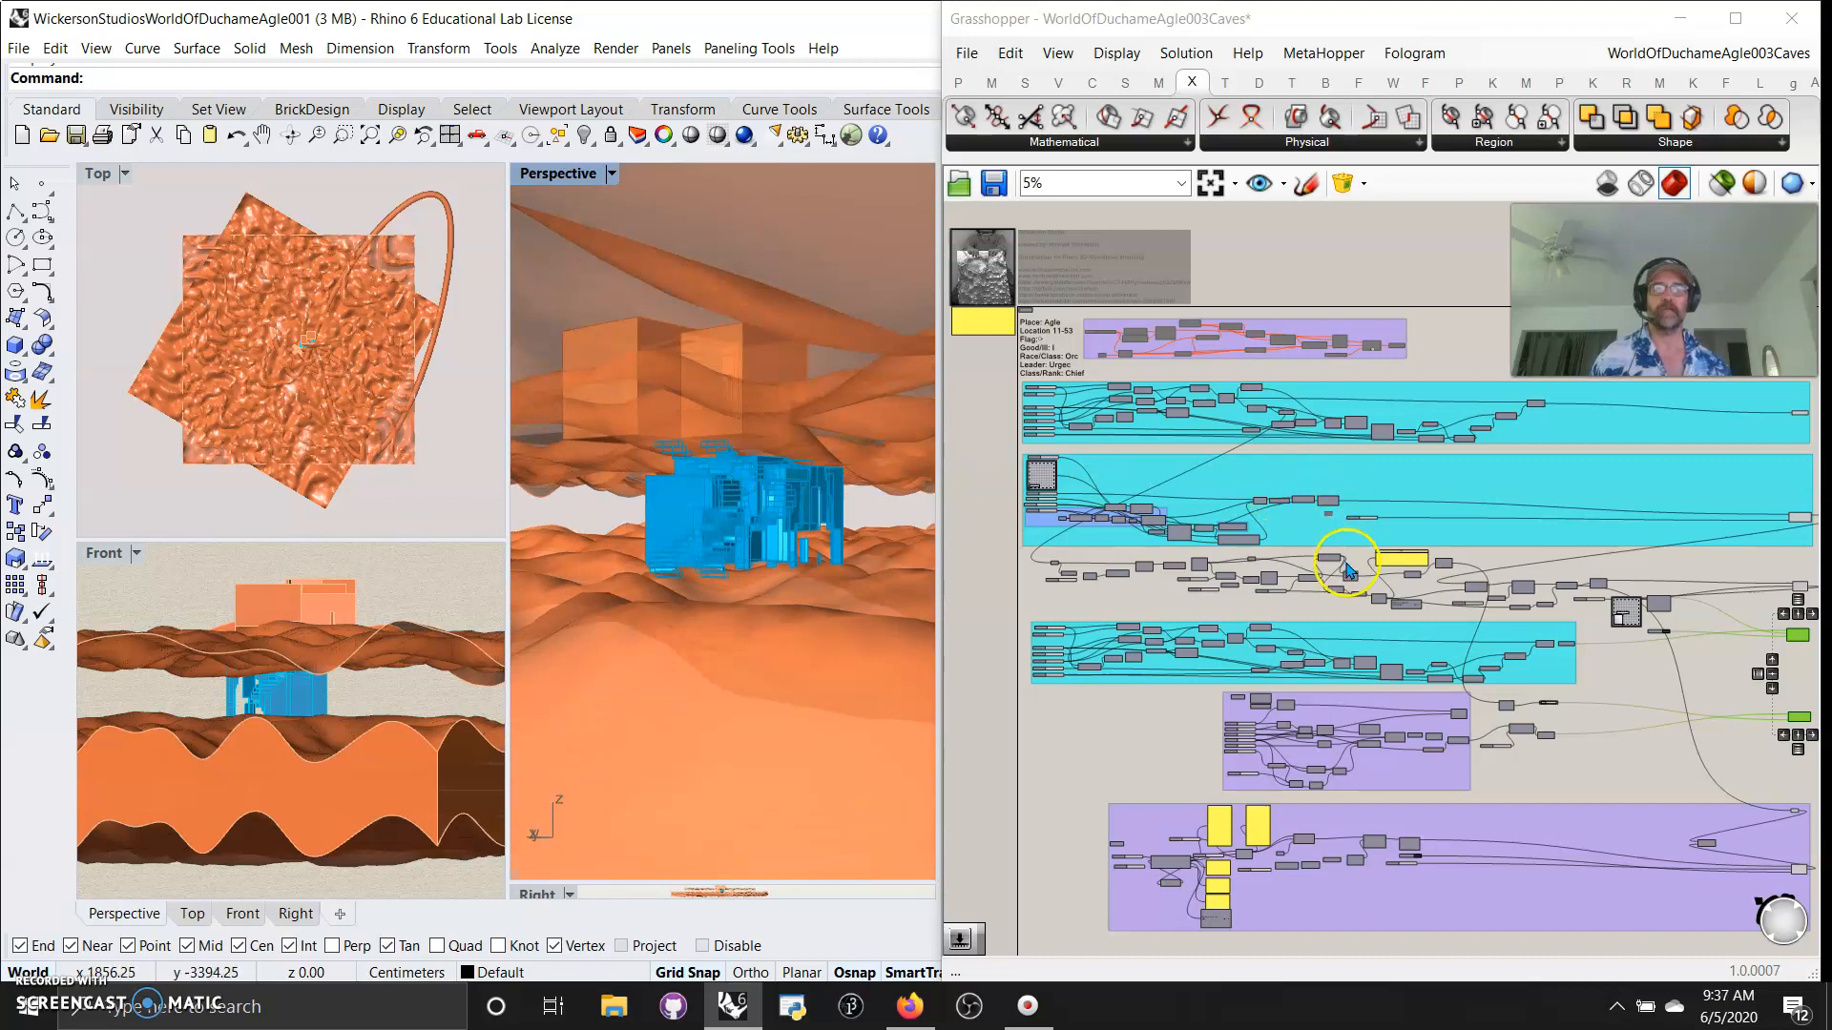
mouse_move(763, 561)
right_mouse_down()
mouse_move(797, 573)
mouse_move(763, 571)
right_mouse_up()
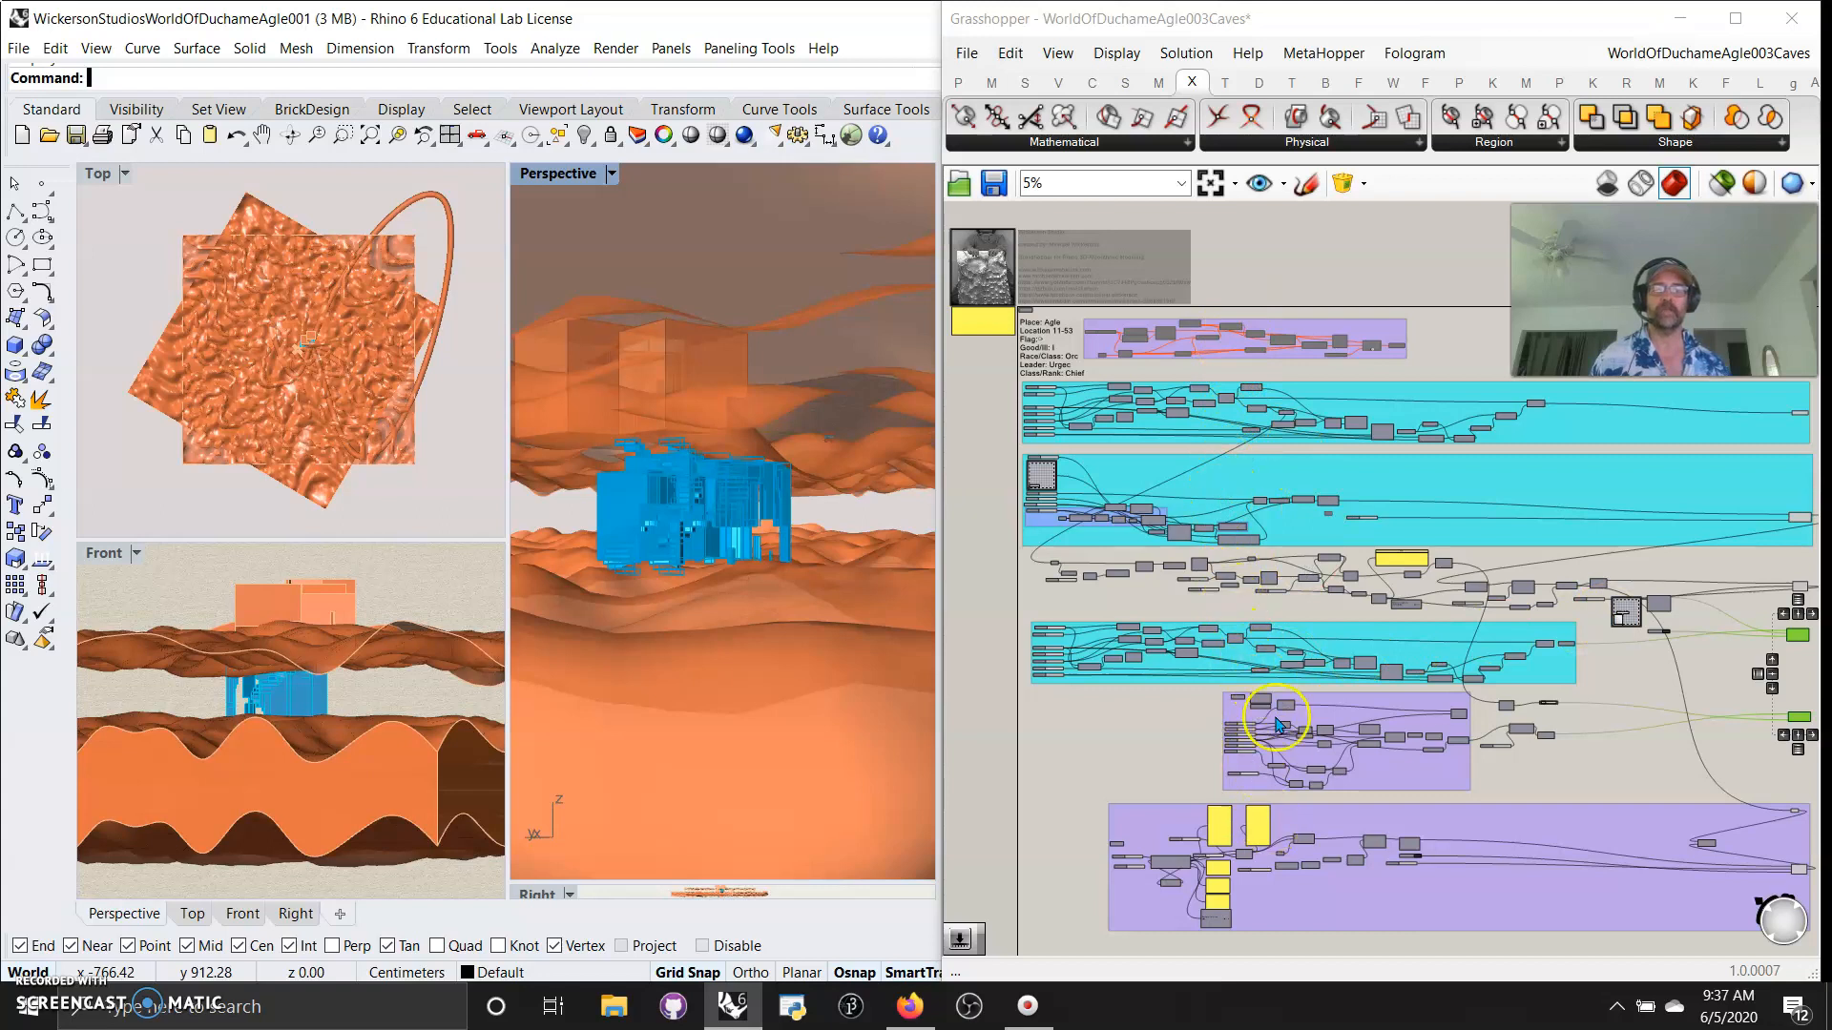
right_click_drag(736, 620, 738, 585)
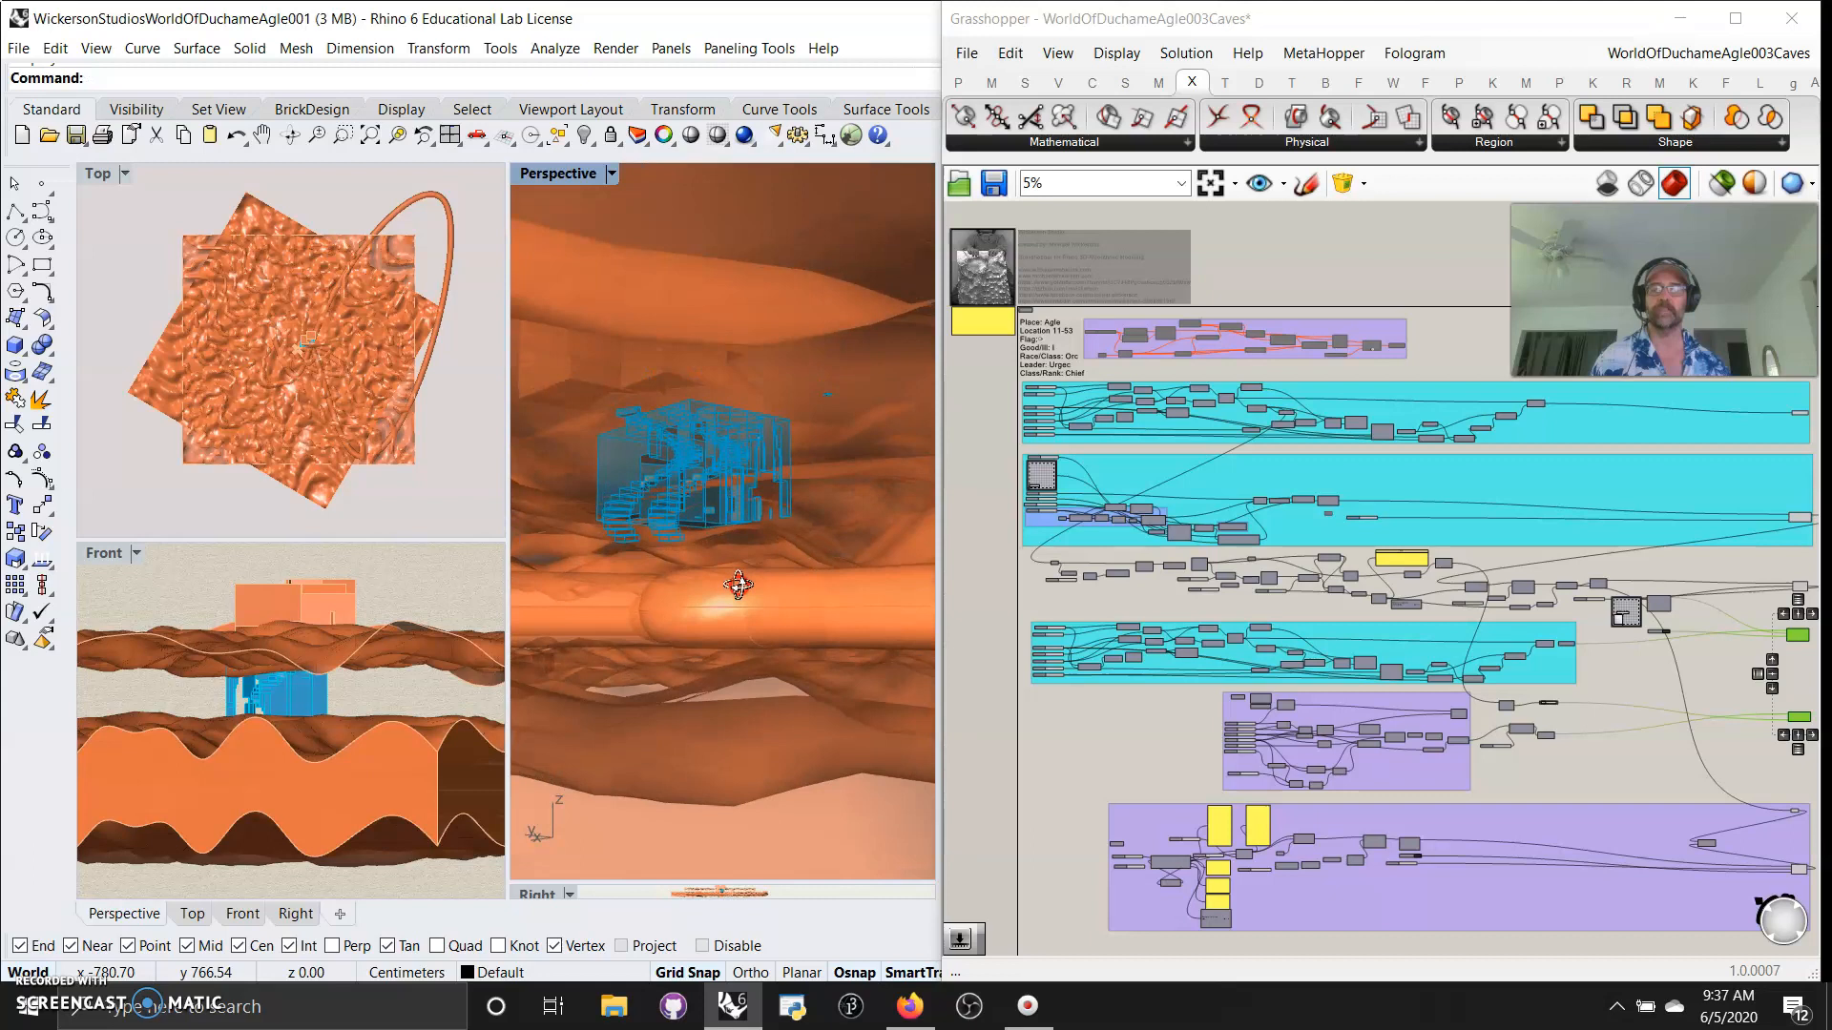
left_click(1201, 811)
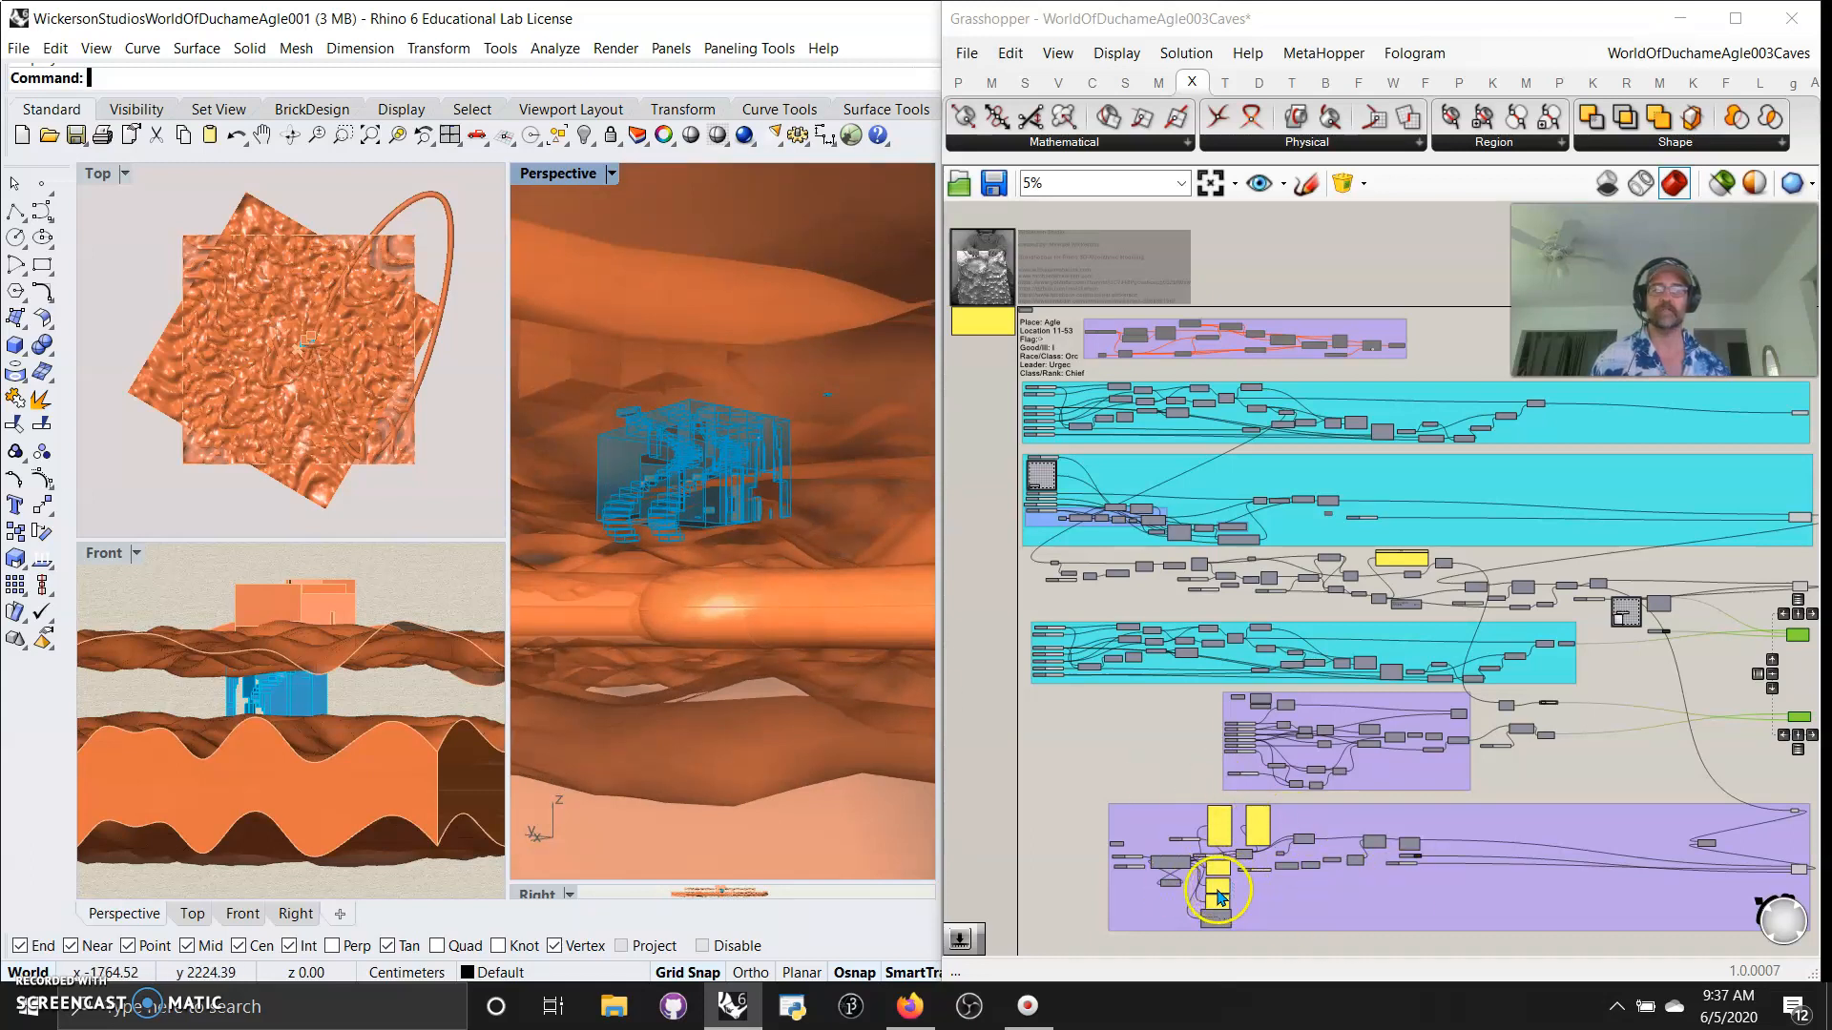
scroll(1176, 862, "up", 5)
right_click_drag(769, 685, 768, 537)
Select the output component at the far end of the lowest purple group and maximize the Top viewport.
scroll(768, 537, "up", 5)
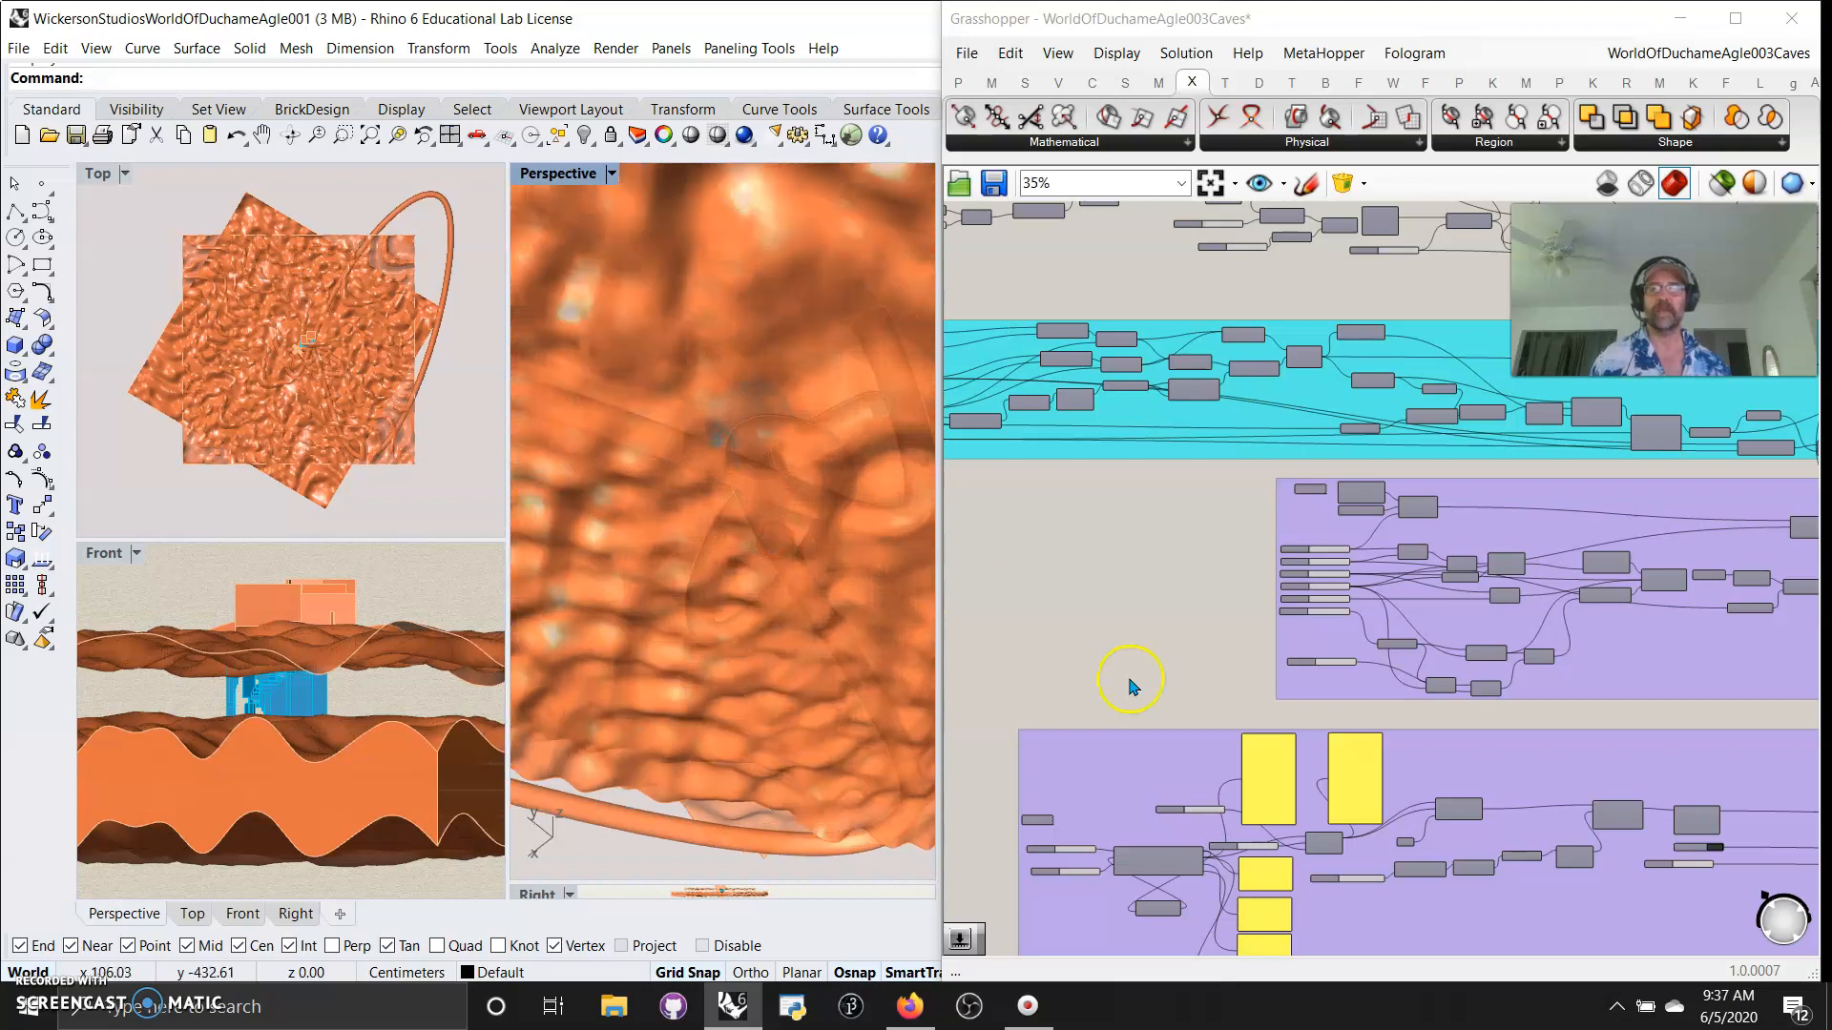
right_click_drag(1714, 942, 1008, 846)
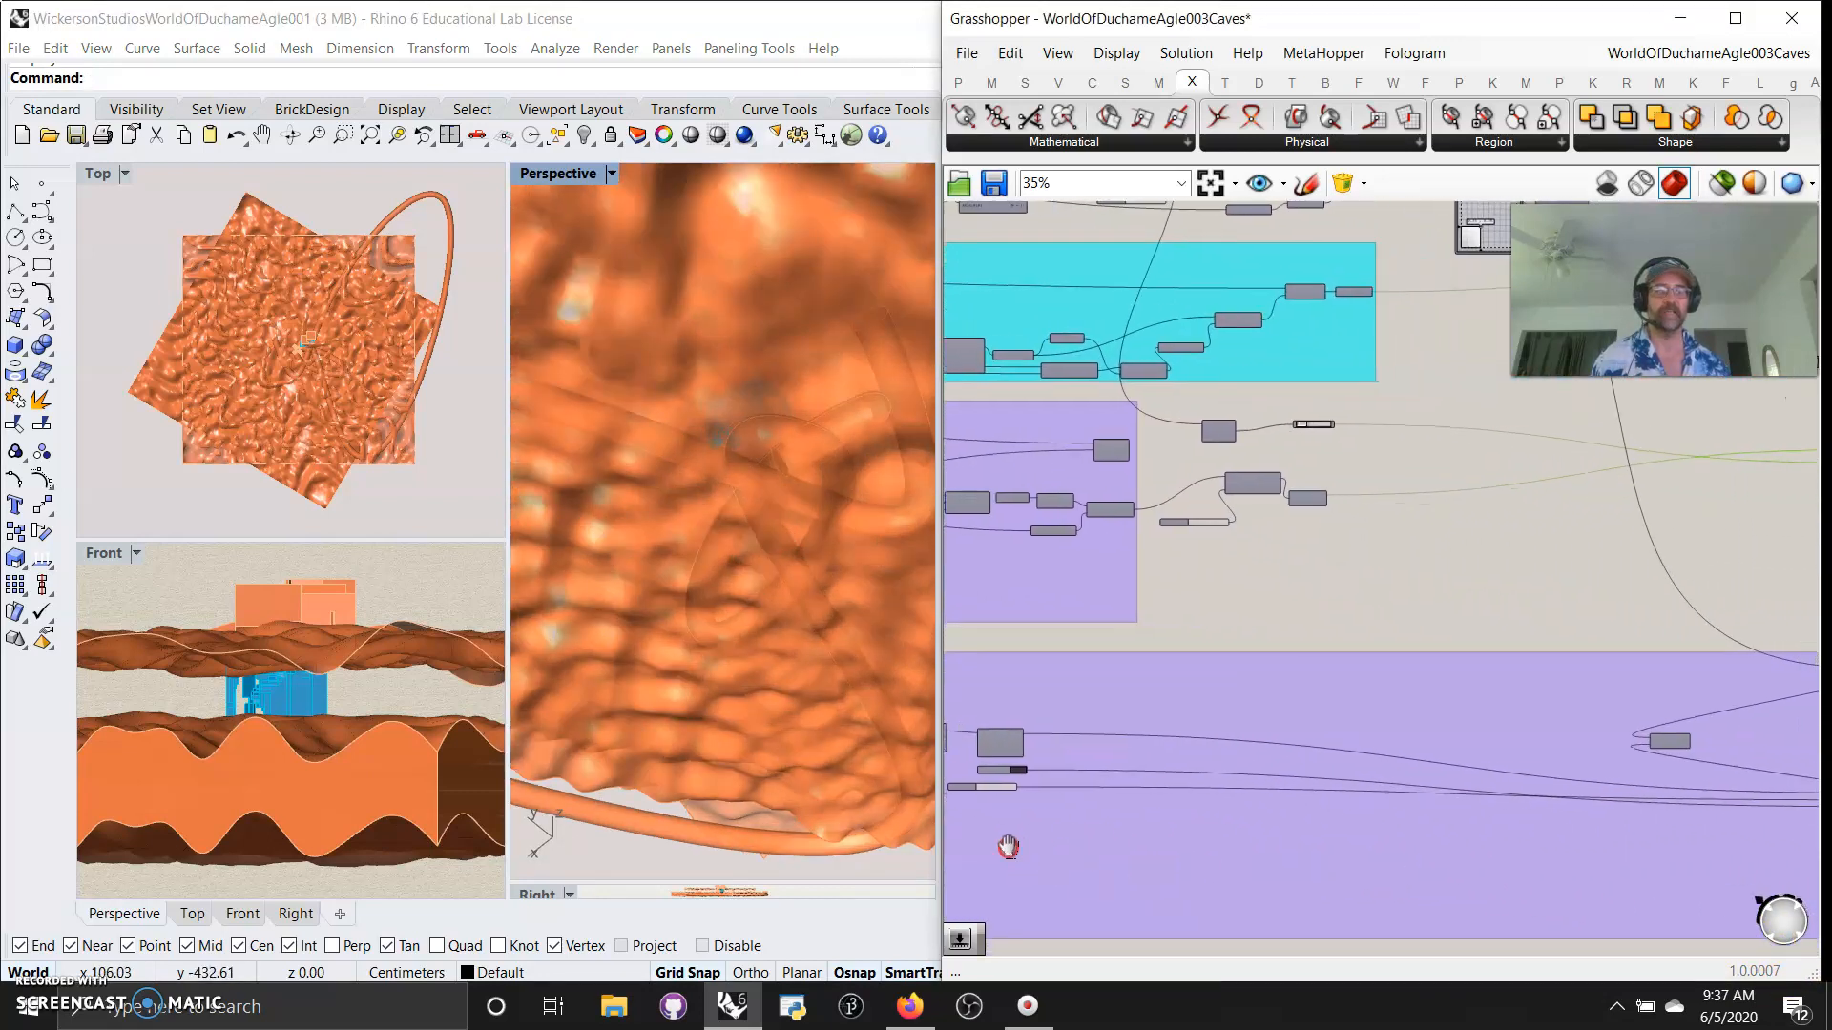
right_click_drag(1596, 864, 1383, 857)
left_click(1668, 799)
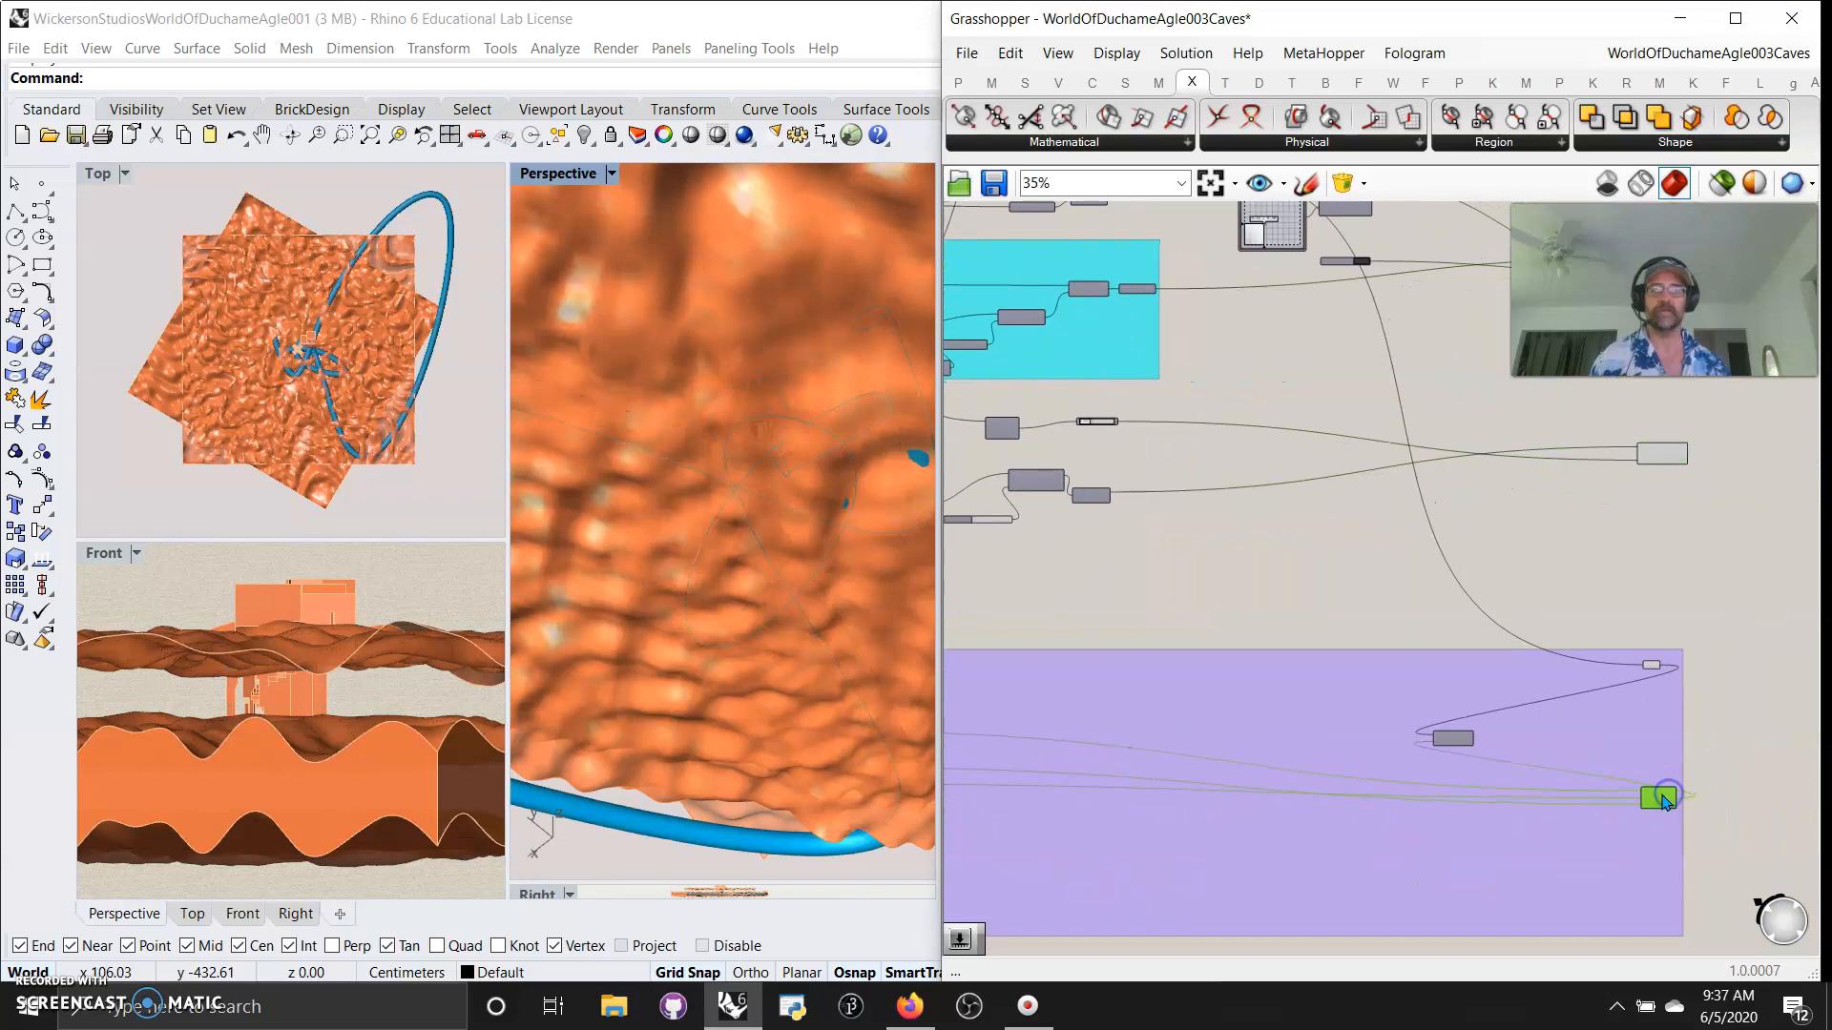
mouse_move(1163, 839)
right_mouse_down()
mouse_move(1268, 817)
mouse_move(1464, 828)
right_mouse_up()
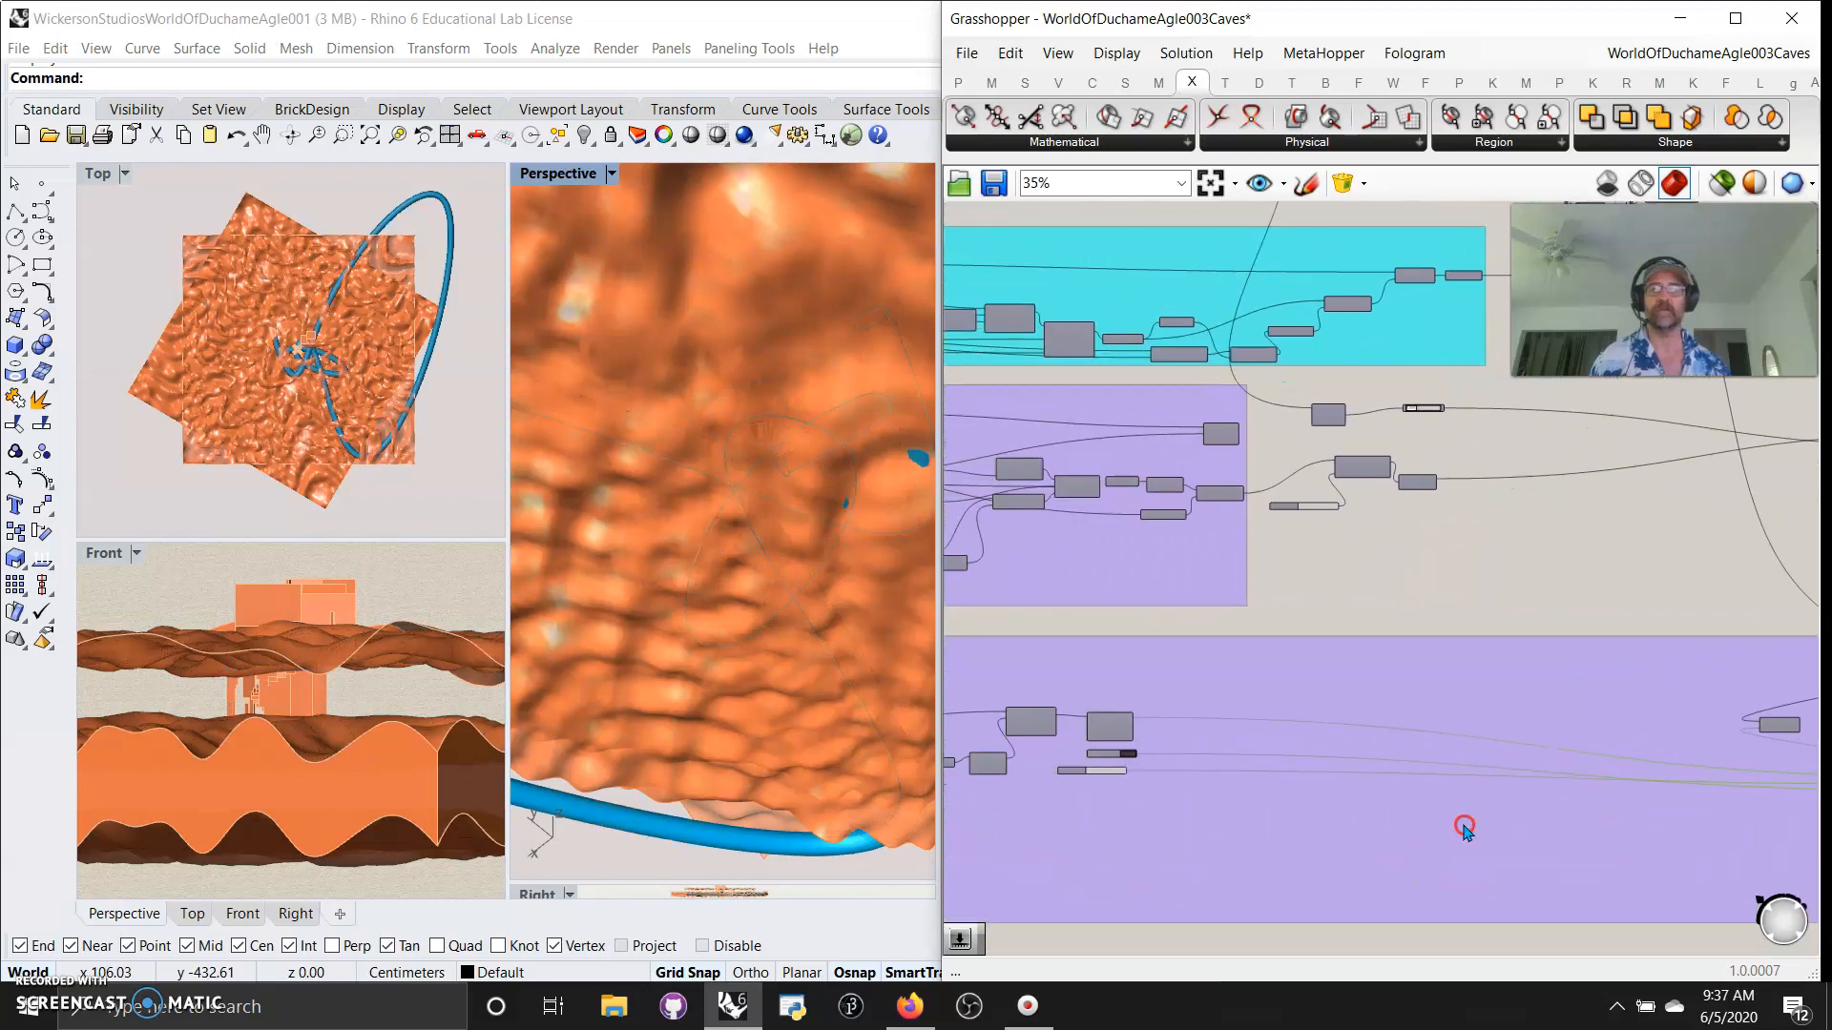
double_click(99, 175)
left_click(1013, 834)
Set HoopSnake's Starting Data slider to 4 and rerun the loop from the HoopSnake window.
scroll(1210, 837, "up", 5)
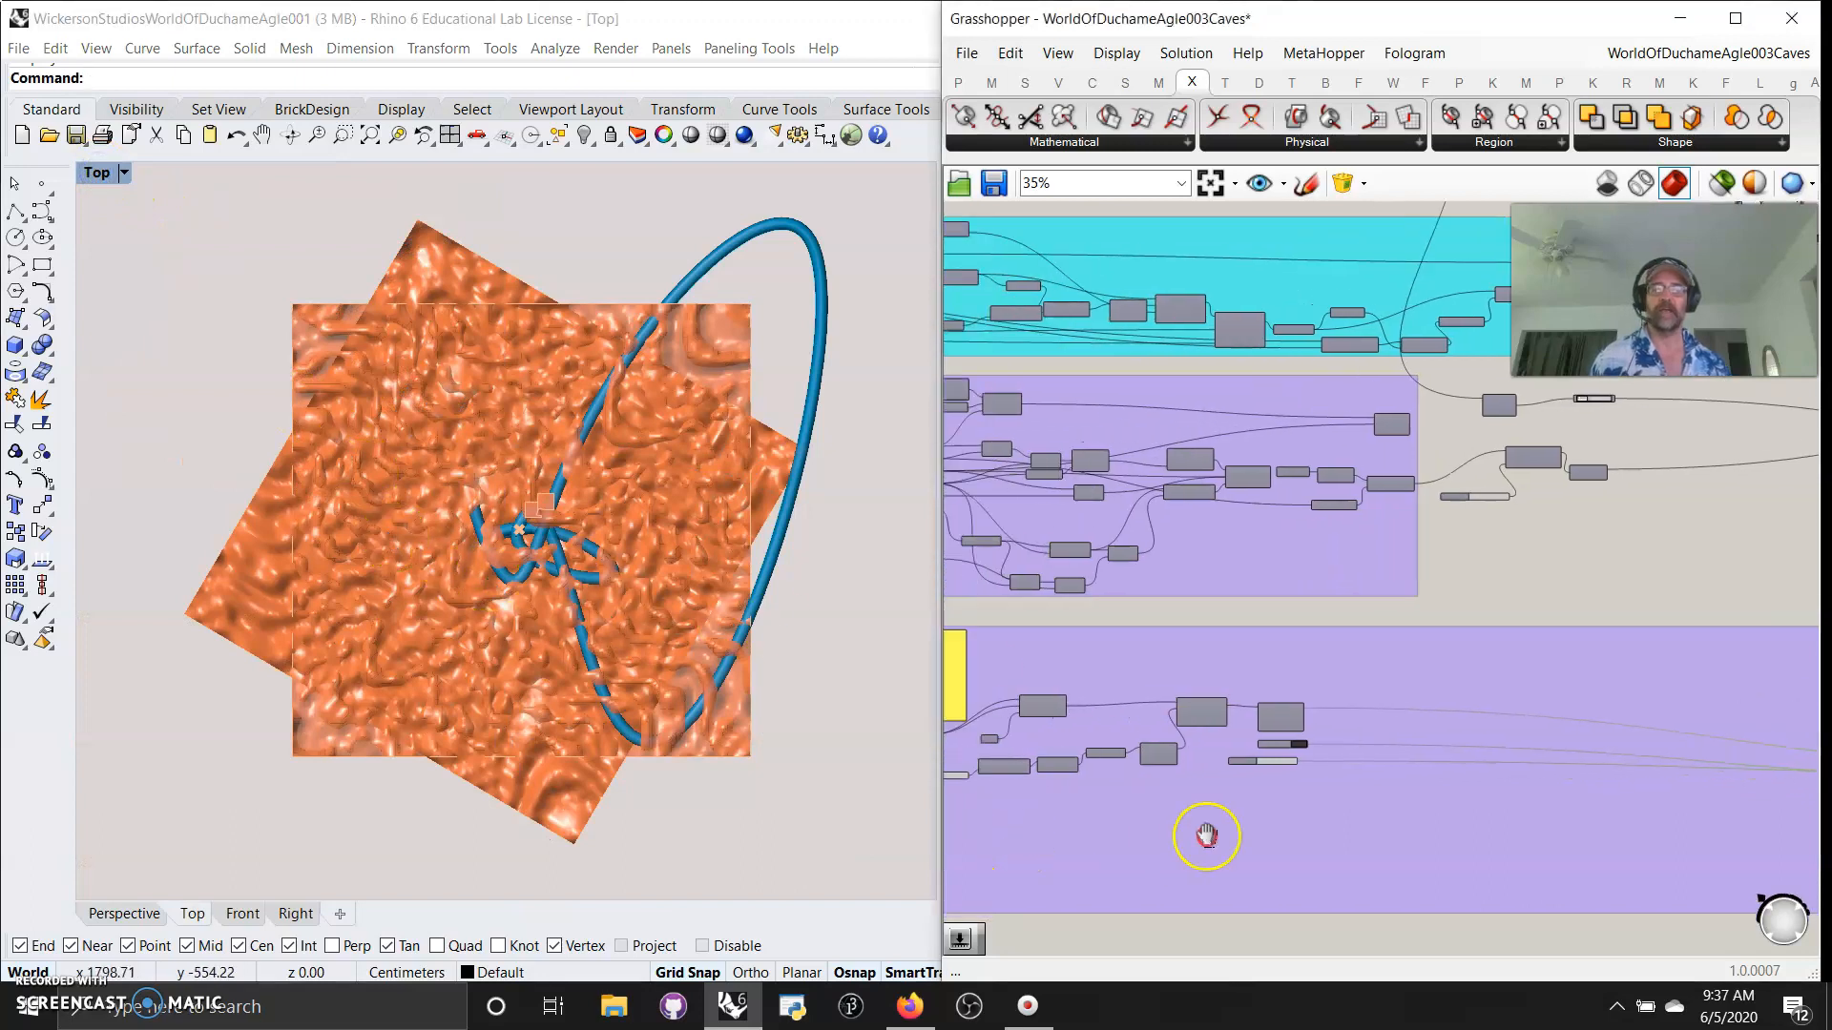
right_click_drag(1226, 792, 1726, 855)
scroll(1228, 623, "up", 3)
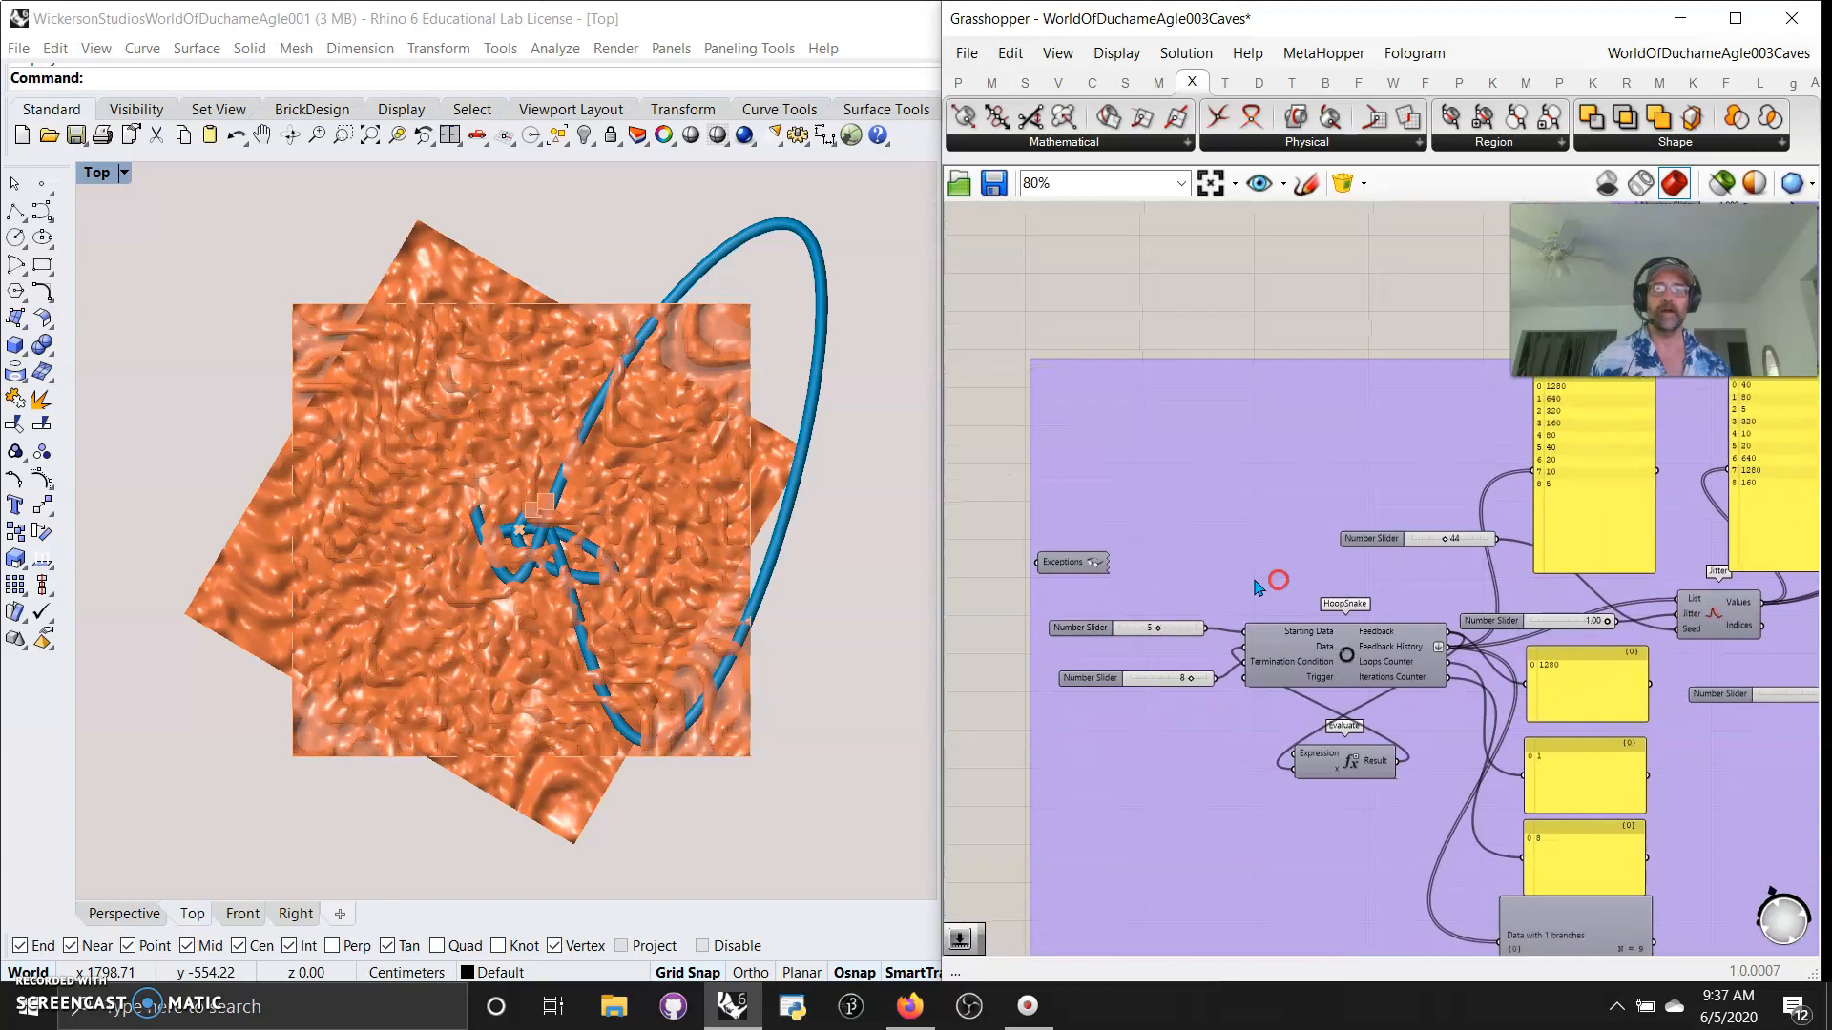
left_click(1180, 633)
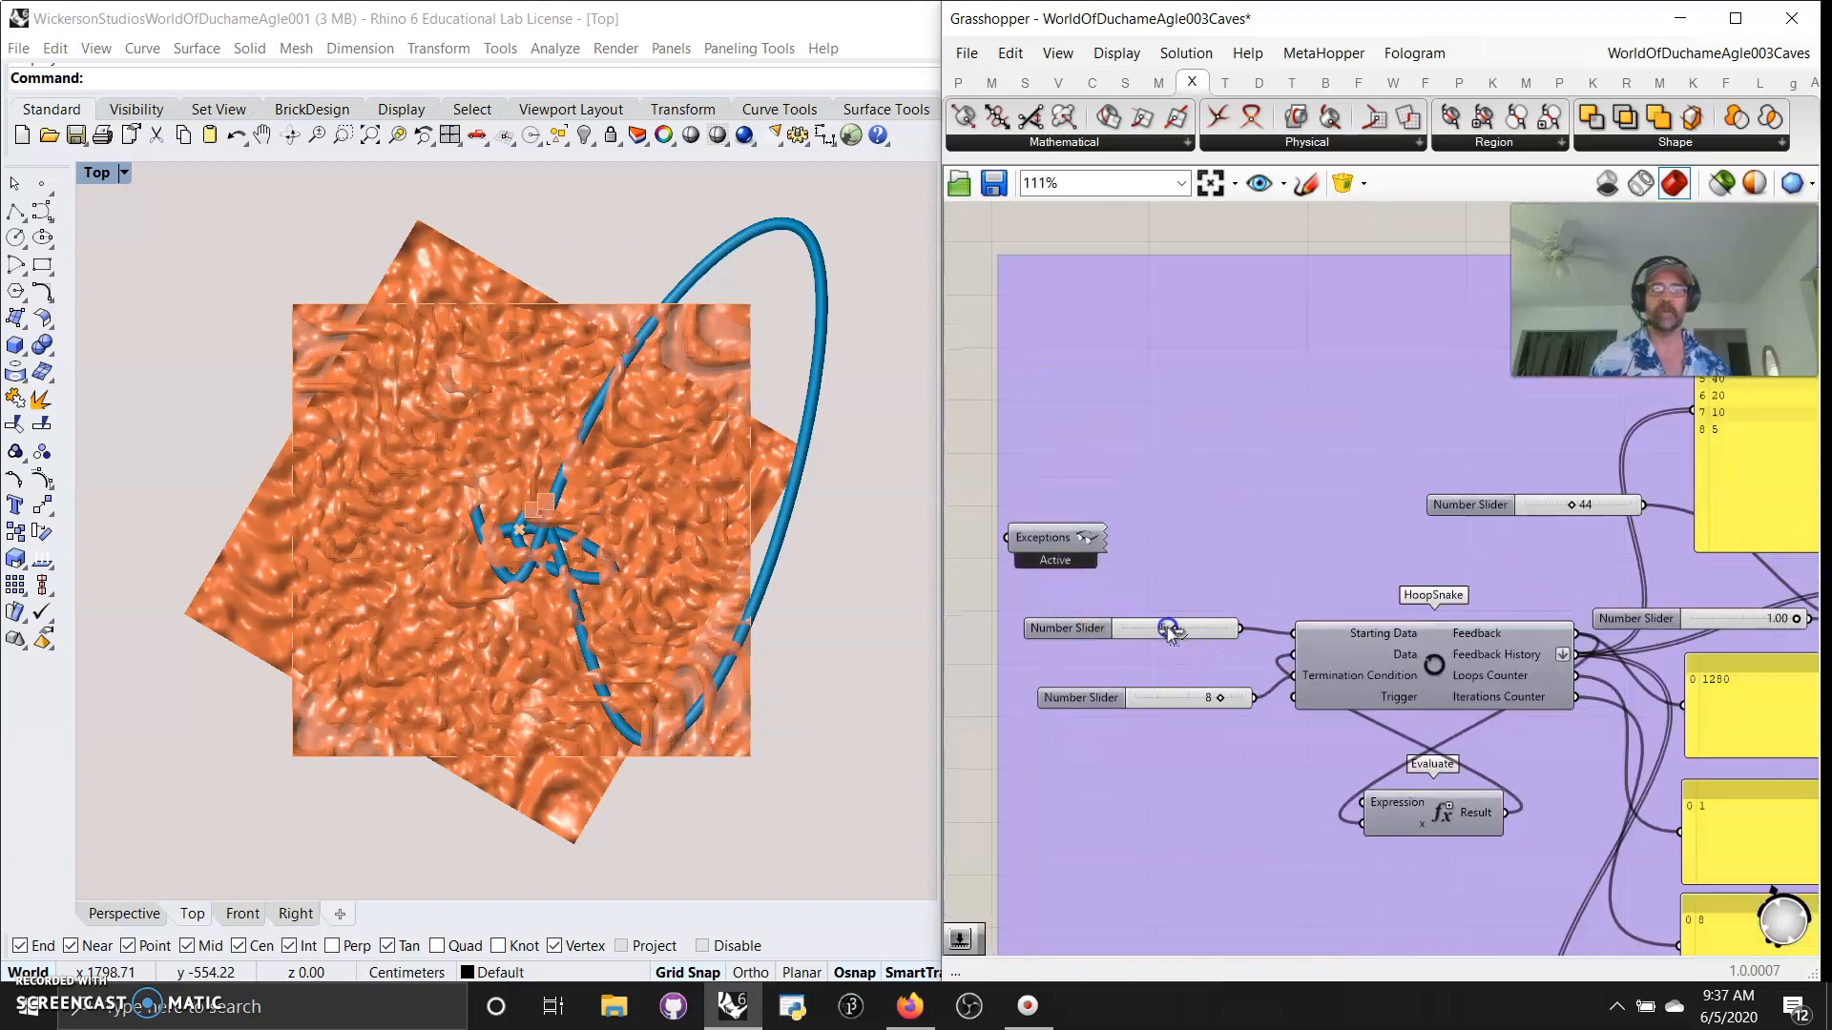
right_click_drag(1268, 802, 1100, 822)
double_click(1214, 616)
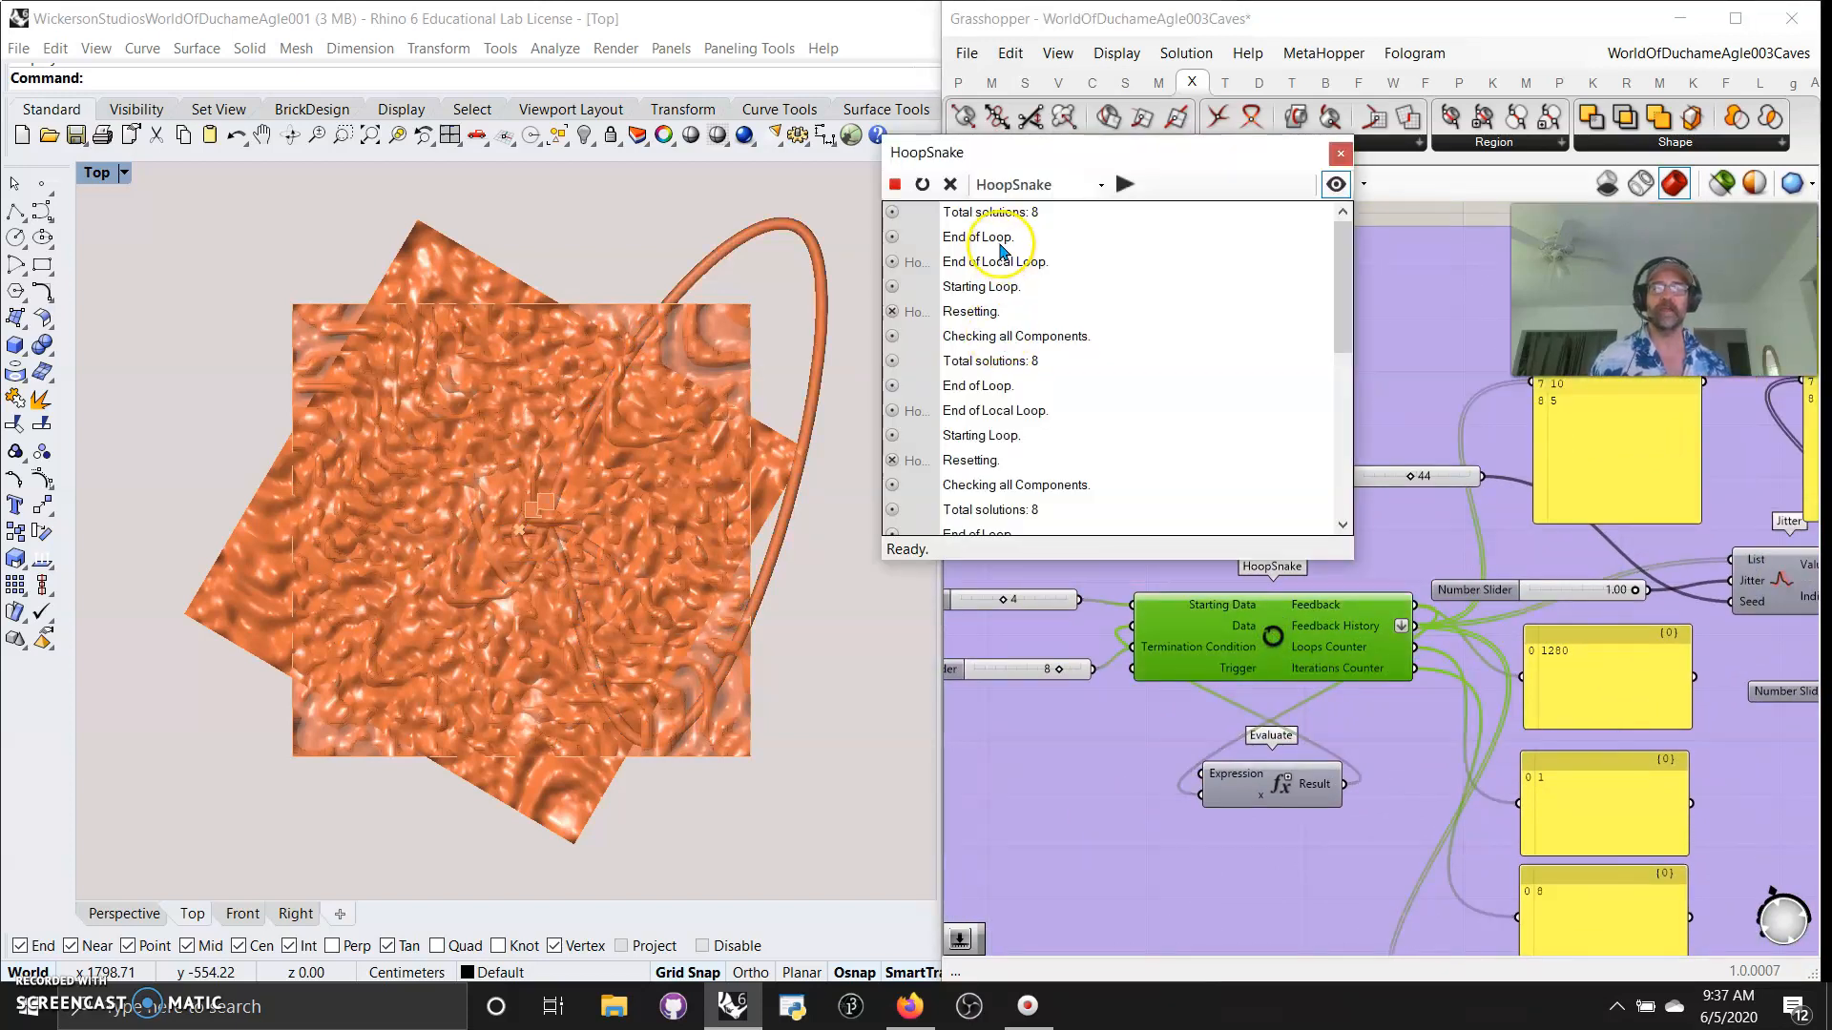
left_click(922, 184)
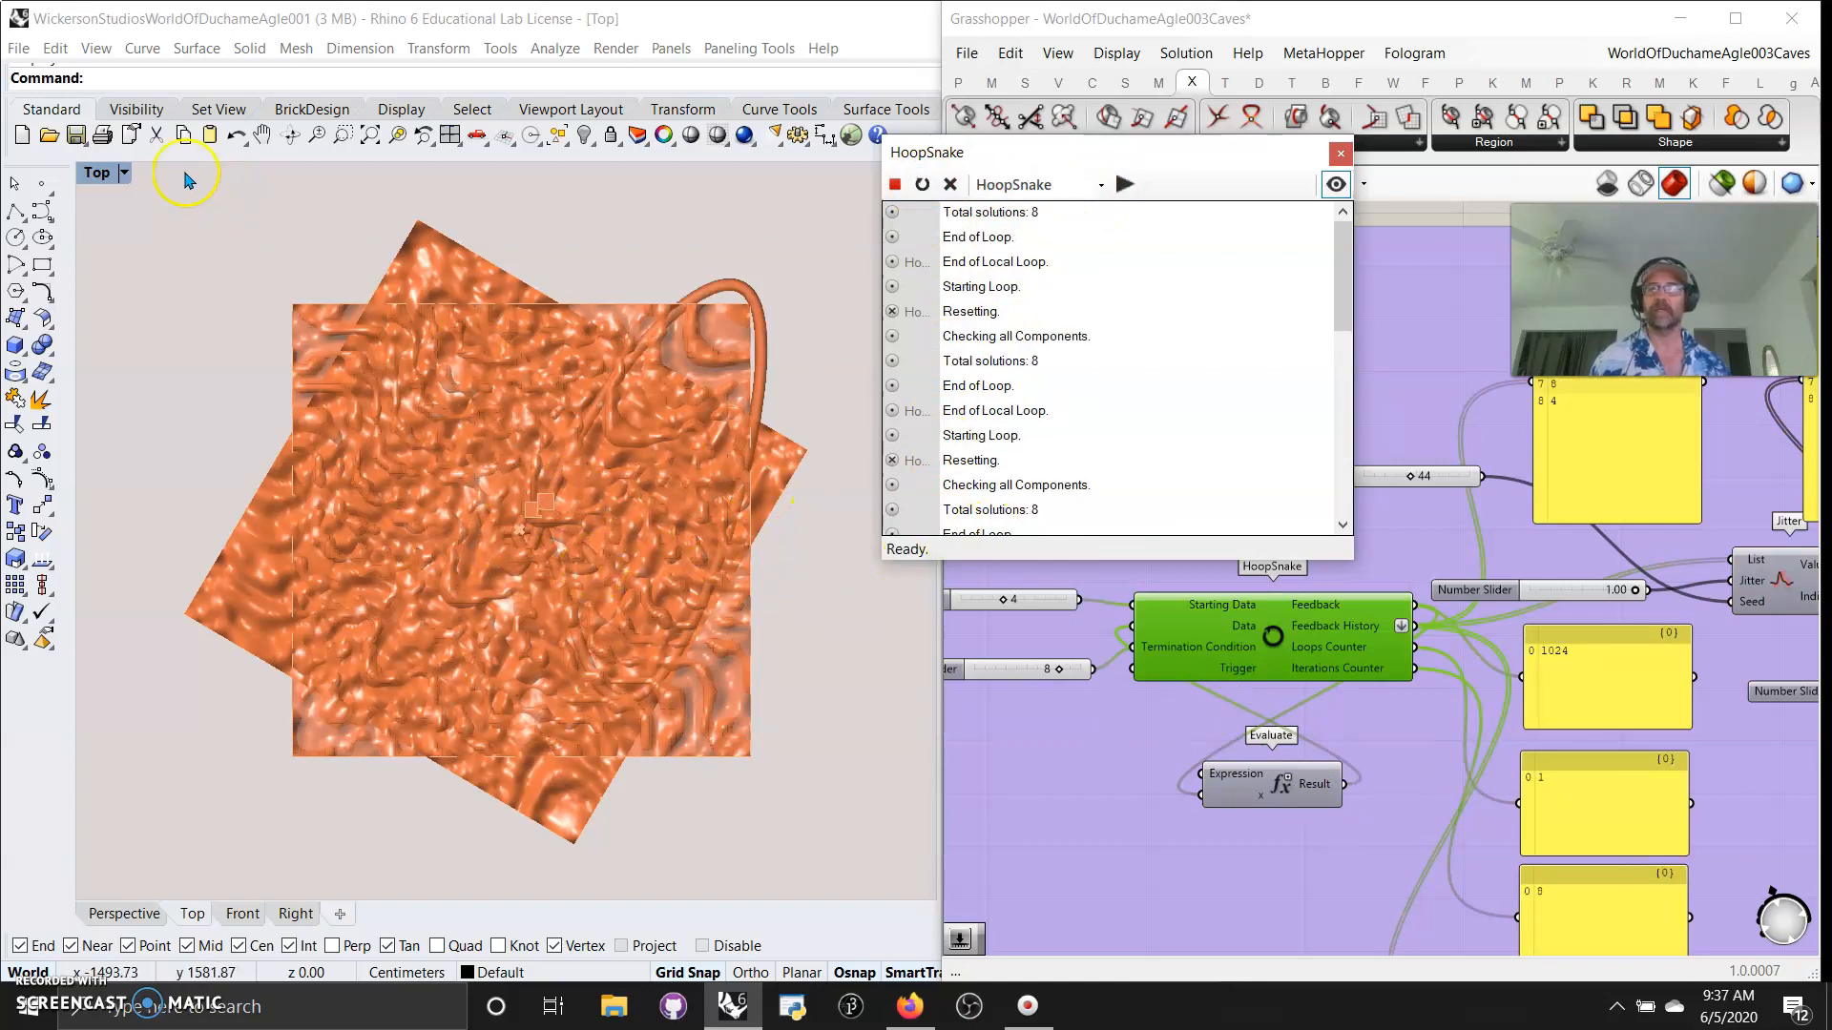
Try the Rendered, Pen and X-Ray display modes in the Top viewport.
left_click(96, 171)
left_click(138, 274)
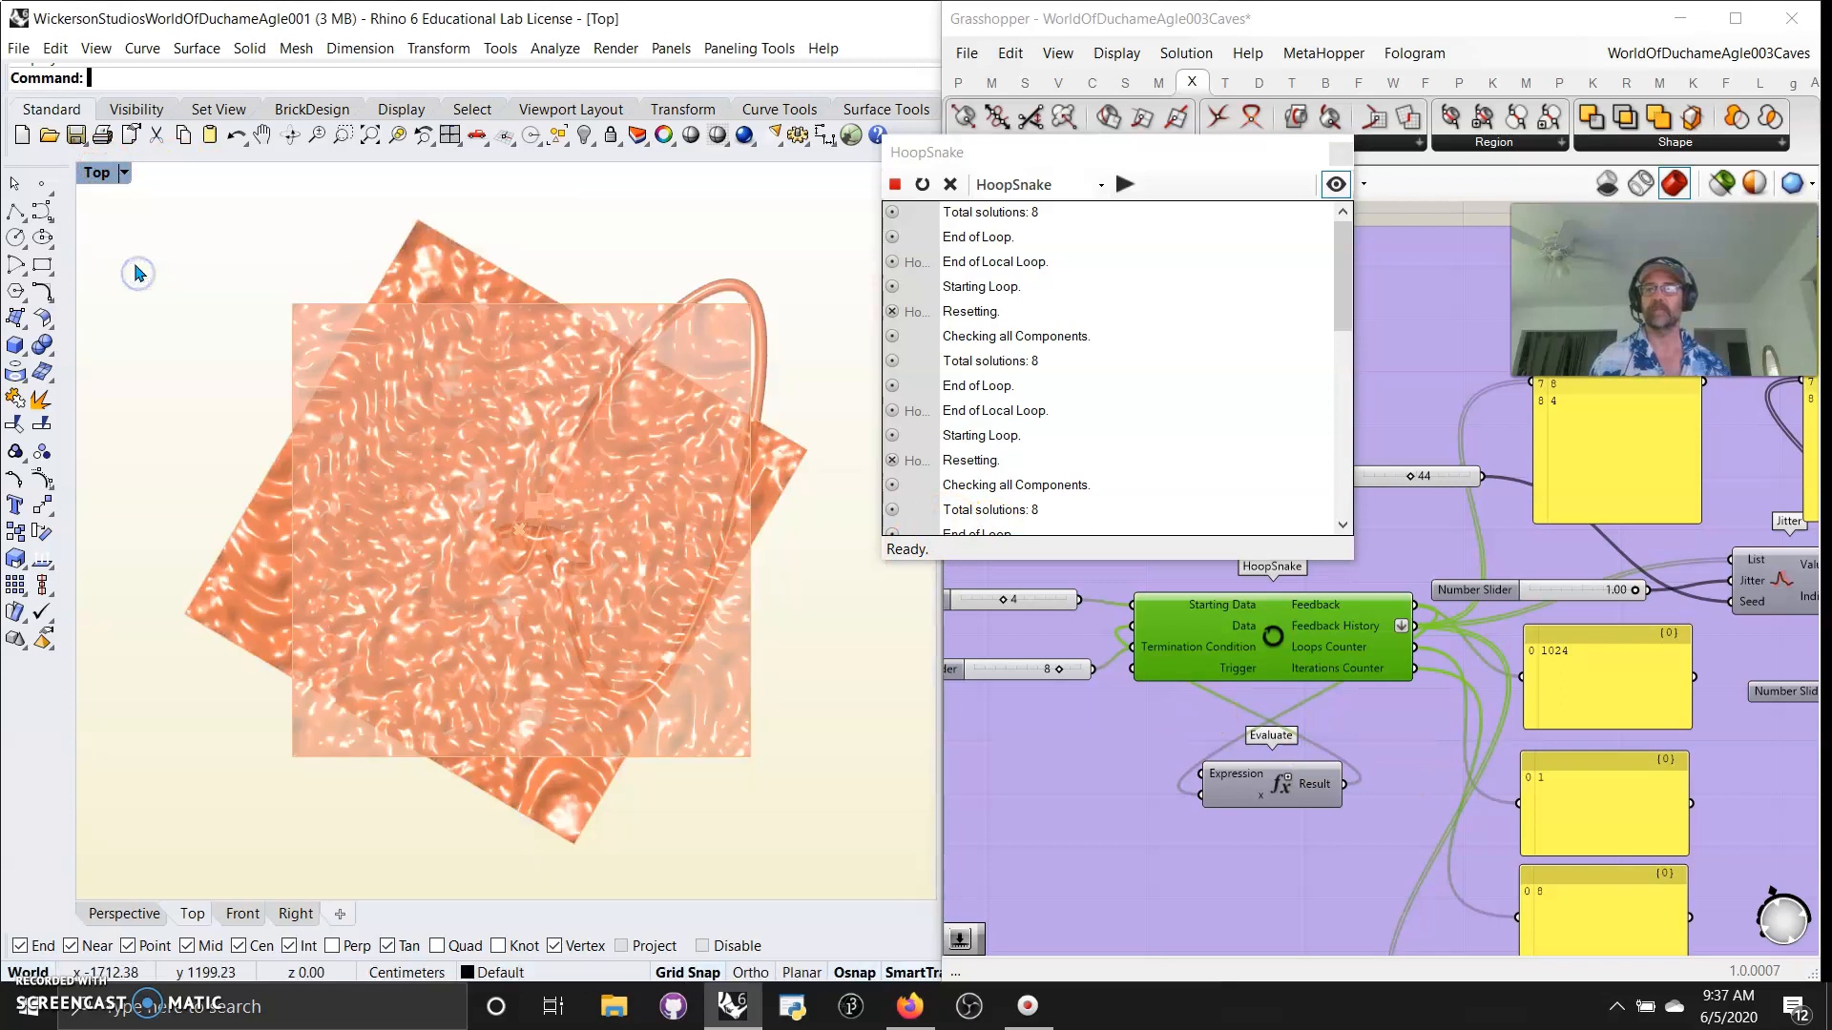
left_click(96, 175)
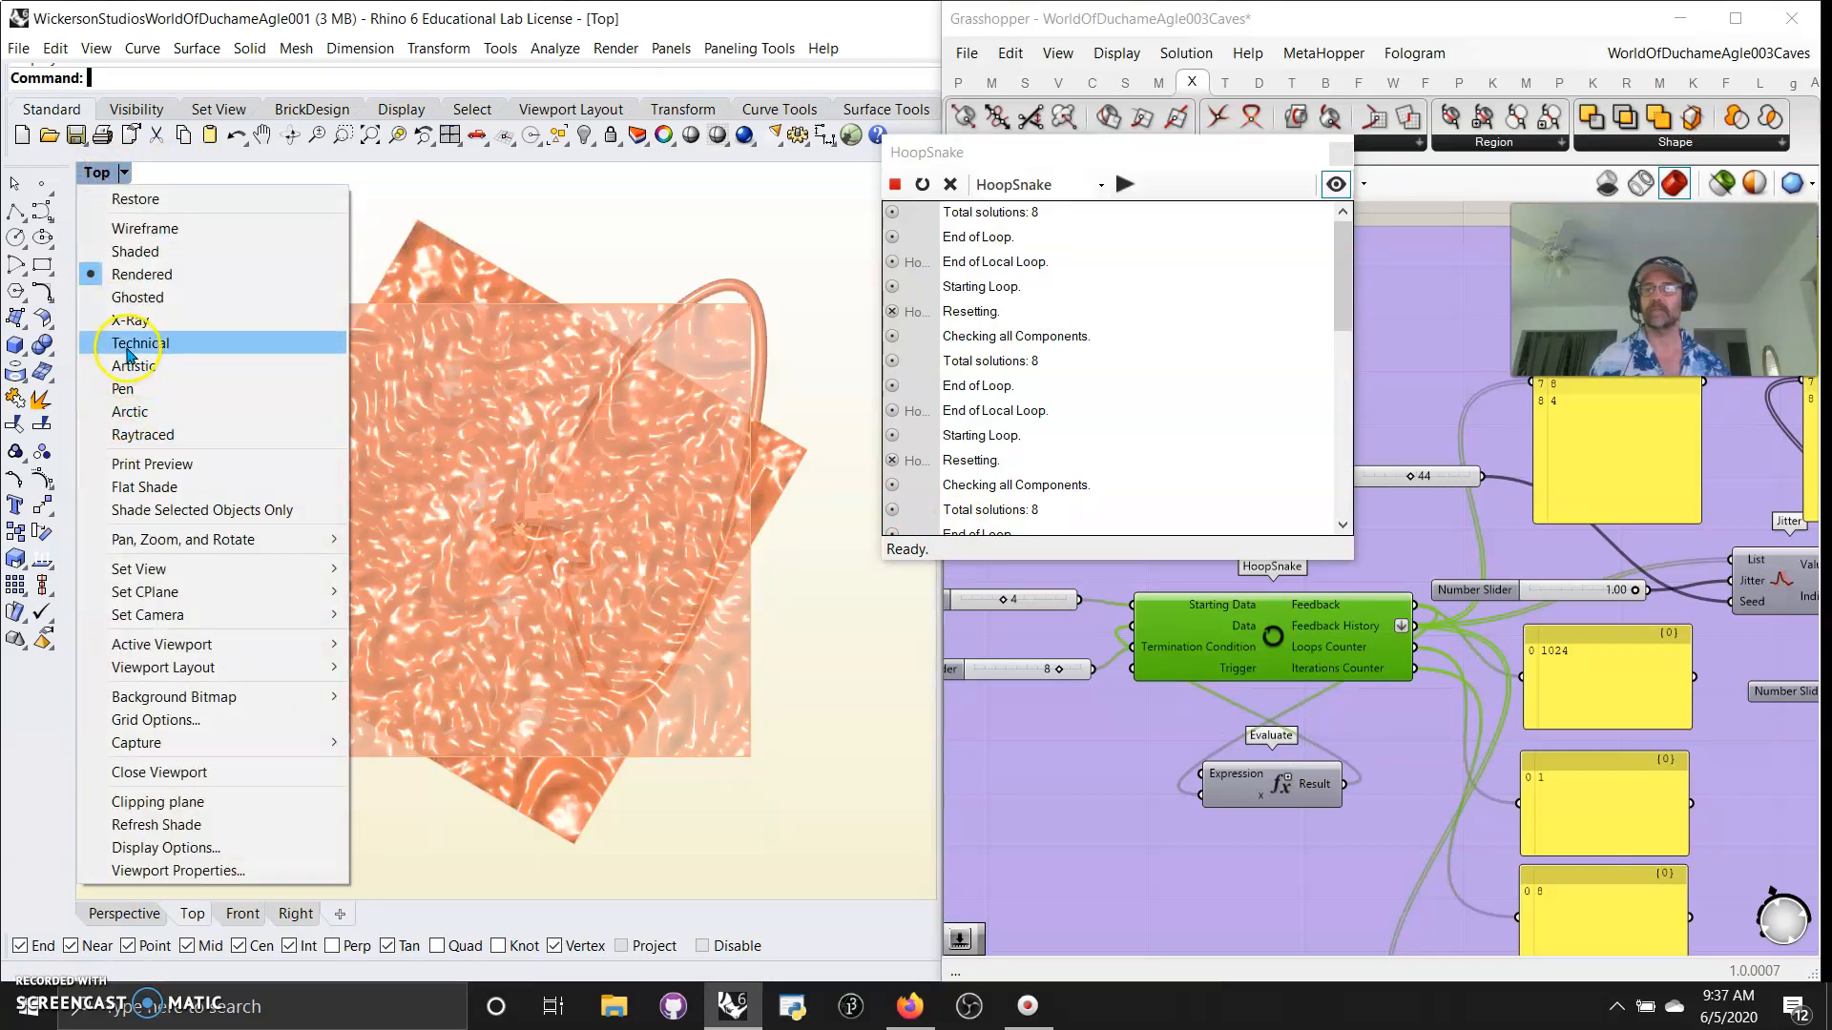
left_click(127, 390)
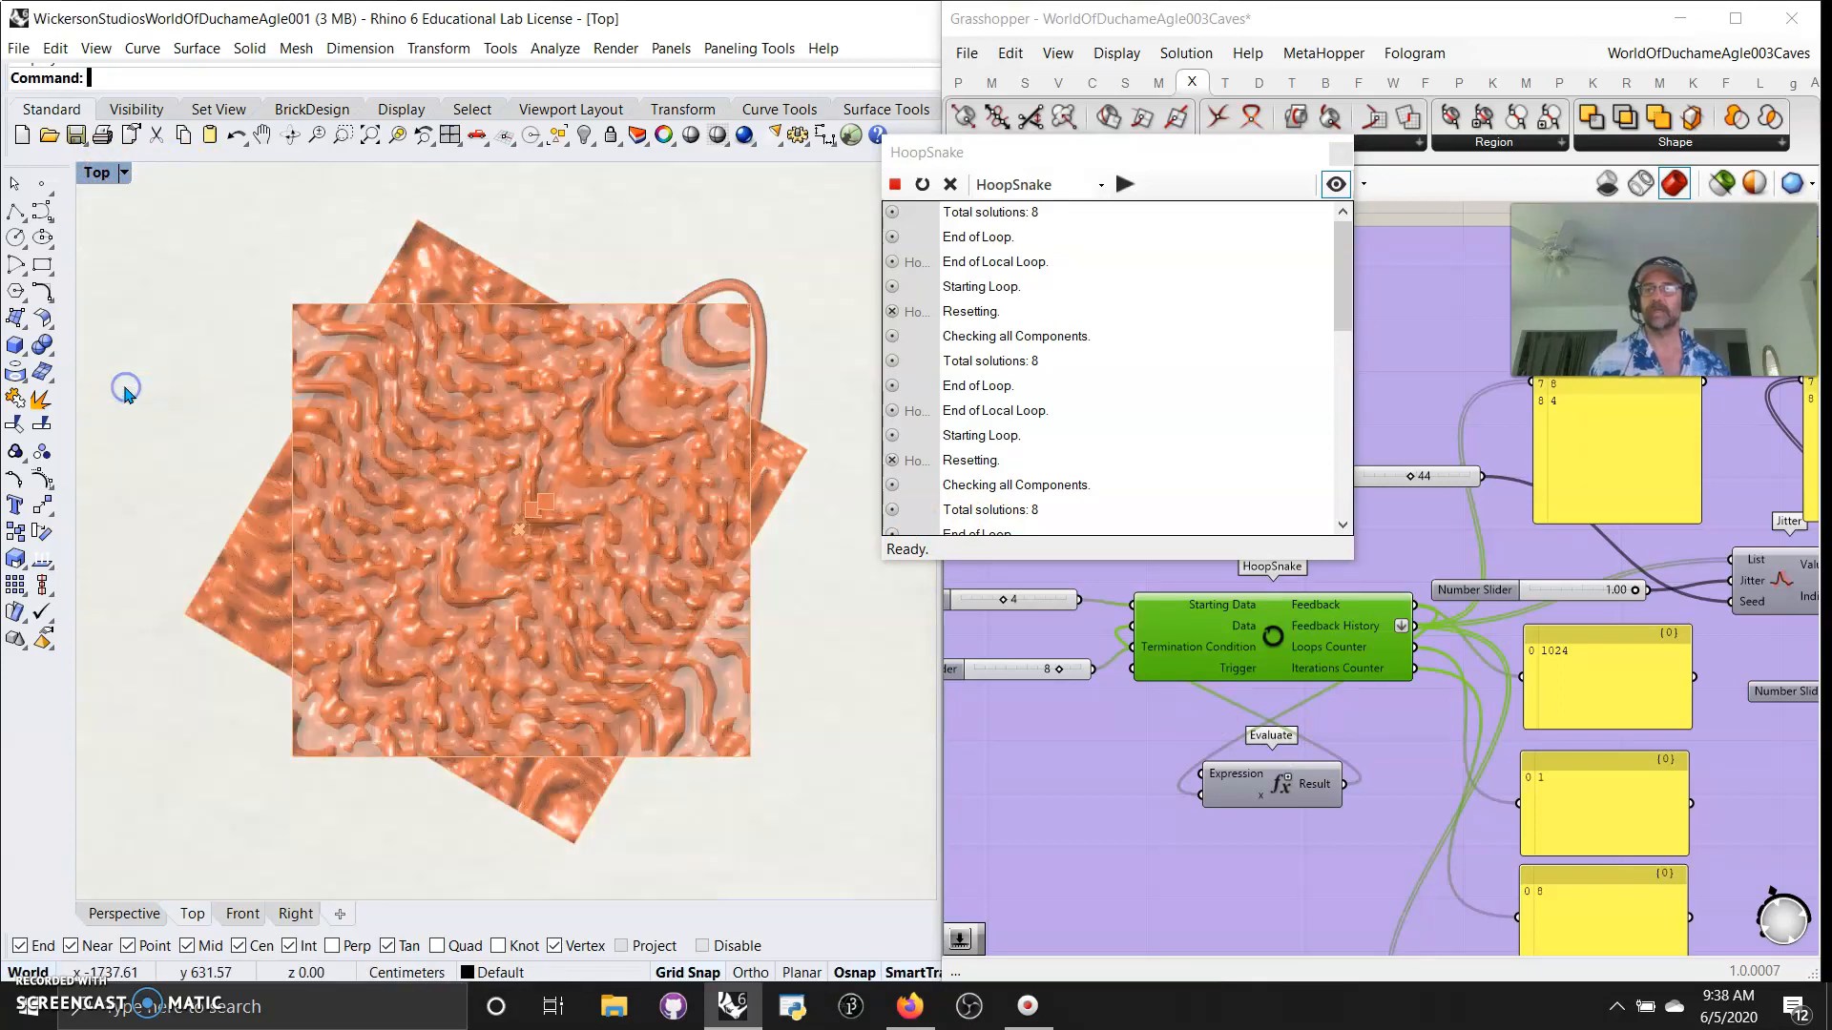
left_click(96, 172)
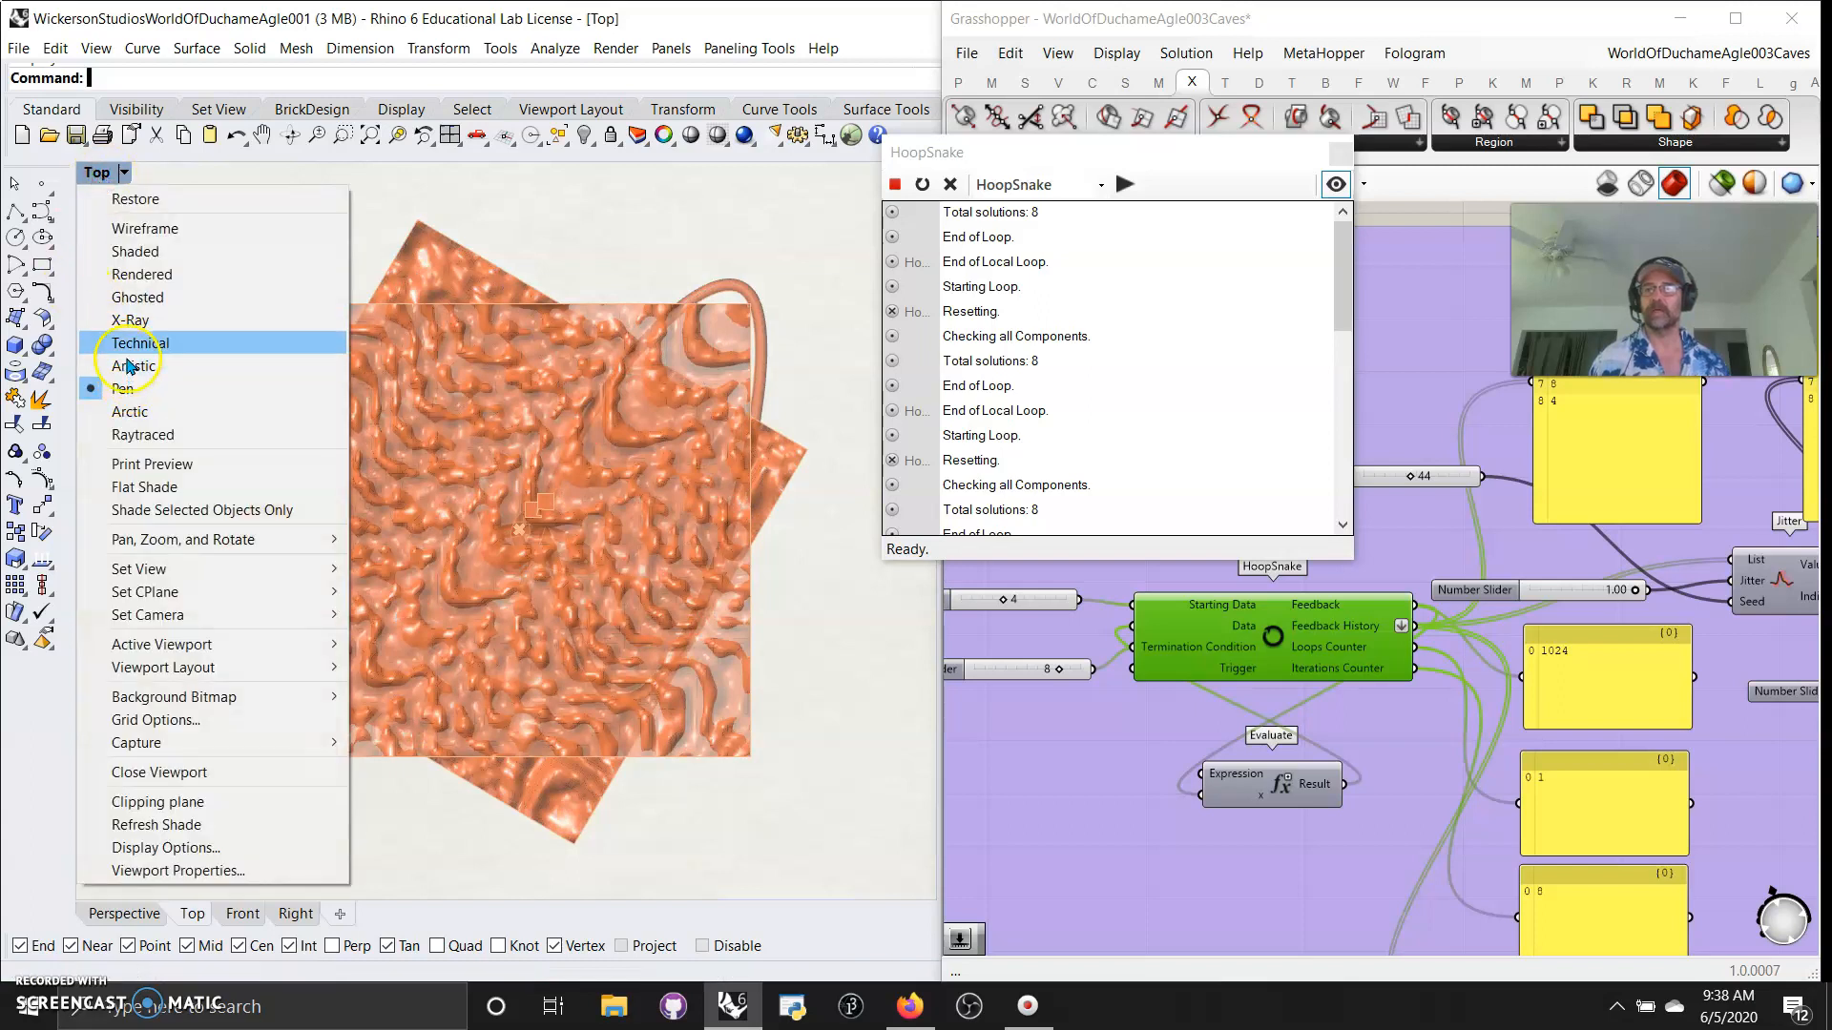
left_click(122, 322)
left_click(96, 172)
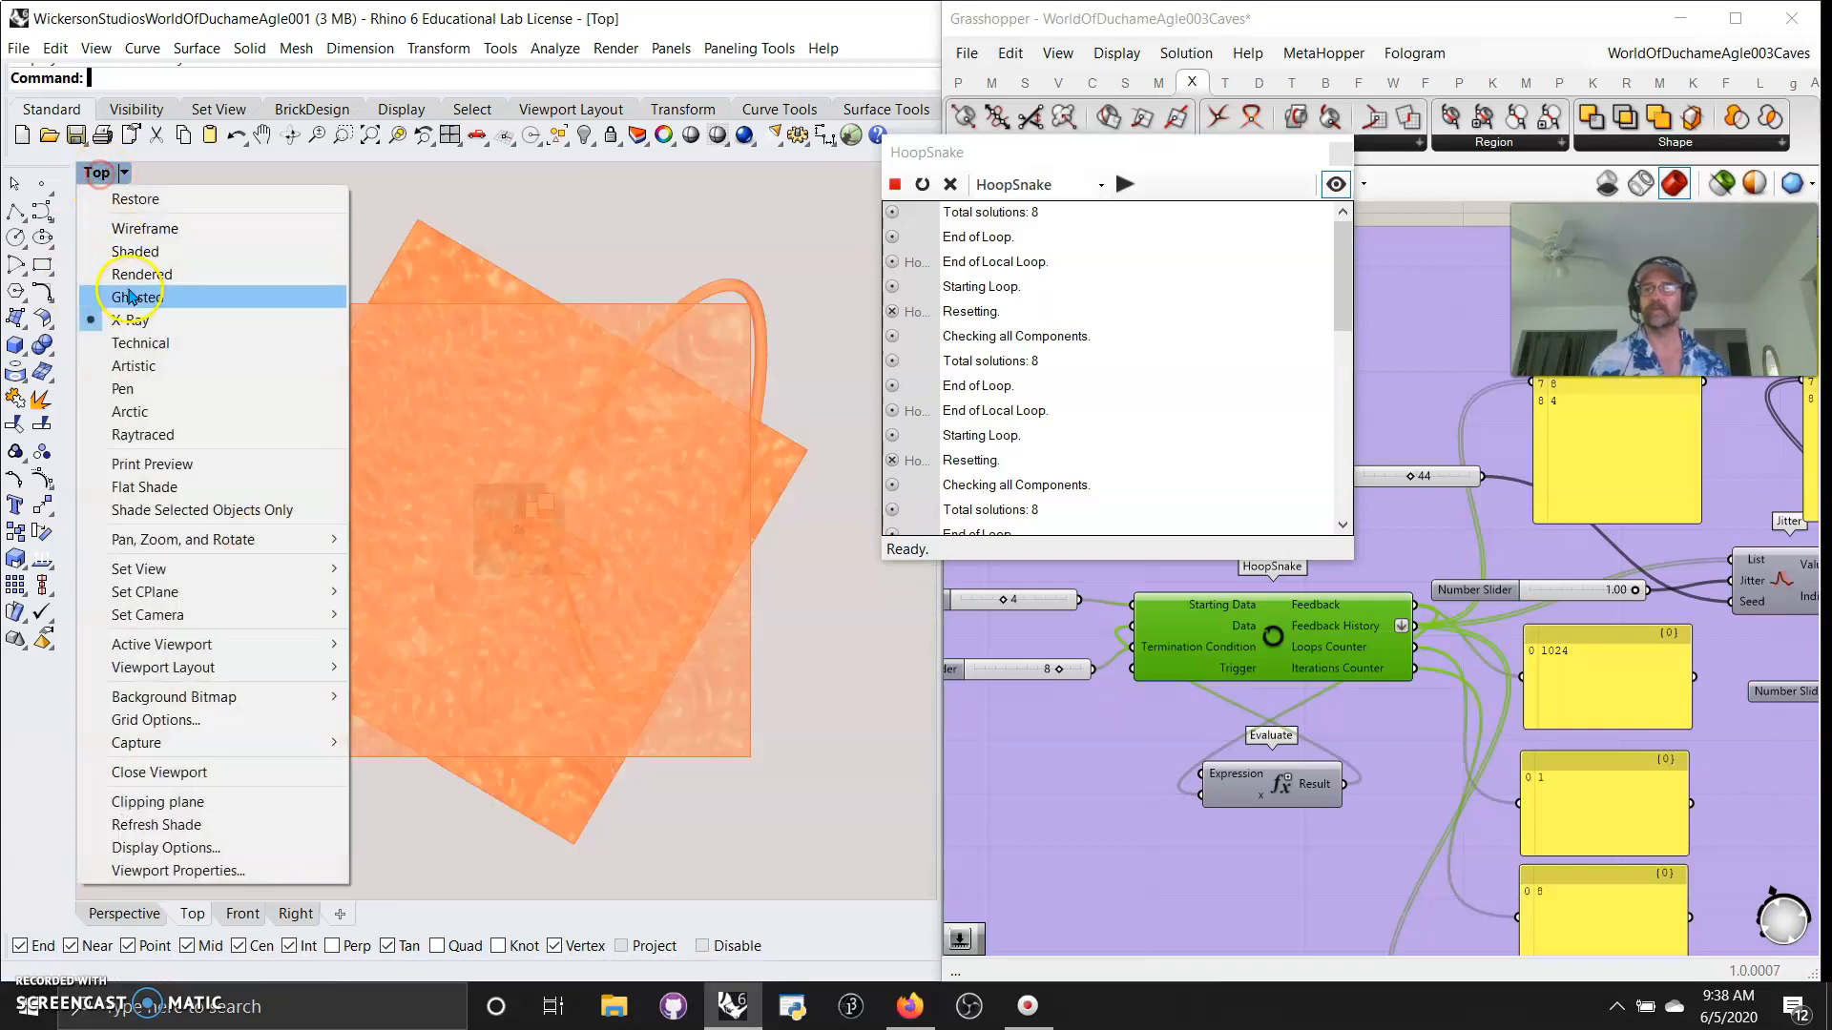
left_click(126, 274)
Try the Shaded, Wireframe and Artistic display modes in the Top viewport.
left_click(99, 173)
left_click(124, 252)
left_click(99, 173)
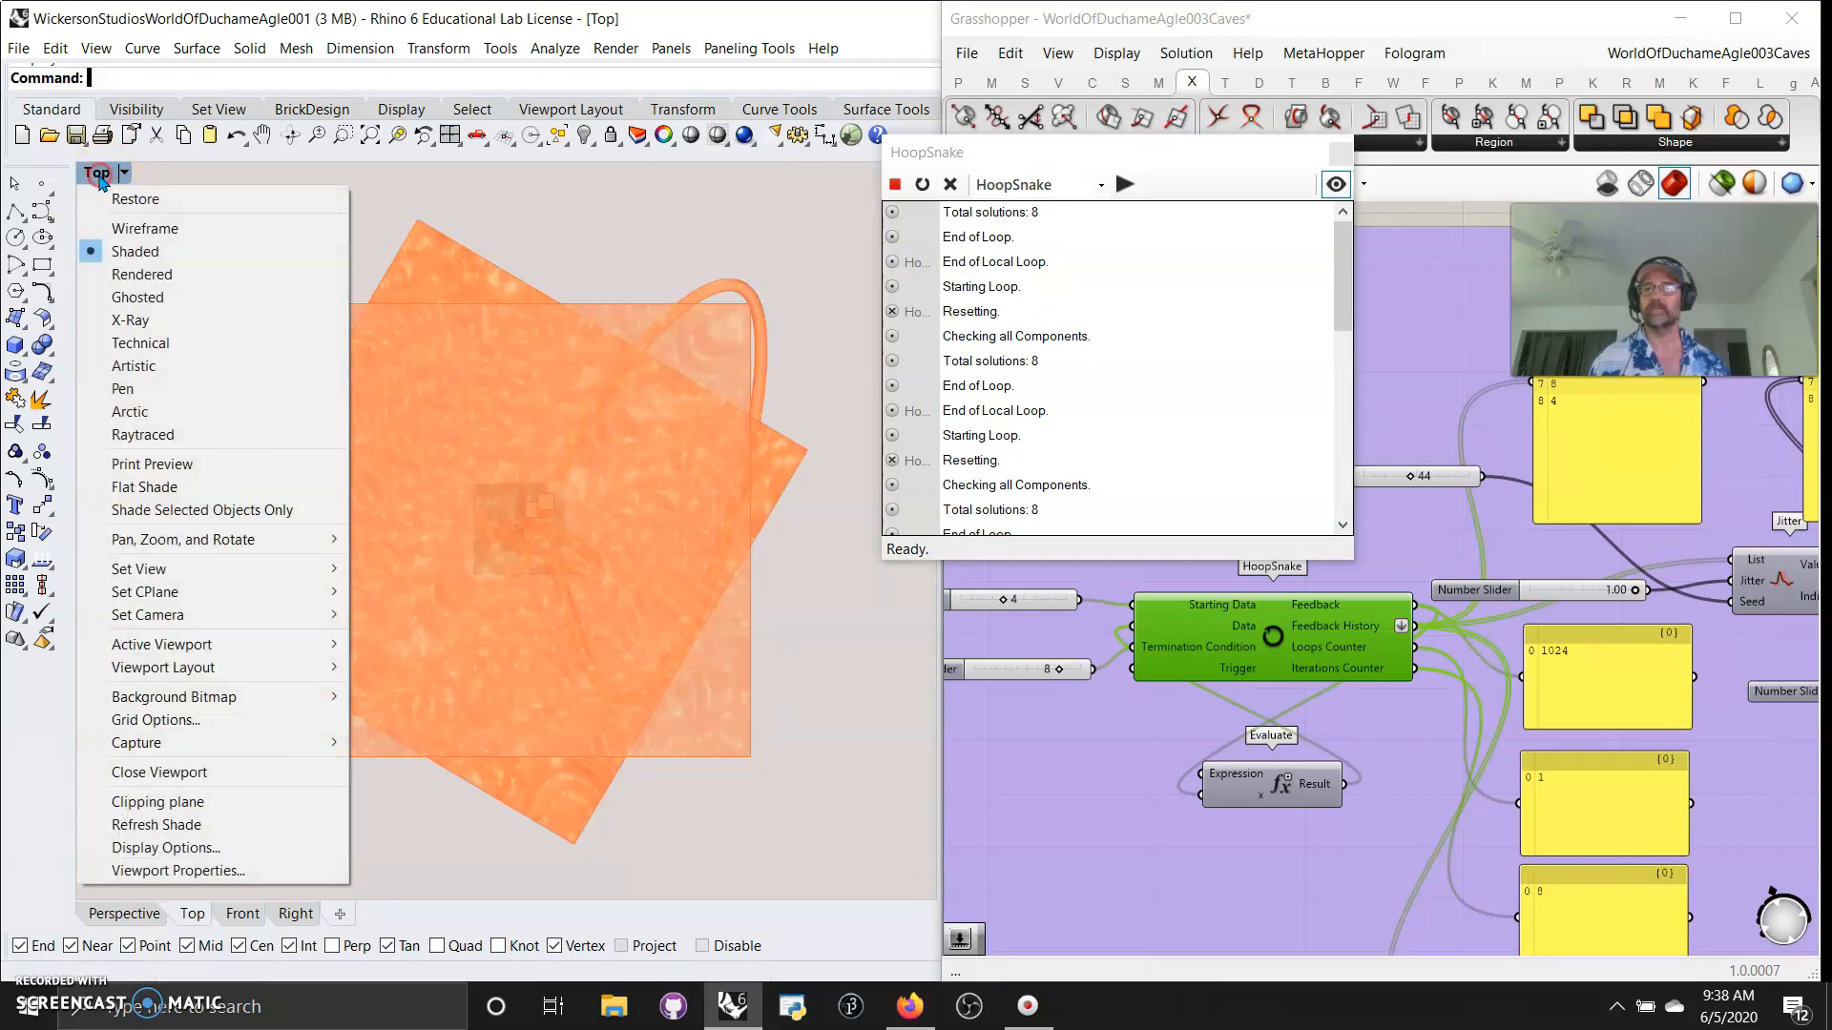
left_click(120, 235)
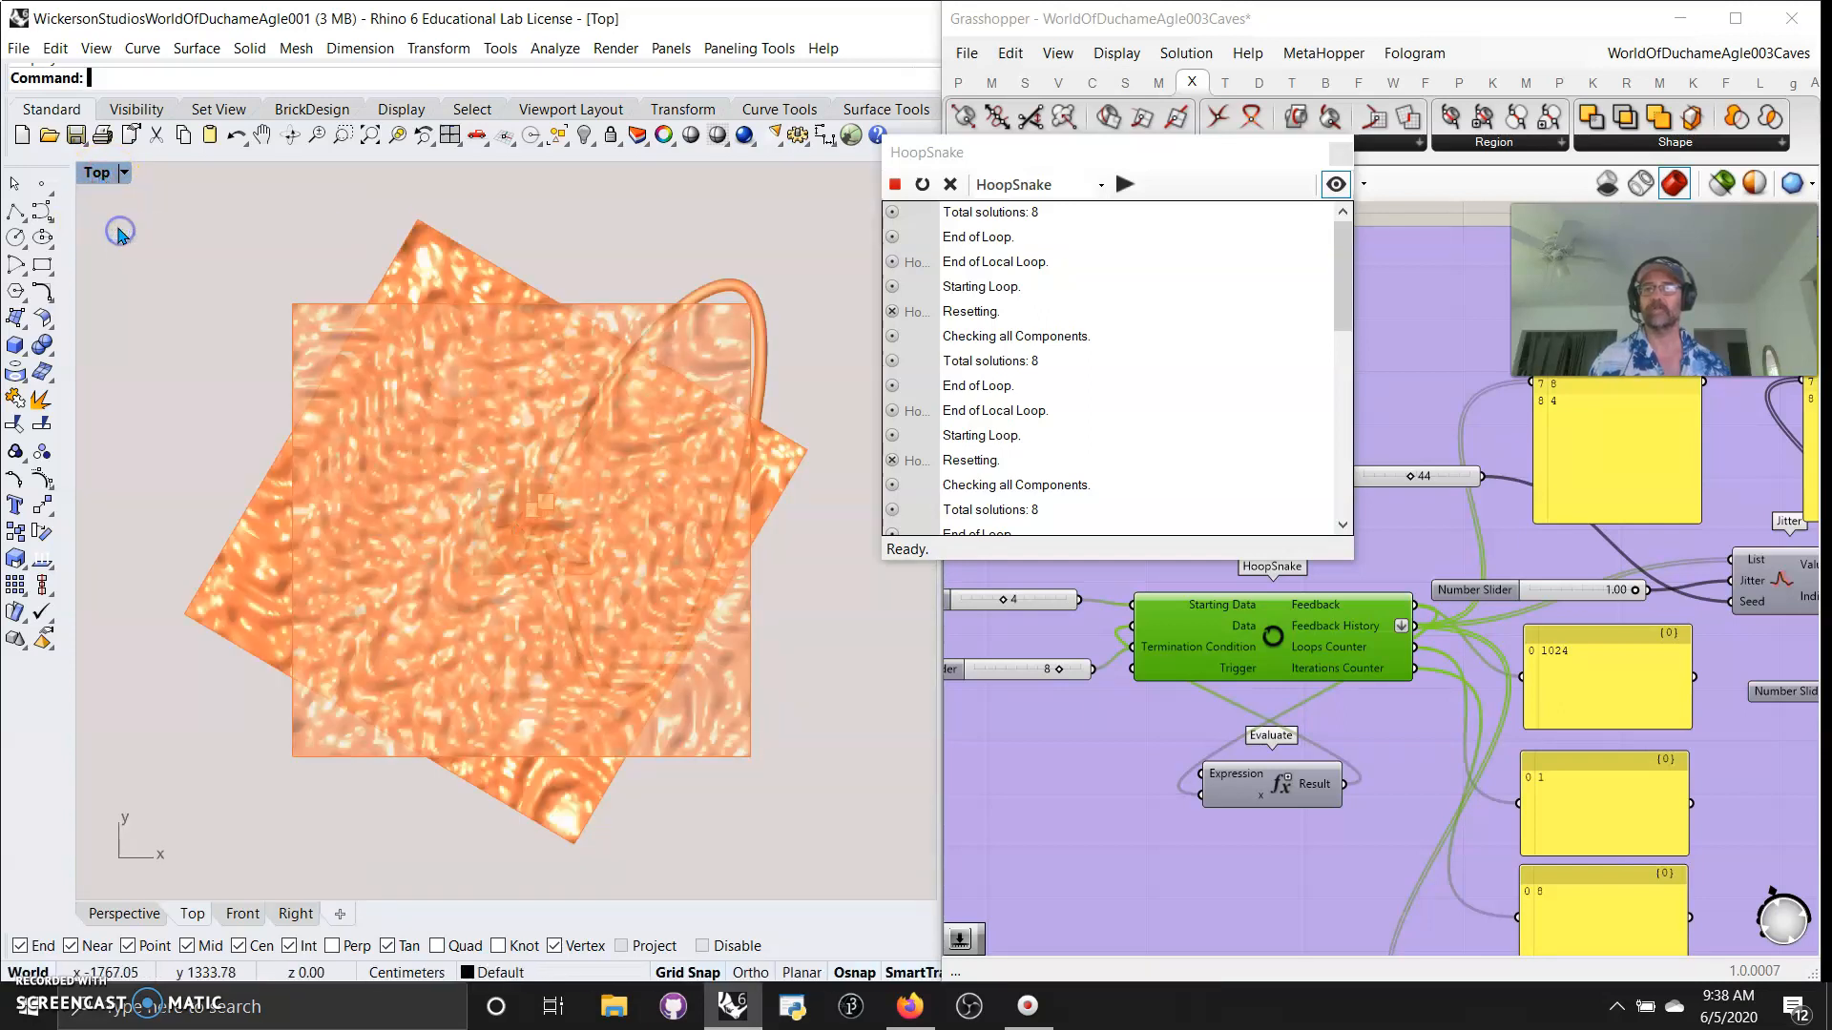
left_click(98, 174)
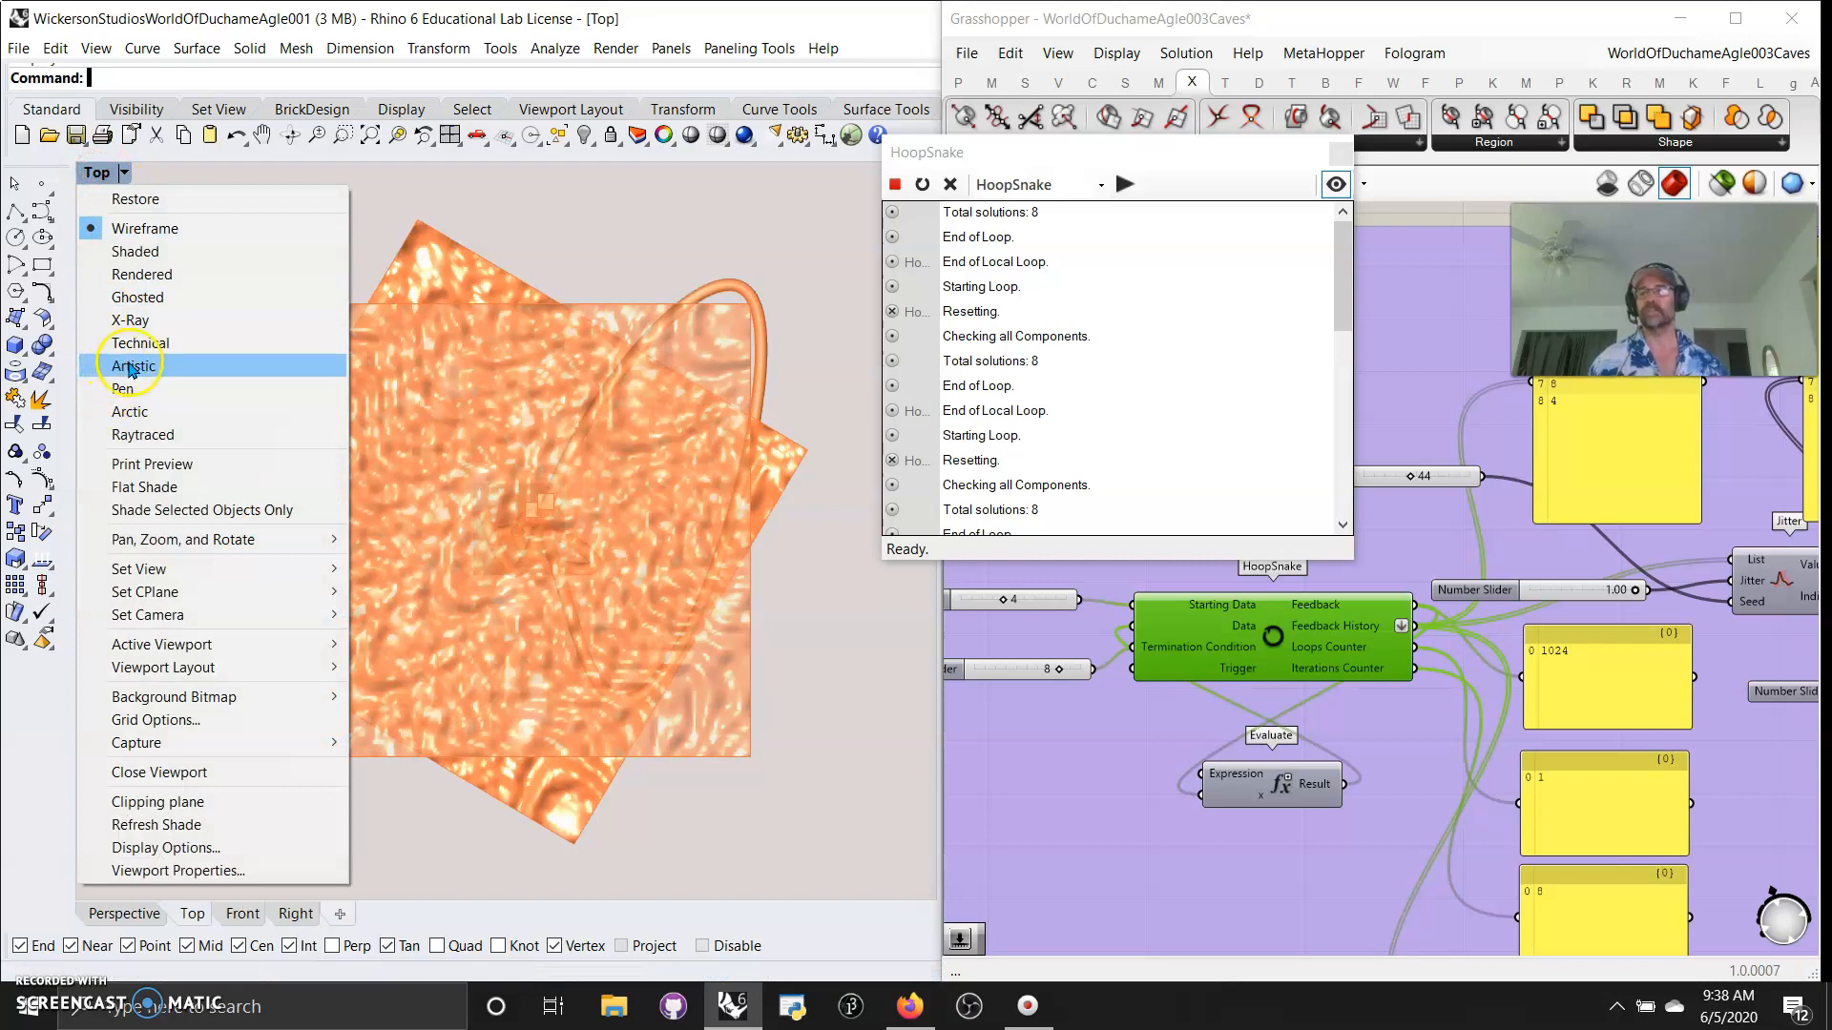
left_click(131, 368)
Set the Top viewport's display mode to Rendered.
left_click(99, 173)
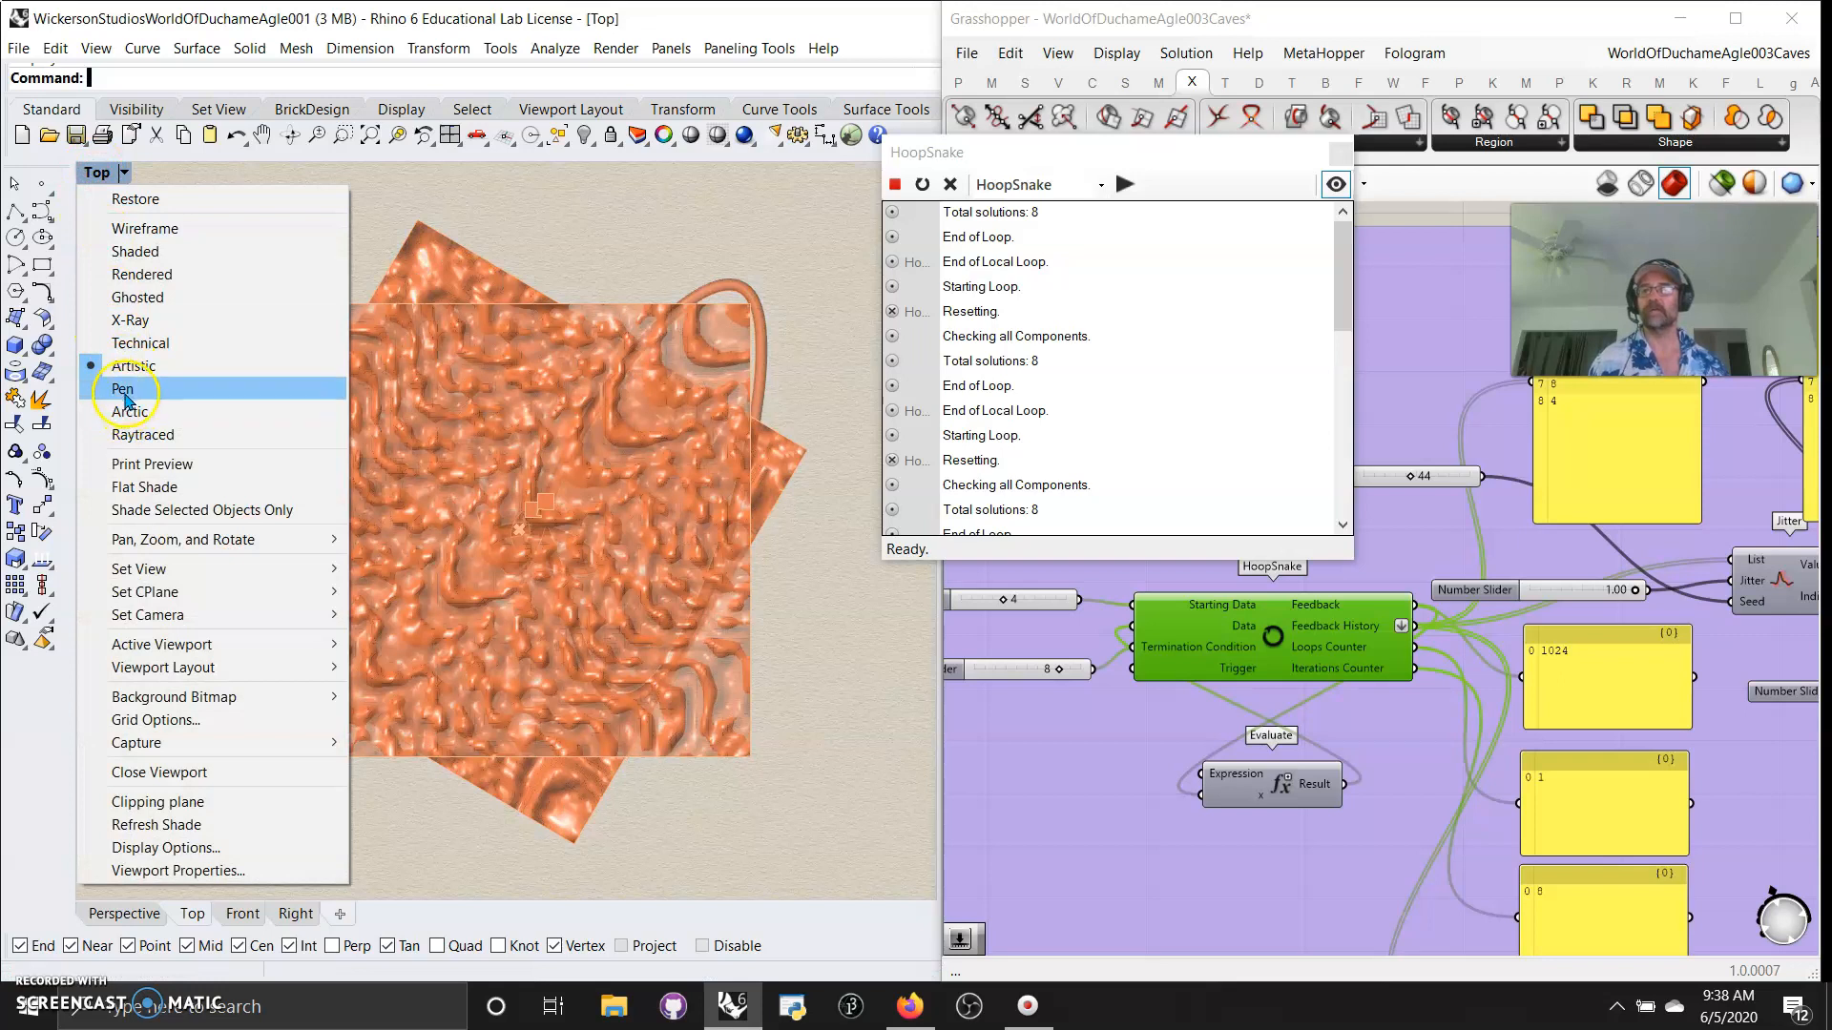
left_click(133, 276)
mouse_move(481, 573)
right_mouse_down()
mouse_move(506, 605)
mouse_move(499, 633)
mouse_move(487, 589)
right_mouse_up()
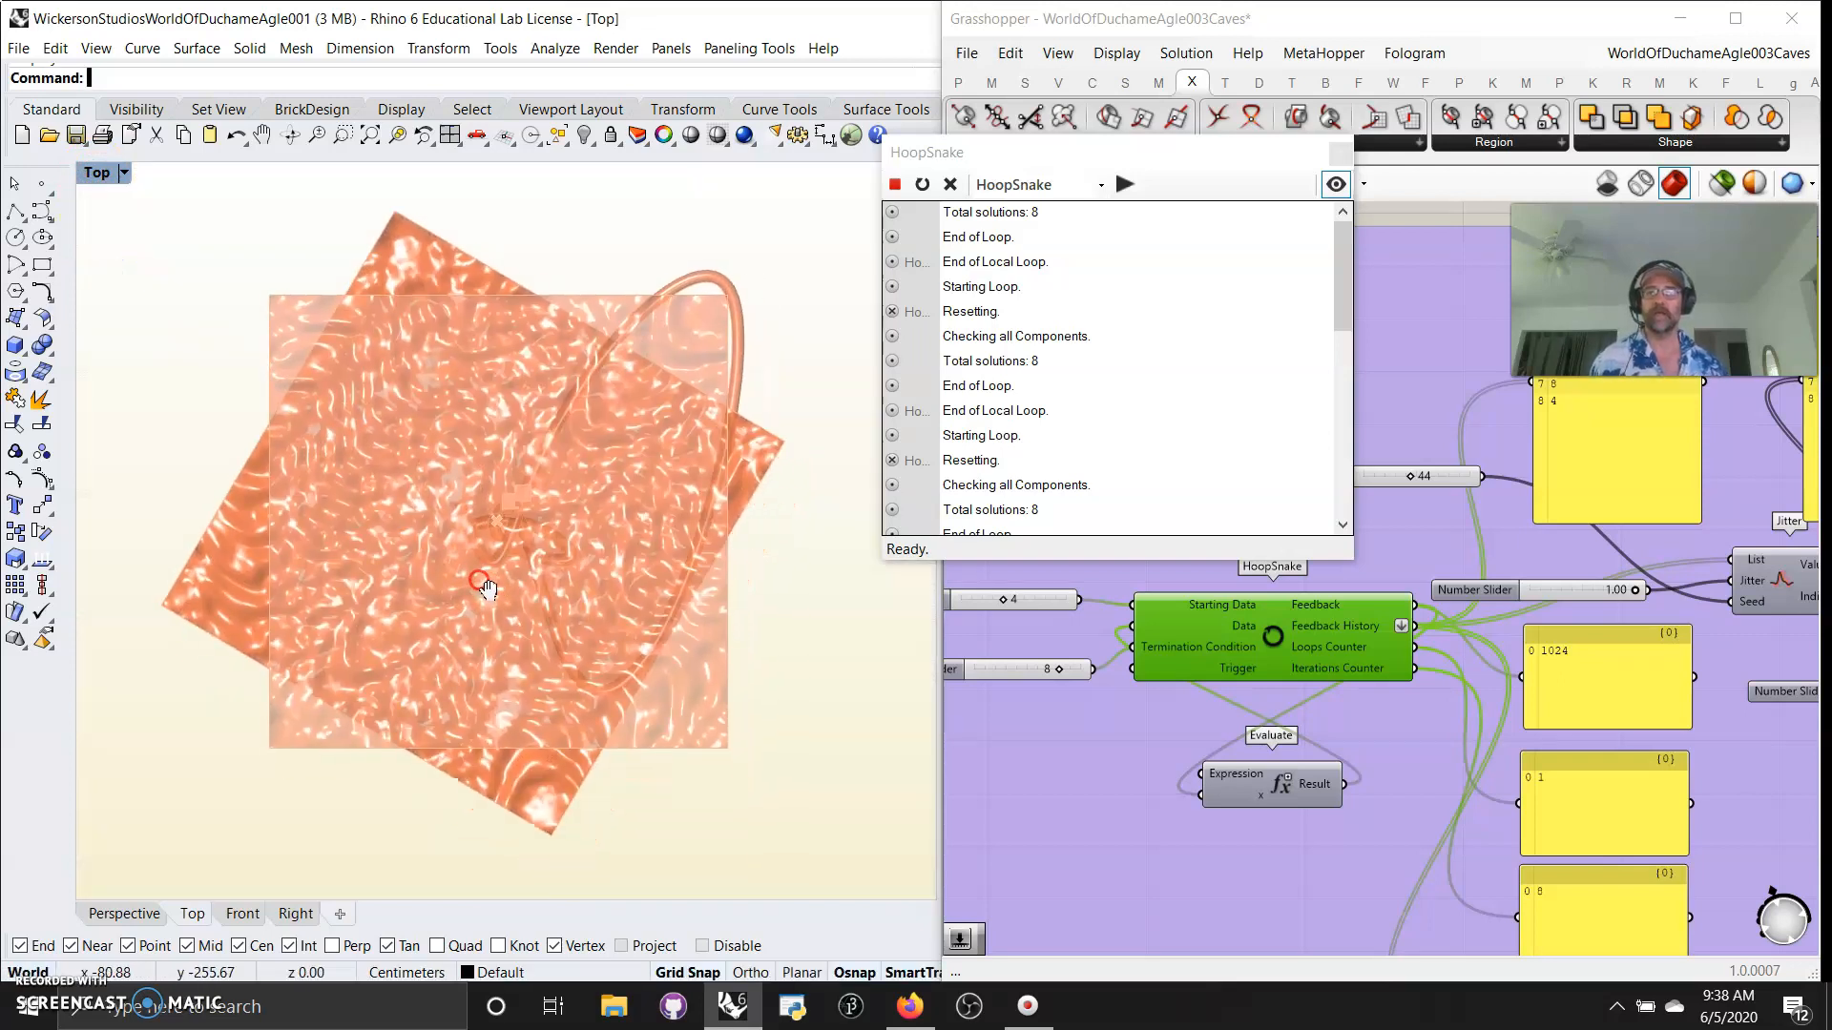
Restore the multi-viewport layout and maximize the Perspective viewport.
double_click(93, 175)
left_click(538, 176)
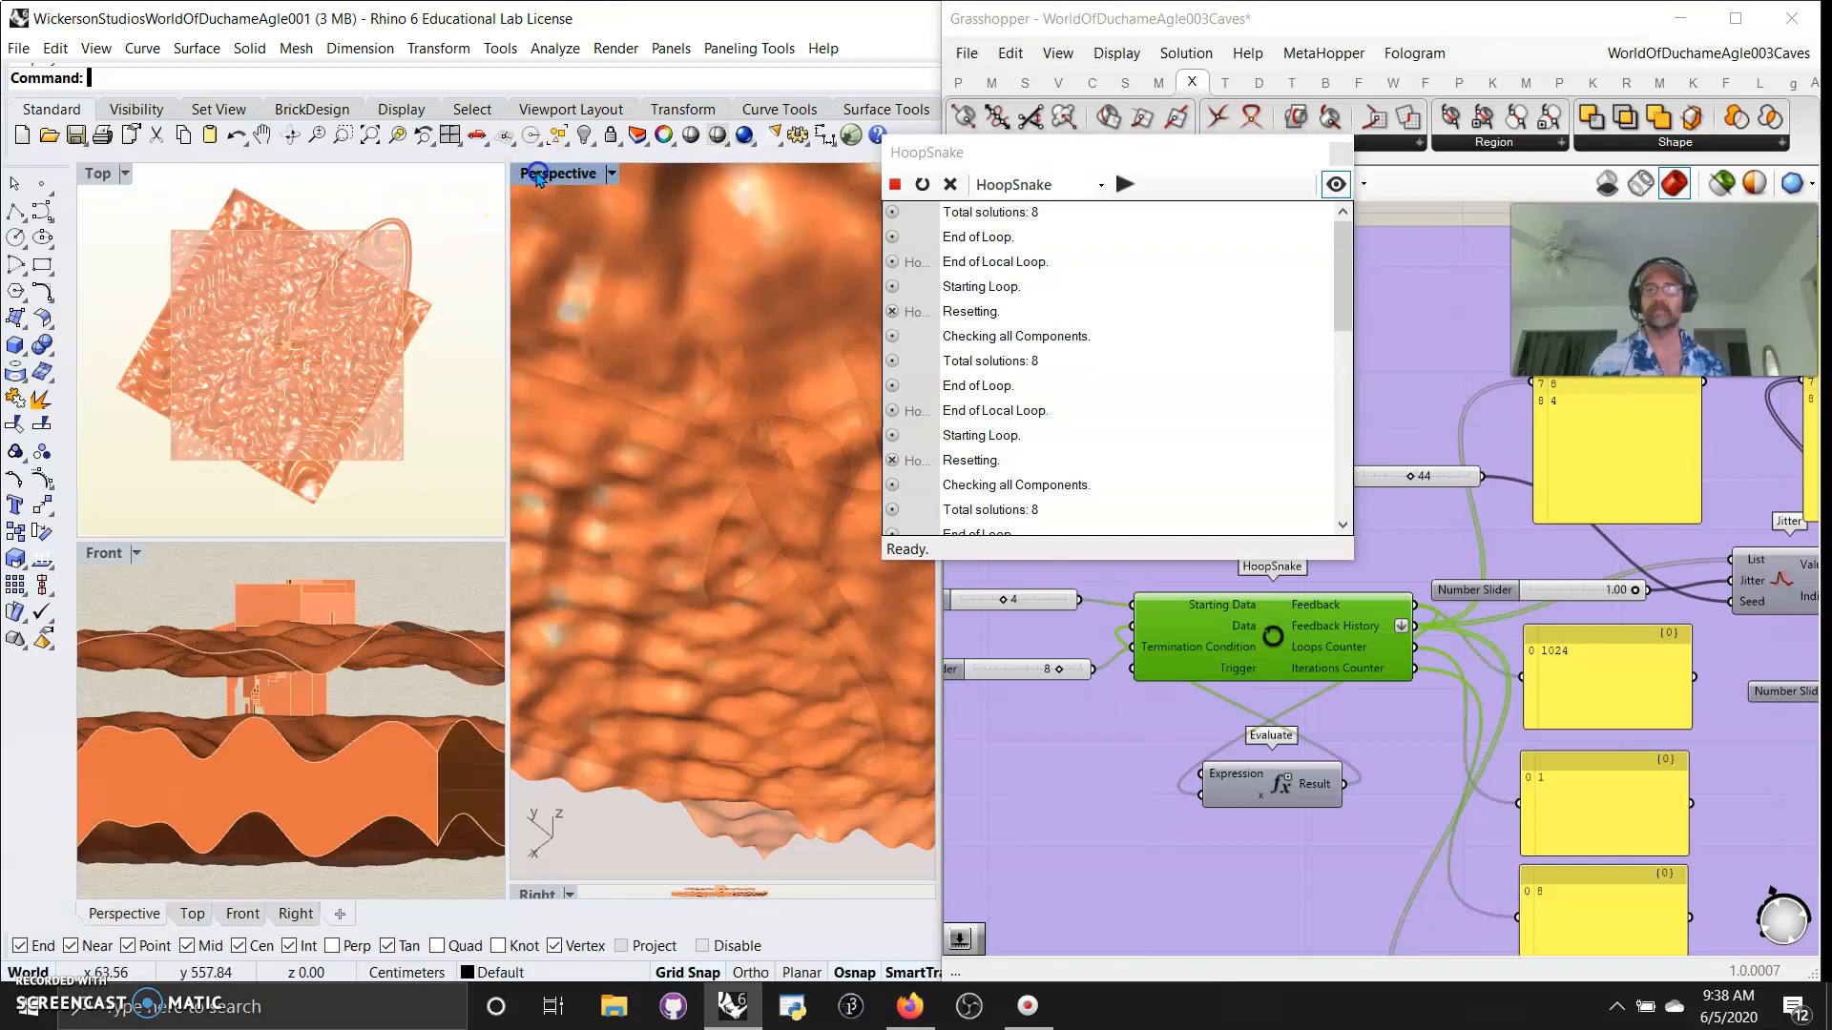
double_click(538, 175)
right_click_drag(476, 523, 431, 541)
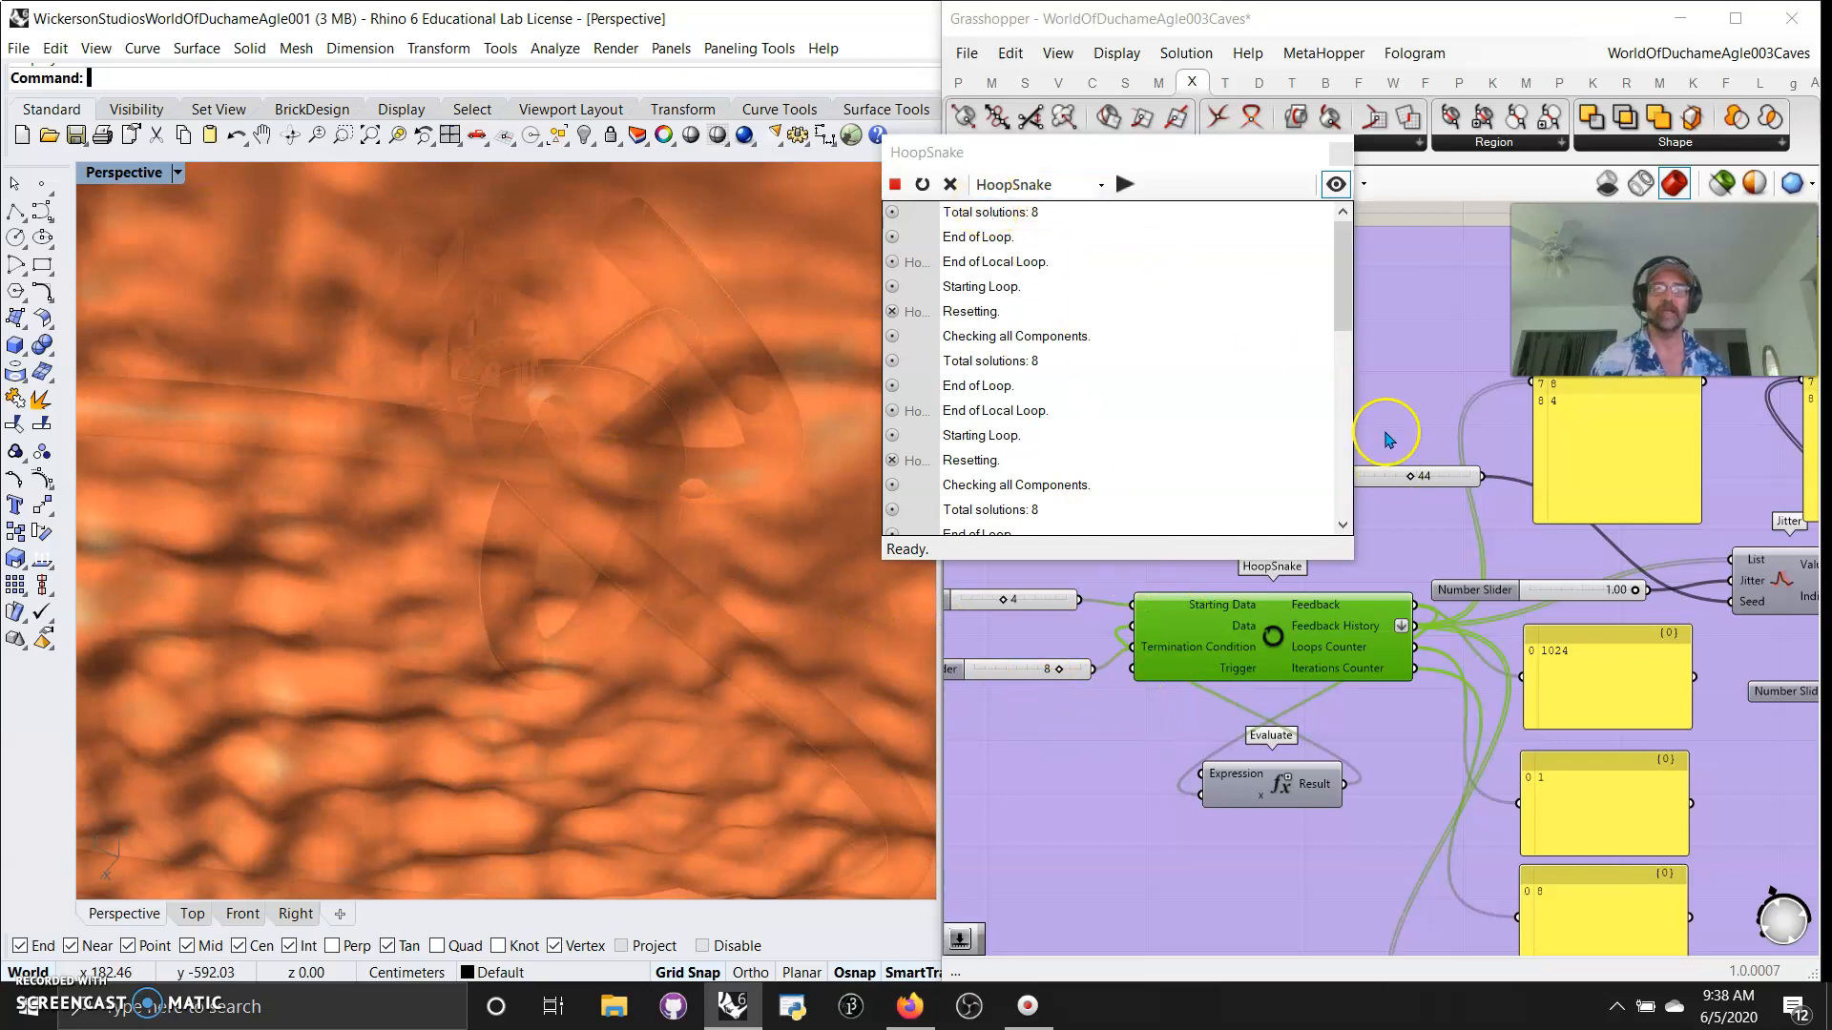
Set HoopSnake's Starting Data slider to 6, rerun the loop and inspect the regenerated tunnels in the terrain.
left_click(1006, 603)
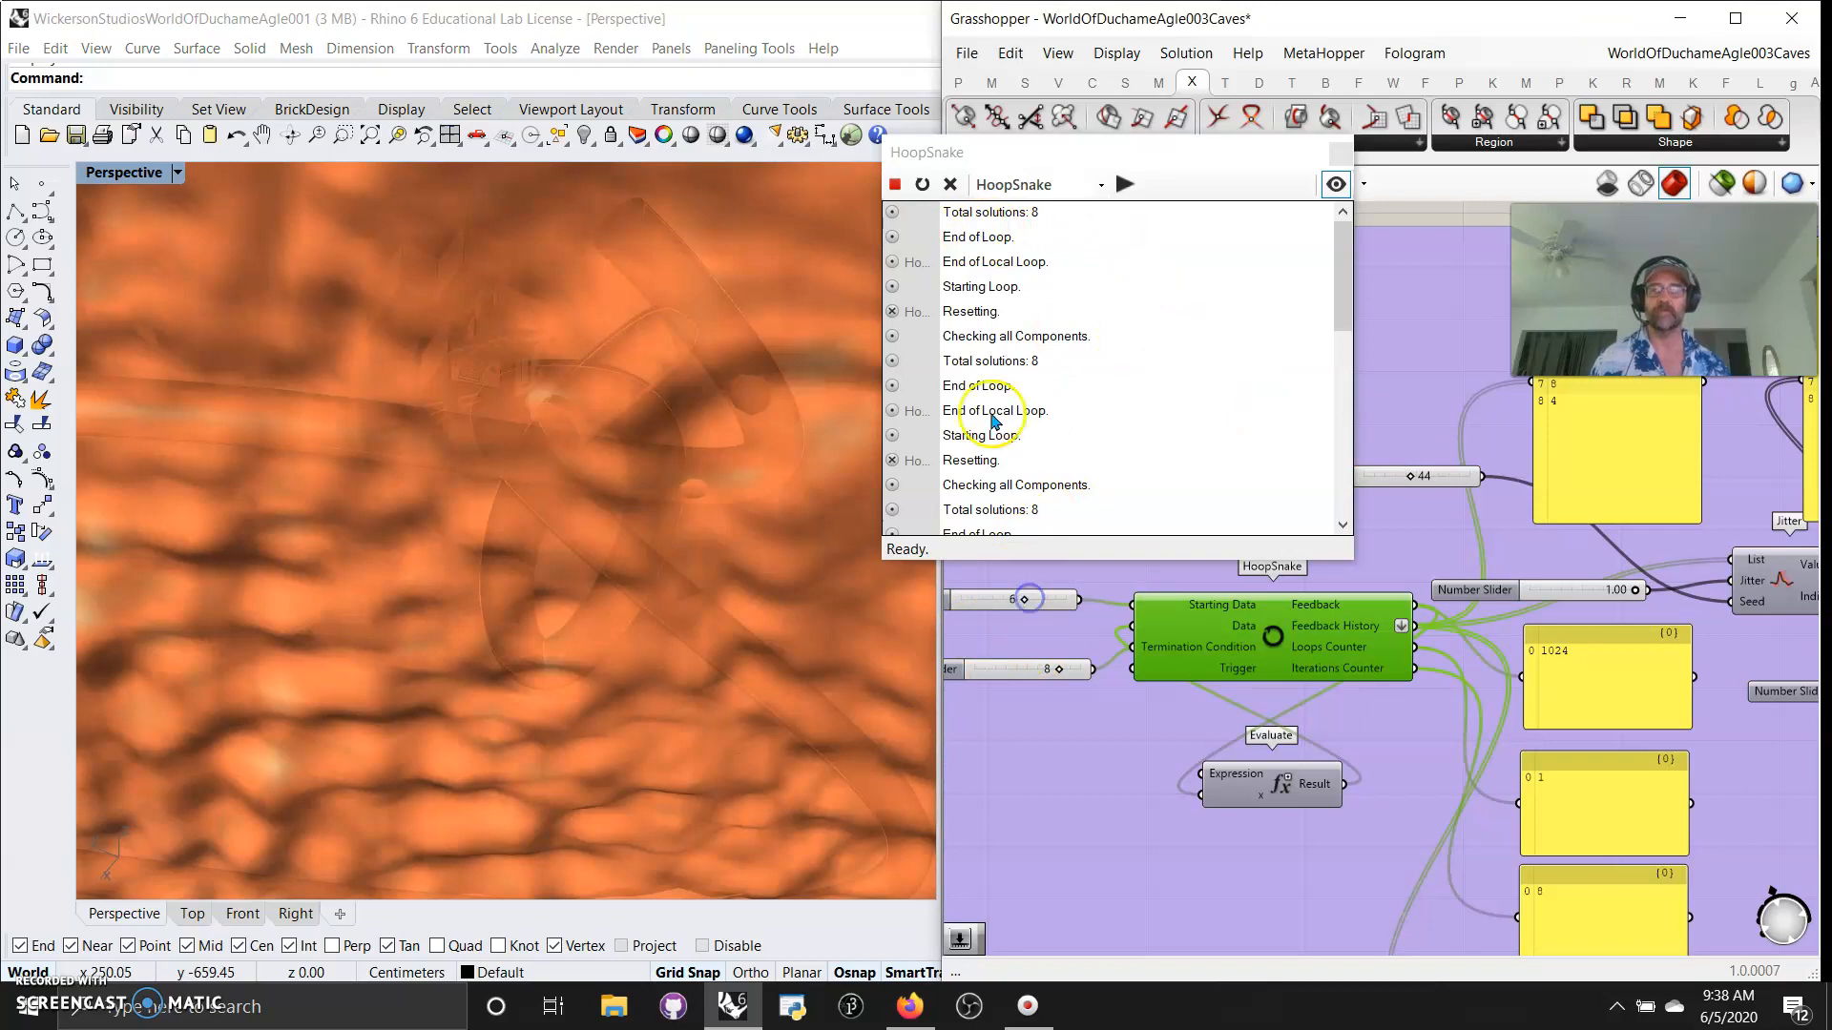
left_click(922, 184)
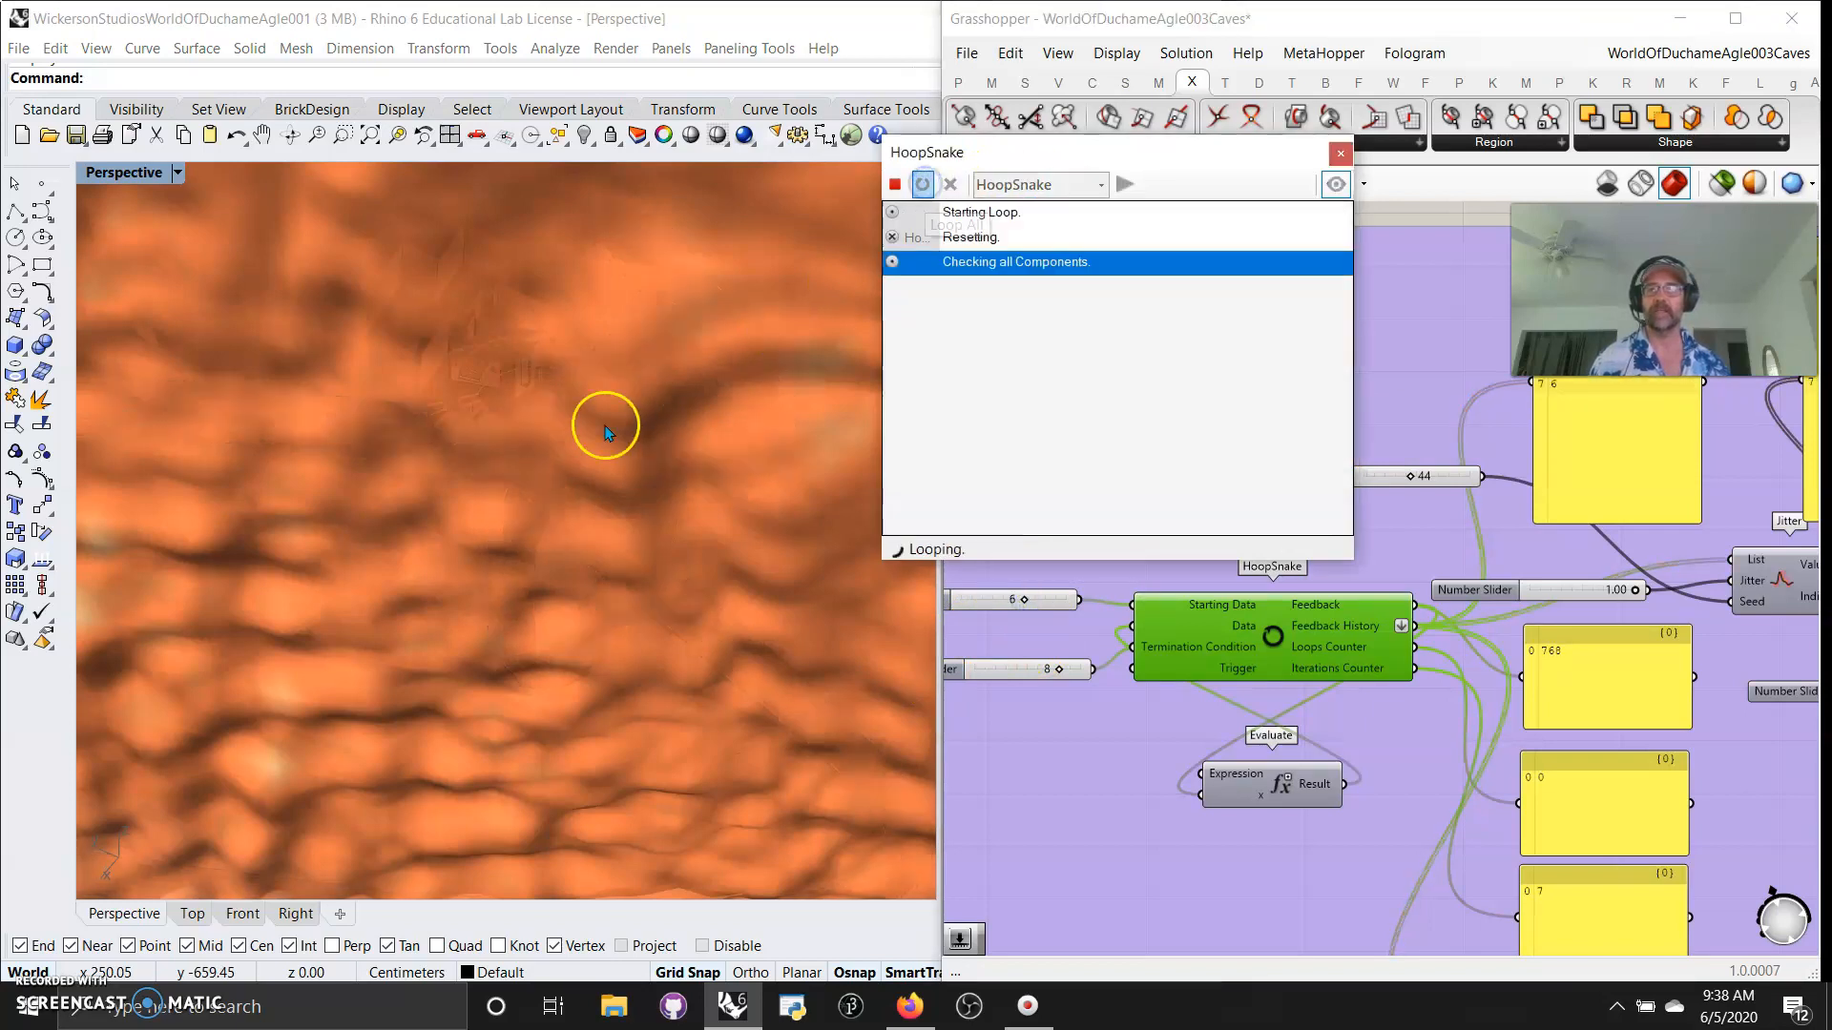
mouse_move(506, 507)
right_mouse_down()
mouse_move(467, 511)
mouse_move(581, 553)
mouse_move(654, 676)
mouse_move(687, 565)
mouse_move(739, 613)
mouse_move(443, 528)
mouse_move(413, 433)
right_mouse_up()
scroll(558, 500, "up", 6)
mouse_move(567, 515)
right_mouse_down()
mouse_move(601, 535)
mouse_move(576, 503)
mouse_move(577, 534)
right_mouse_up()
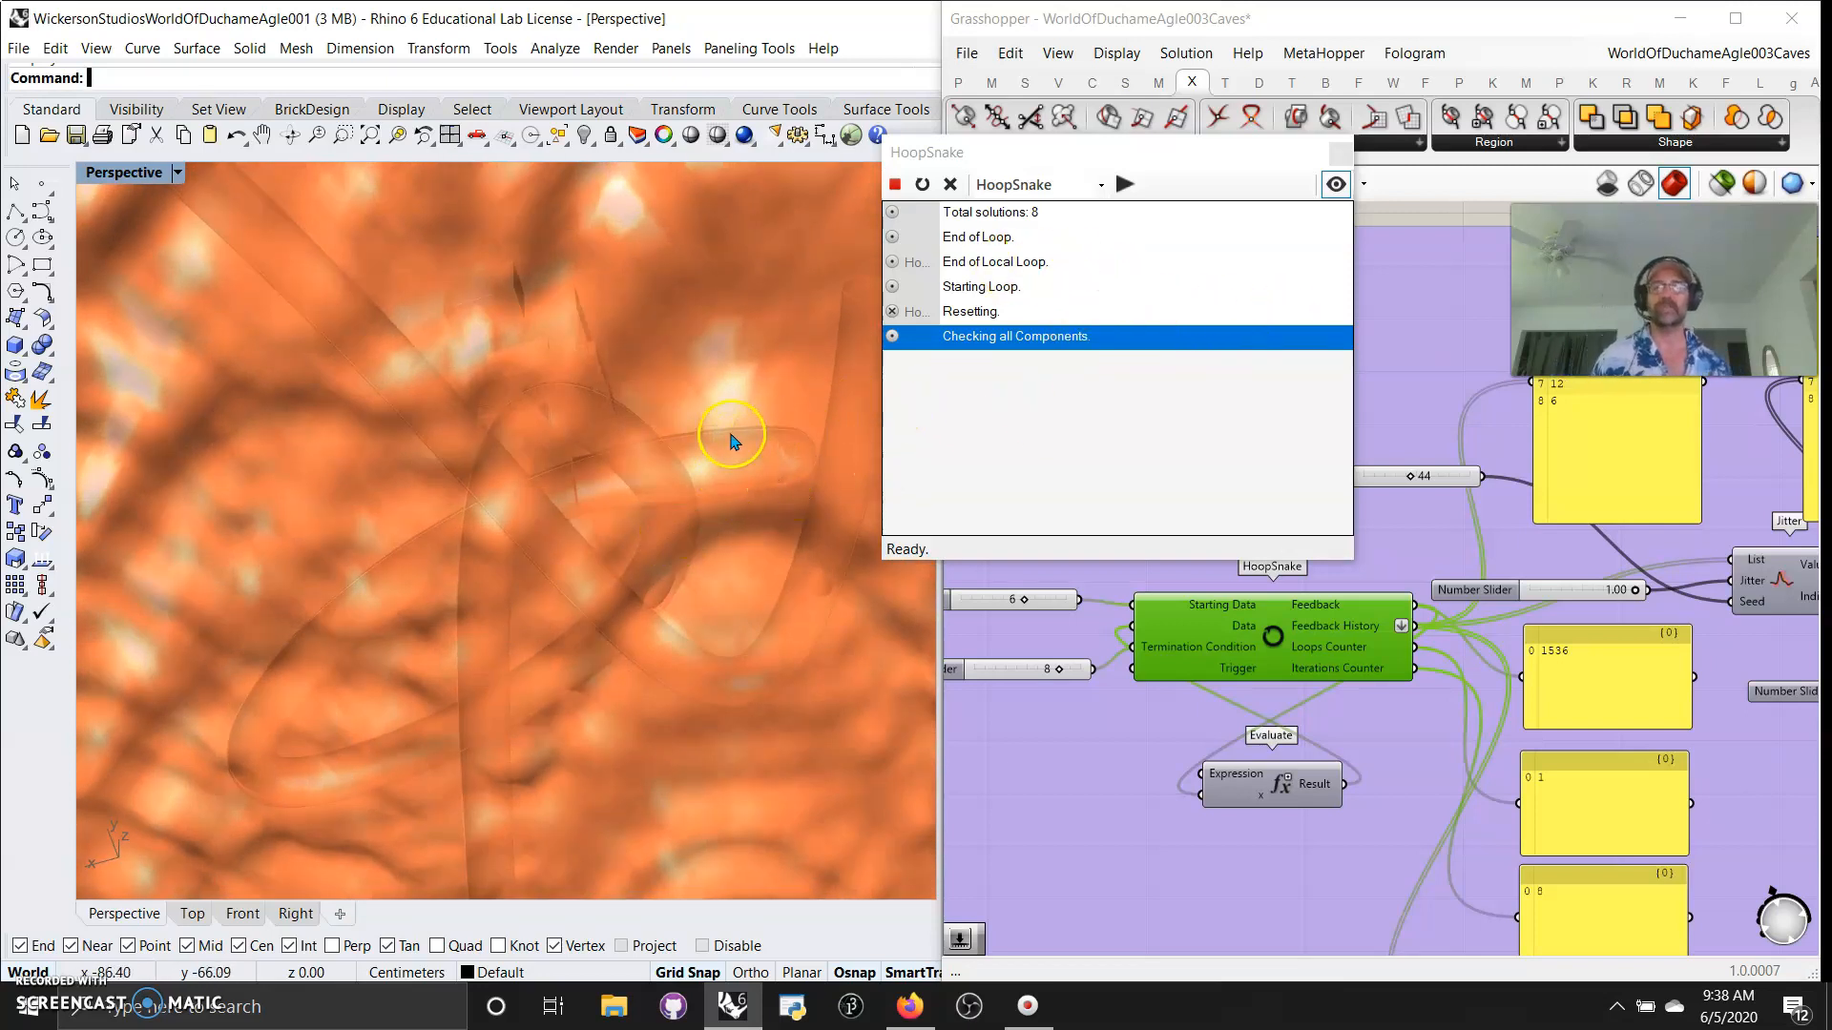
Close the HoopSnake window and set the Jitter component's seed slider to 85.
left_click_drag(1165, 154, 1226, 32)
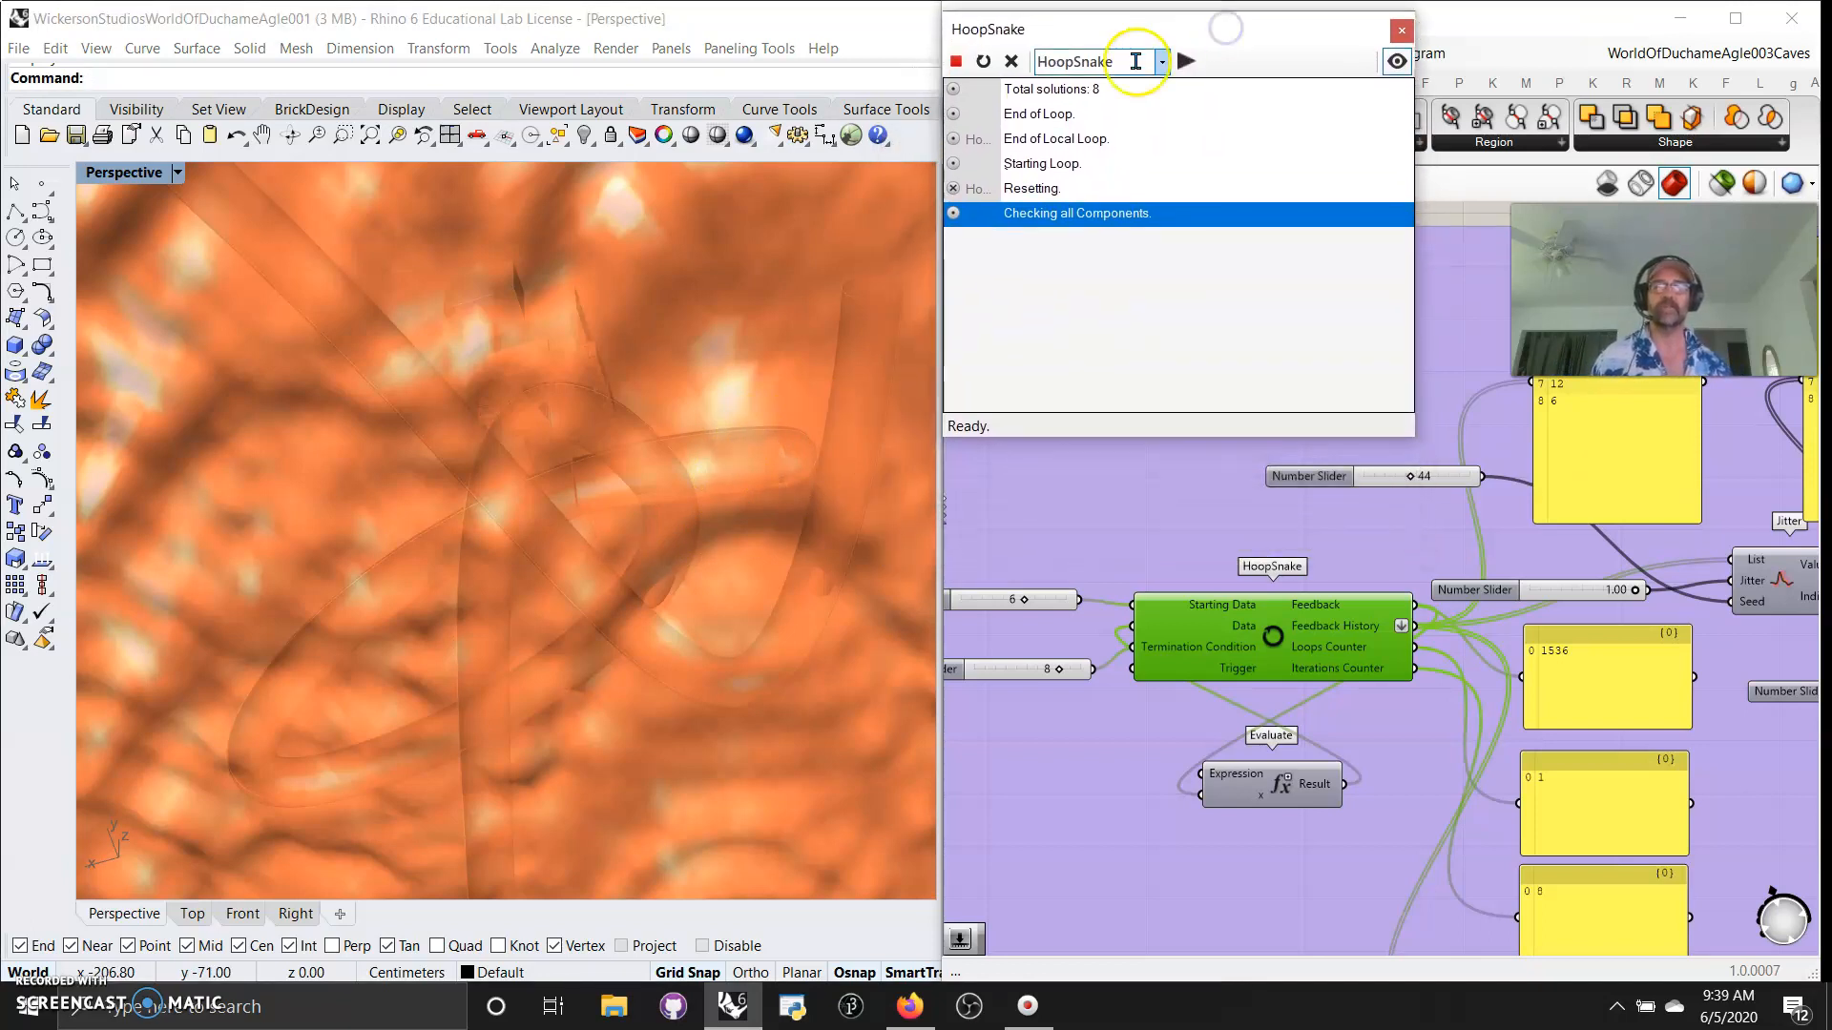
left_click(1399, 33)
right_click_drag(1329, 380, 1192, 362)
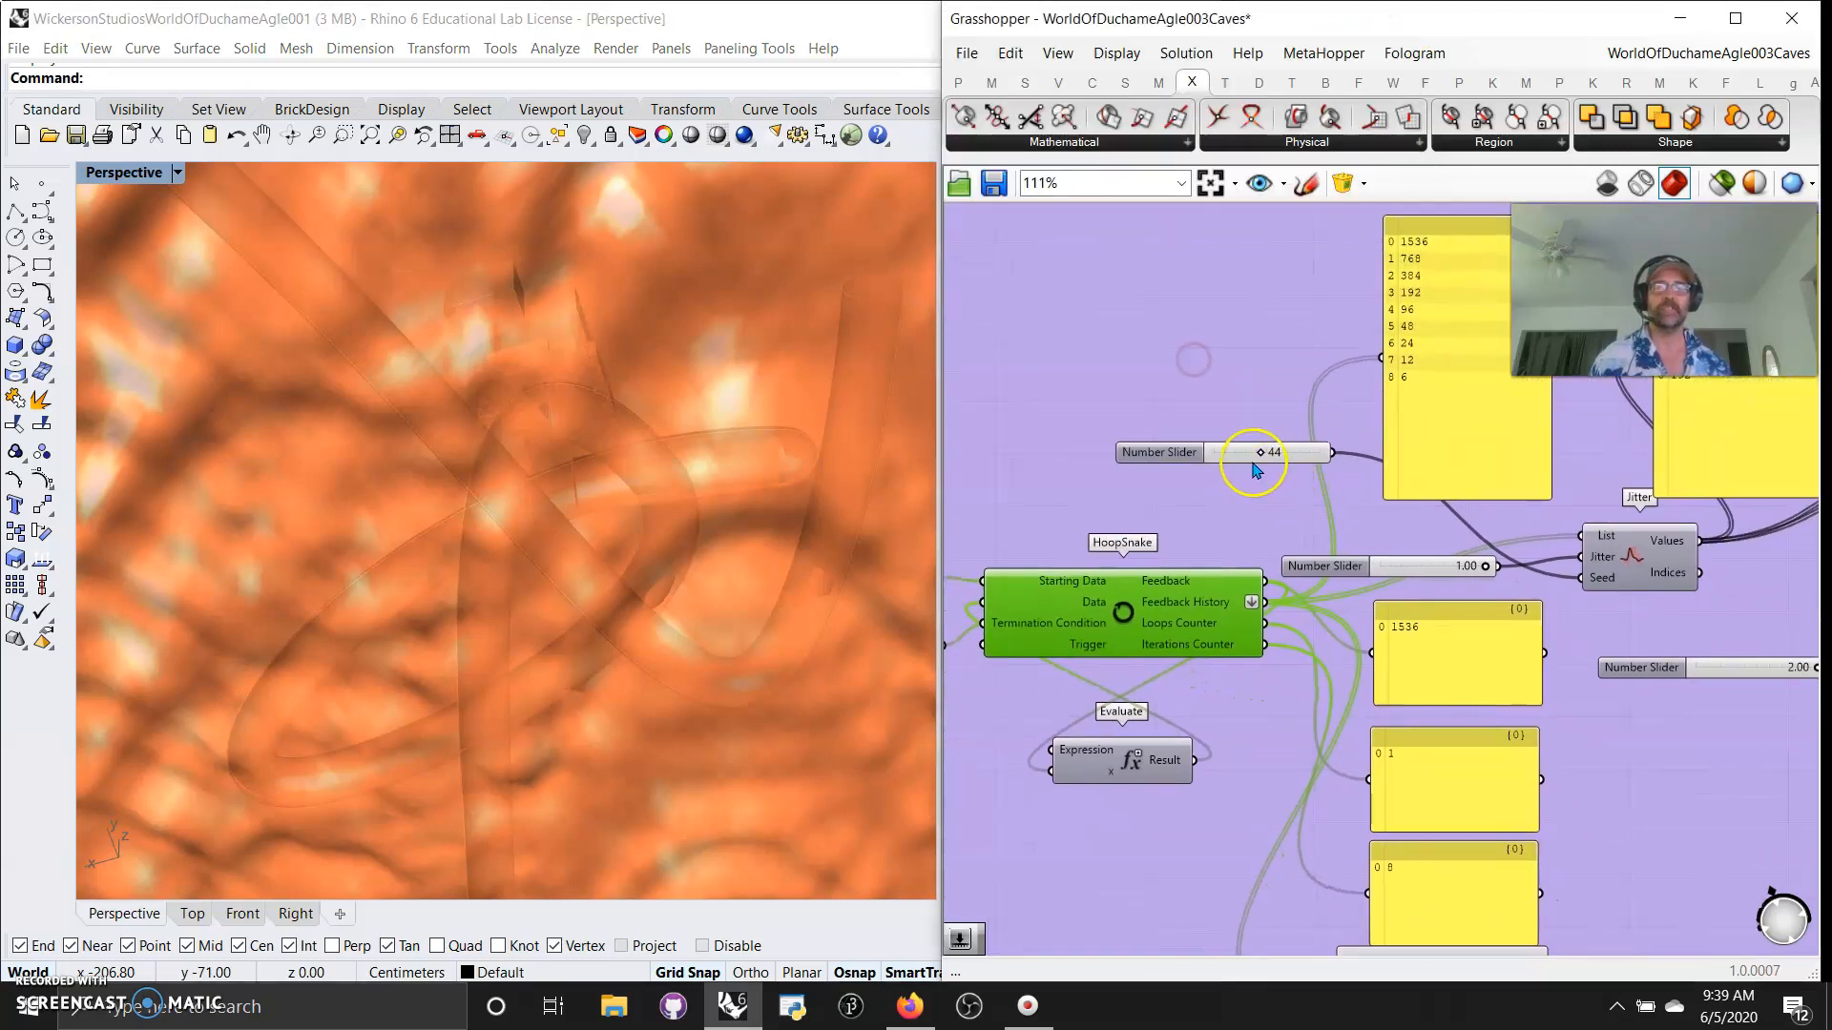
left_click_drag(1252, 454, 1303, 454)
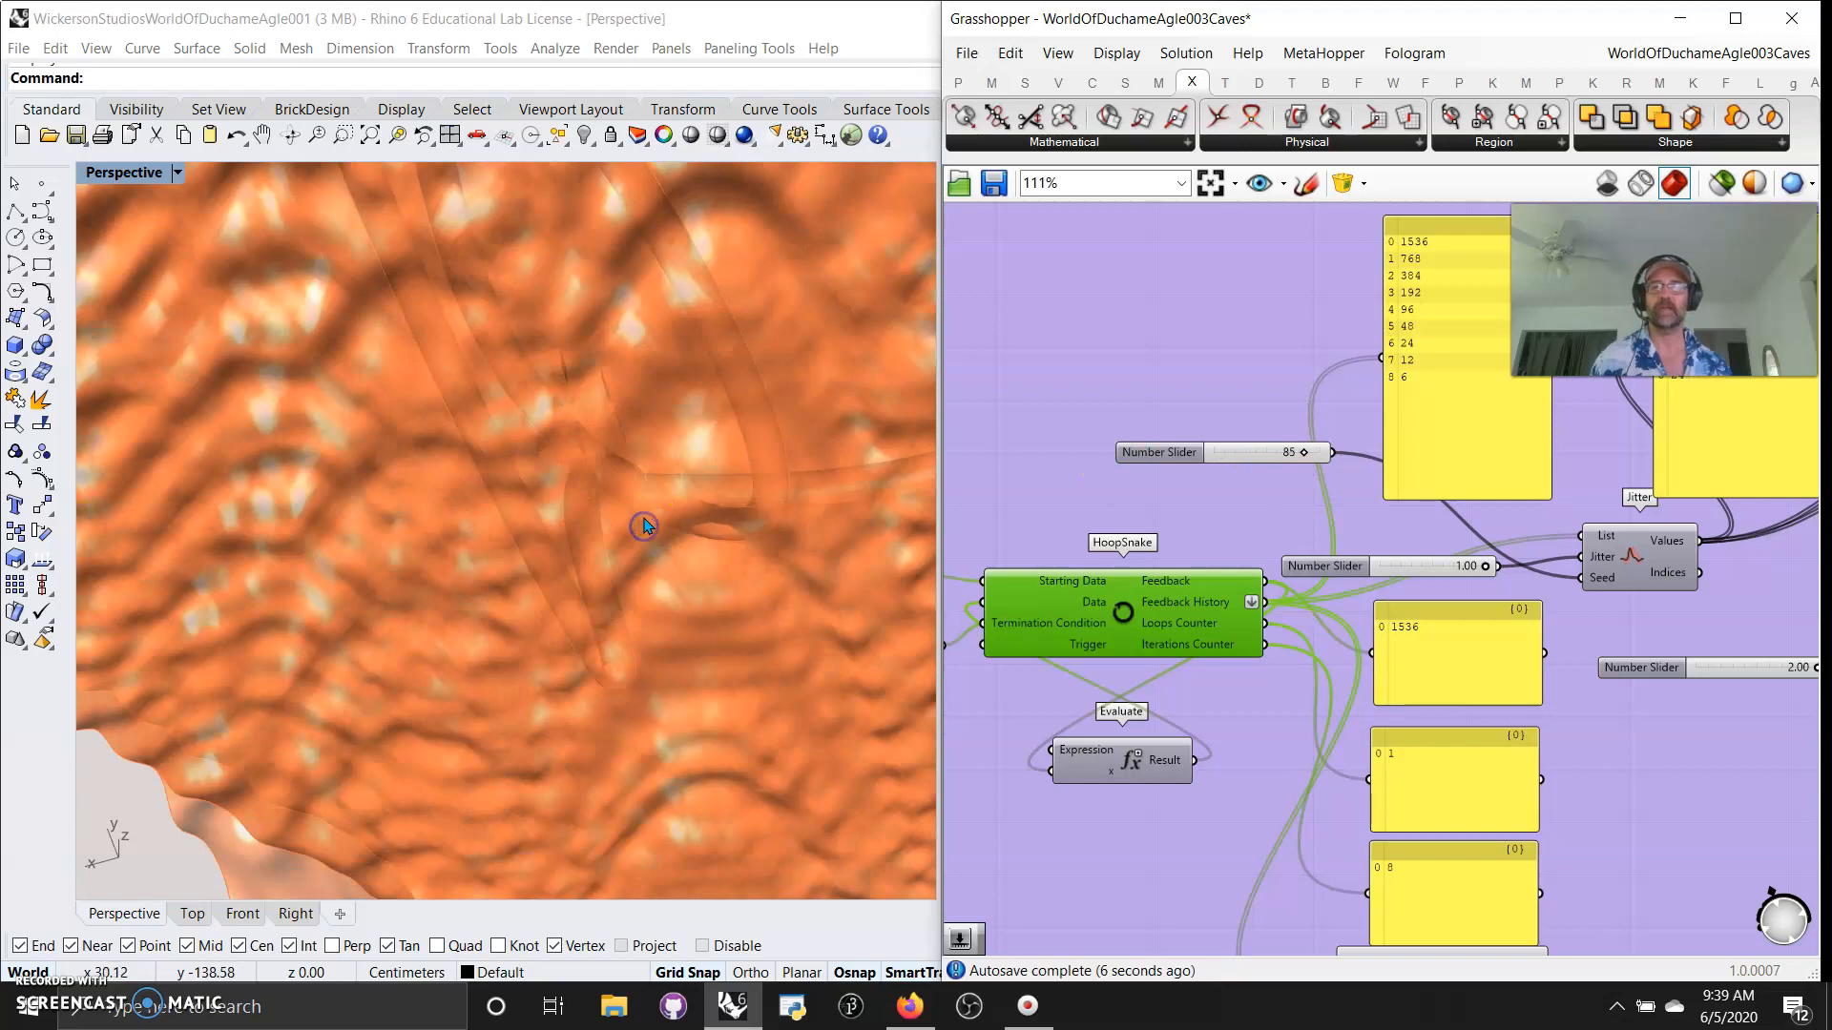
Fit the whole definition on the canvas and restrict the preview to selected components only.
left_click(1209, 183)
right_click_drag(728, 551, 664, 744)
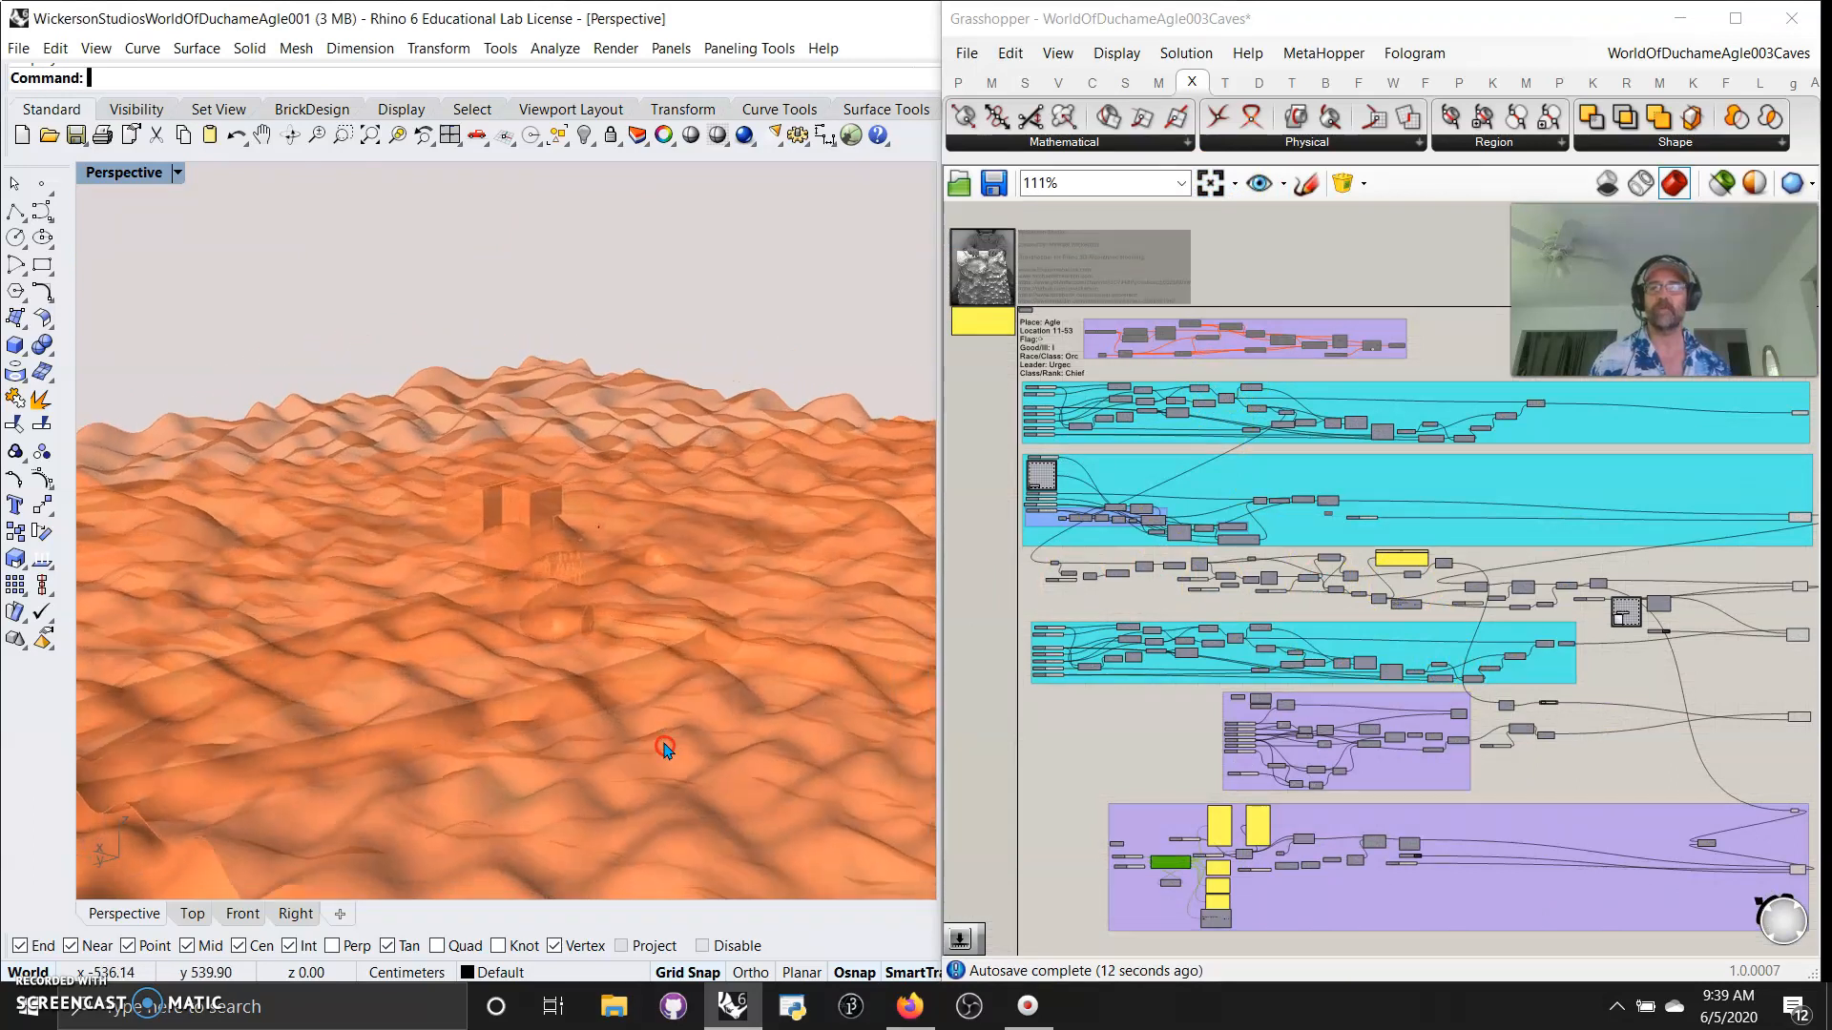
left_click(1721, 182)
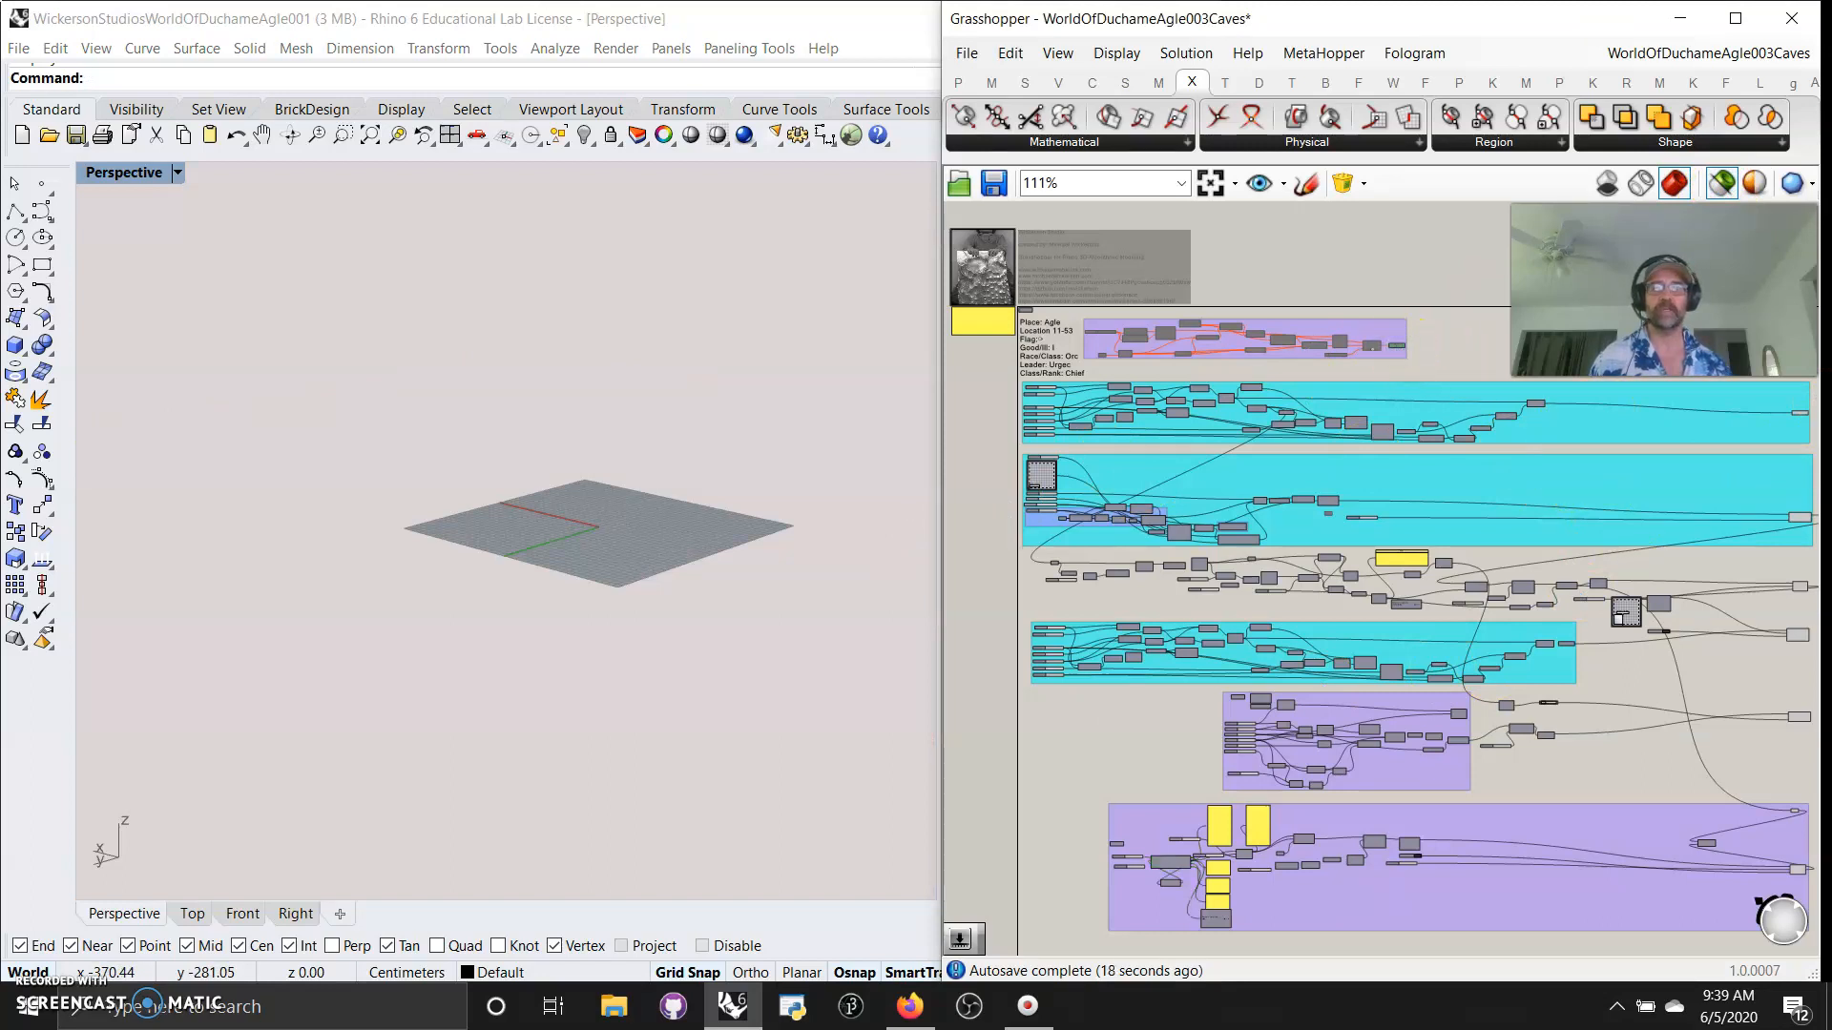
Select the output components of the first and second cyan groups in turn to view their geometry in isolation.
left_click(1804, 417)
right_click_drag(596, 561, 562, 577)
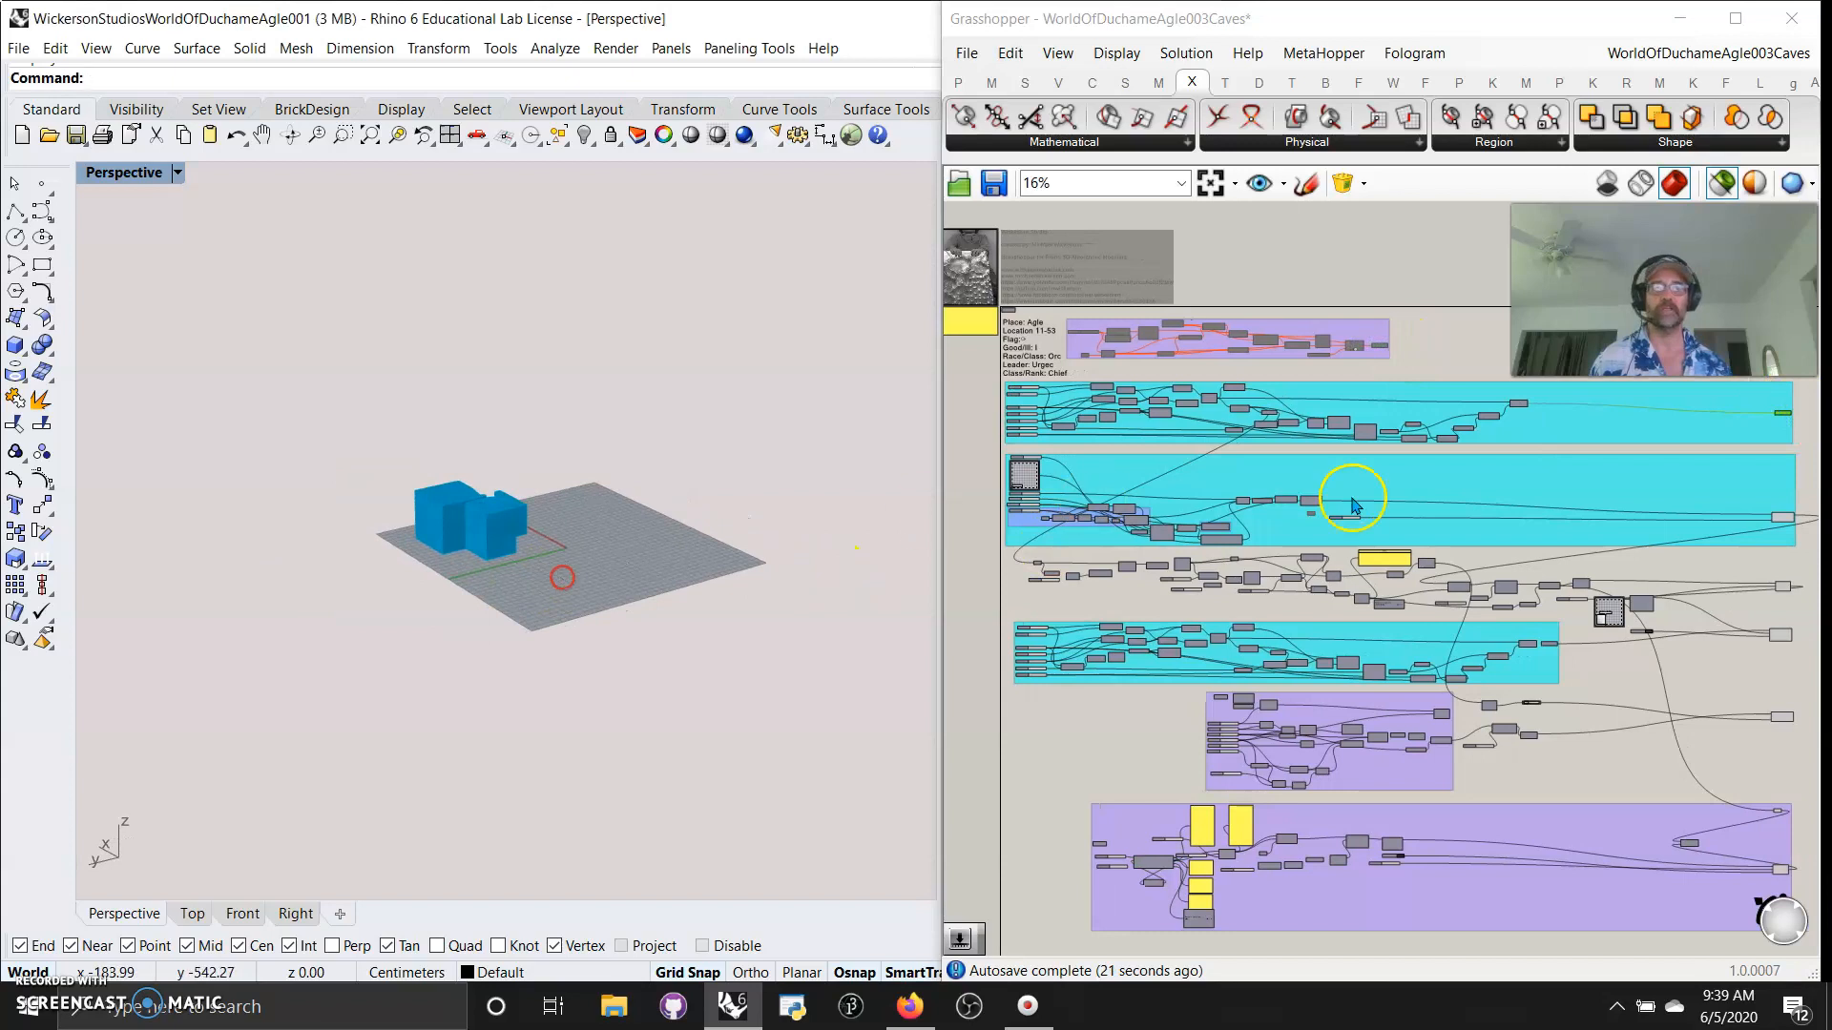
left_click(1783, 518)
right_click_drag(734, 663, 632, 647)
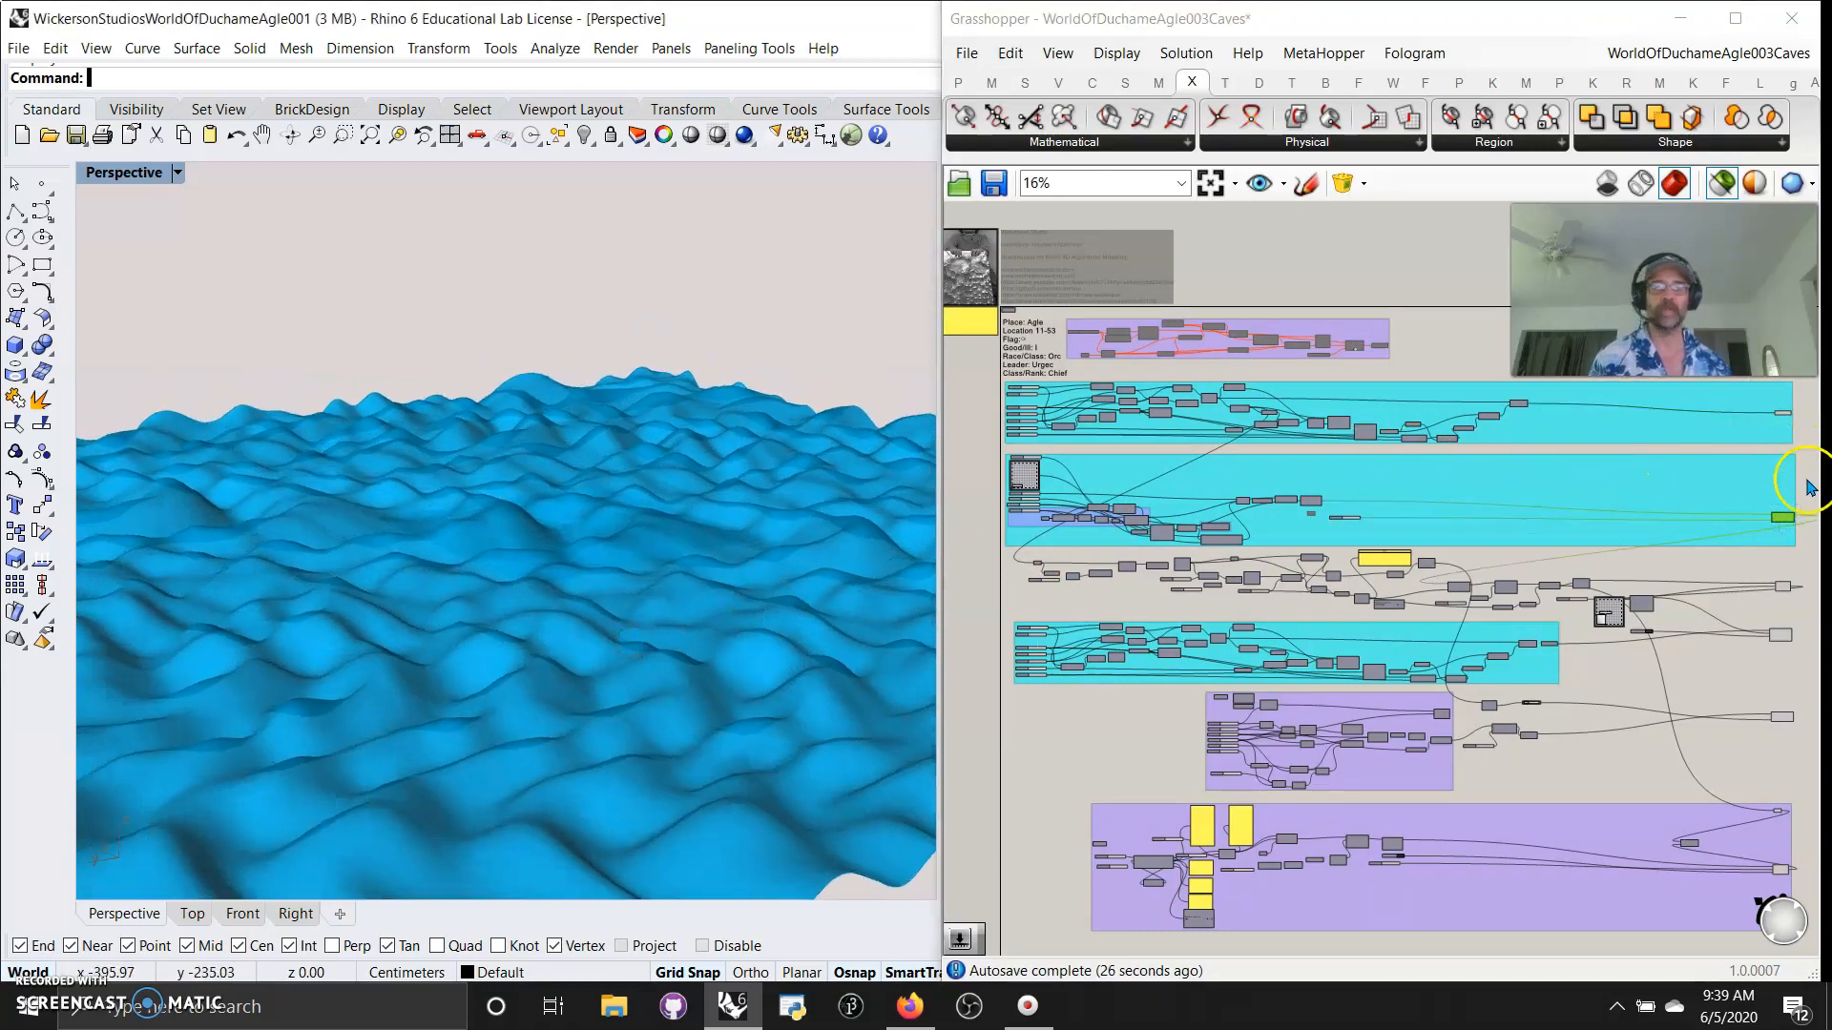
Add the first cyan group's output component to the selection and view both surfaces together.
scroll(1717, 490, "up", 2)
right_click_drag(1717, 491, 1596, 583)
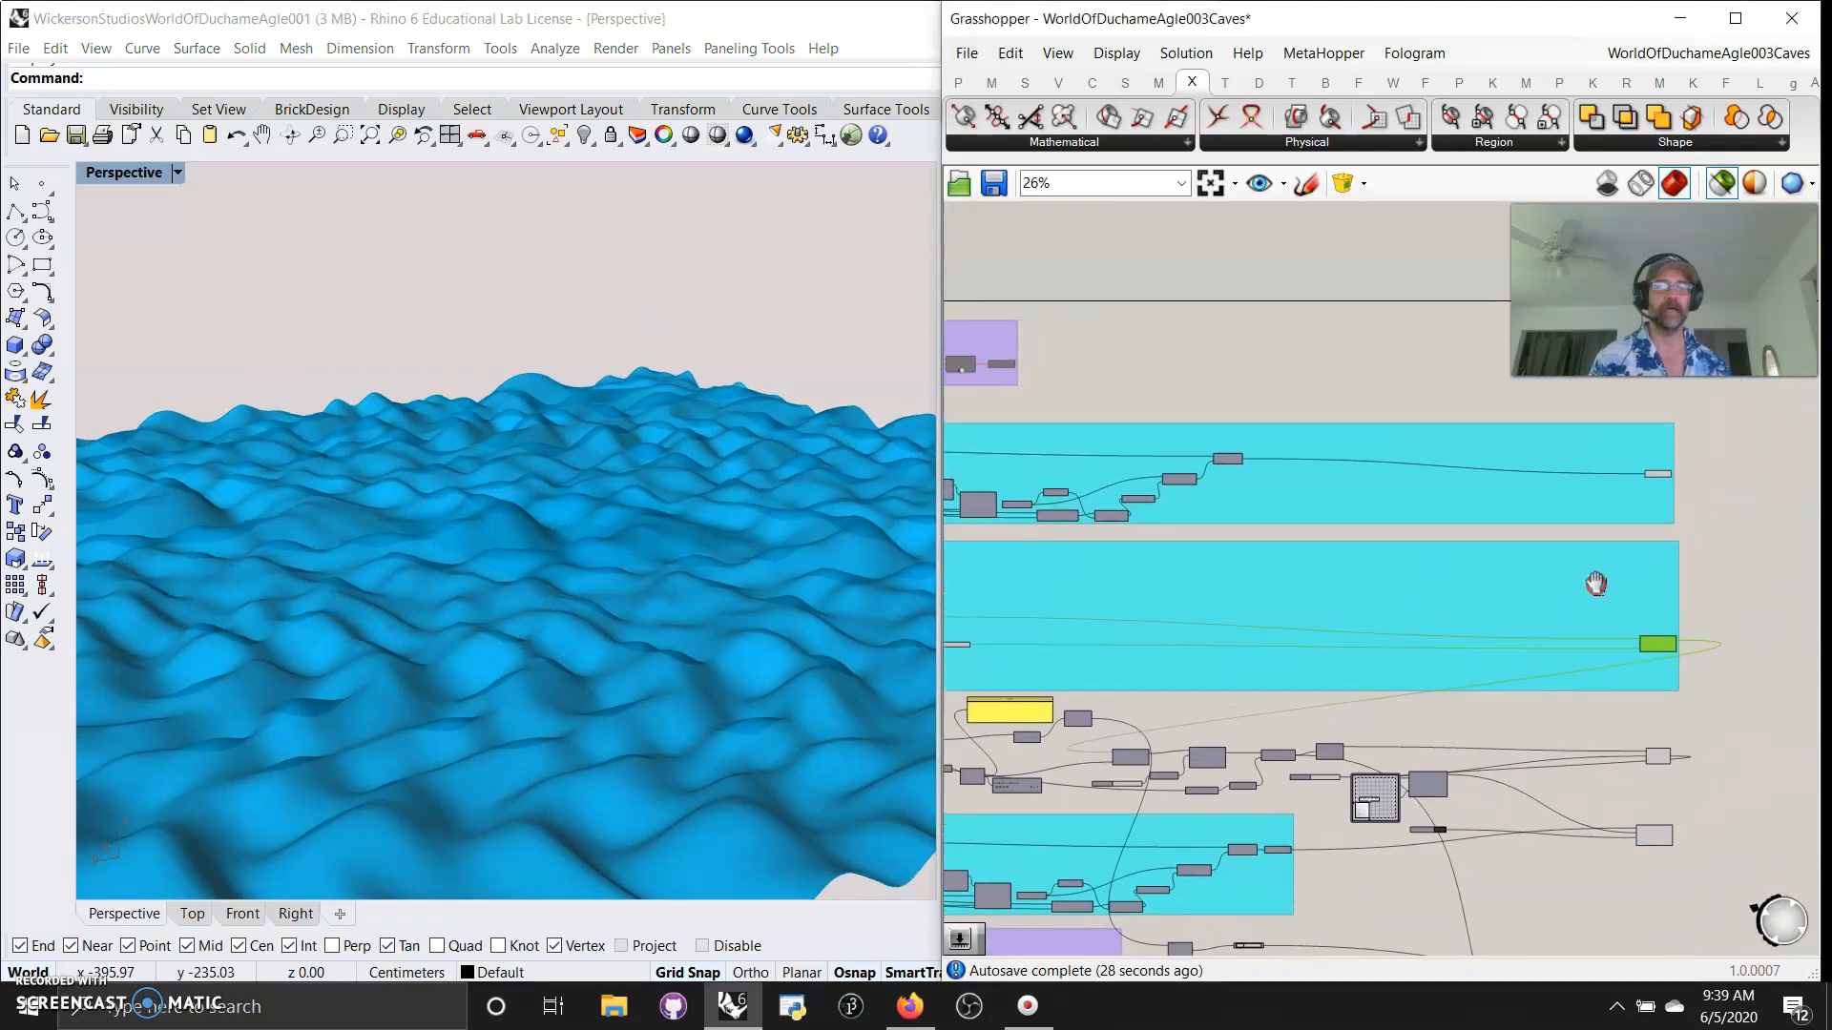
left_click(1657, 472, "shift")
right_click_drag(655, 622, 608, 616)
right_click_drag(1136, 696, 1446, 644)
In the second cyan group, set the slider directly below the MD Slider to 2.14 and the MD Slider to 0.8, 0.0.
scroll(1230, 582, "up", 6)
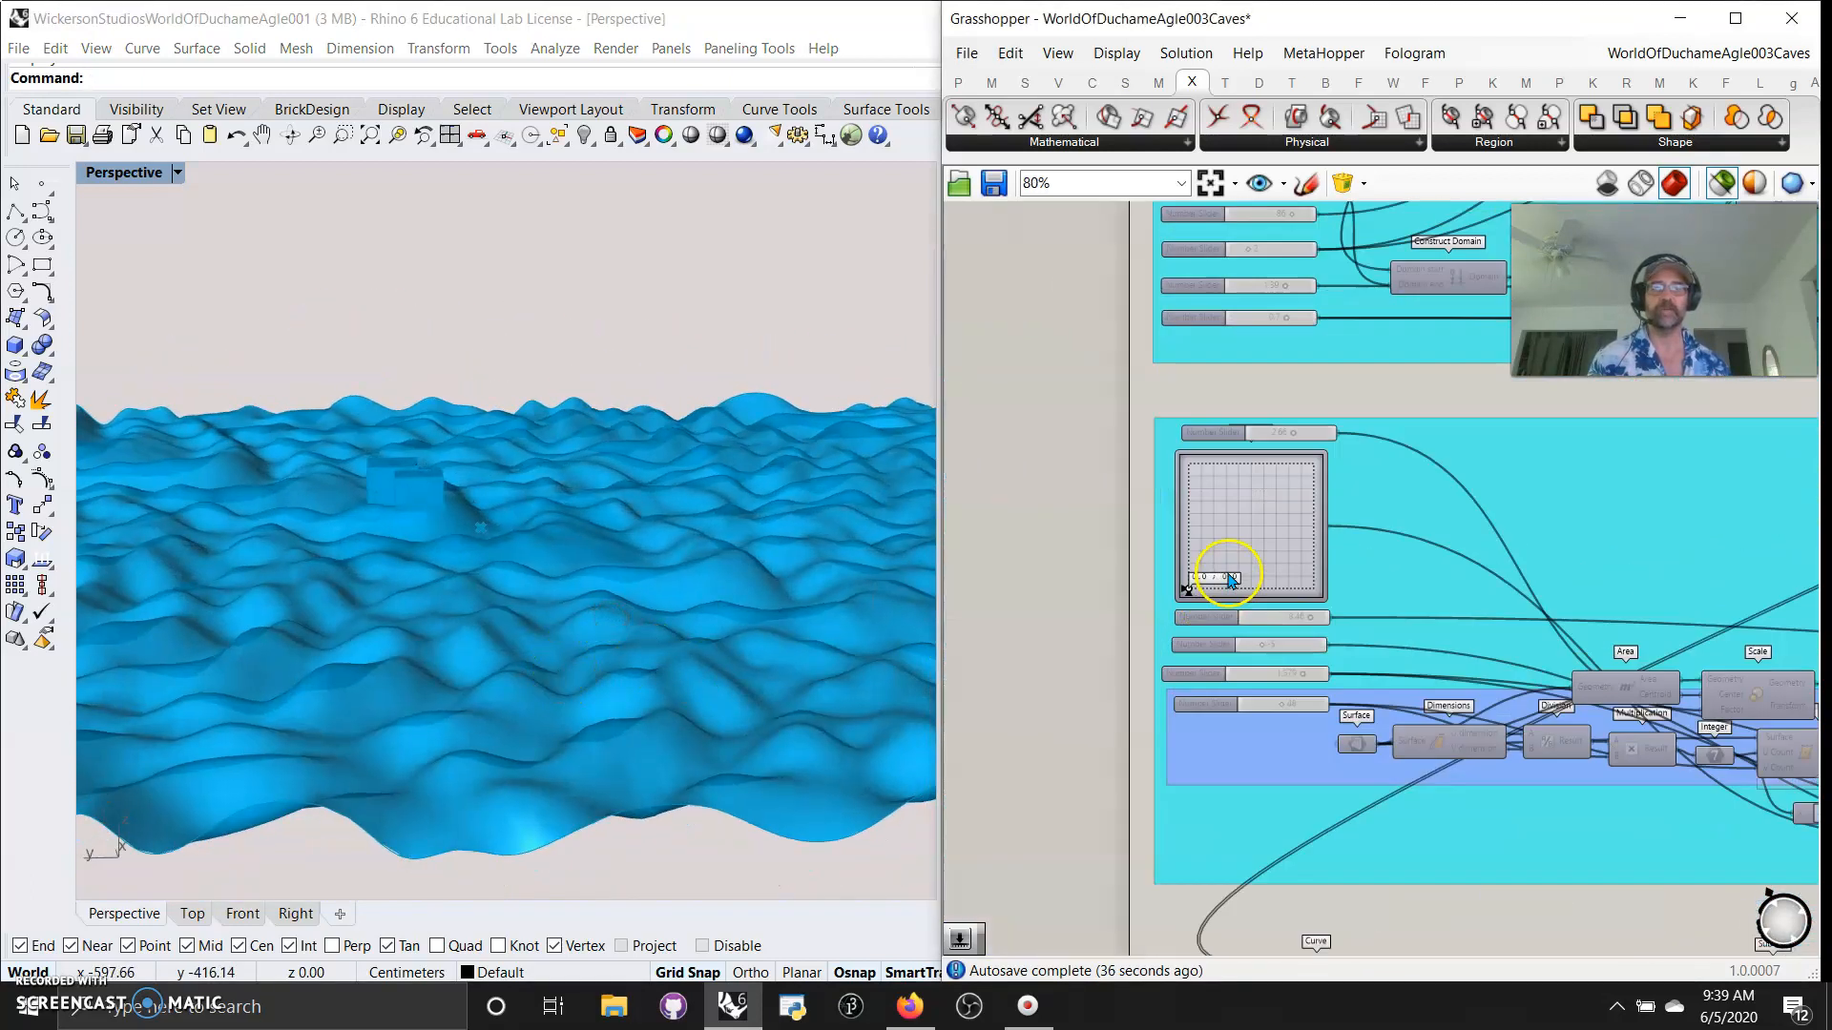
left_click_drag(1360, 647, 1281, 646)
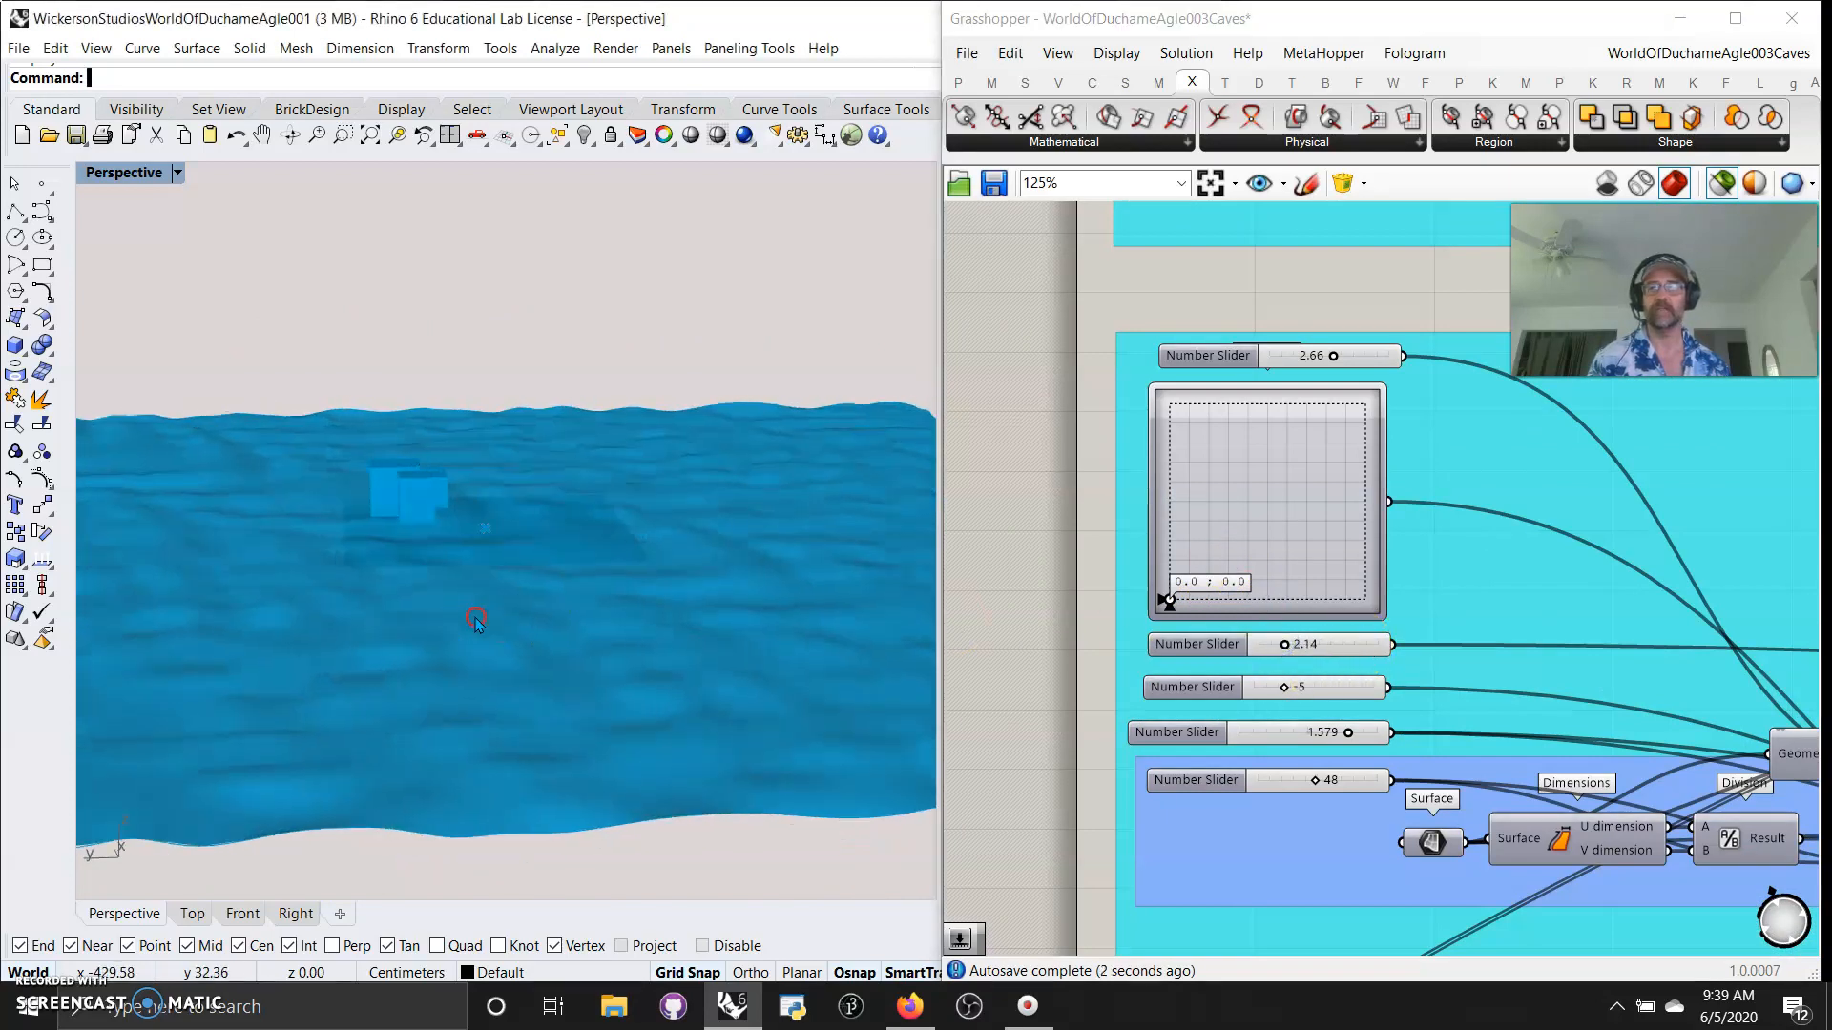
right_click_drag(471, 614, 594, 604)
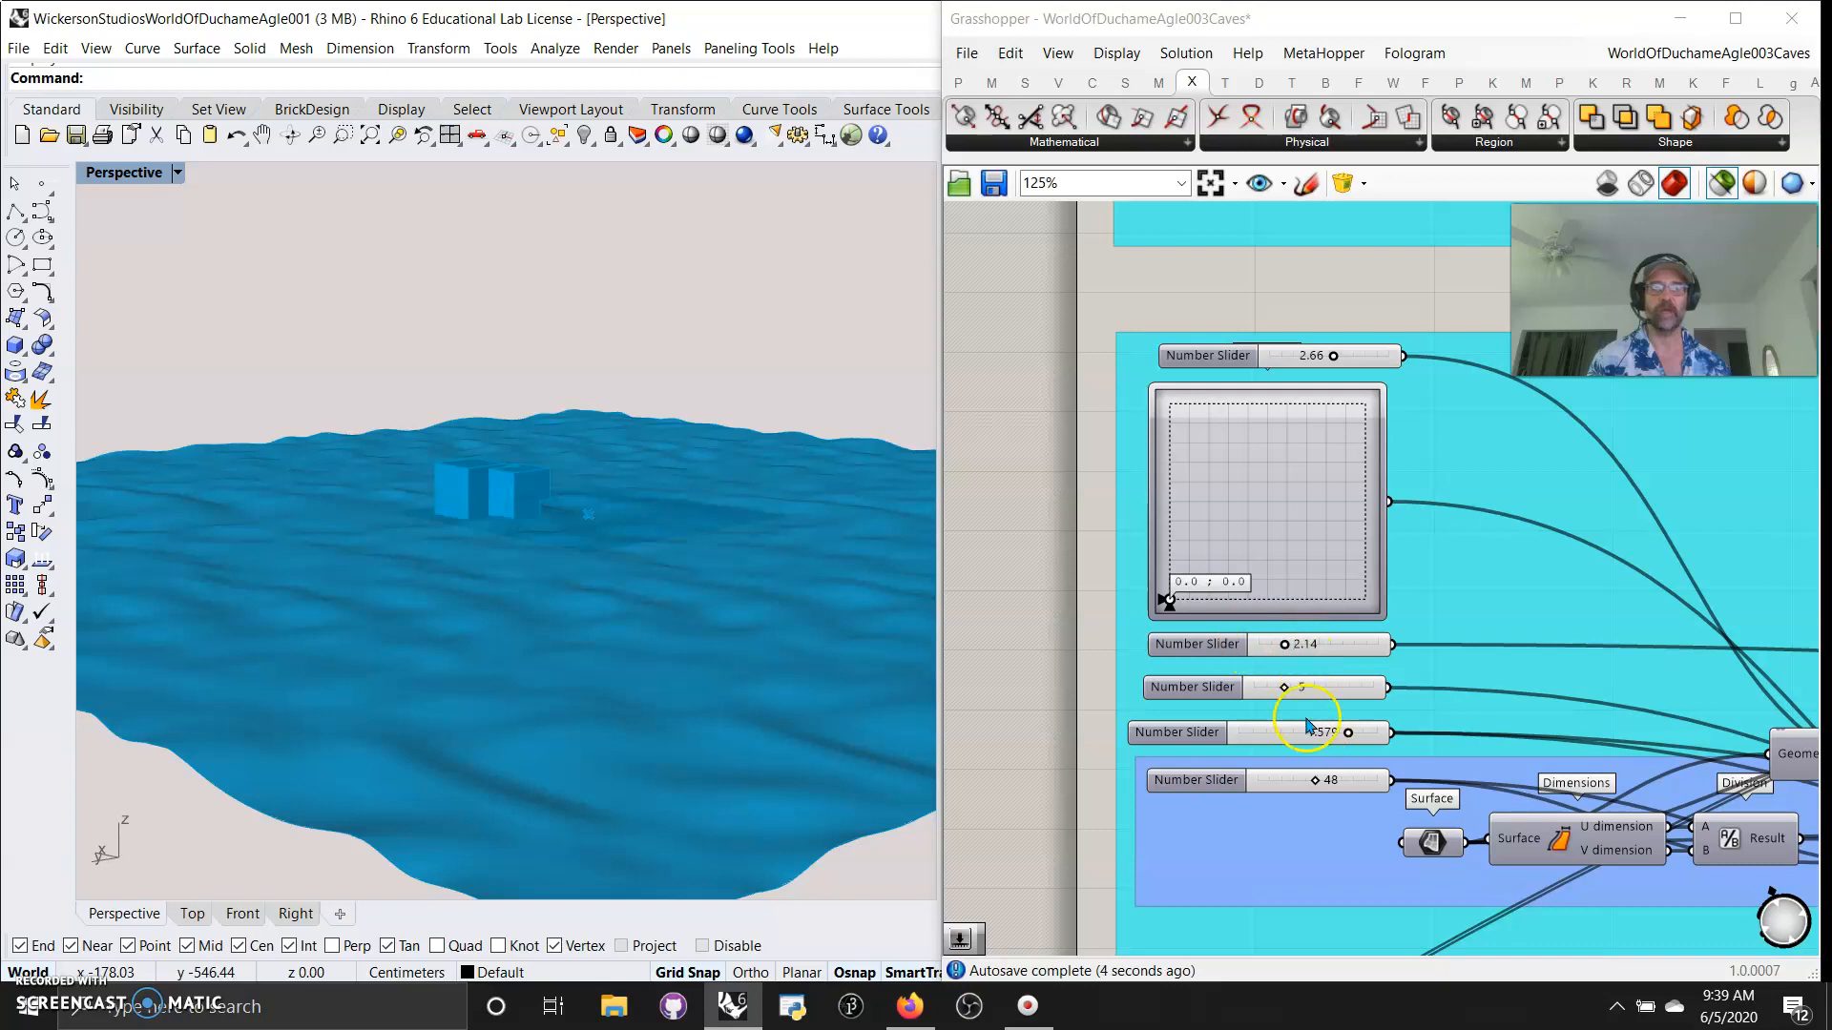
left_click_drag(1169, 601, 1328, 498)
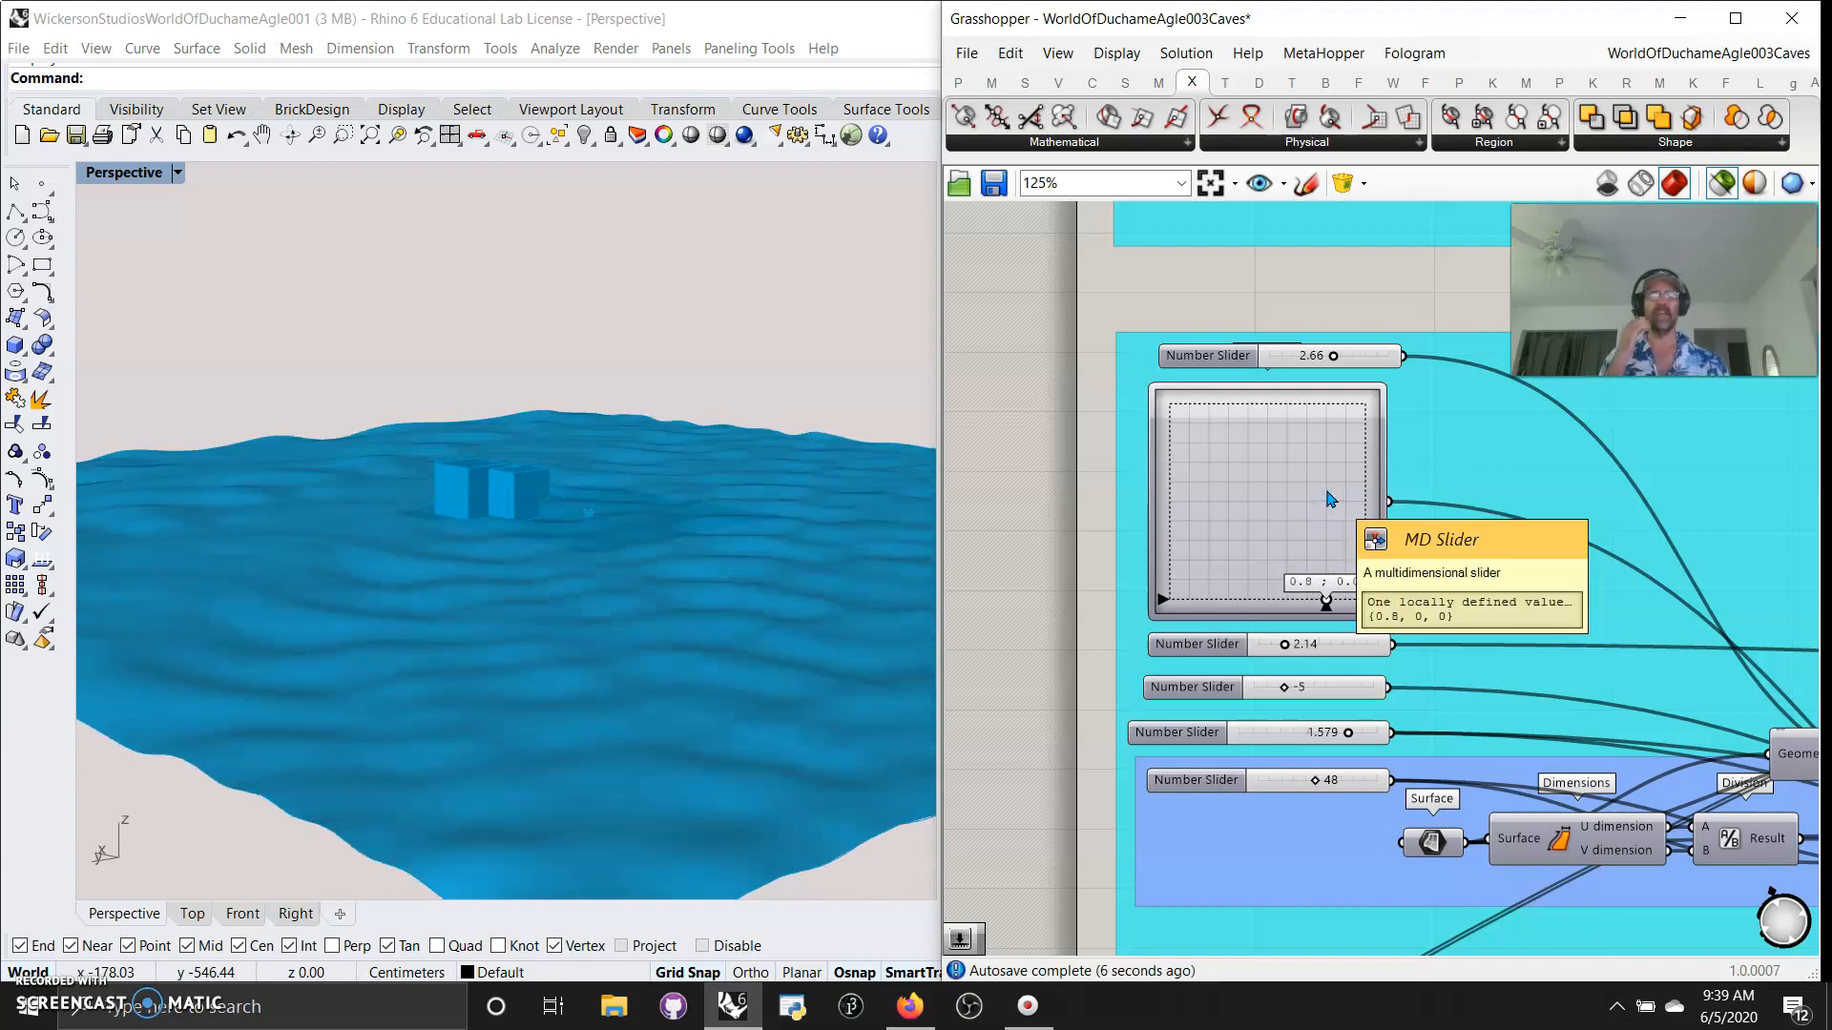
right_click_drag(1526, 566, 1520, 563)
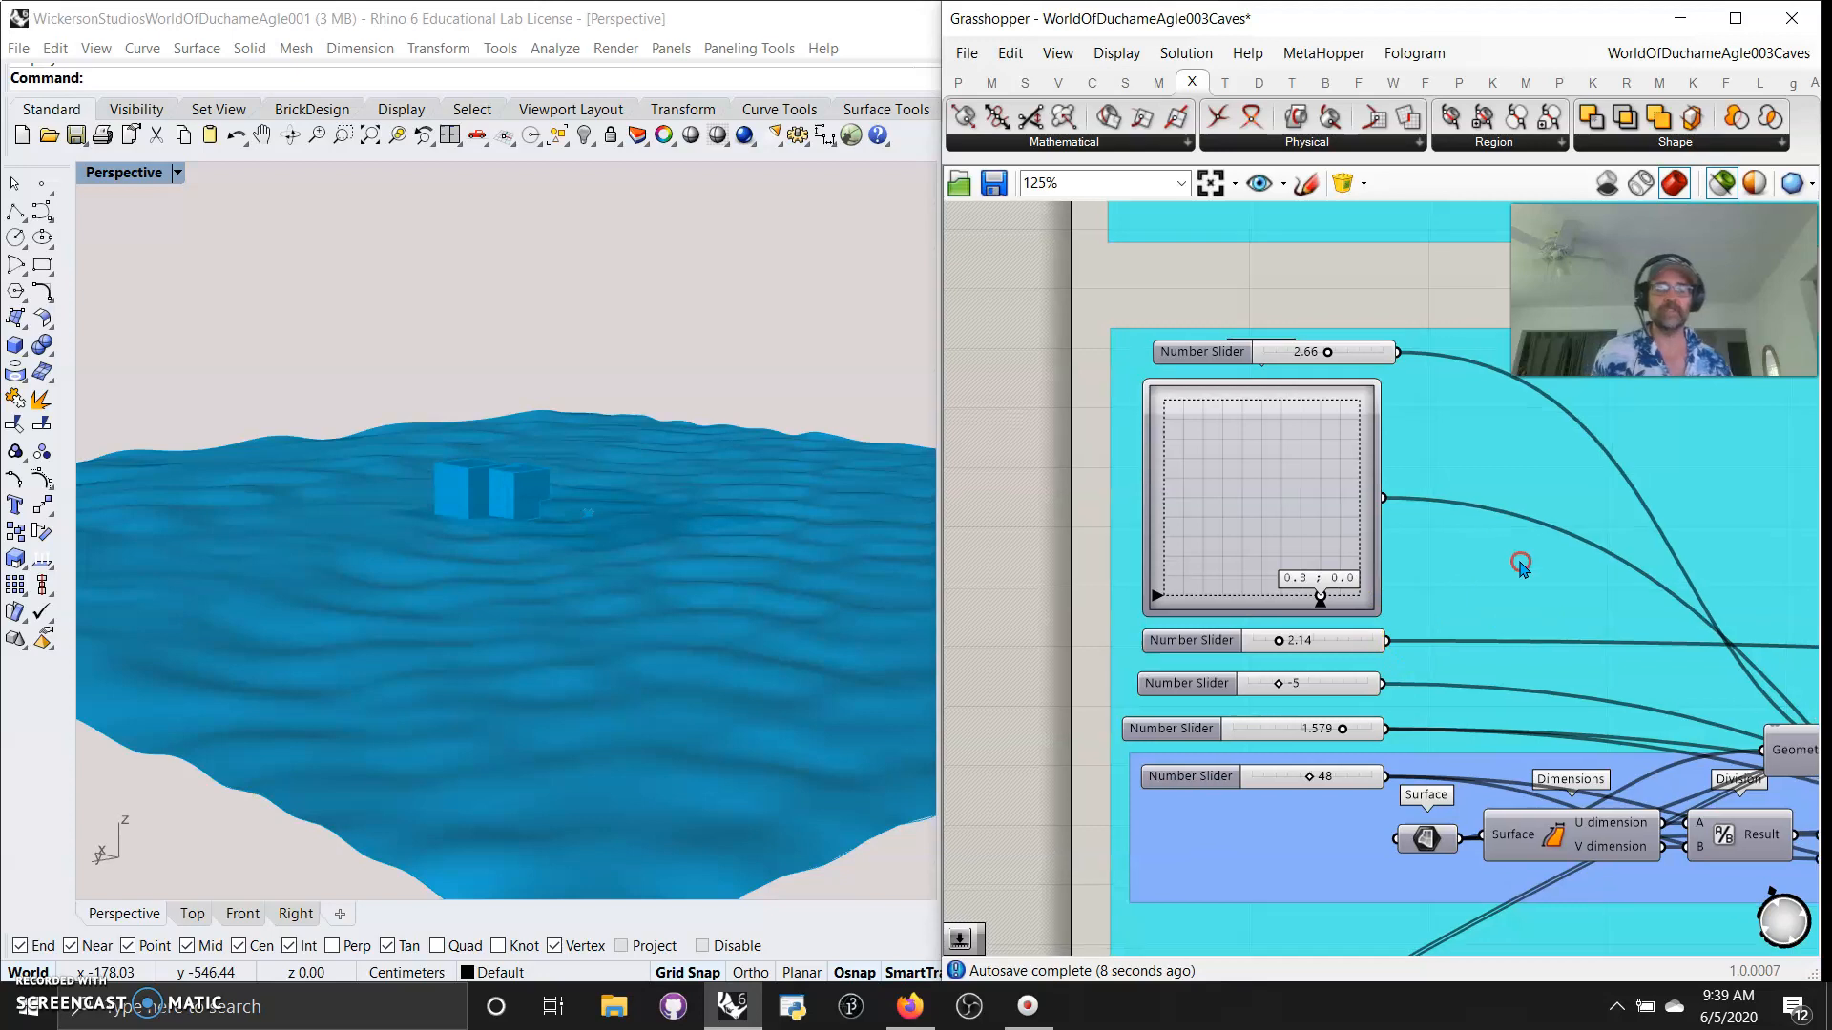
Select the output component of the ungrouped row below the second cyan group to preview its geometry alone.
scroll(1520, 563, "down", 5)
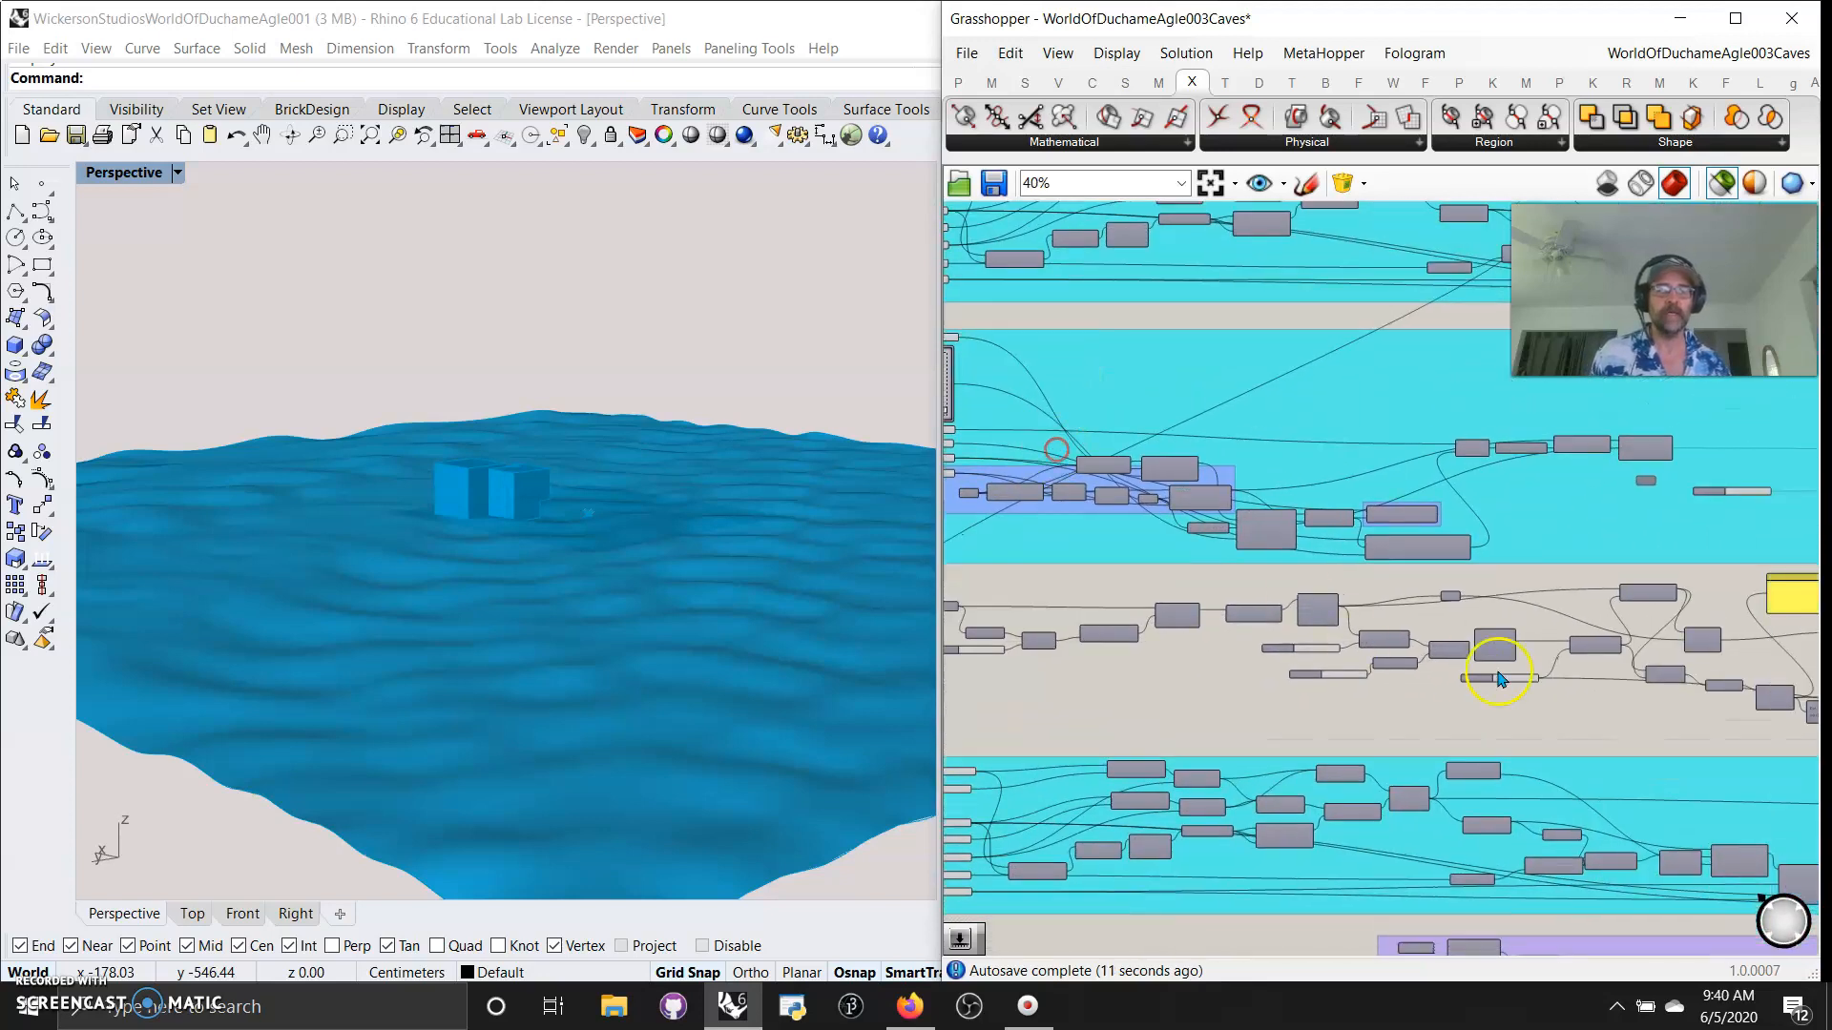
right_click_drag(1498, 679, 1068, 531)
right_click_drag(1586, 572, 1063, 613)
right_click_drag(1481, 562, 1250, 532)
scroll(1625, 750, "down", 2)
left_click(1505, 529)
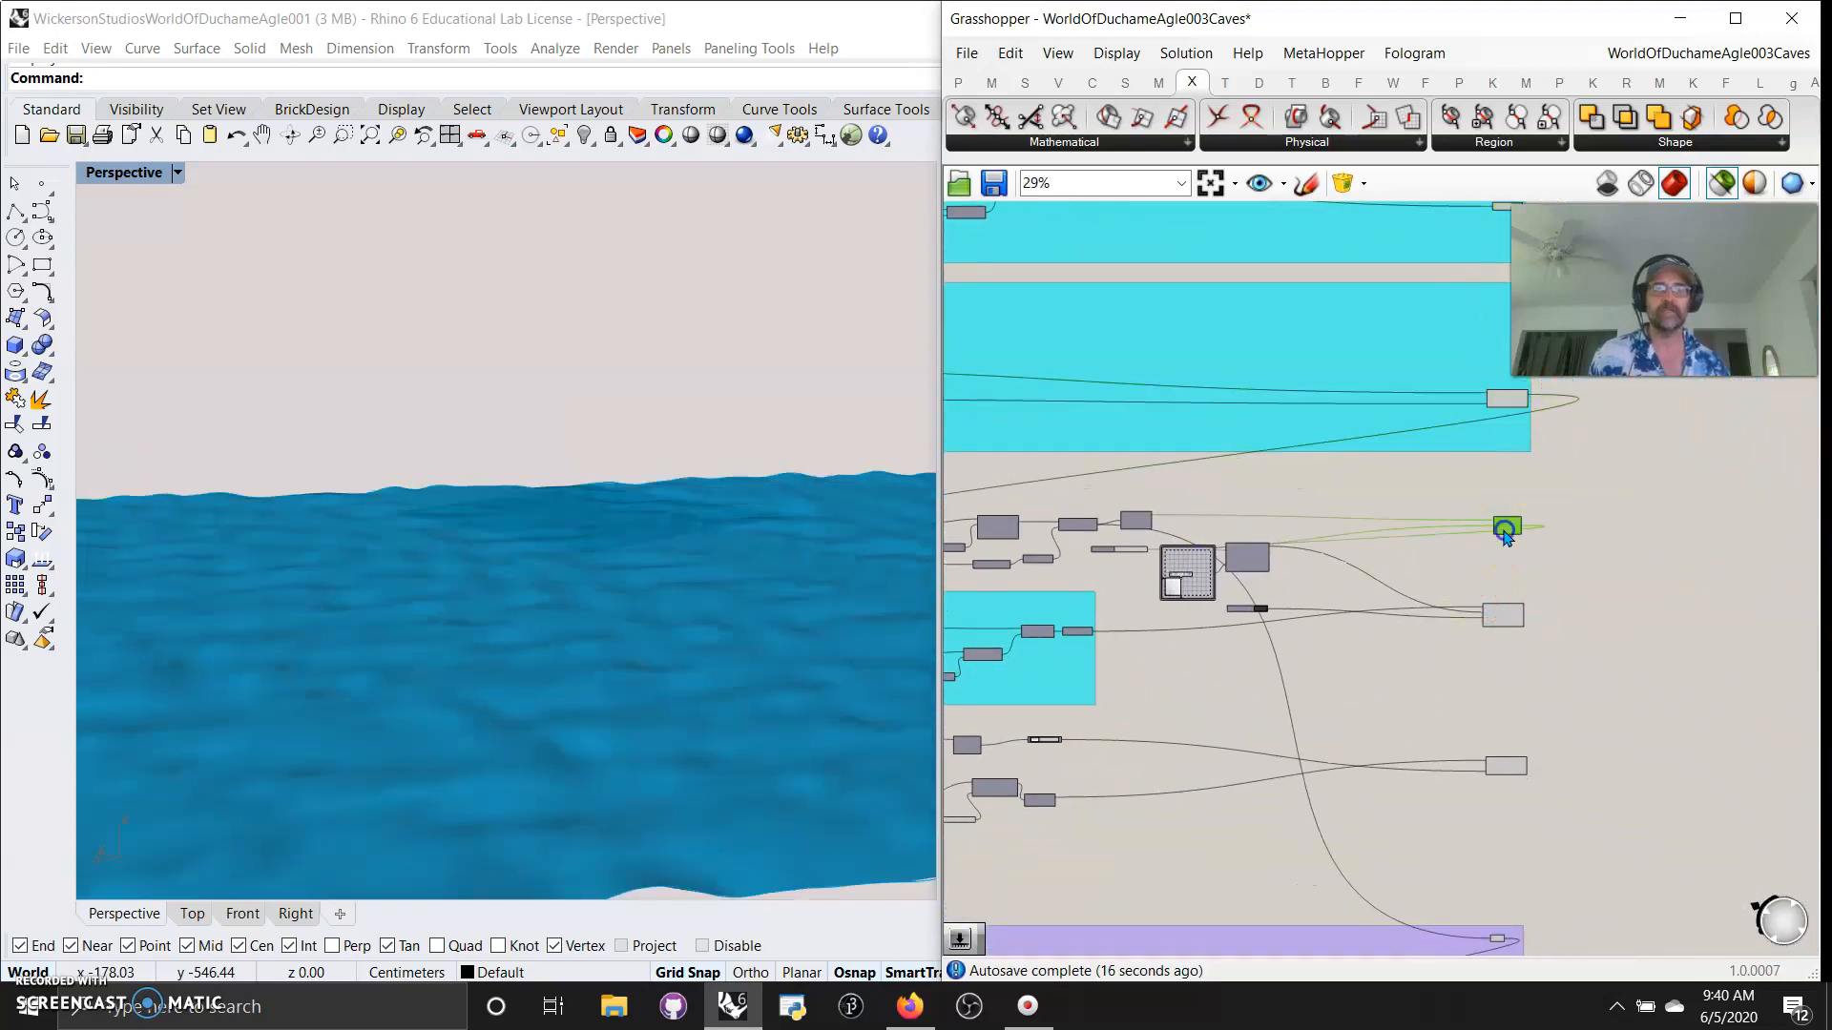
left_click(694, 730)
Select the output component fed by the third cyan group and inspect its blocky geometry up close.
right_click_drag(1431, 620, 1042, 519)
scroll(1586, 586, "up", 2)
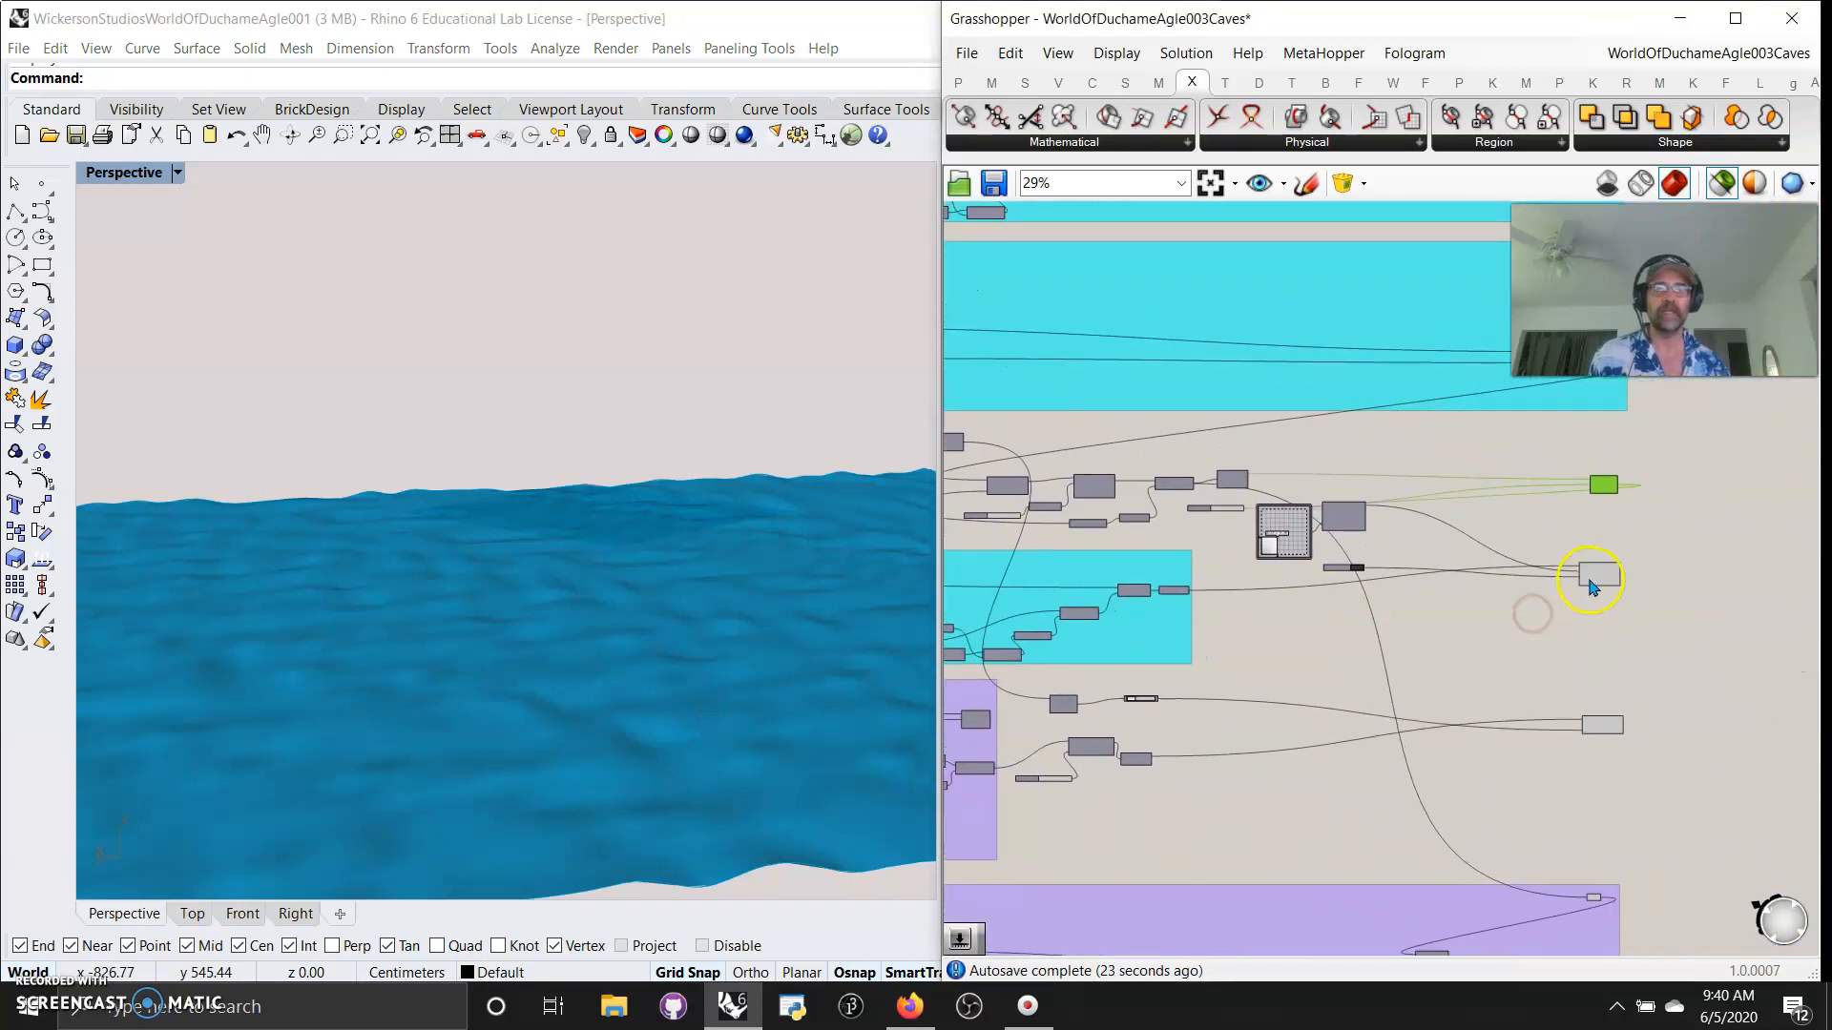
left_click(1593, 577)
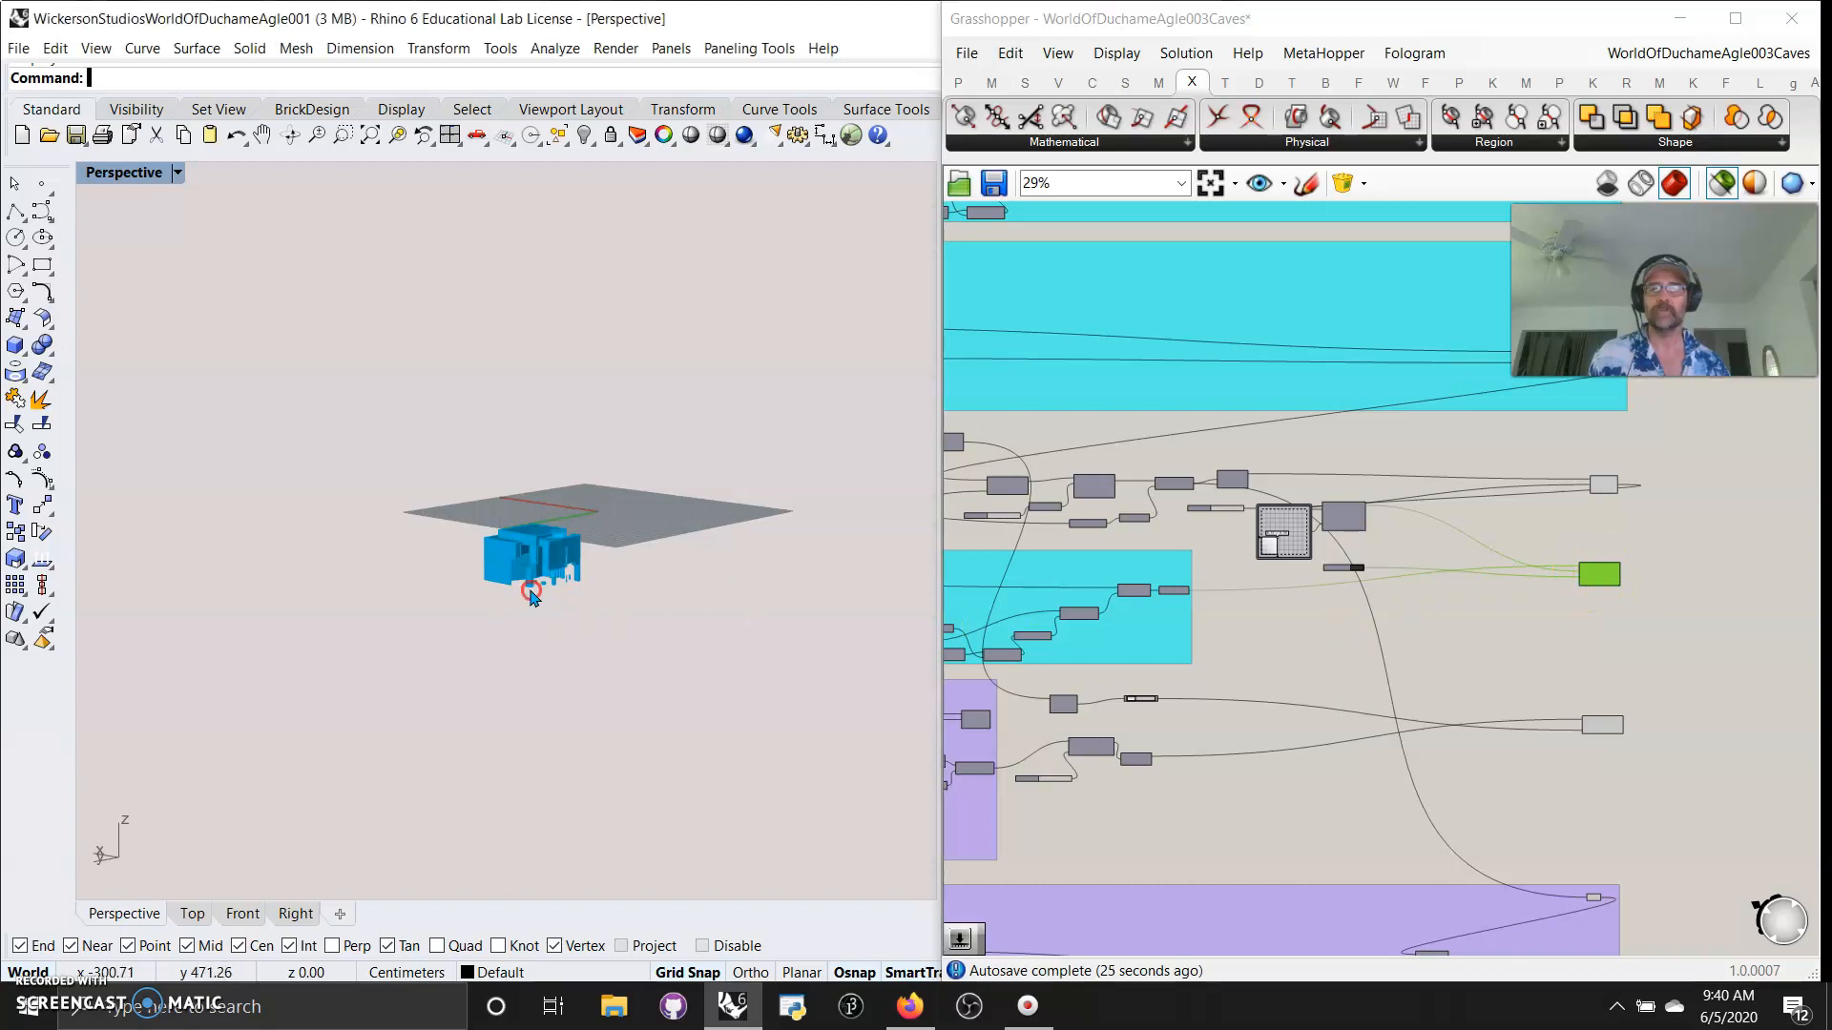
scroll(668, 591, "up", 6)
right_click_drag(699, 591, 638, 584)
Select the four upper output components together to preview the terrain surfaces and block structures in combination.
right_click_drag(1541, 520, 1507, 734)
scroll(1507, 734, "down", 1)
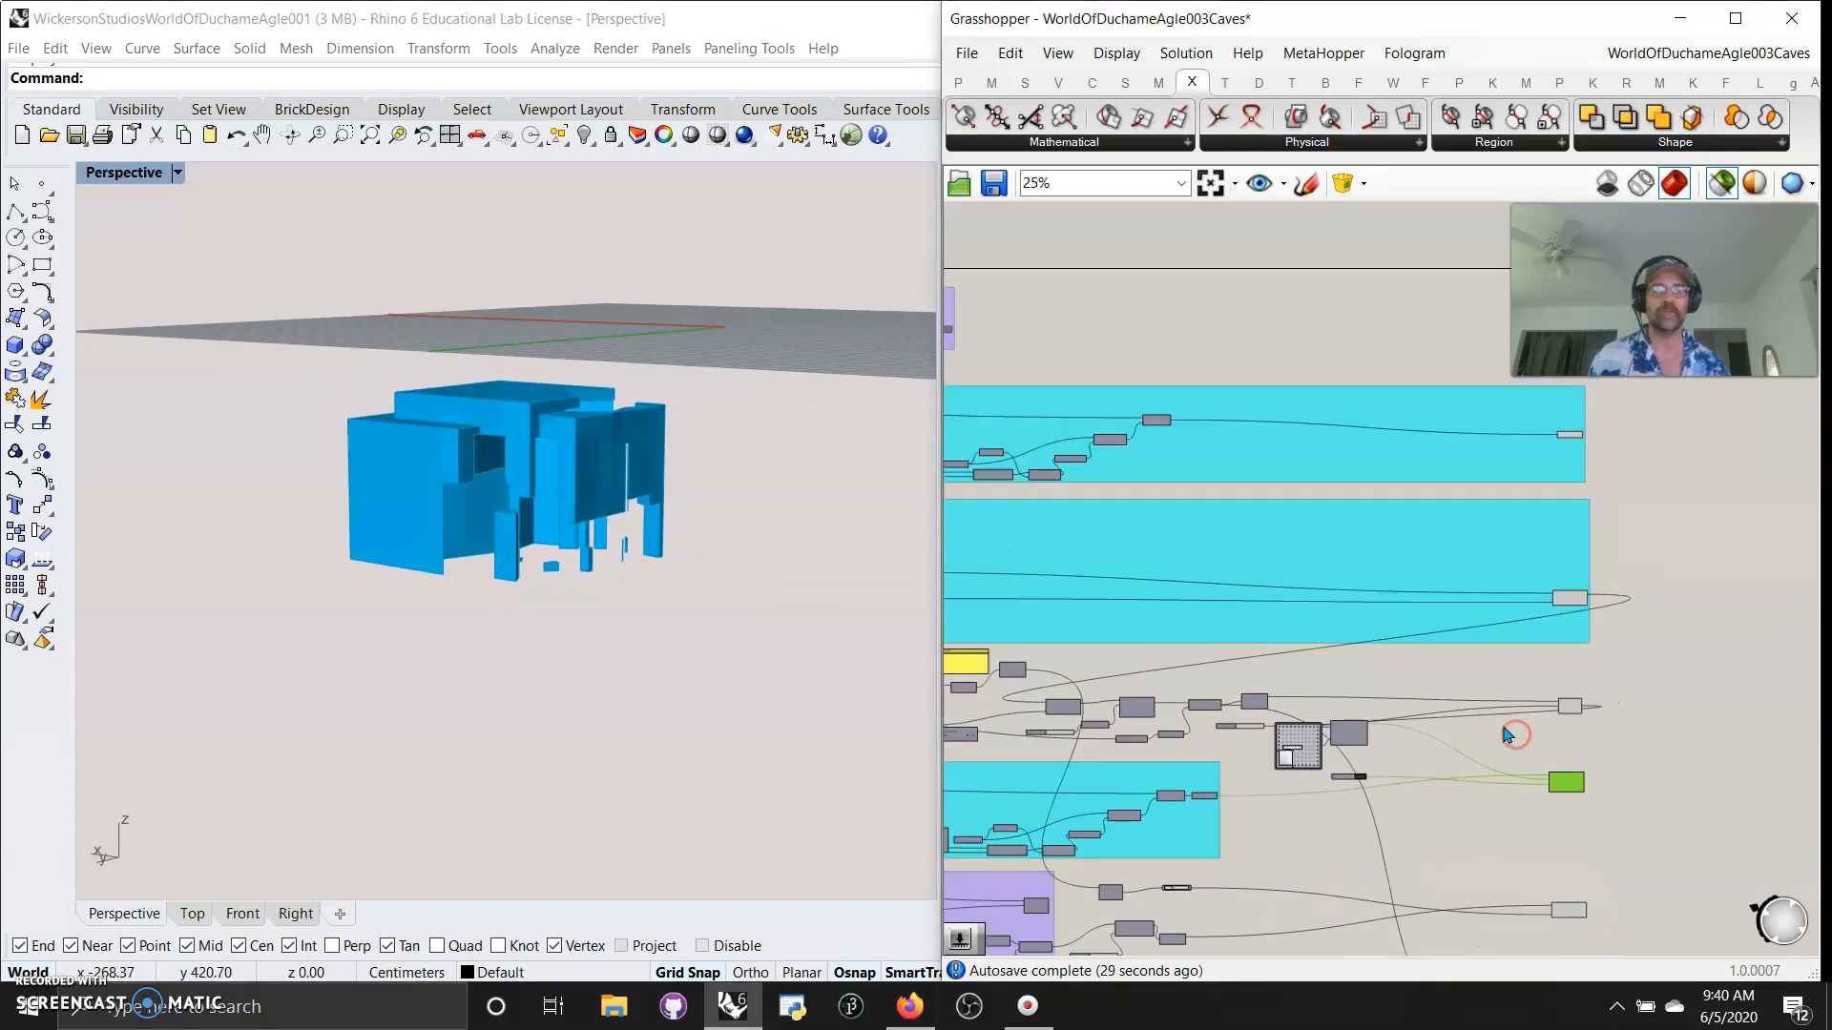
left_click_drag(1608, 833, 1536, 411)
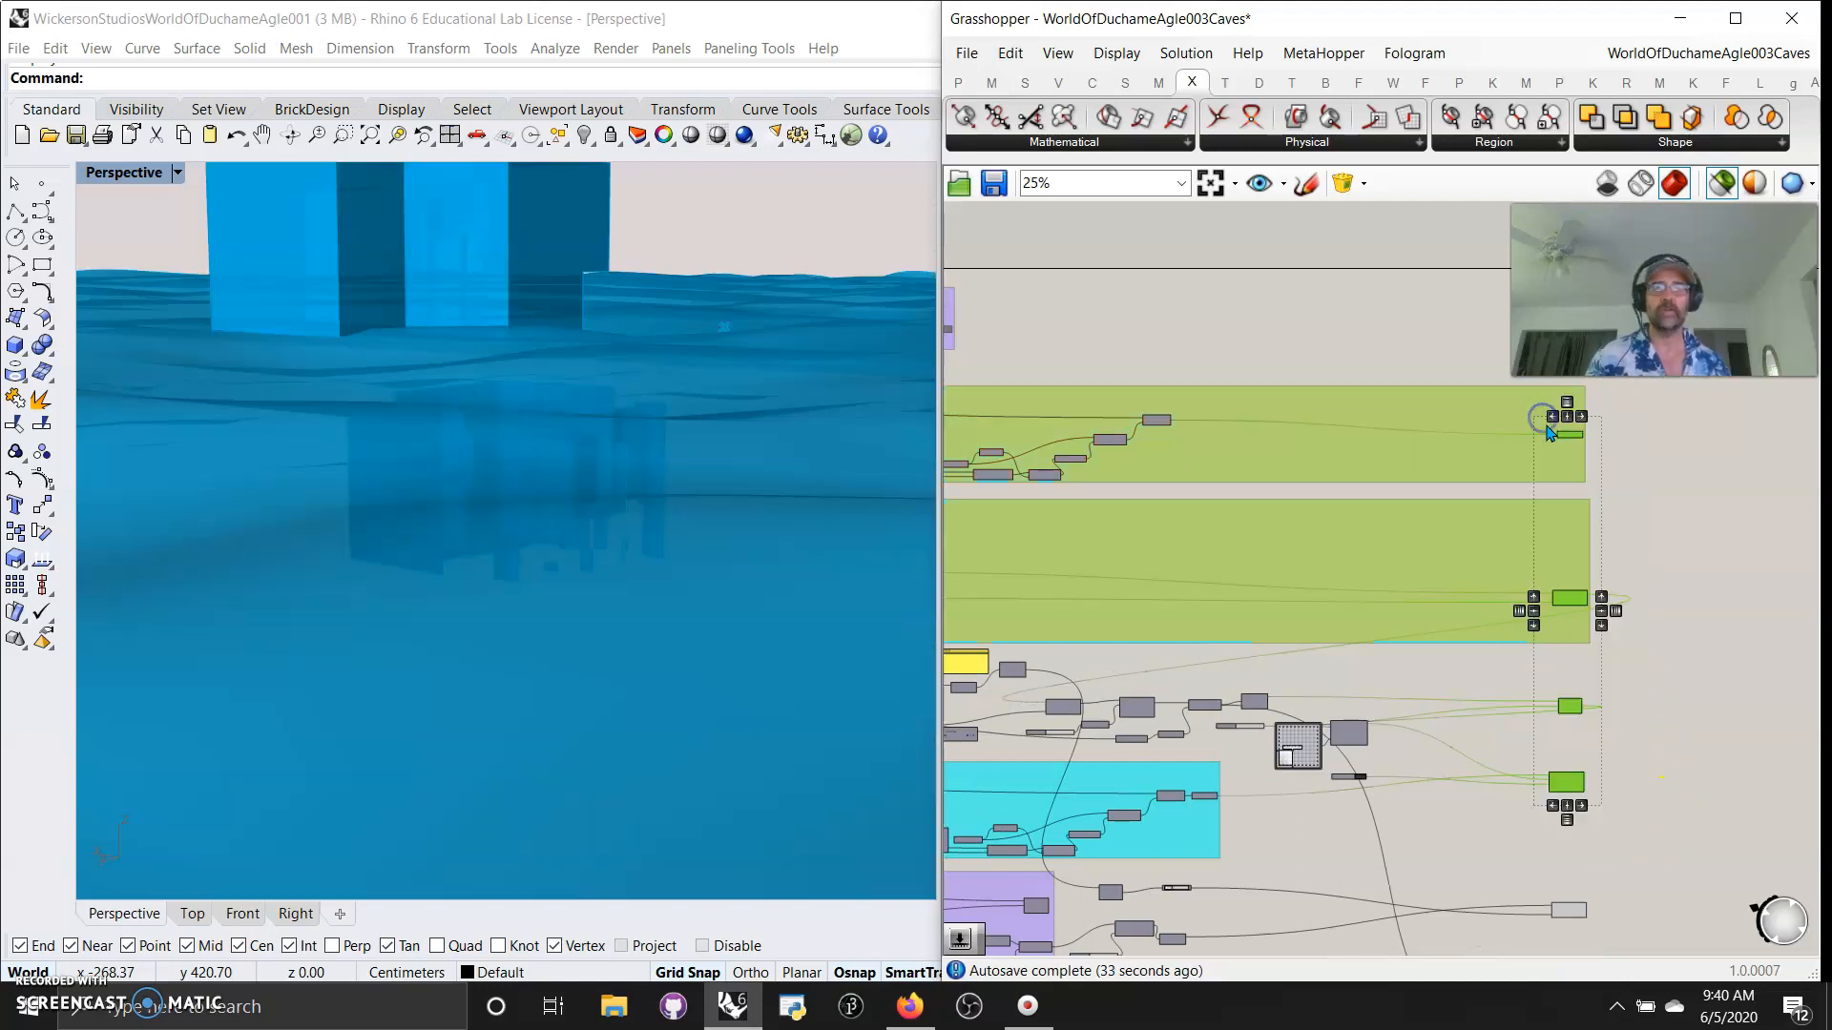
mouse_move(656, 598)
right_mouse_down()
mouse_move(654, 548)
mouse_move(675, 584)
right_mouse_up()
Add the output fed by the upper purple group to the selection and view the stairs between the structures.
right_click_drag(1250, 839, 1748, 653)
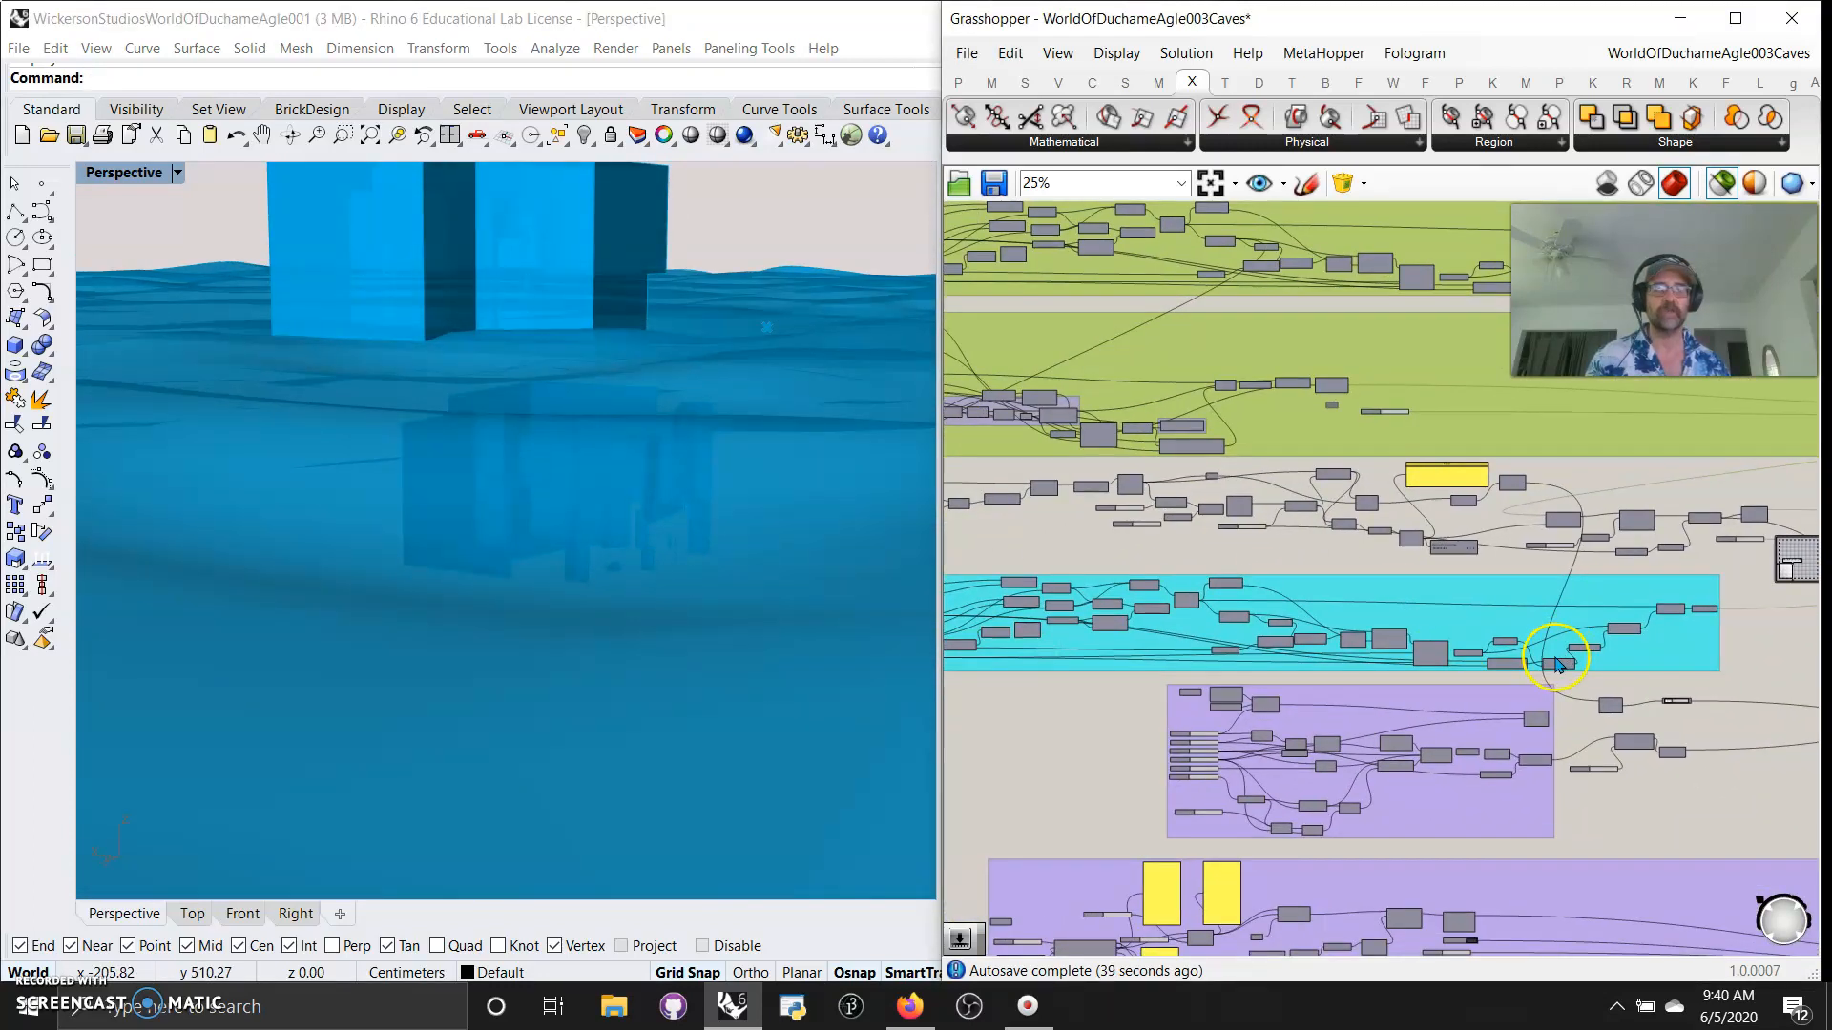
scroll(1557, 665, "up", 5)
right_click_drag(1609, 607, 944, 546)
right_click_drag(1629, 655, 1024, 488)
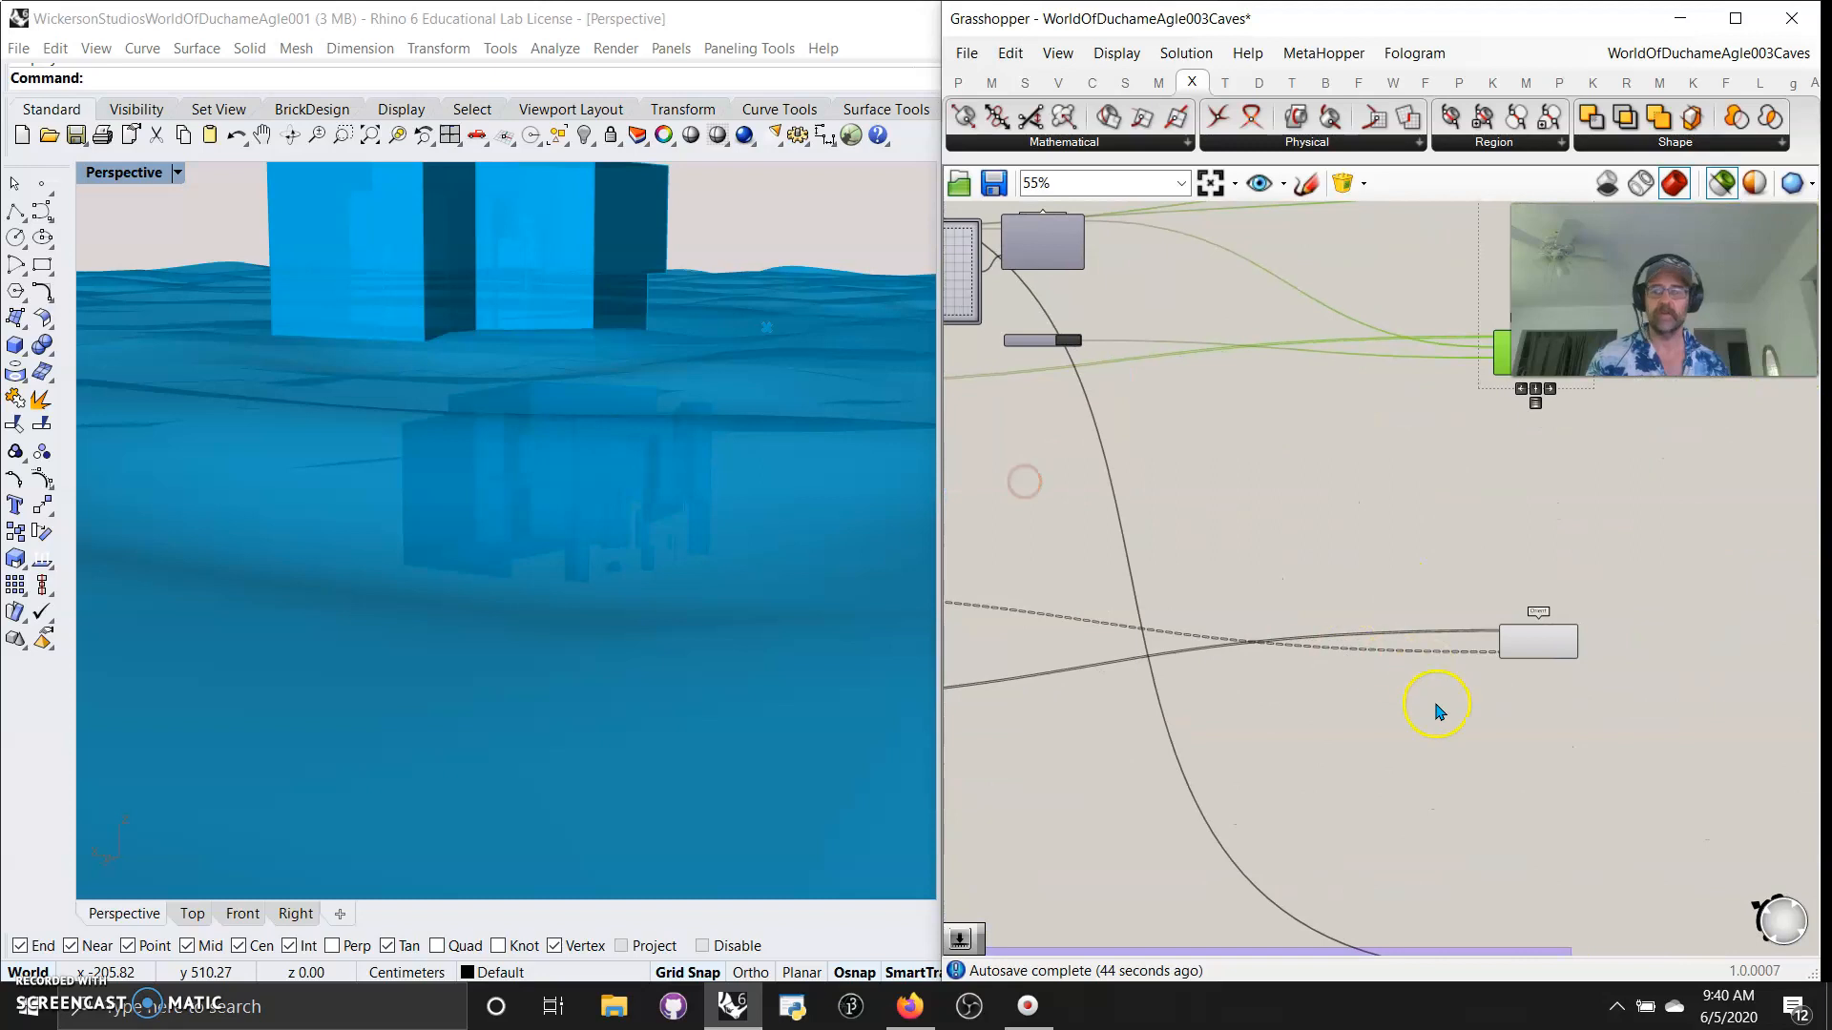
right_click_drag(609, 482, 195, 454)
Examine the upper purple group's number sliders and its Series, Range, Construct Domain and Arc components.
right_click_drag(1061, 572, 1440, 646)
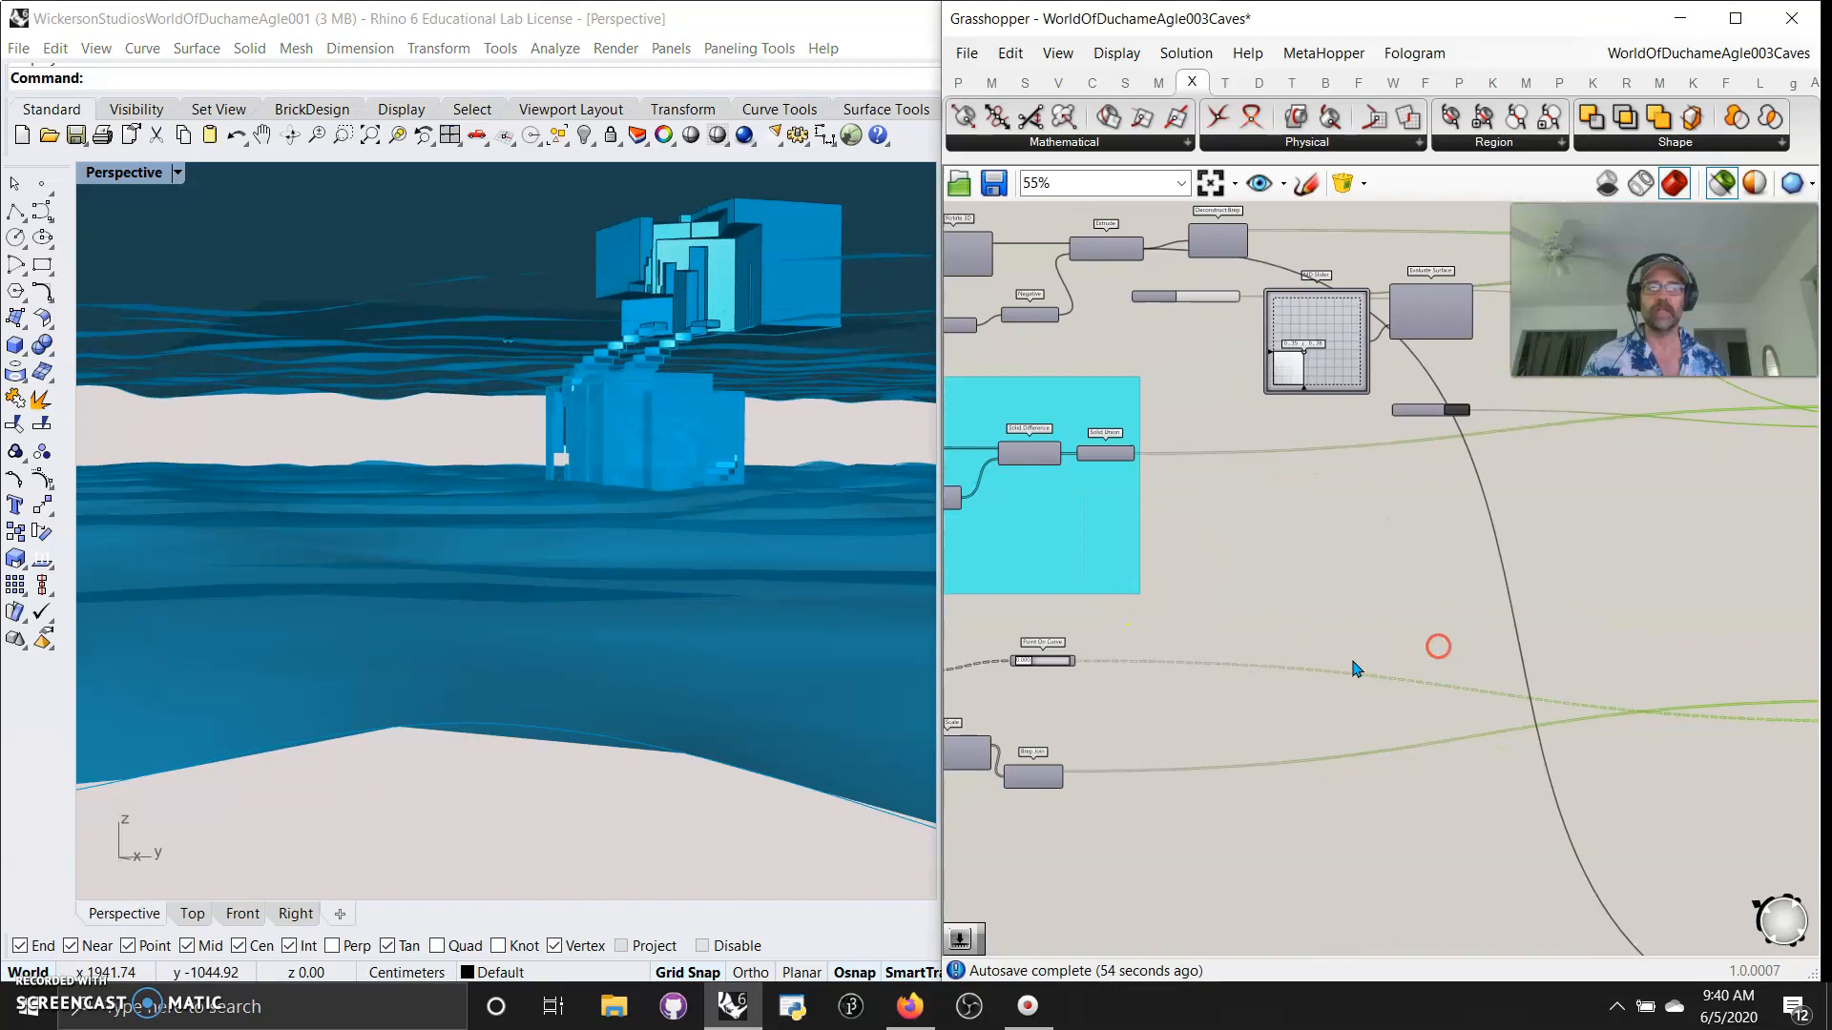
scroll(1198, 742, "down", 2)
right_click_drag(997, 742, 1501, 704)
mouse_move(1666, 701)
right_mouse_down()
mouse_move(1271, 572)
mouse_move(1279, 601)
mouse_move(1717, 606)
right_mouse_up()
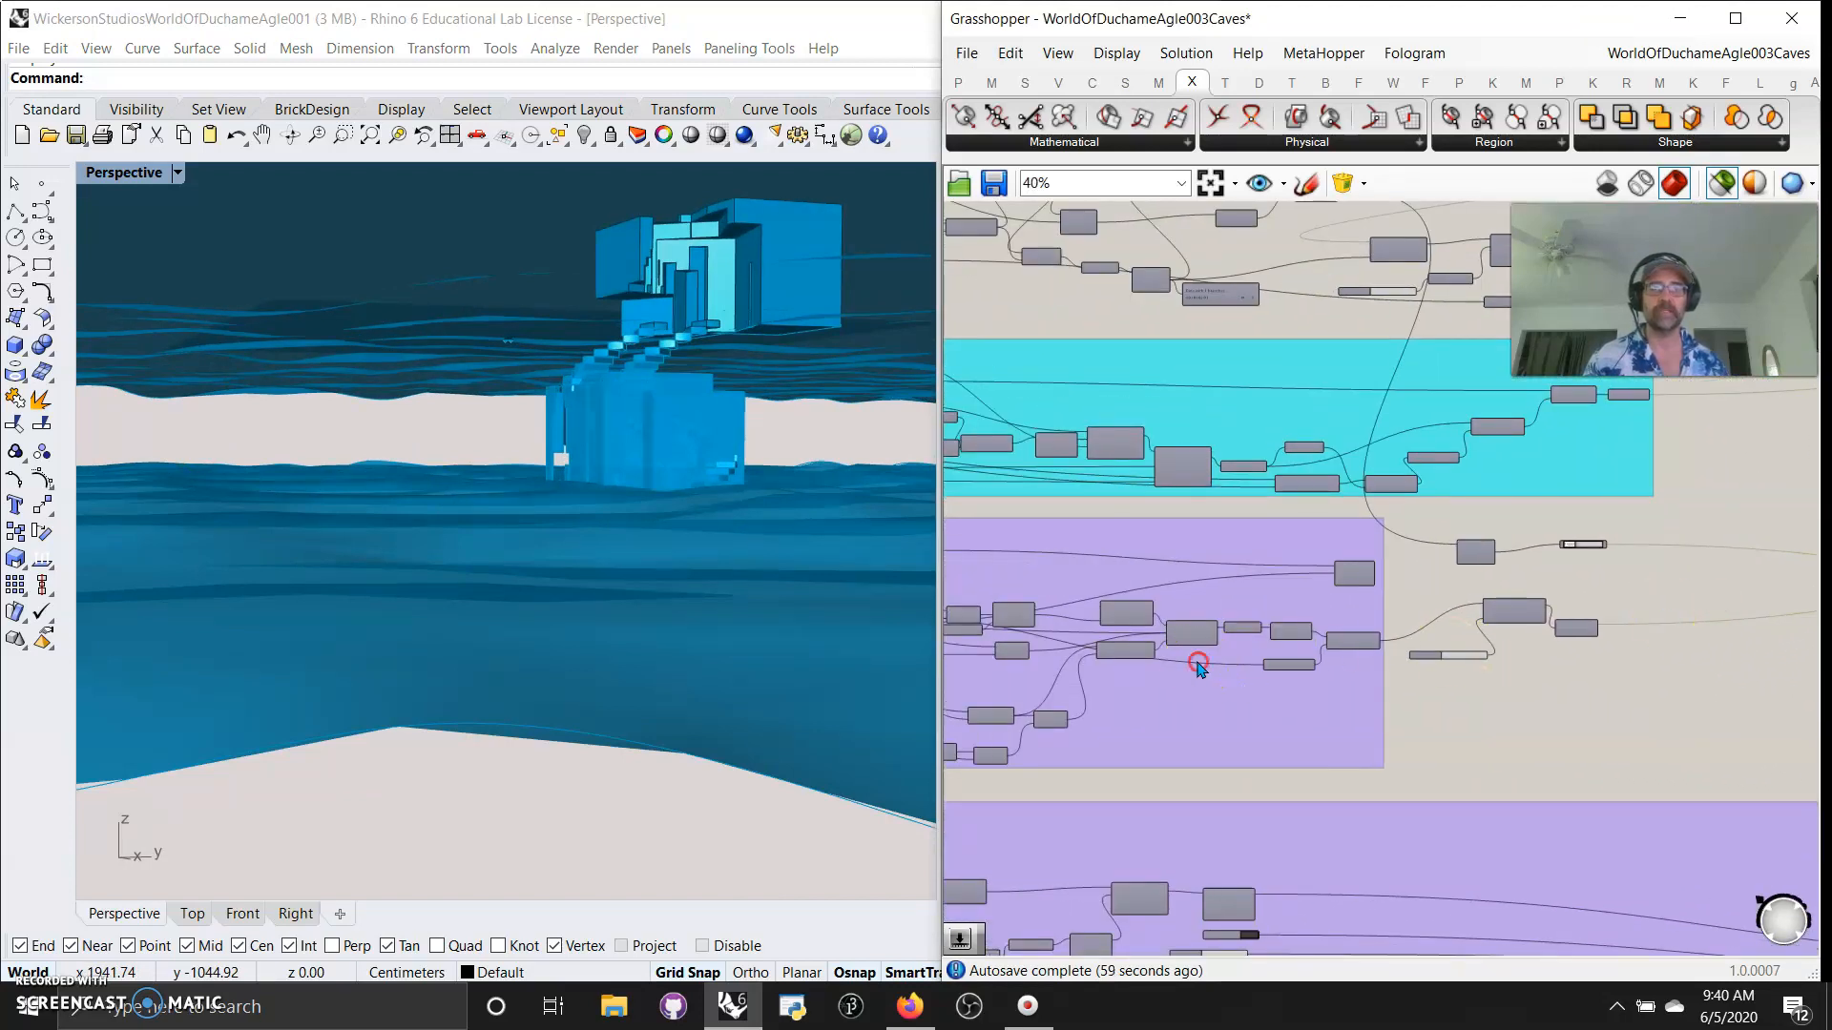
scroll(1199, 667, "up", 8)
mouse_move(1398, 582)
right_mouse_down()
mouse_move(1215, 610)
mouse_move(1137, 503)
right_mouse_up()
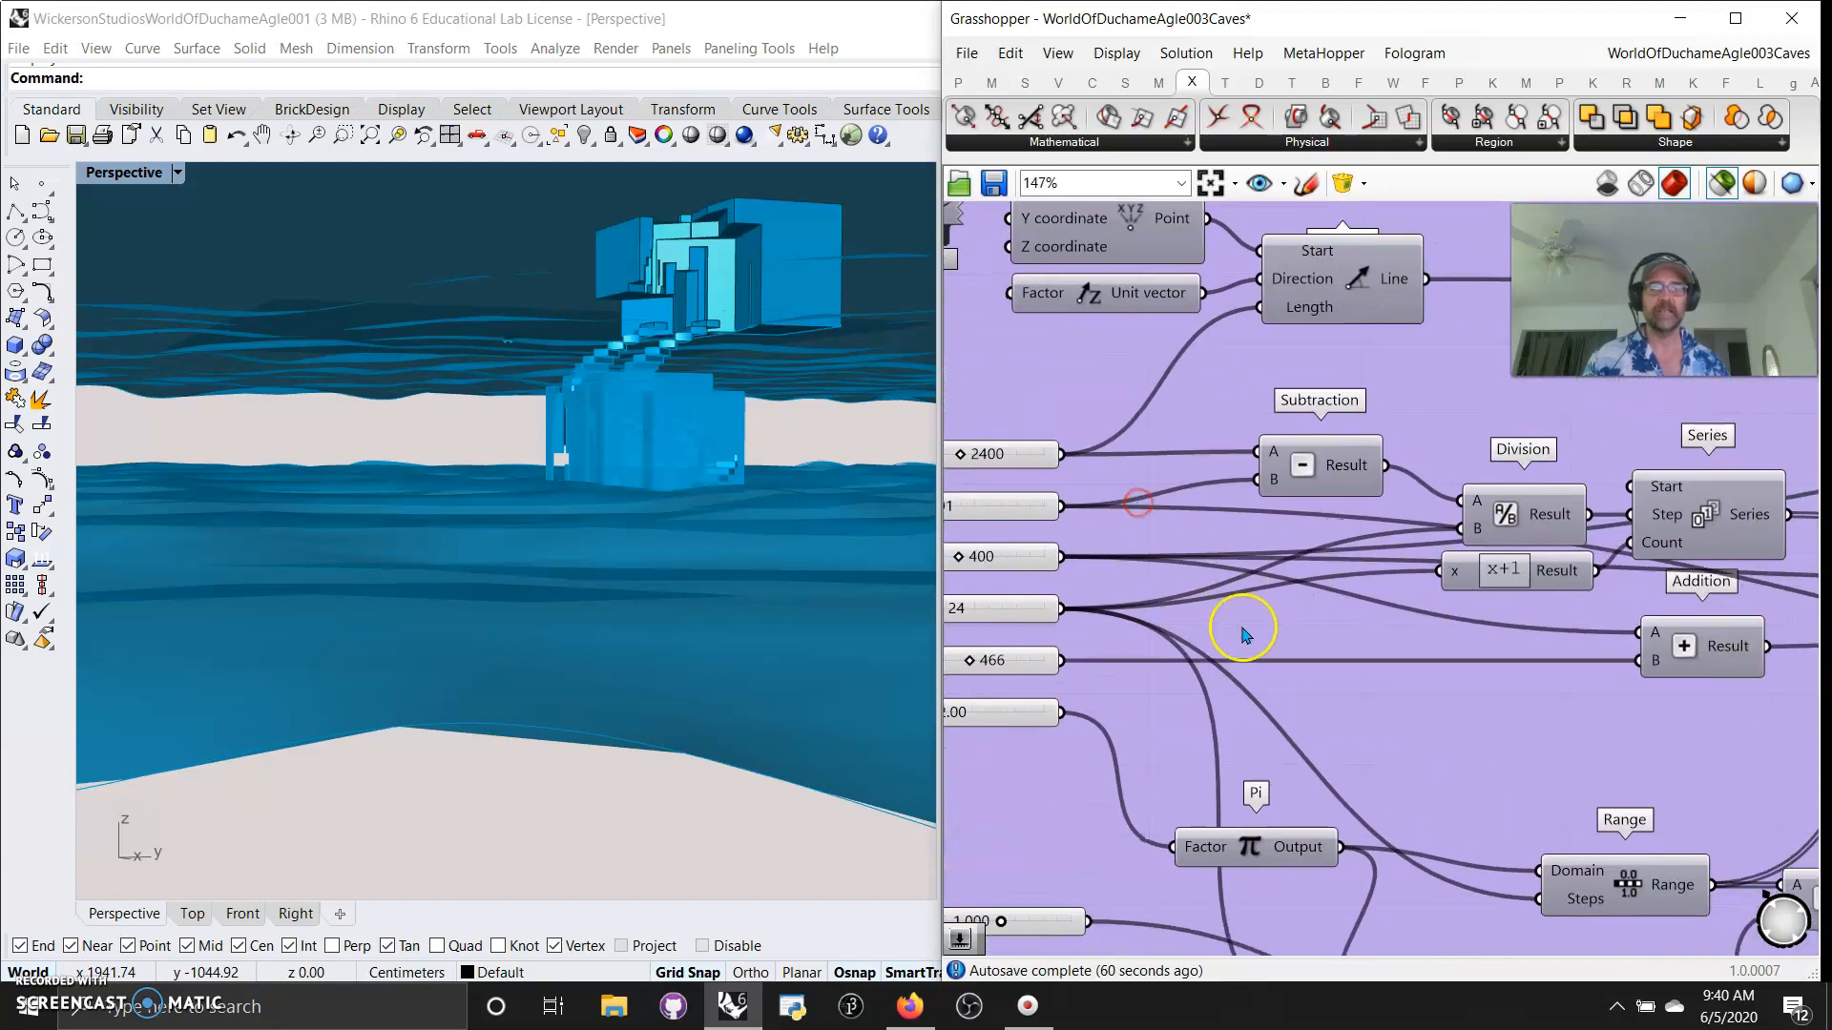
scroll(1245, 635, "down", 1)
mouse_move(1308, 667)
right_mouse_down()
mouse_move(1174, 667)
mouse_move(1276, 687)
mouse_move(998, 613)
right_mouse_up()
right_click_drag(1364, 666, 988, 639)
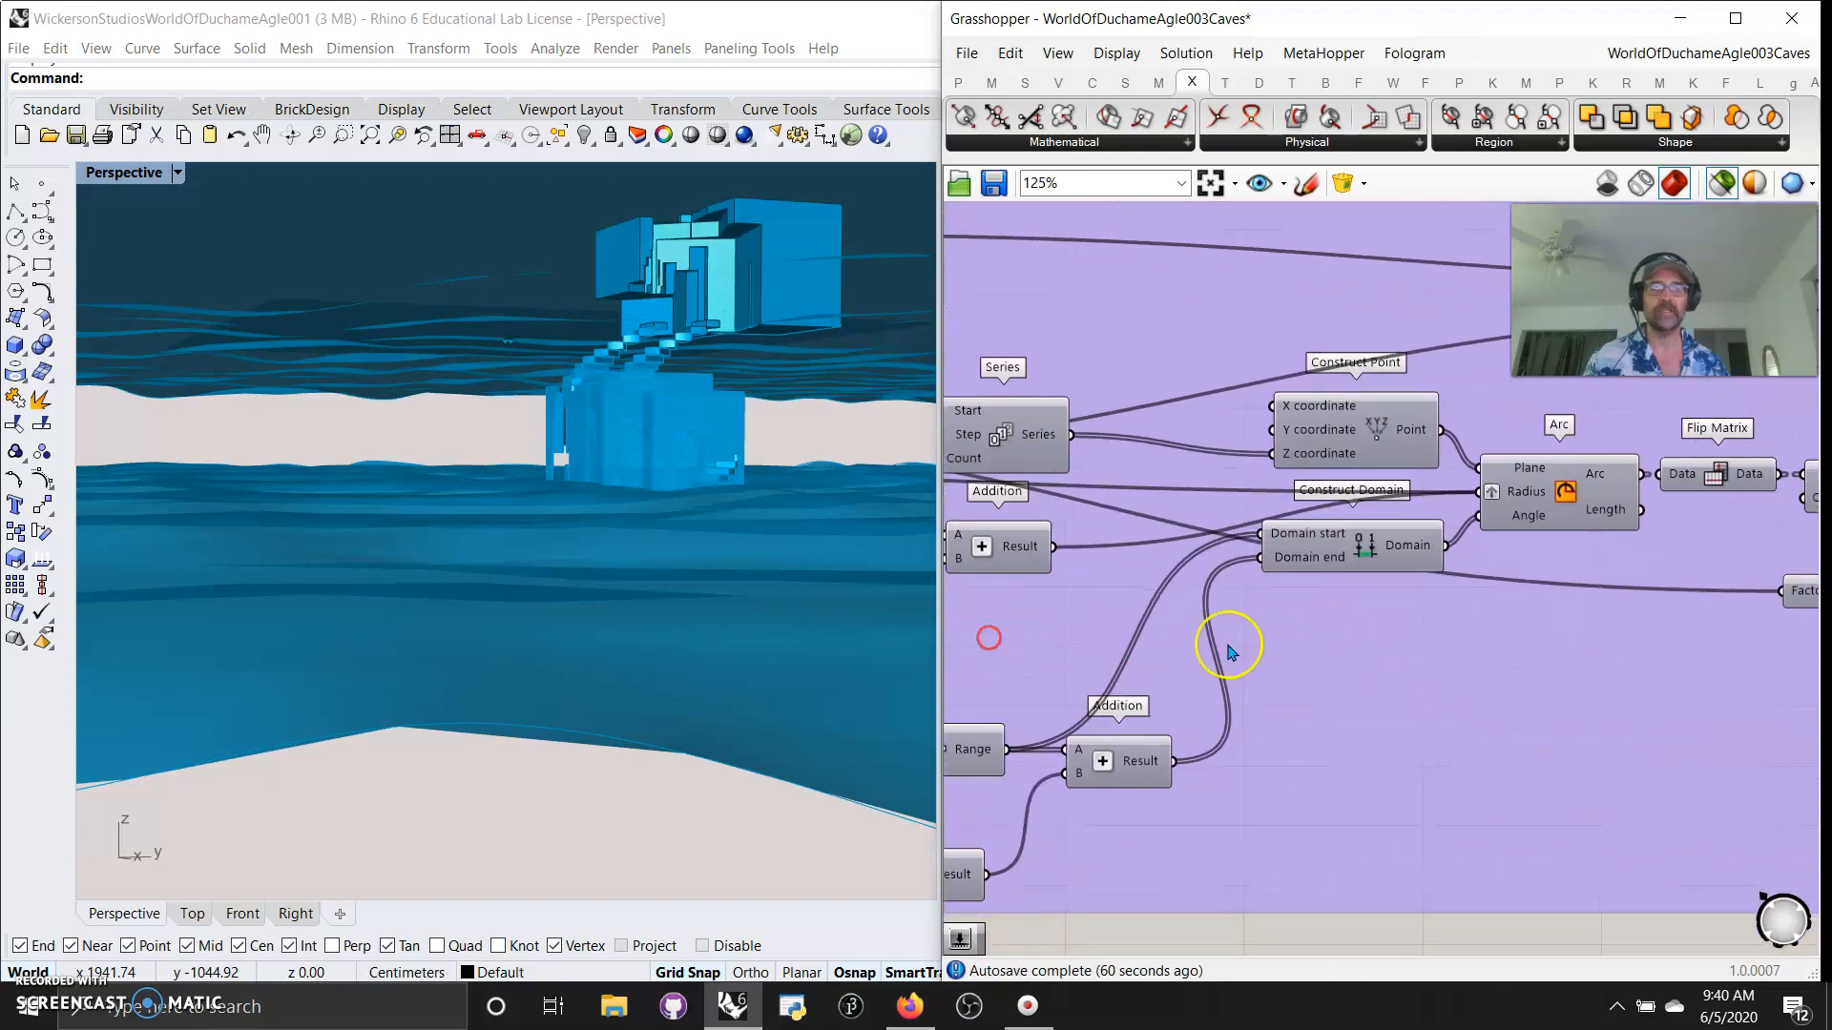
scroll(1226, 649, "down", 3)
right_click_drag(1103, 667, 1549, 633)
scroll(1217, 620, "up", 2)
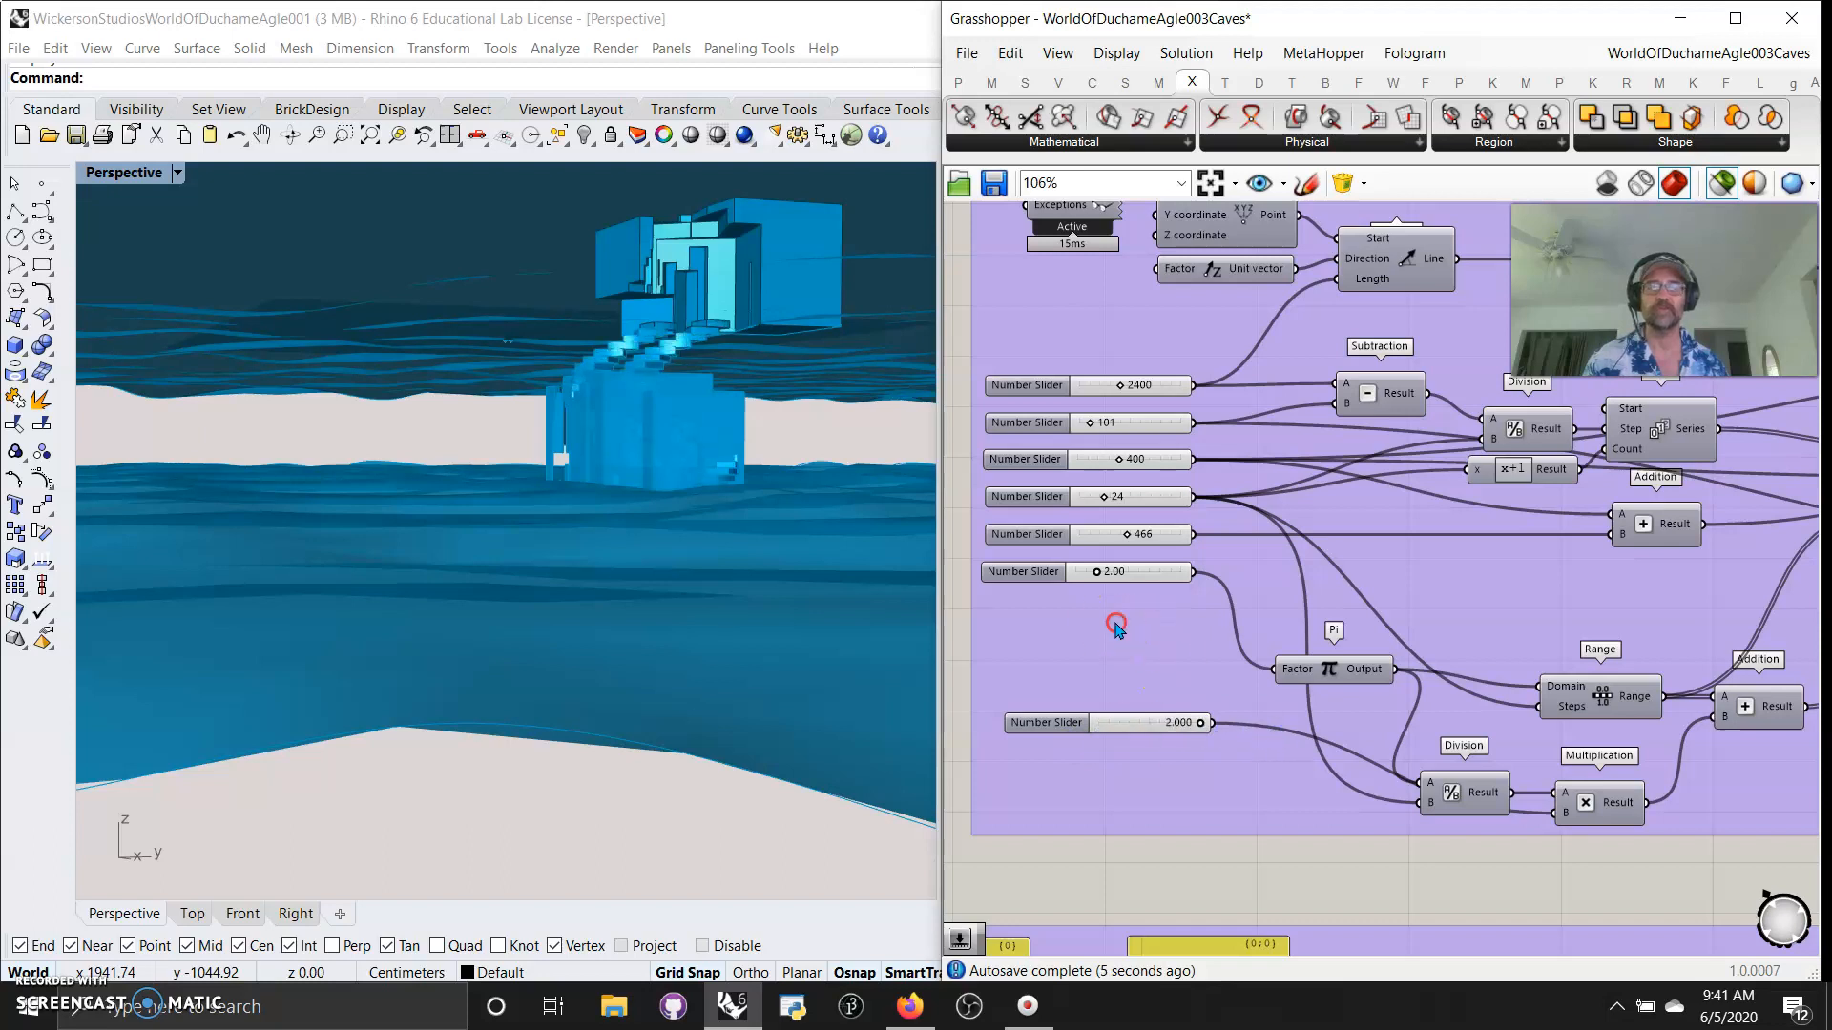
Trace the stair definition through Arc, Loft and Extrude, and the List Item, Point On Curve, Scale and Brep Join components to its output.
right_click_drag(1116, 625, 1085, 762)
scroll(1480, 714, "down", 6)
right_click_drag(1586, 729, 1048, 618)
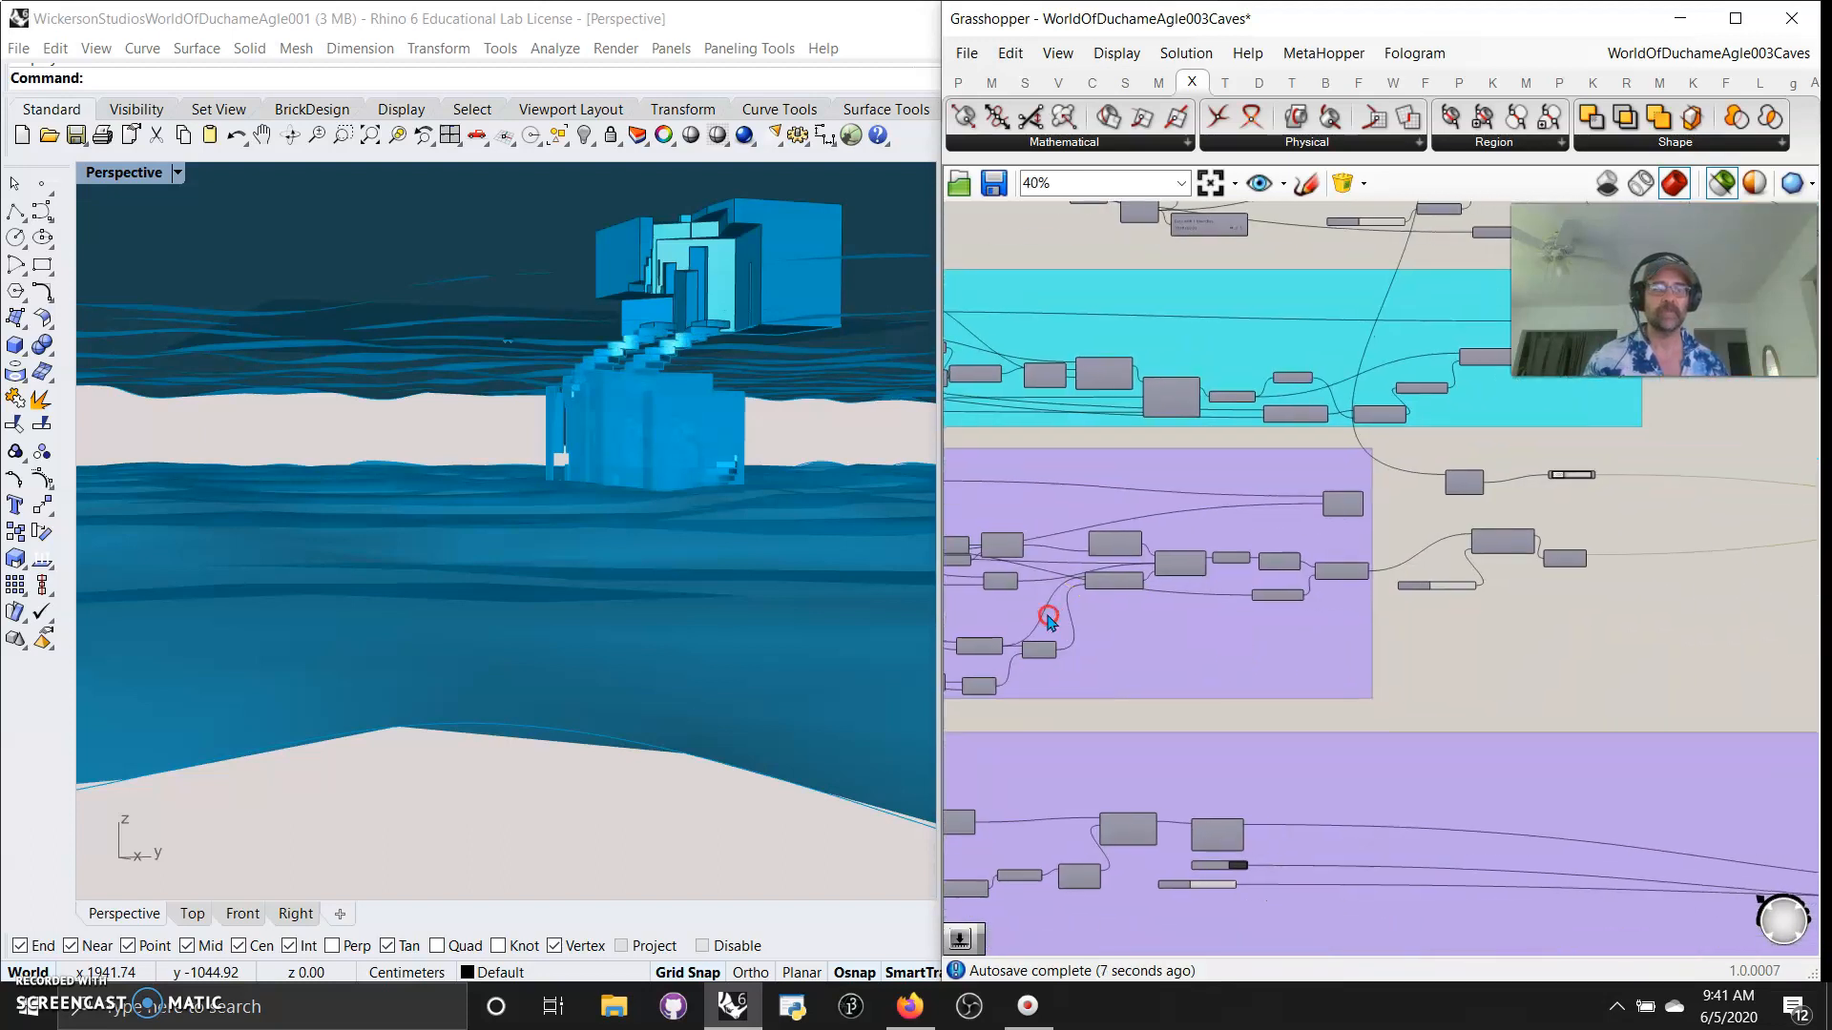
scroll(1426, 631, "up", 6)
mouse_move(1485, 585)
right_mouse_down()
mouse_move(1374, 741)
mouse_move(1729, 736)
right_mouse_up()
scroll(1559, 746, "down", 2)
mouse_move(1277, 761)
right_mouse_down()
mouse_move(1396, 766)
mouse_move(1336, 768)
mouse_move(1435, 788)
right_mouse_up()
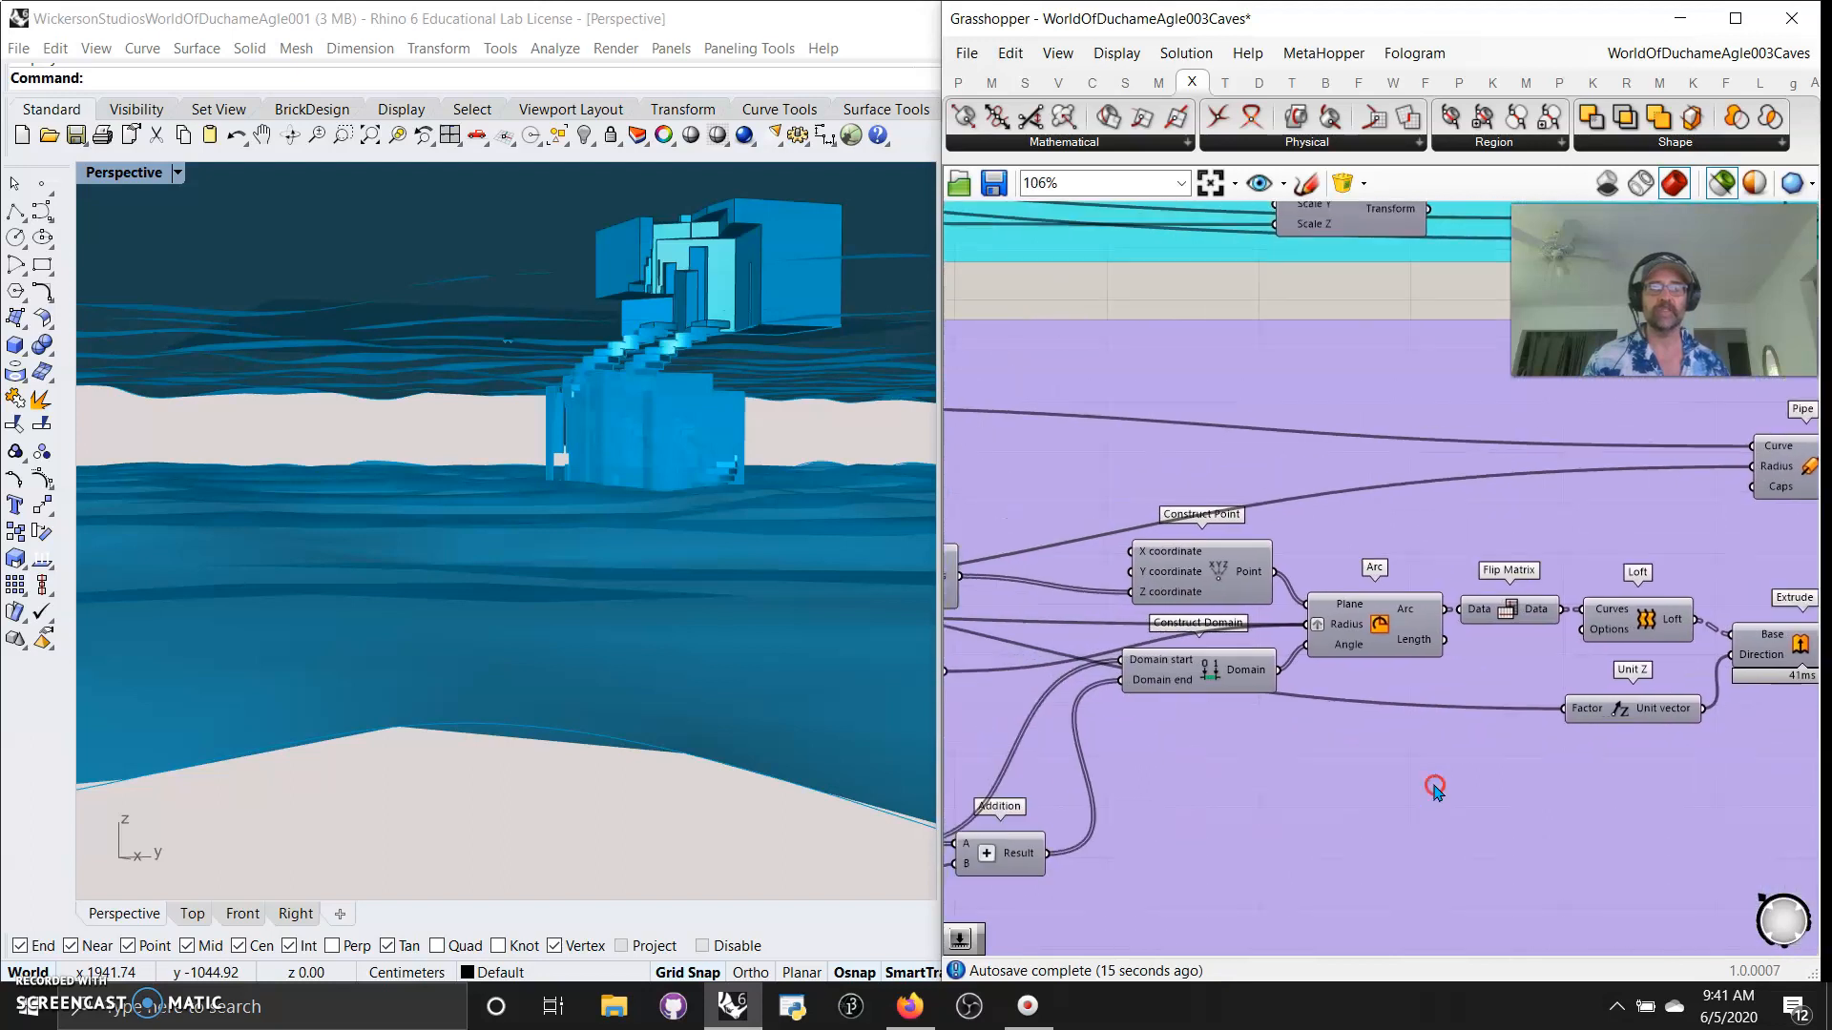
scroll(1435, 788, "down", 2)
right_click_drag(1634, 749, 1155, 725)
scroll(1419, 572, "up", 4)
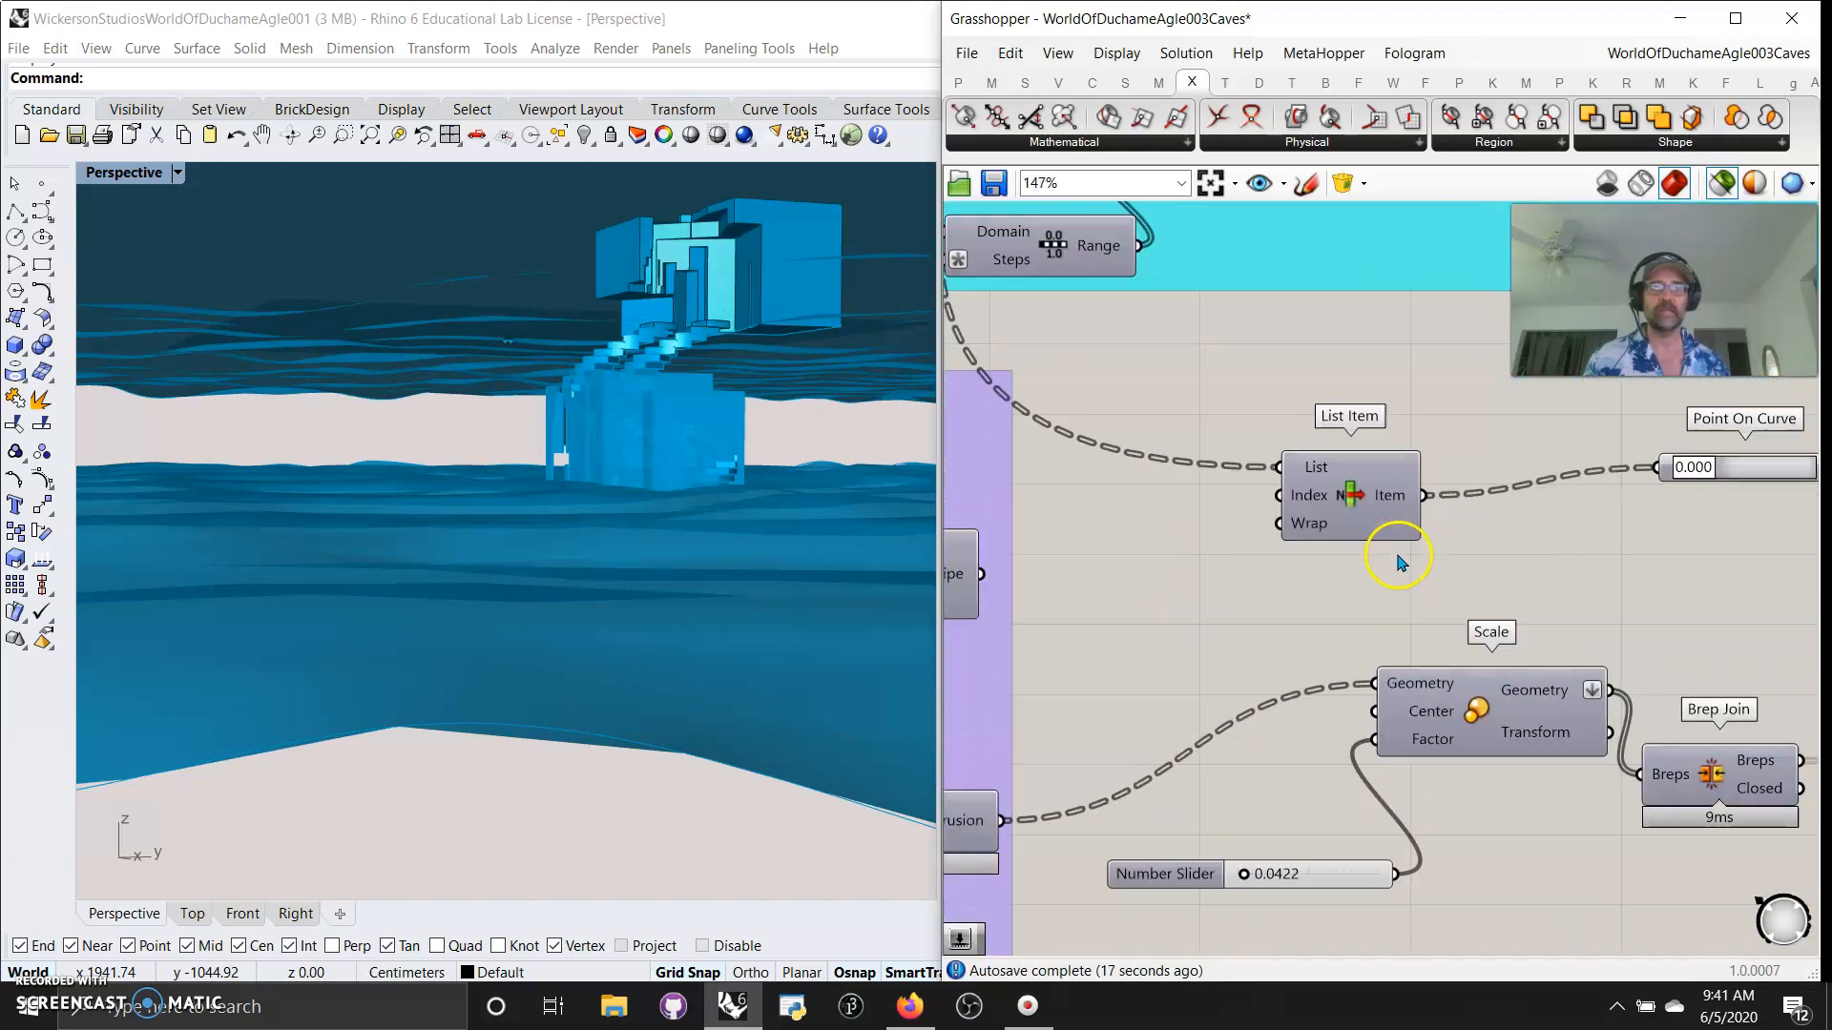
scroll(1542, 585, "down", 1)
right_click_drag(1542, 585, 1300, 642)
right_click_drag(1594, 670, 1240, 703)
scroll(1241, 703, "down", 3)
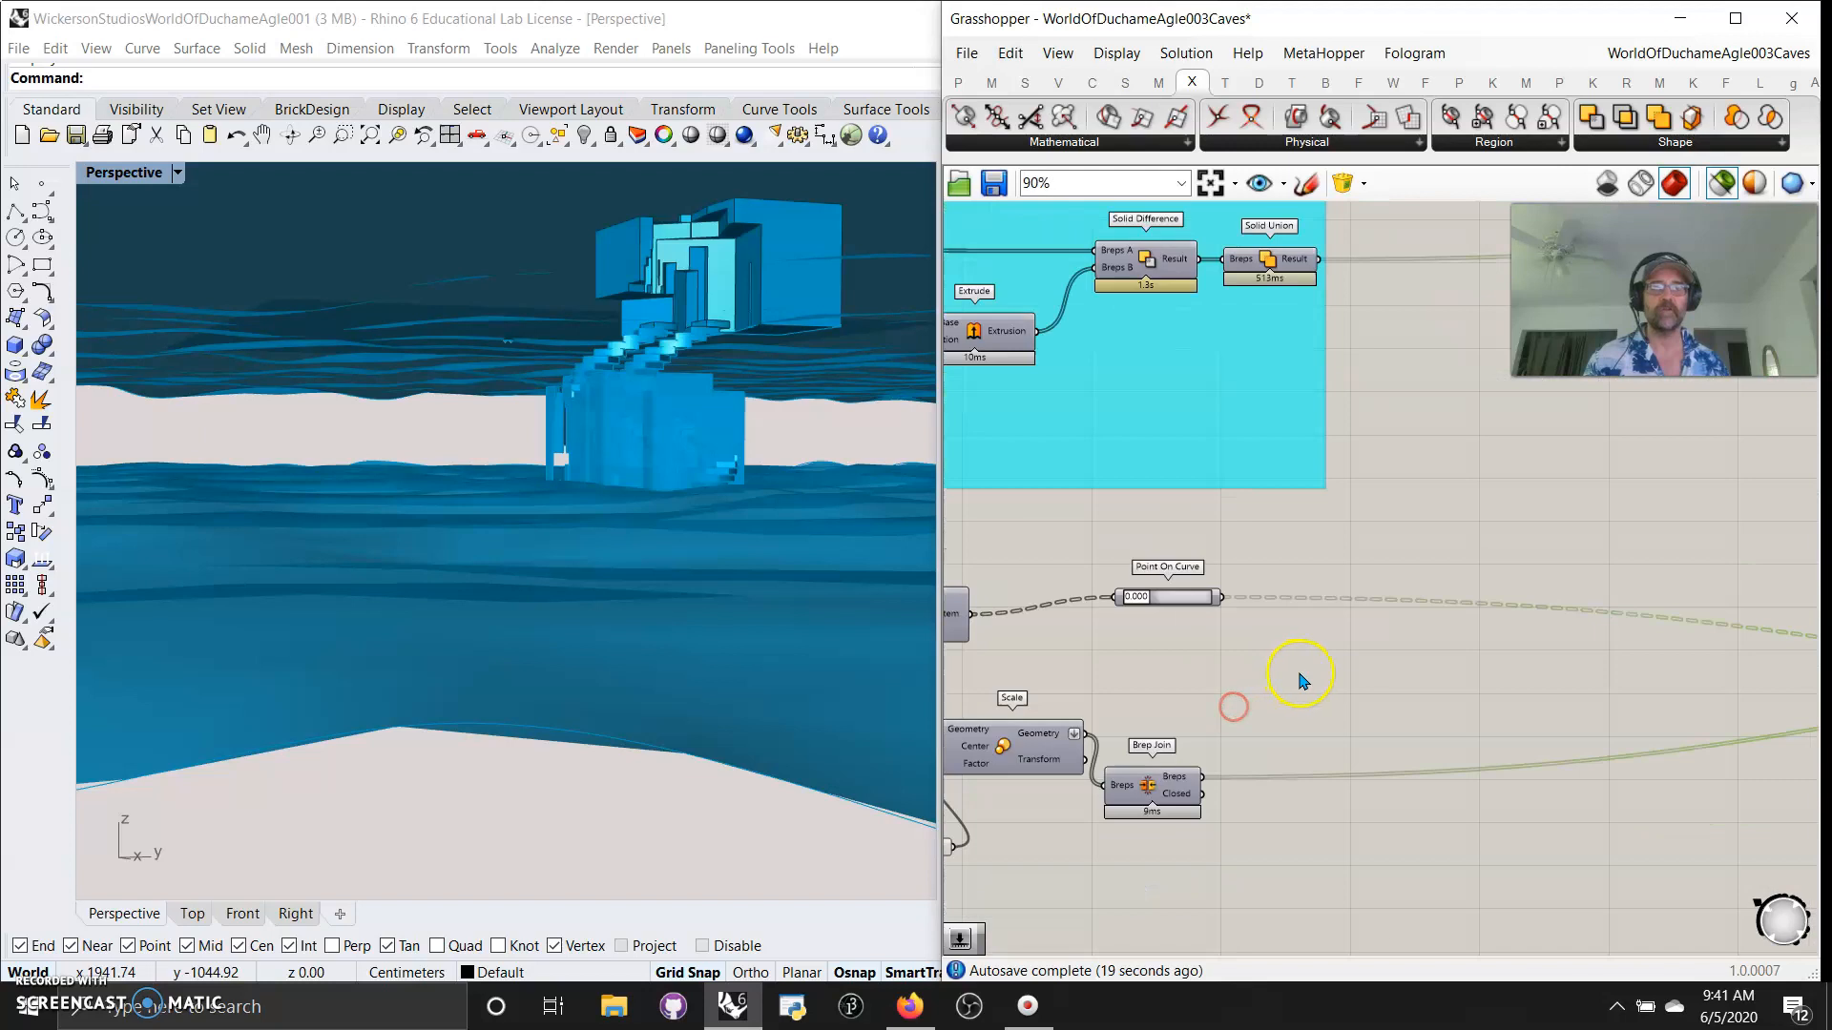
right_click_drag(1513, 703, 1214, 706)
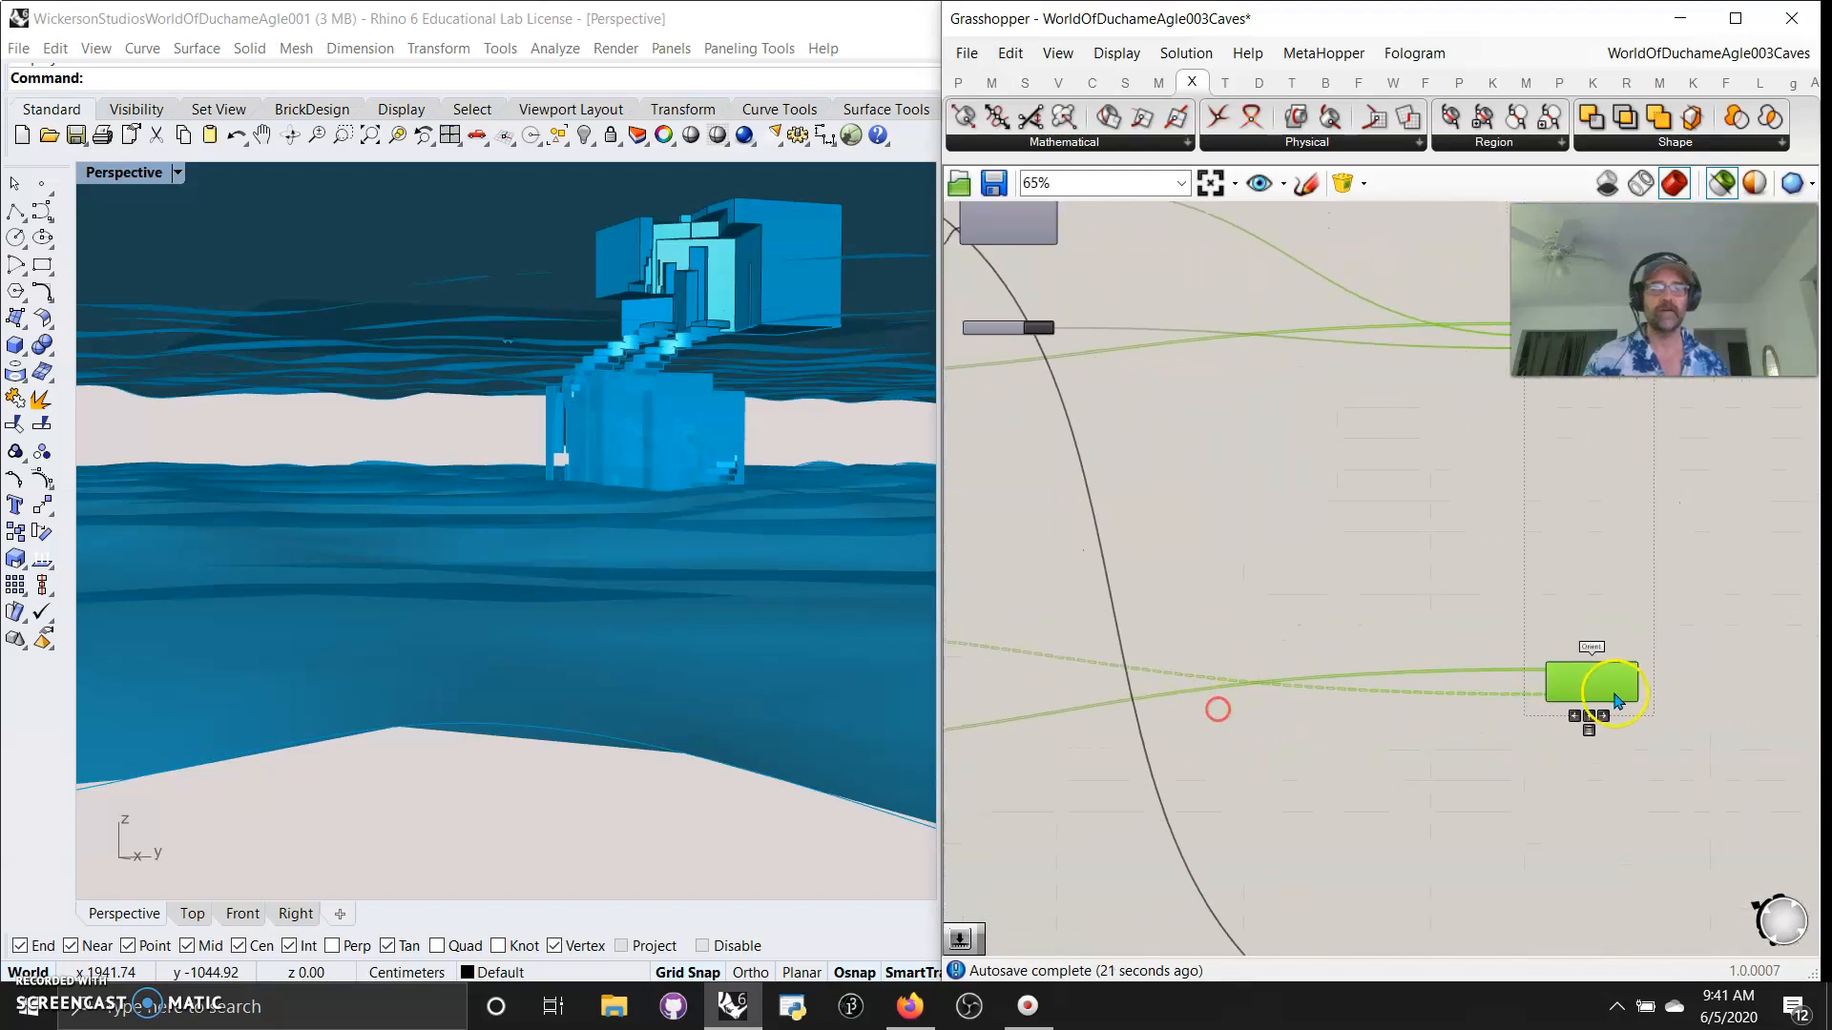
Clear the selection and add a number slider with value 2 beside the List Item component that feeds Point On Curve.
scroll(1603, 668, "up", 3)
right_click_drag(1206, 777, 1718, 735)
right_click_drag(1255, 715, 1701, 749)
right_click_drag(1220, 685, 1391, 673)
left_click_drag(1338, 601, 1283, 625)
right_click_drag(1213, 684, 1545, 703)
right_click_drag(1084, 634, 1356, 715)
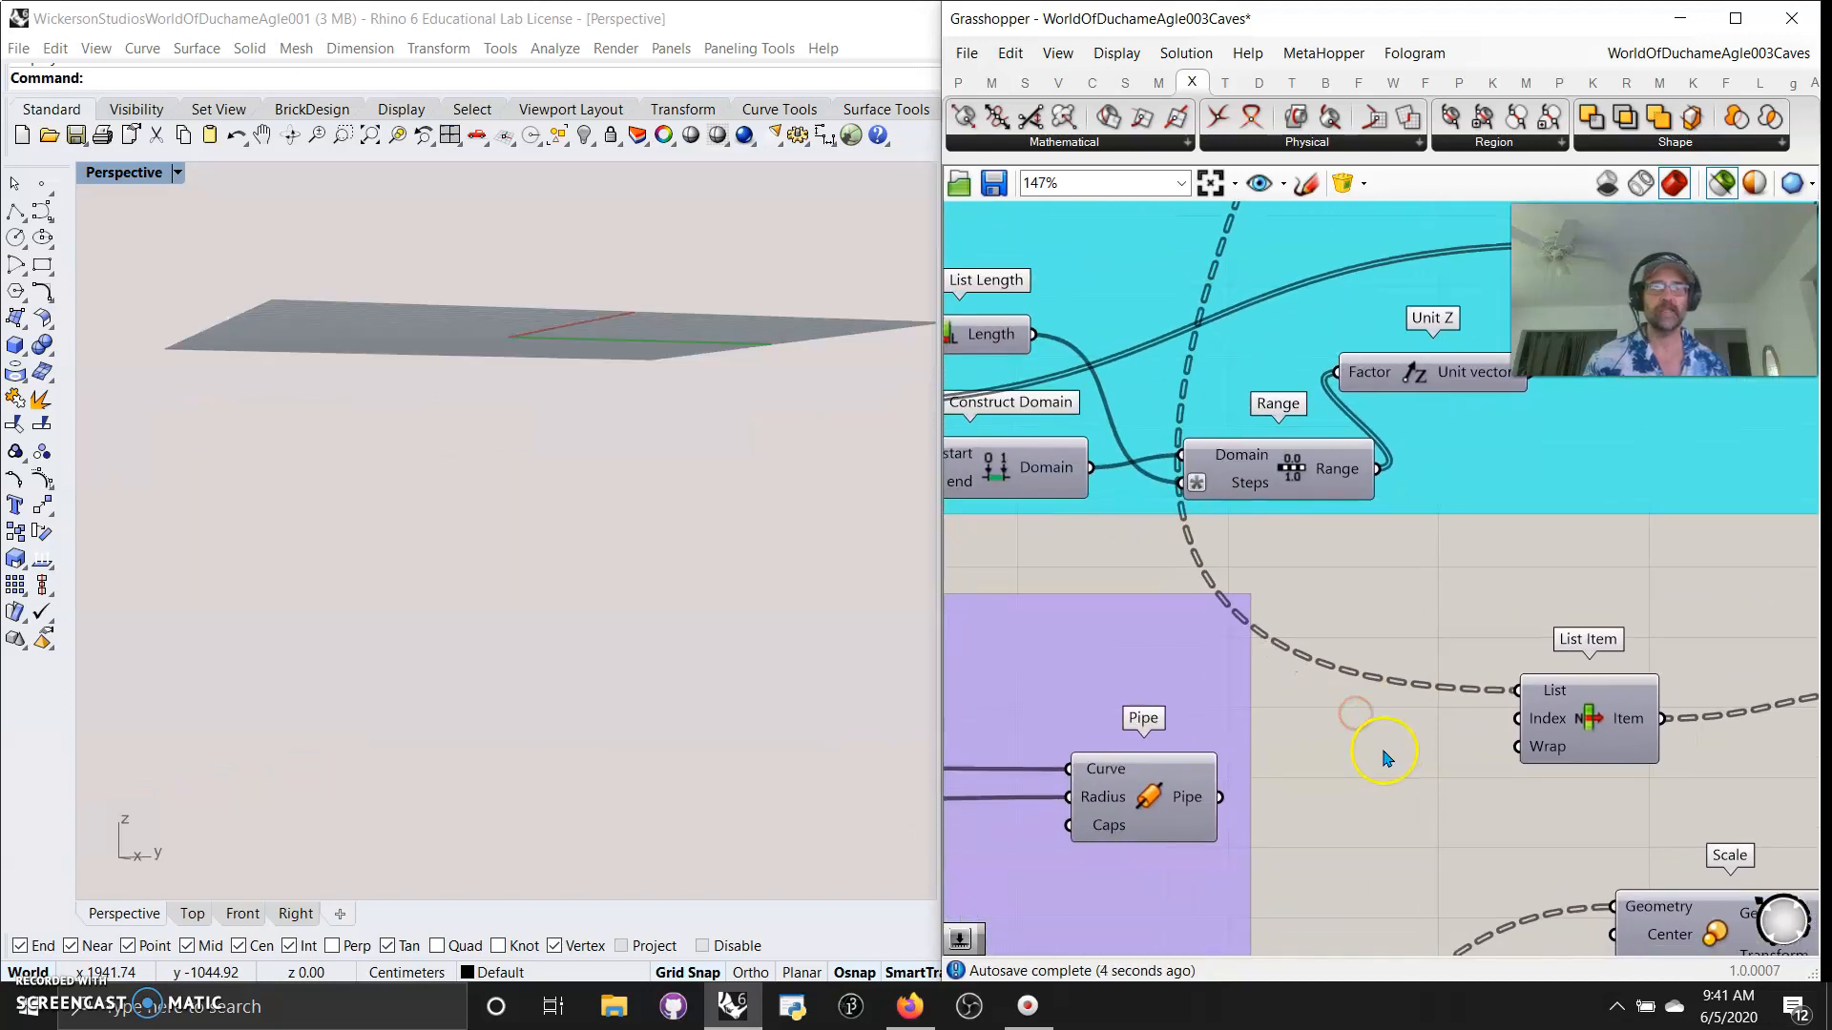
double_click(1383, 748)
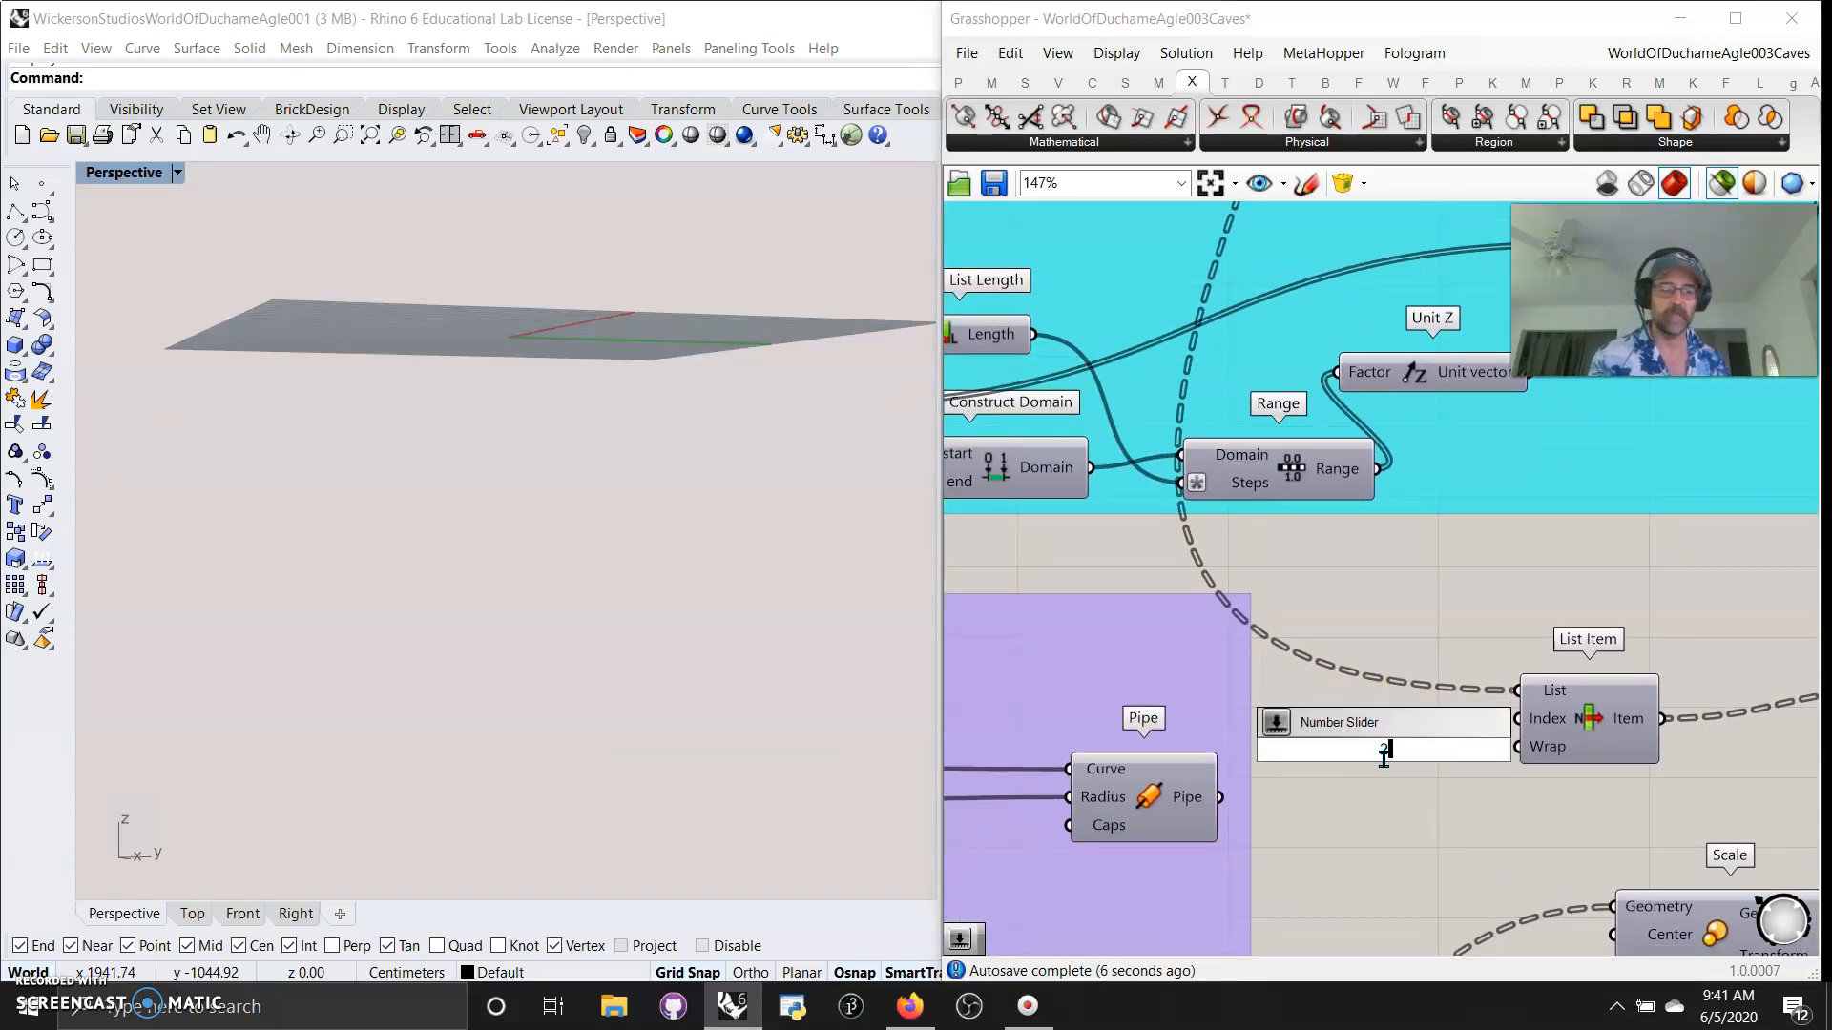
type("2")
key("Return")
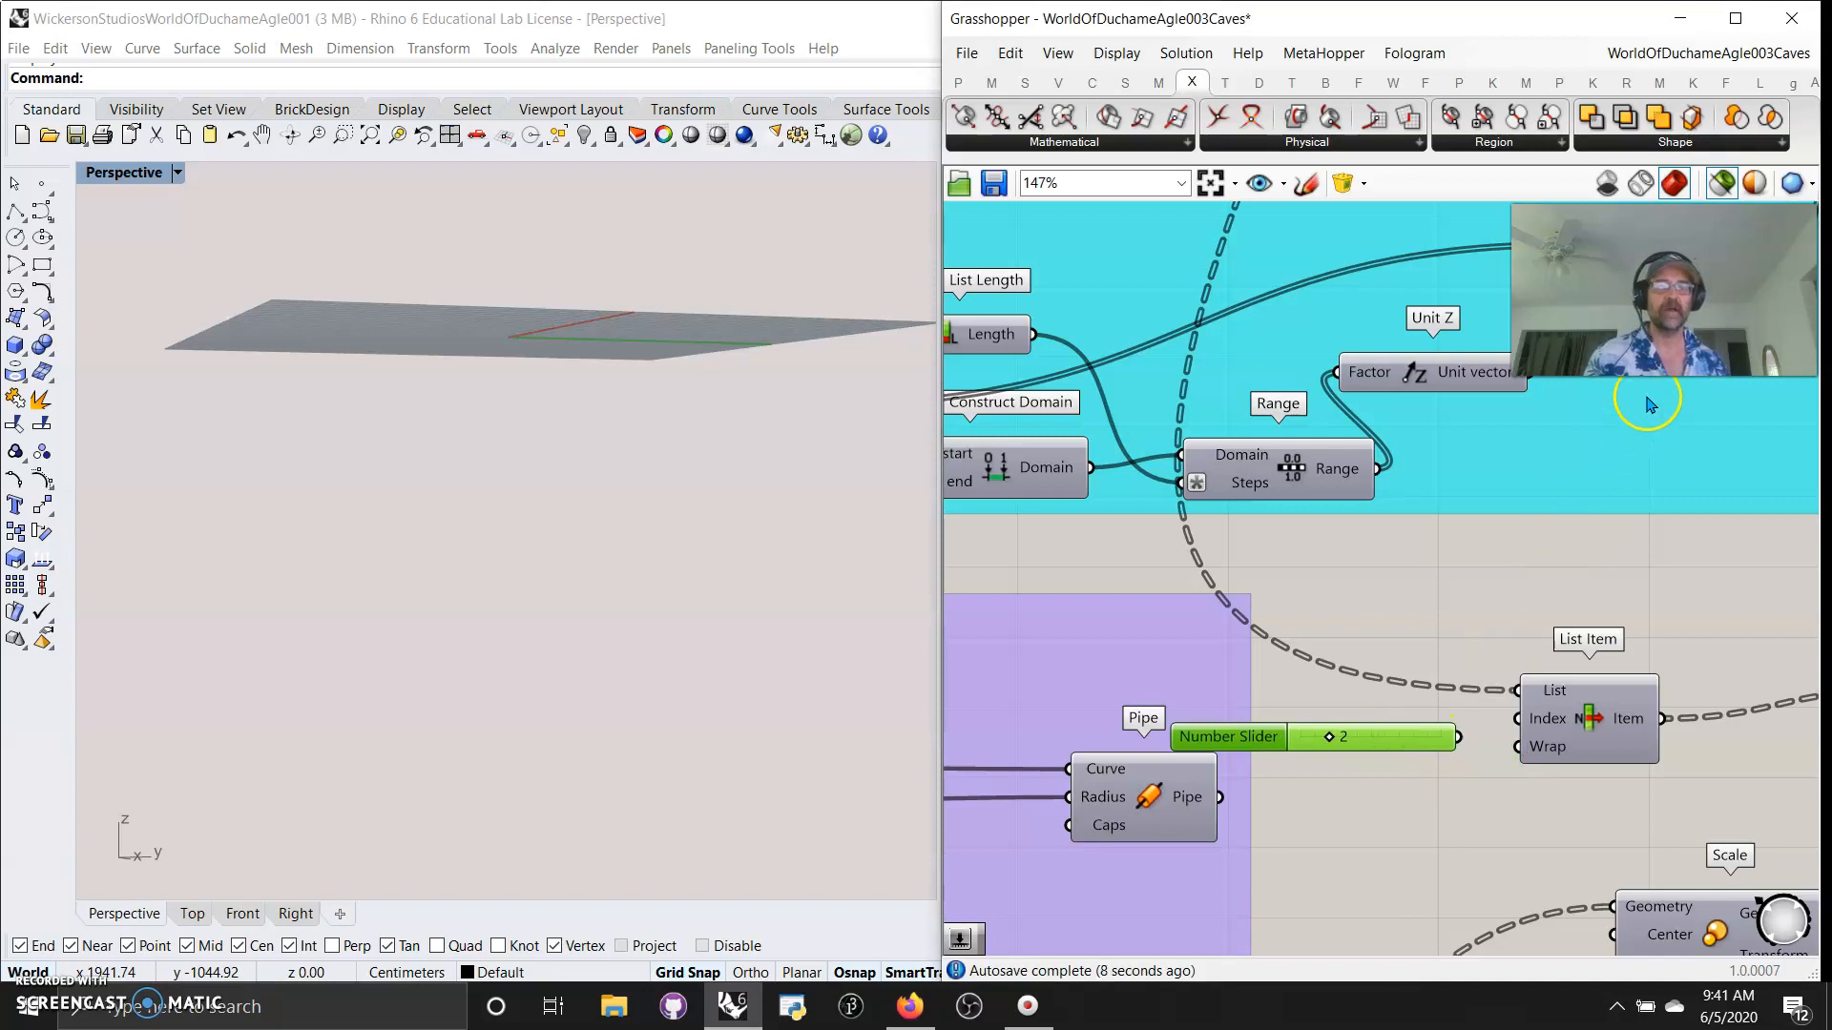
Select the stair output component and turn off the selected-only preview to show the stairs within the full terrain.
scroll(1685, 674, "down", 10)
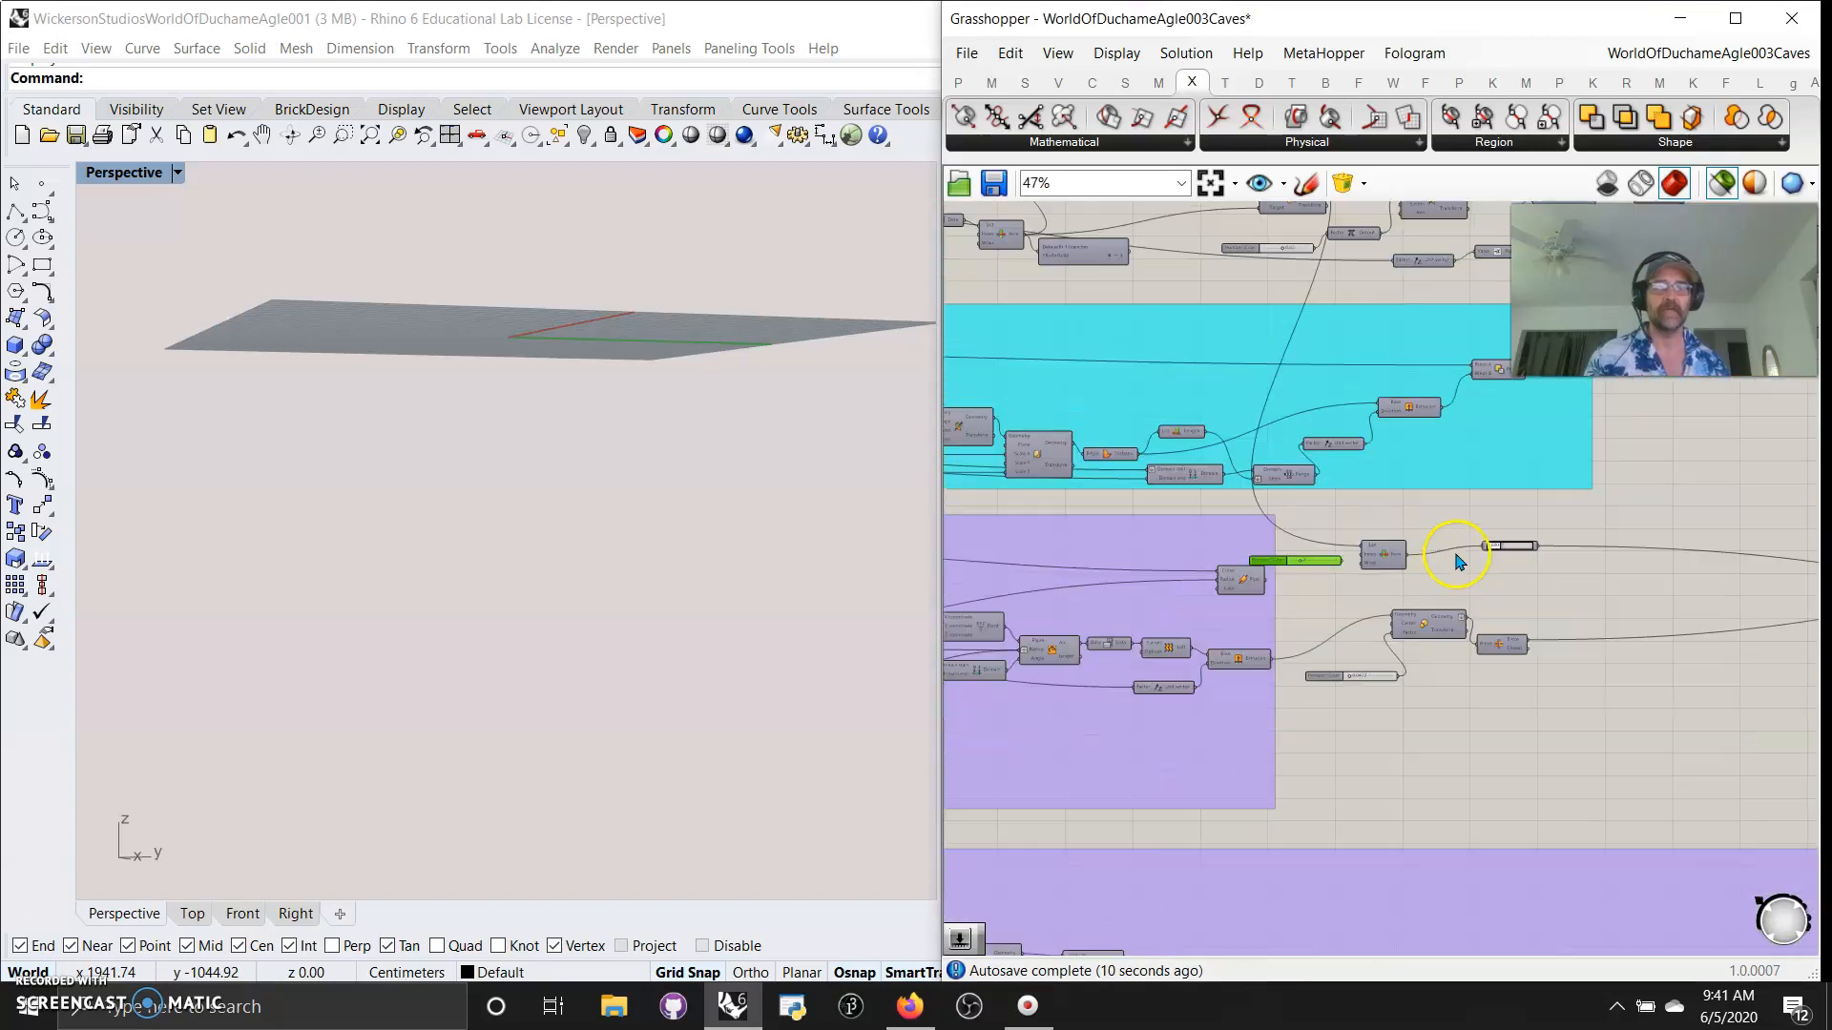
right_click_drag(1654, 612, 1585, 602)
left_click(1692, 557)
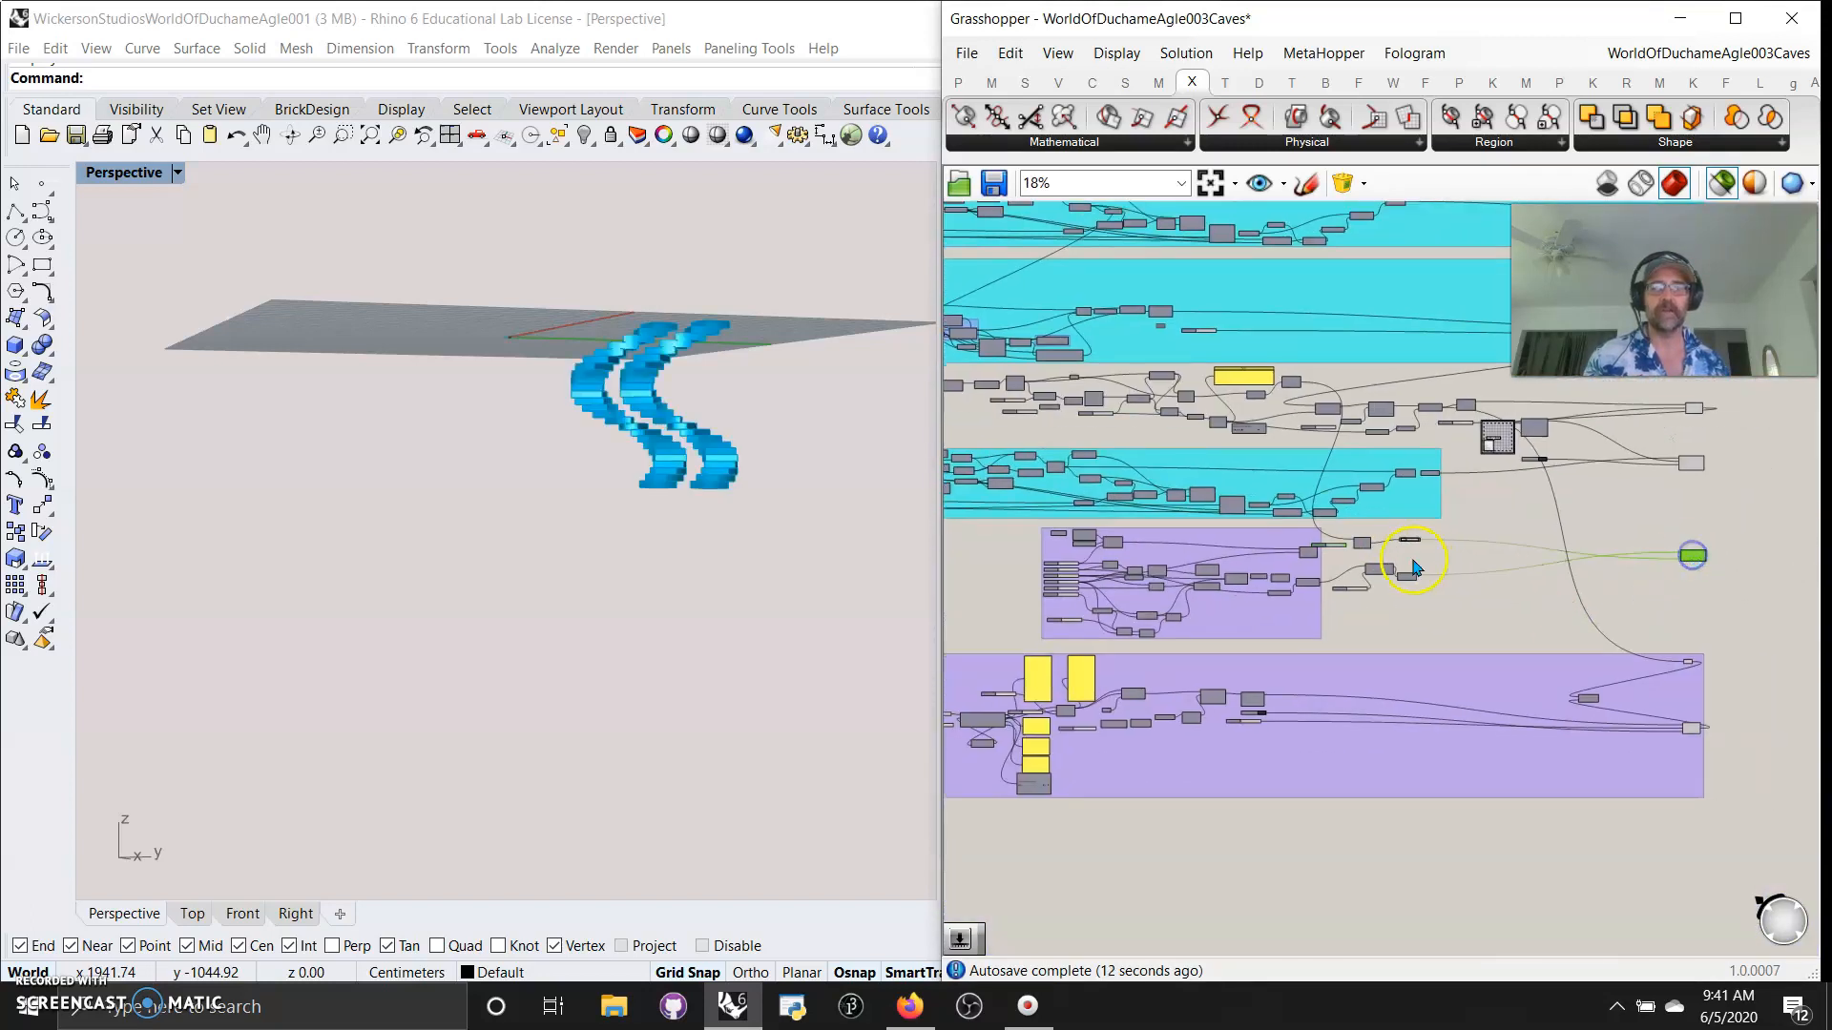
left_click(1717, 187)
left_click(793, 467)
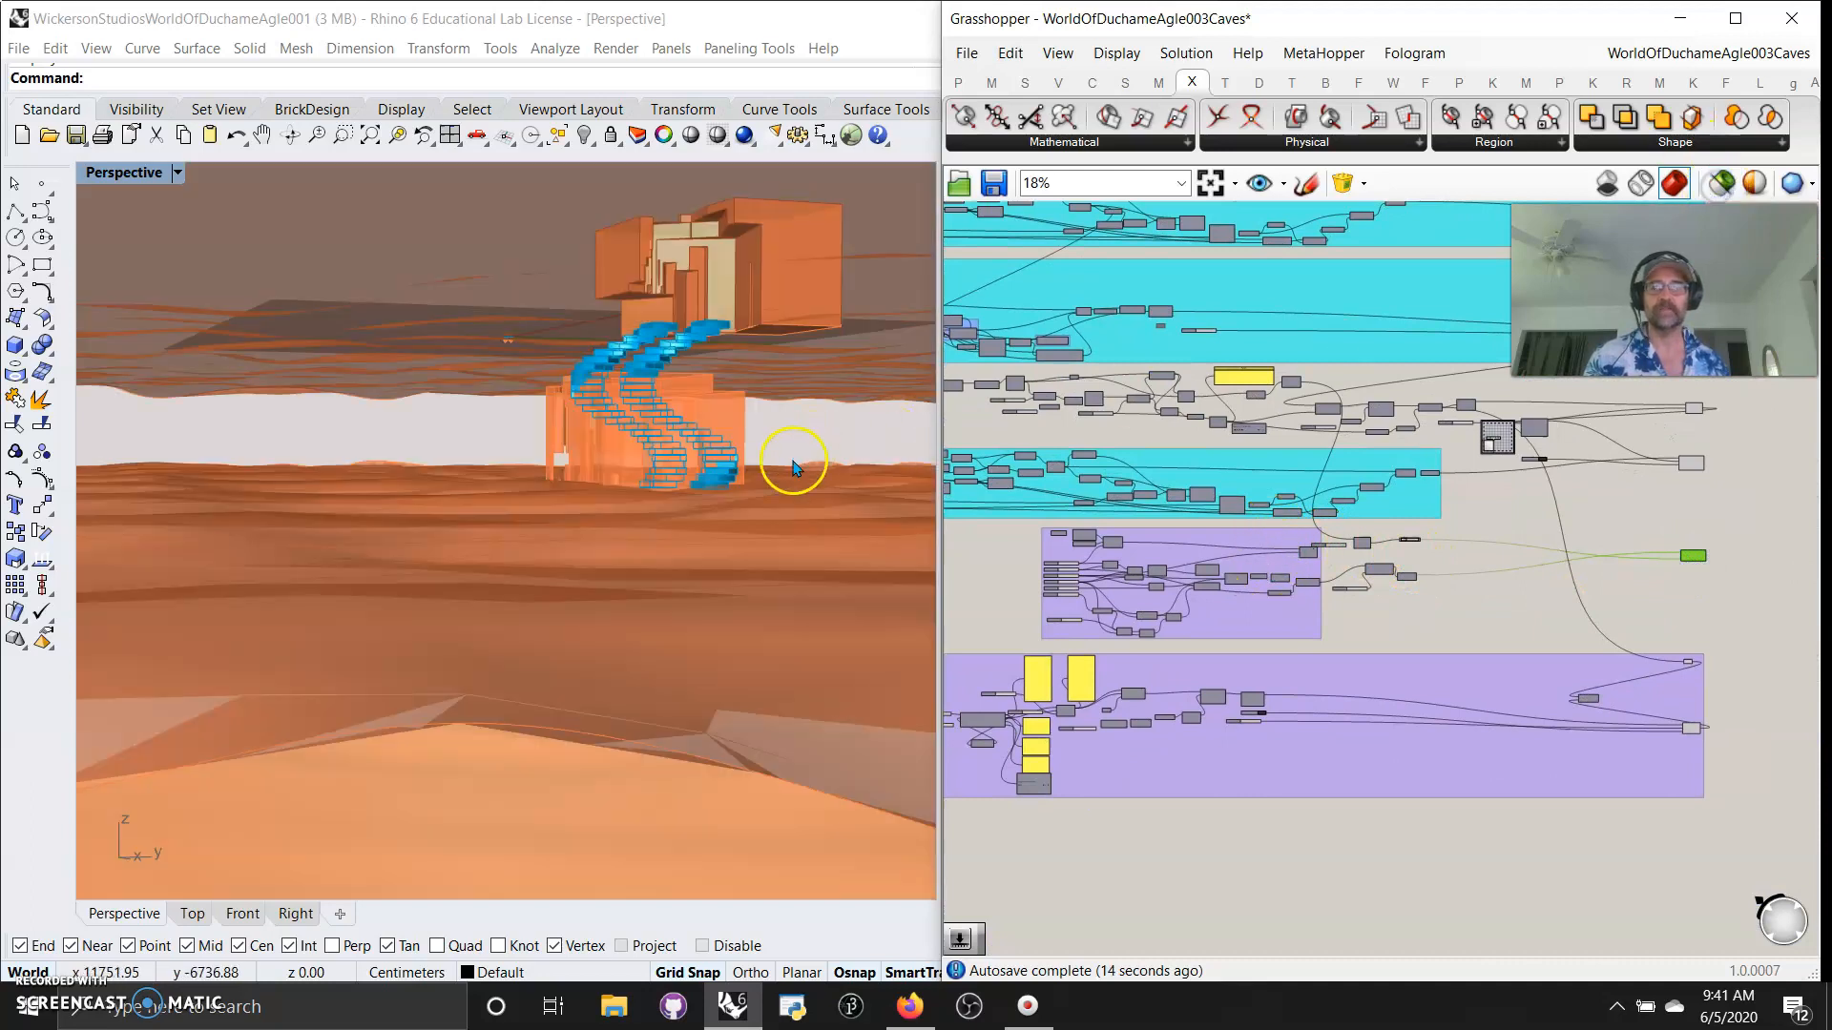
Connect the new number slider to the List Item's Index input and set it to 3.
scroll(1438, 504, "up", 6)
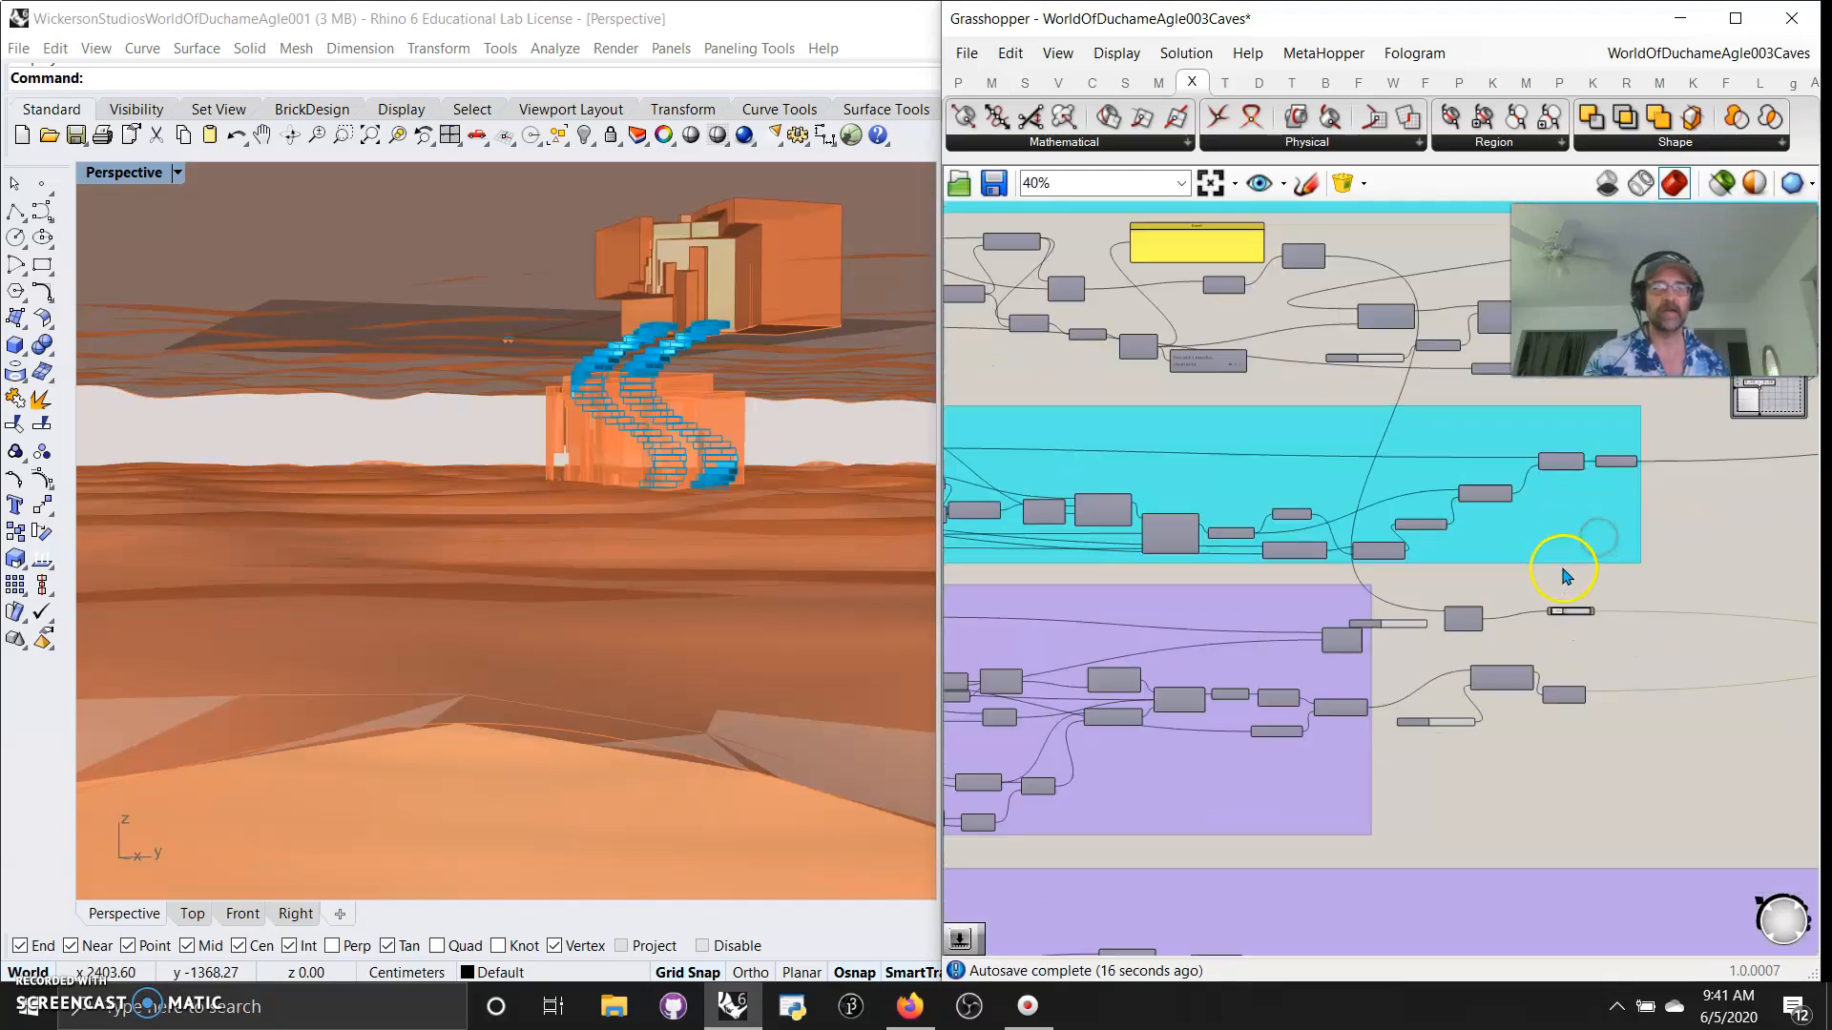
scroll(1390, 601, "up", 4)
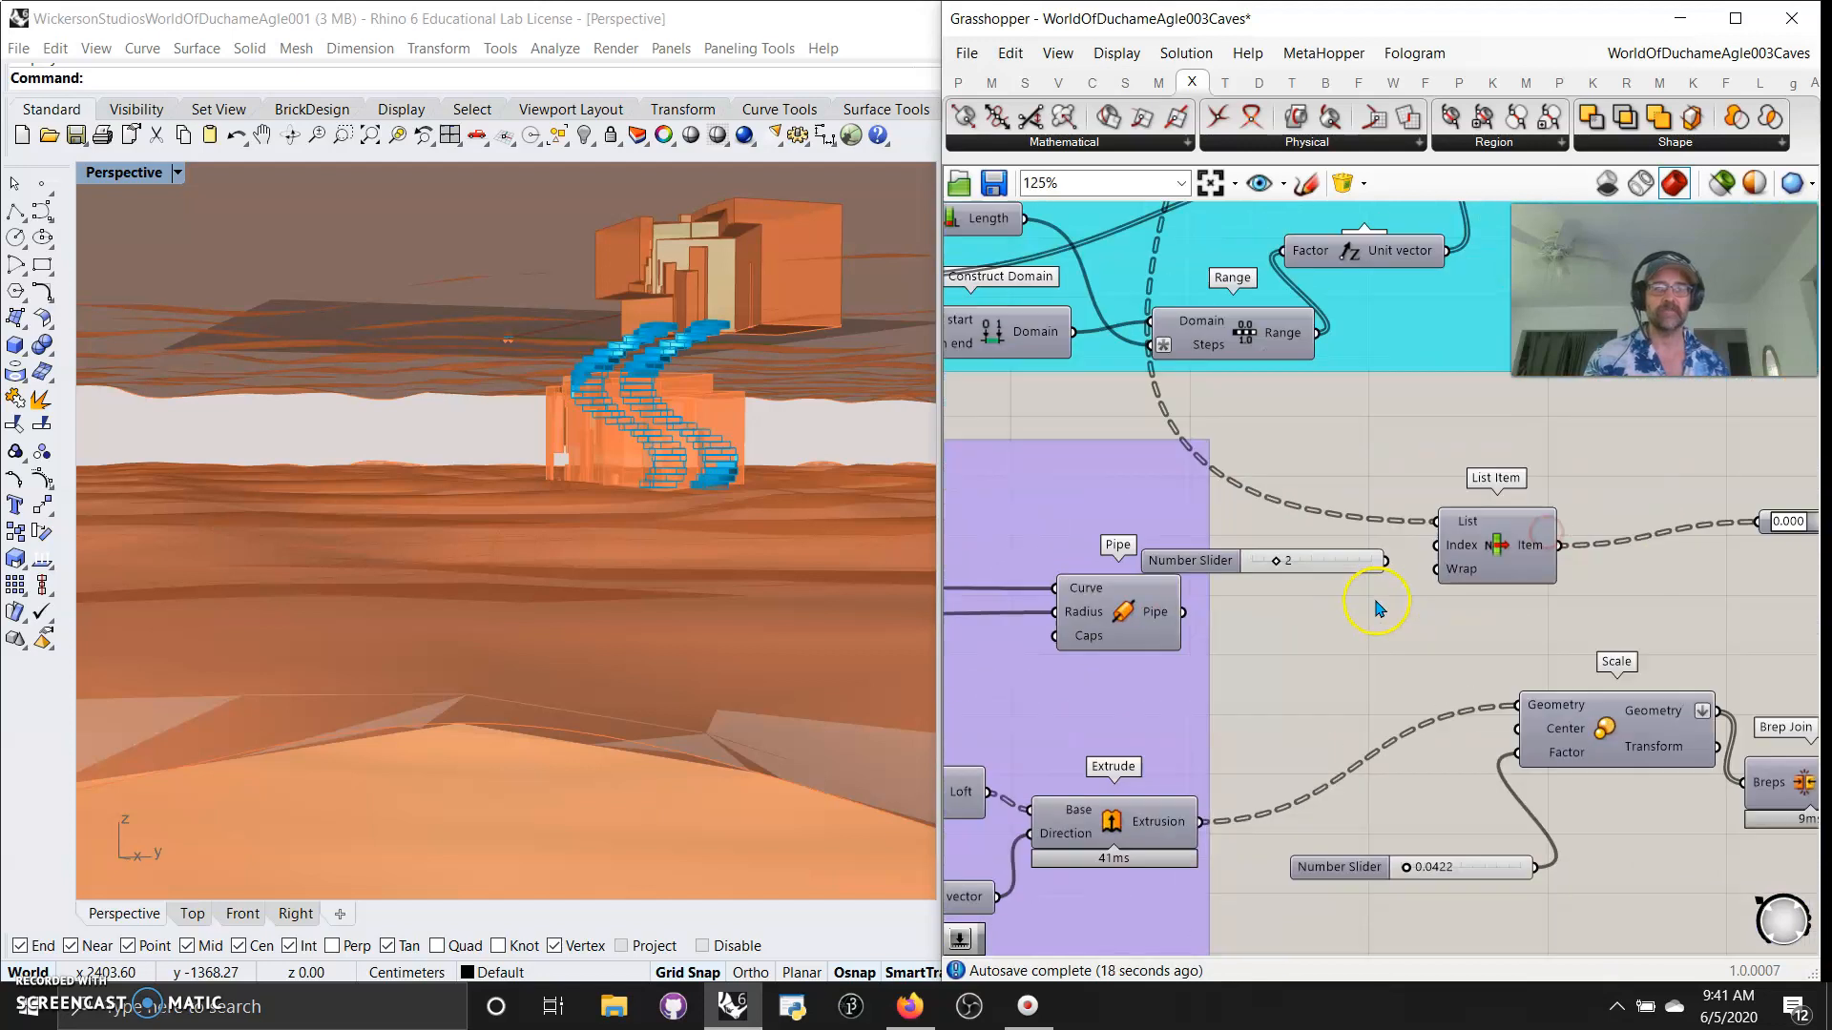
left_click_drag(1464, 516, 1467, 513)
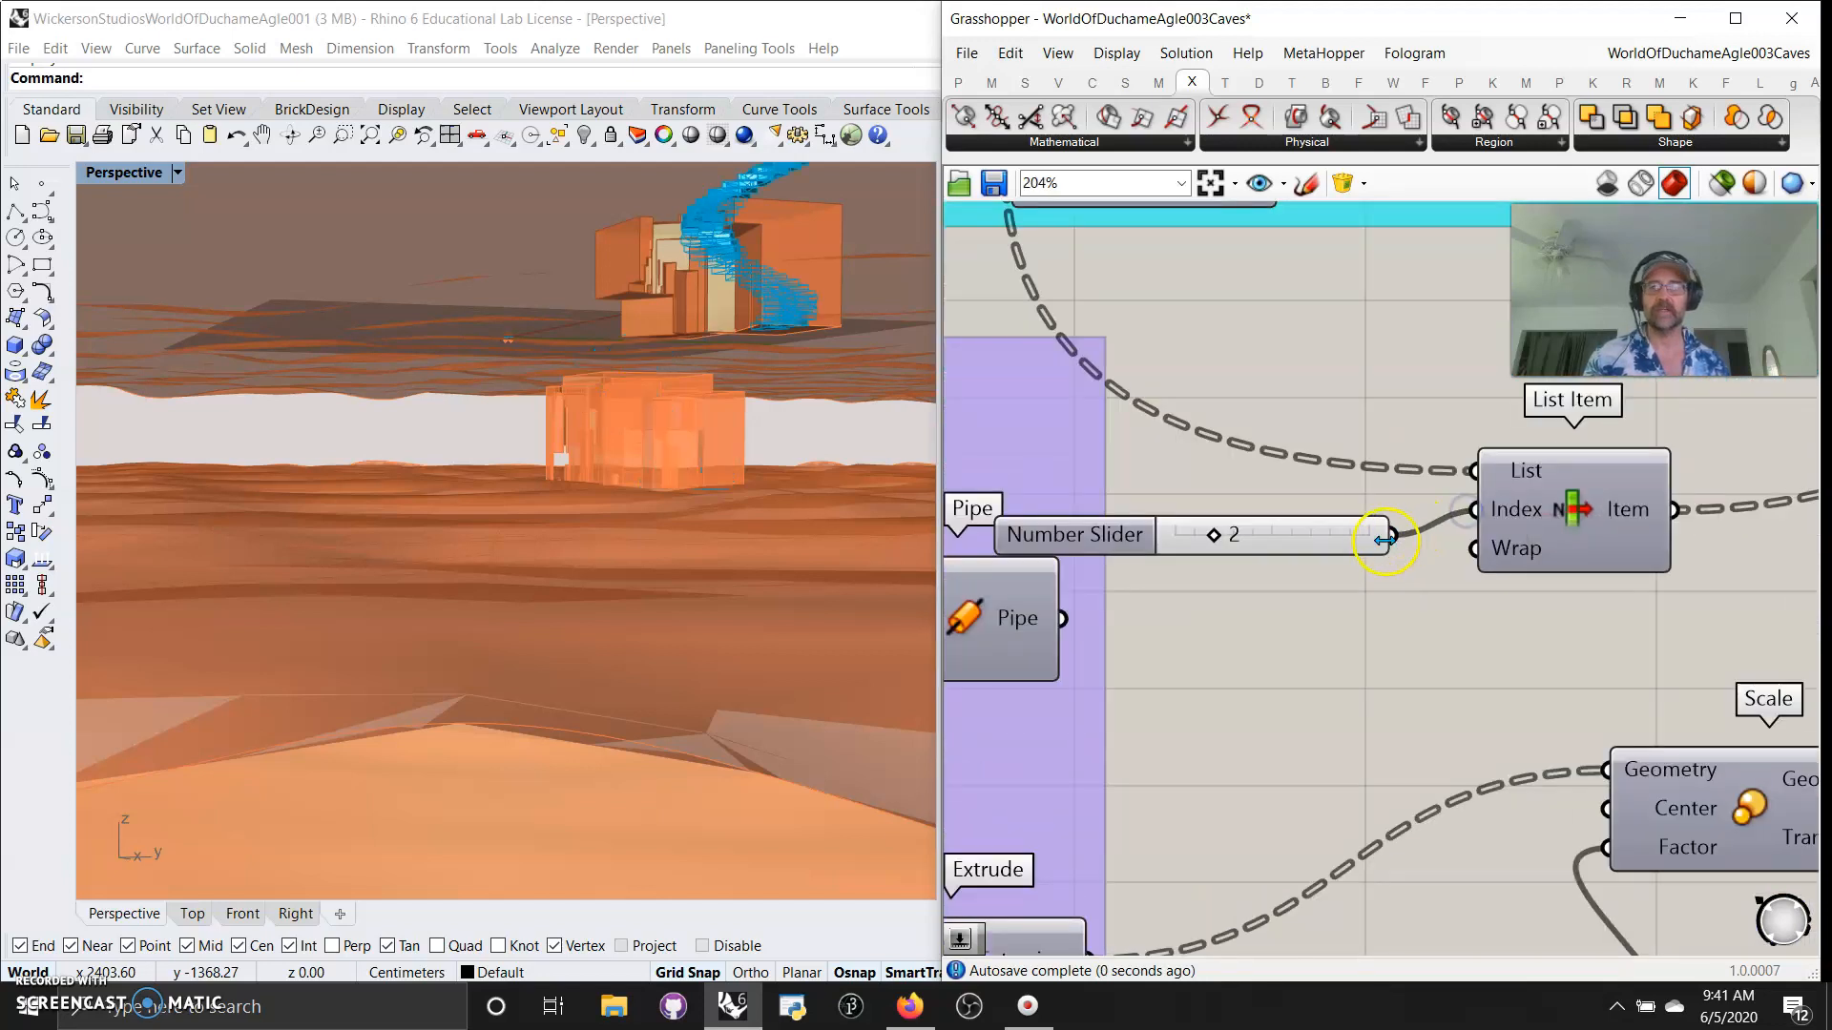
mouse_move(1213, 539)
left_mouse_down()
mouse_move(1279, 537)
mouse_move(1239, 546)
left_mouse_up()
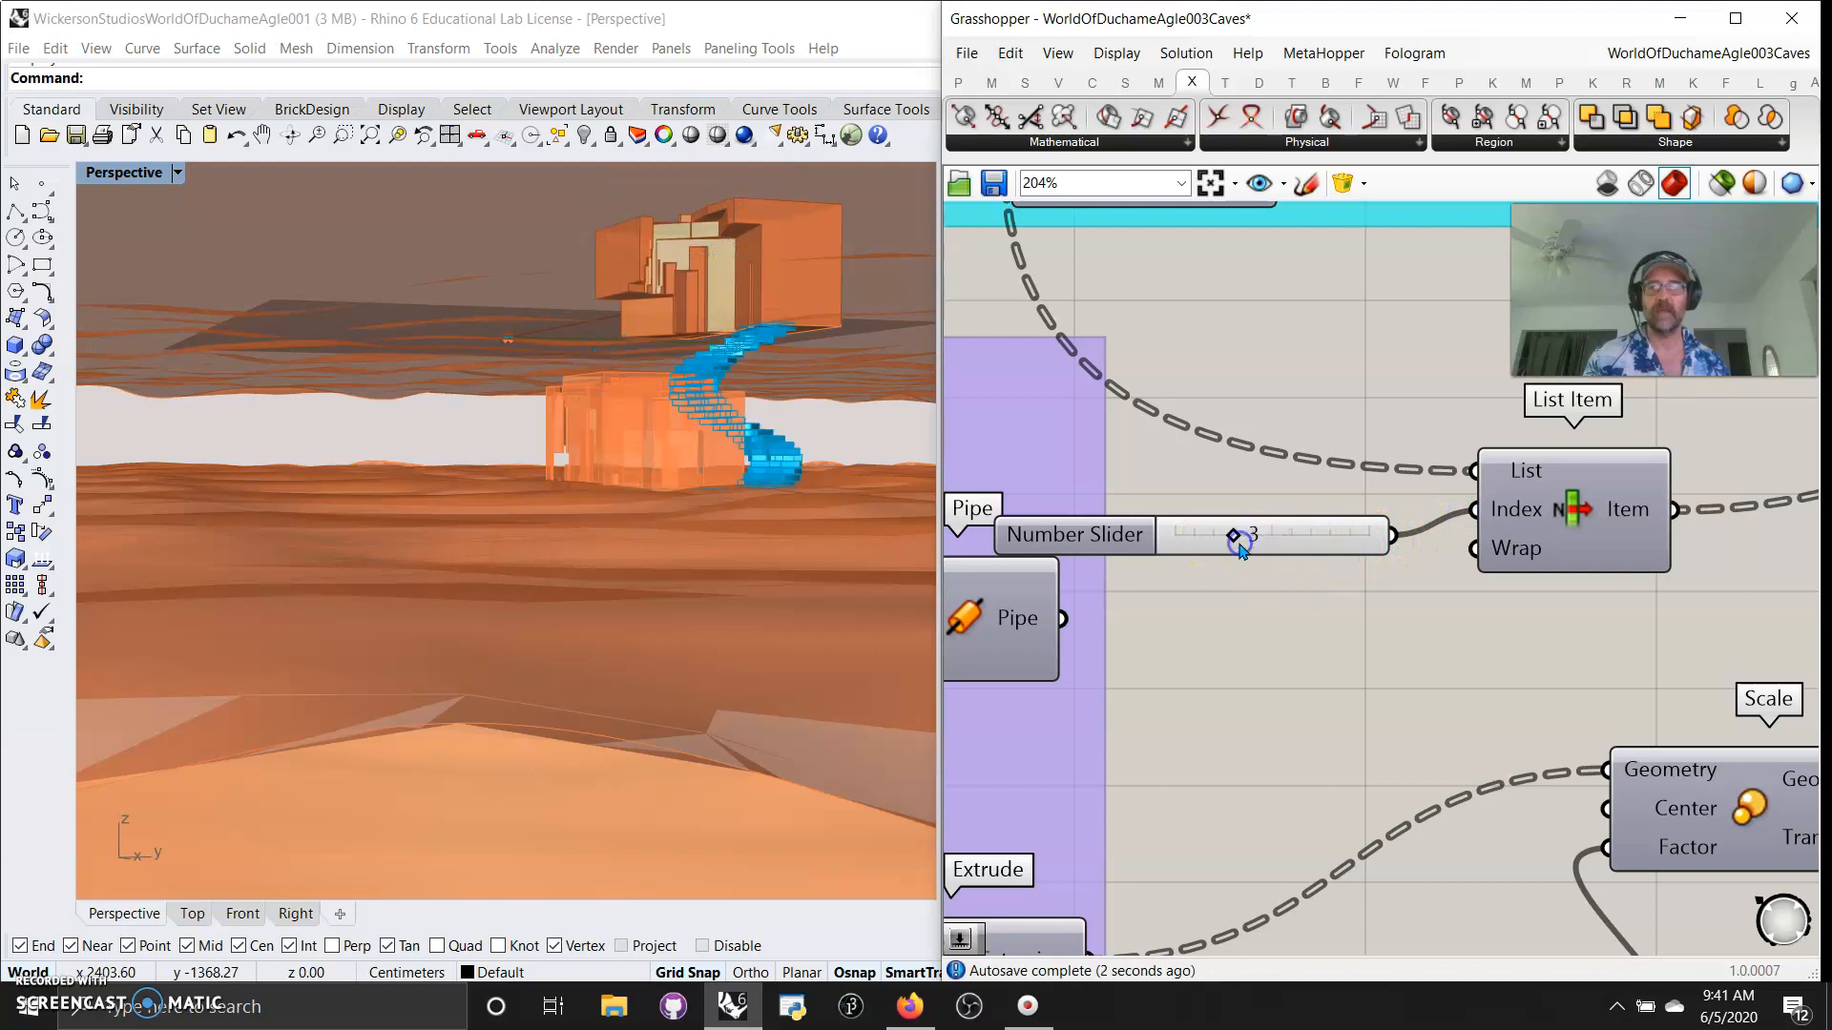
Set the number slider that feeds the Amplitude component beside Deconstruct Plane to 96.
scroll(1216, 558, "down", 2)
mouse_move(1157, 572)
right_mouse_down()
mouse_move(1317, 782)
mouse_move(1609, 781)
mouse_move(1639, 948)
right_mouse_up()
right_click_drag(1488, 632, 1419, 703)
right_click_drag(1341, 507, 1598, 649)
right_click_drag(1329, 703, 1619, 673)
right_click_drag(1428, 658, 1722, 632)
scroll(1186, 677, "down", 3)
scroll(1193, 692, "up", 5)
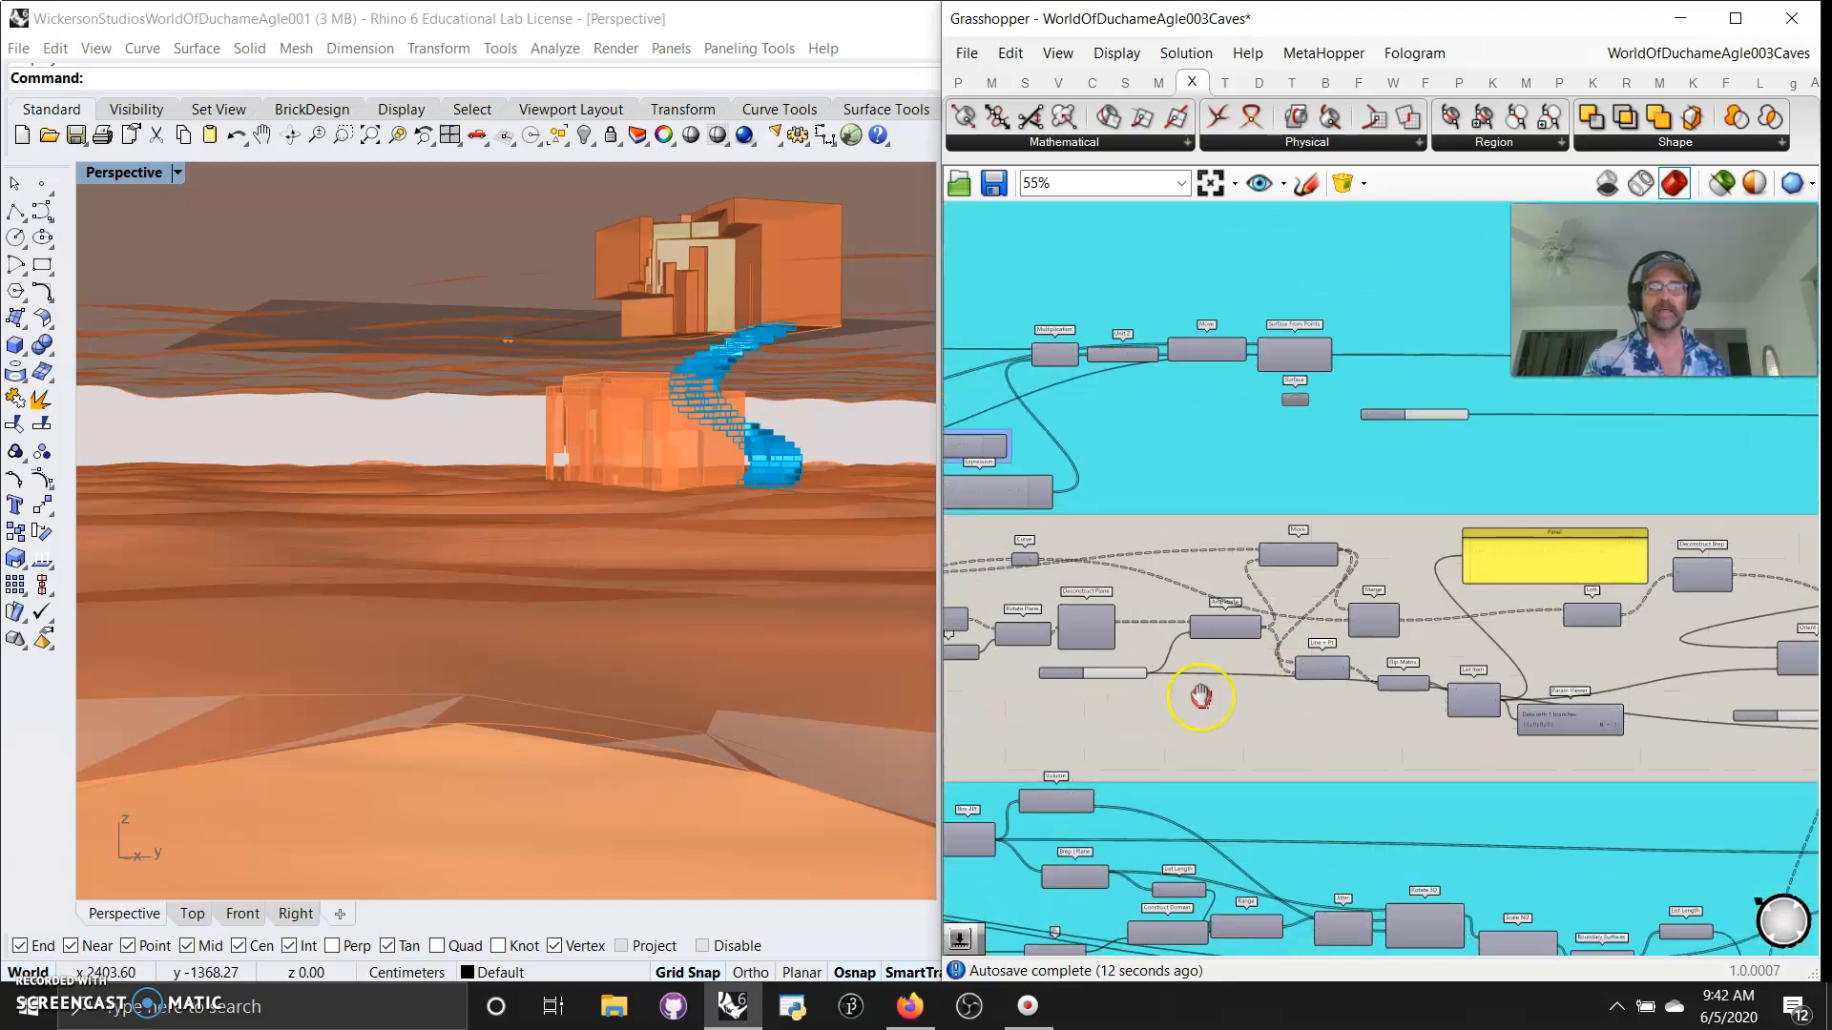
mouse_move(1386, 582)
left_mouse_down()
mouse_move(1362, 584)
mouse_move(1394, 586)
left_mouse_up()
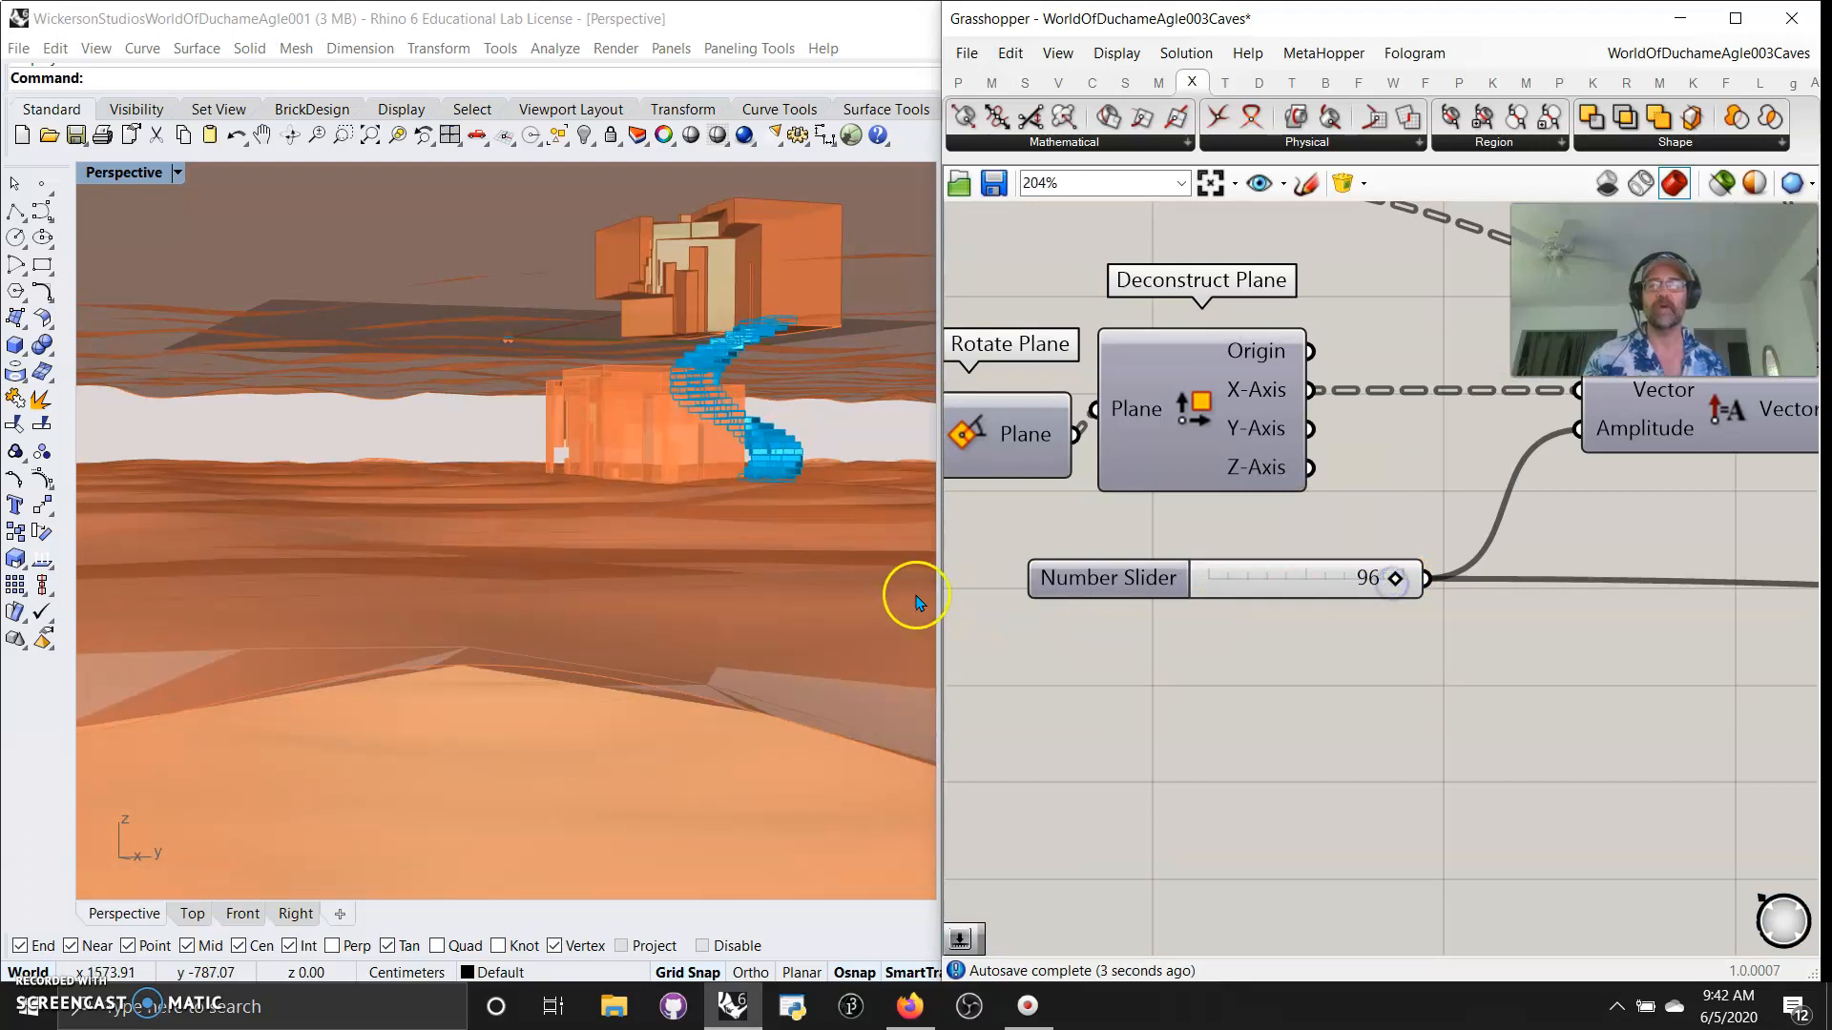
Set the MD Slider that feeds Evaluate Surface to 0.51 ; 0.57 to reposition the lower structure on the terrain.
scroll(1340, 742, "down", 6)
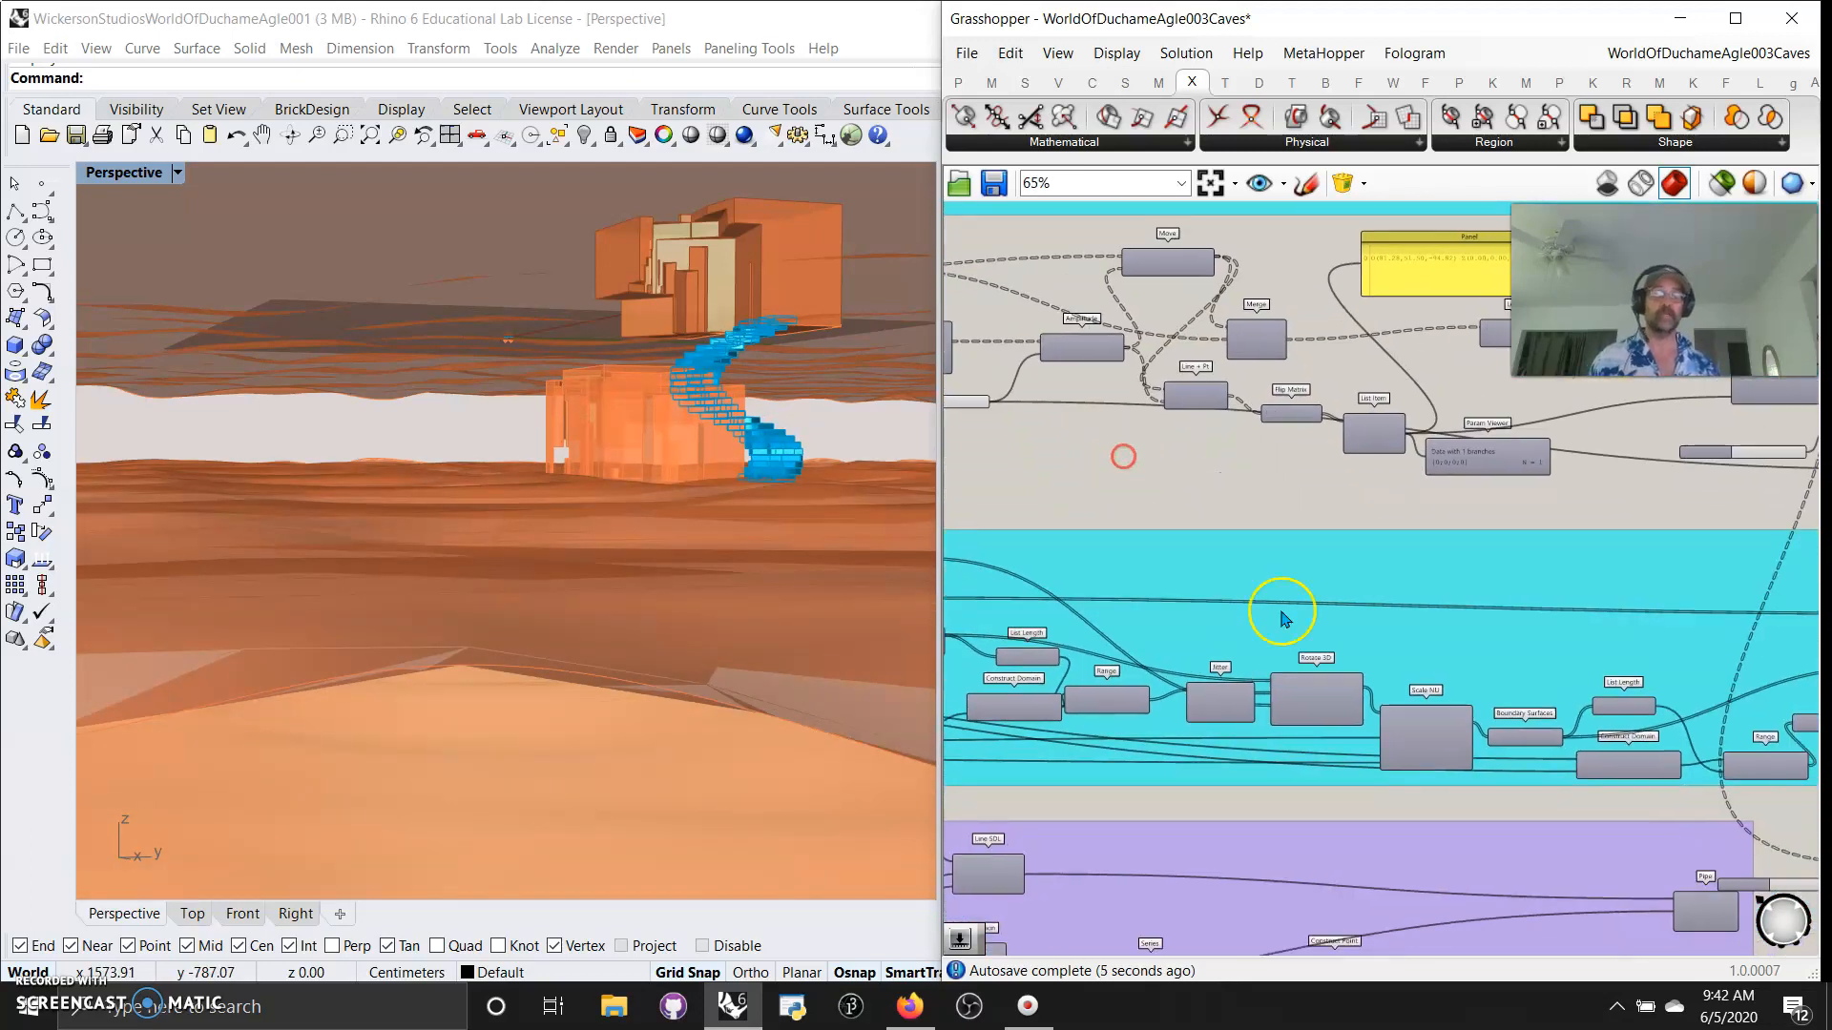
scroll(1390, 639, "down", 2)
right_click_drag(1463, 604, 1261, 510)
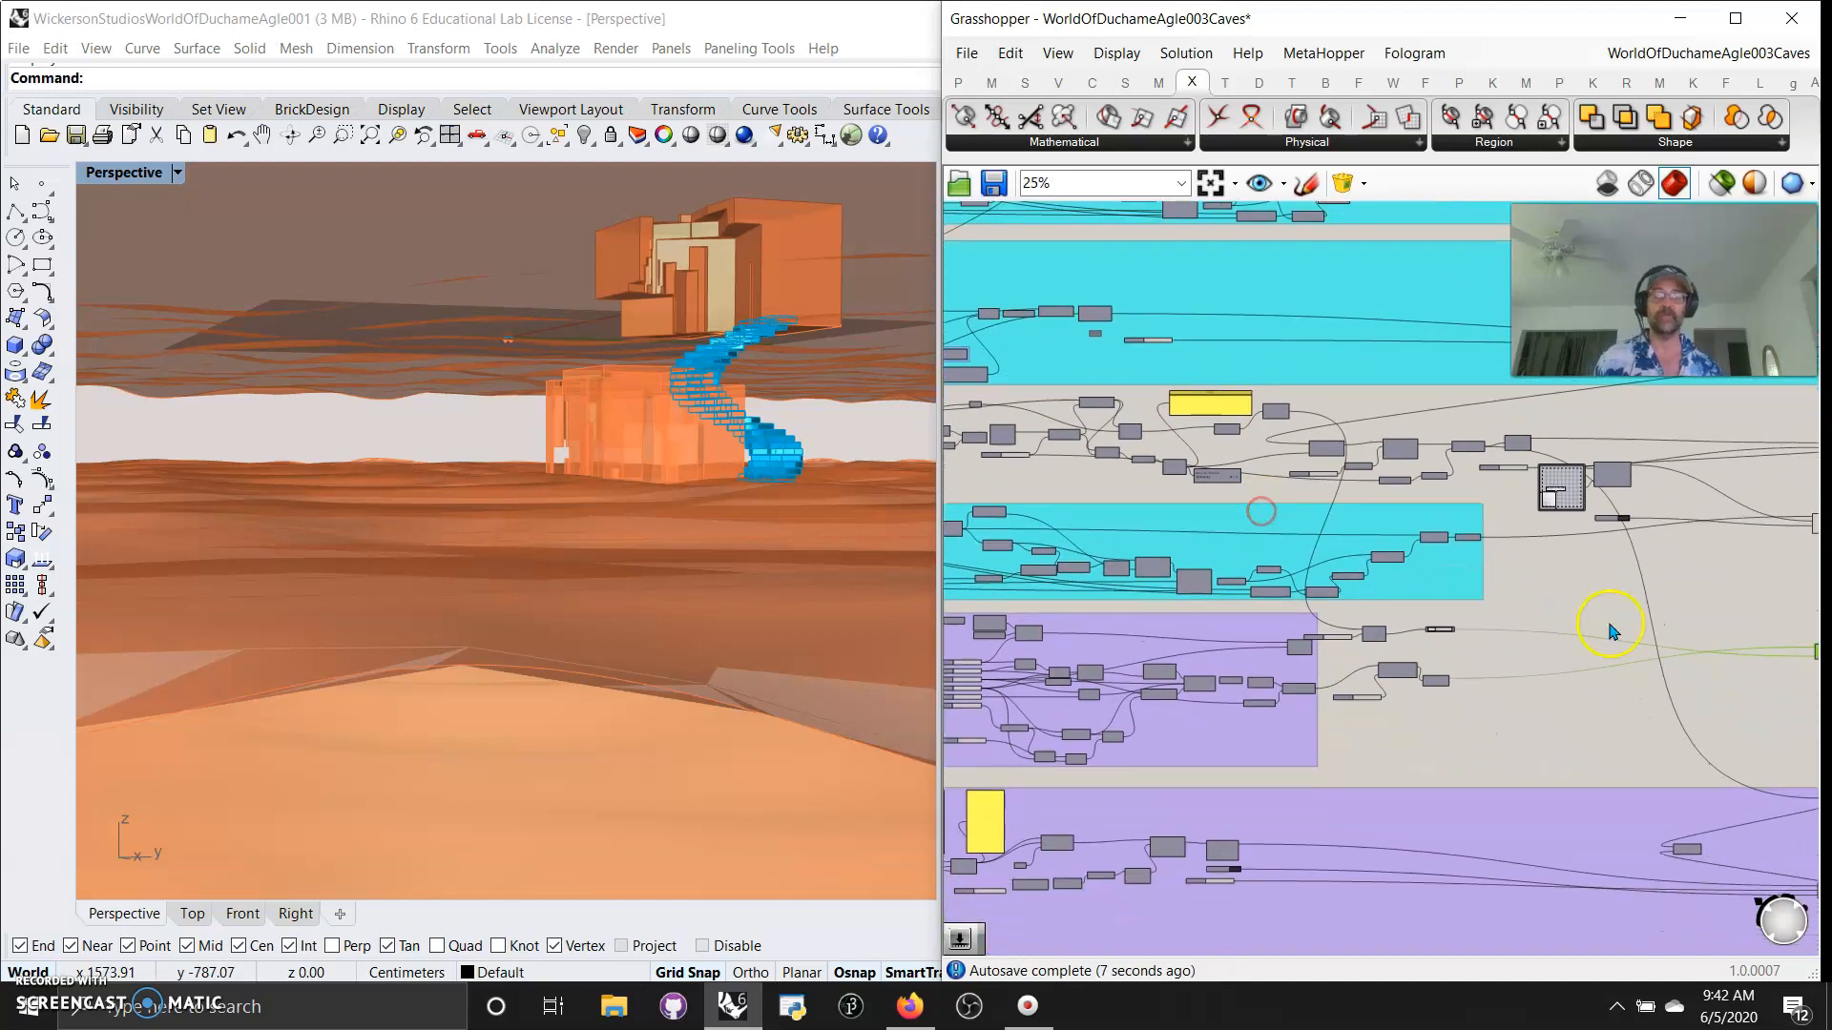
scroll(1371, 550, "down", 1)
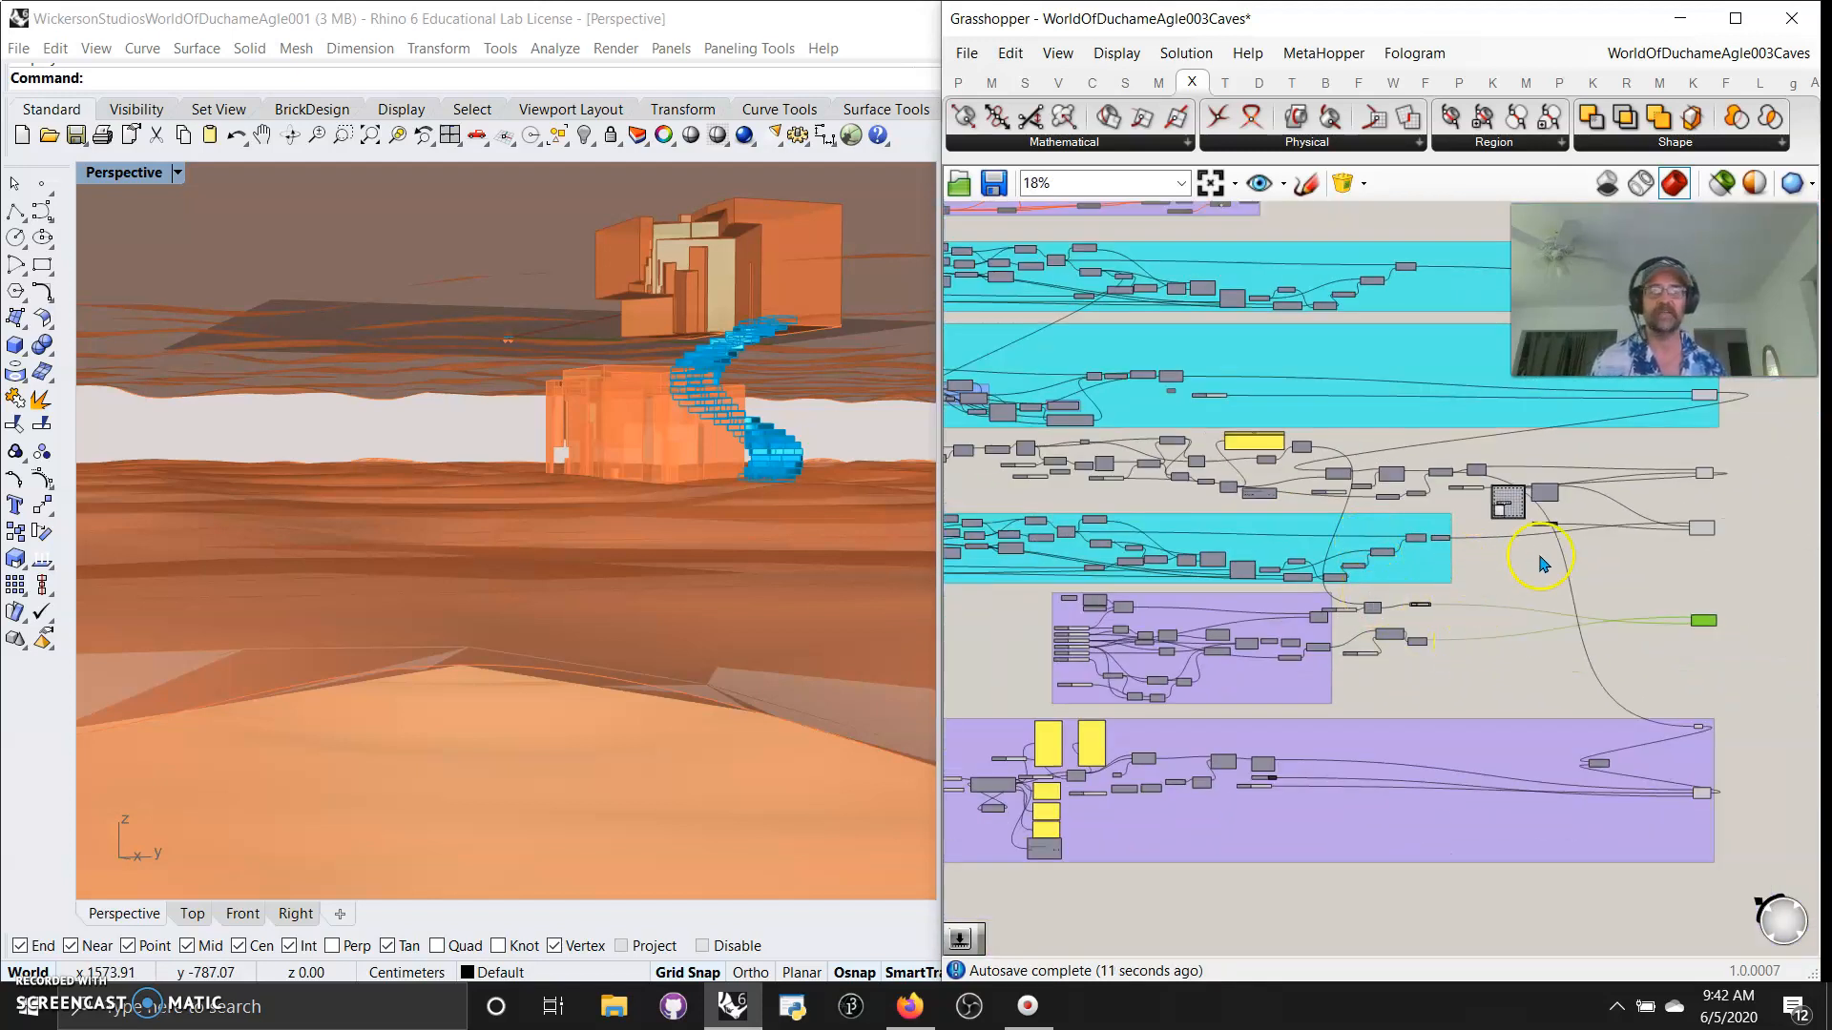
right_click_drag(1511, 584, 1538, 559)
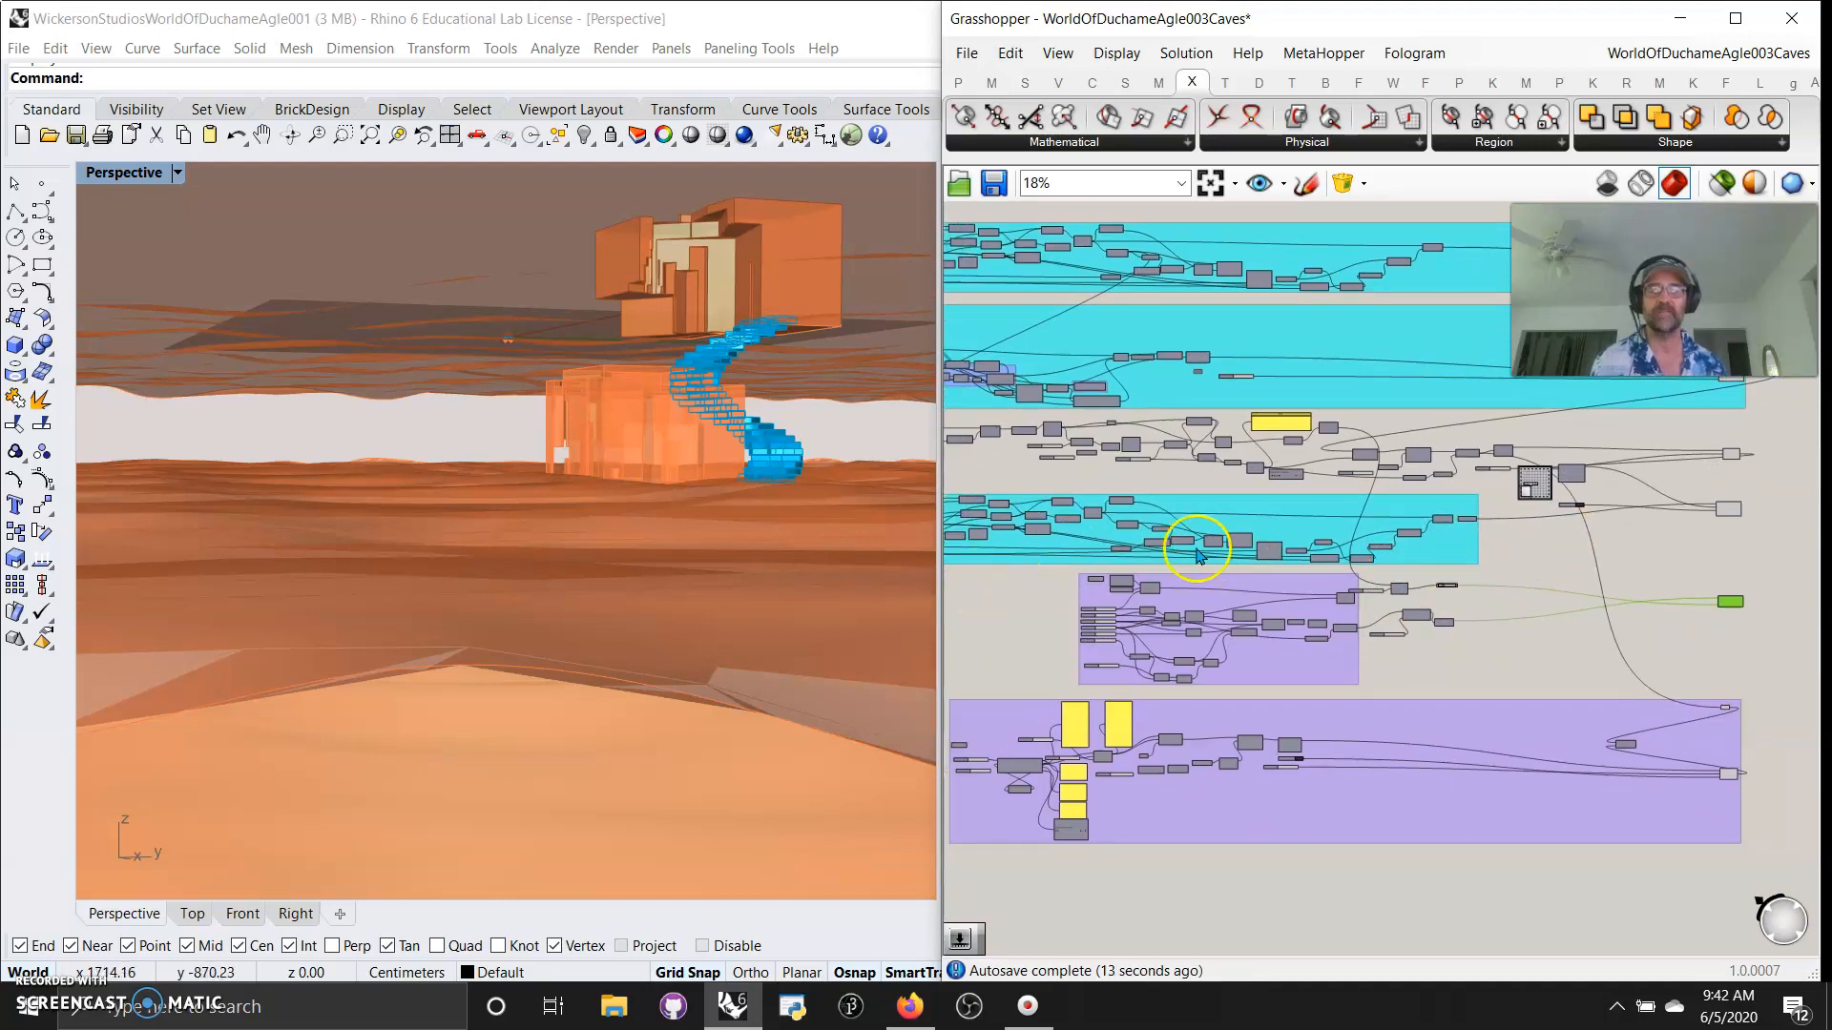
scroll(1497, 563, "up", 3)
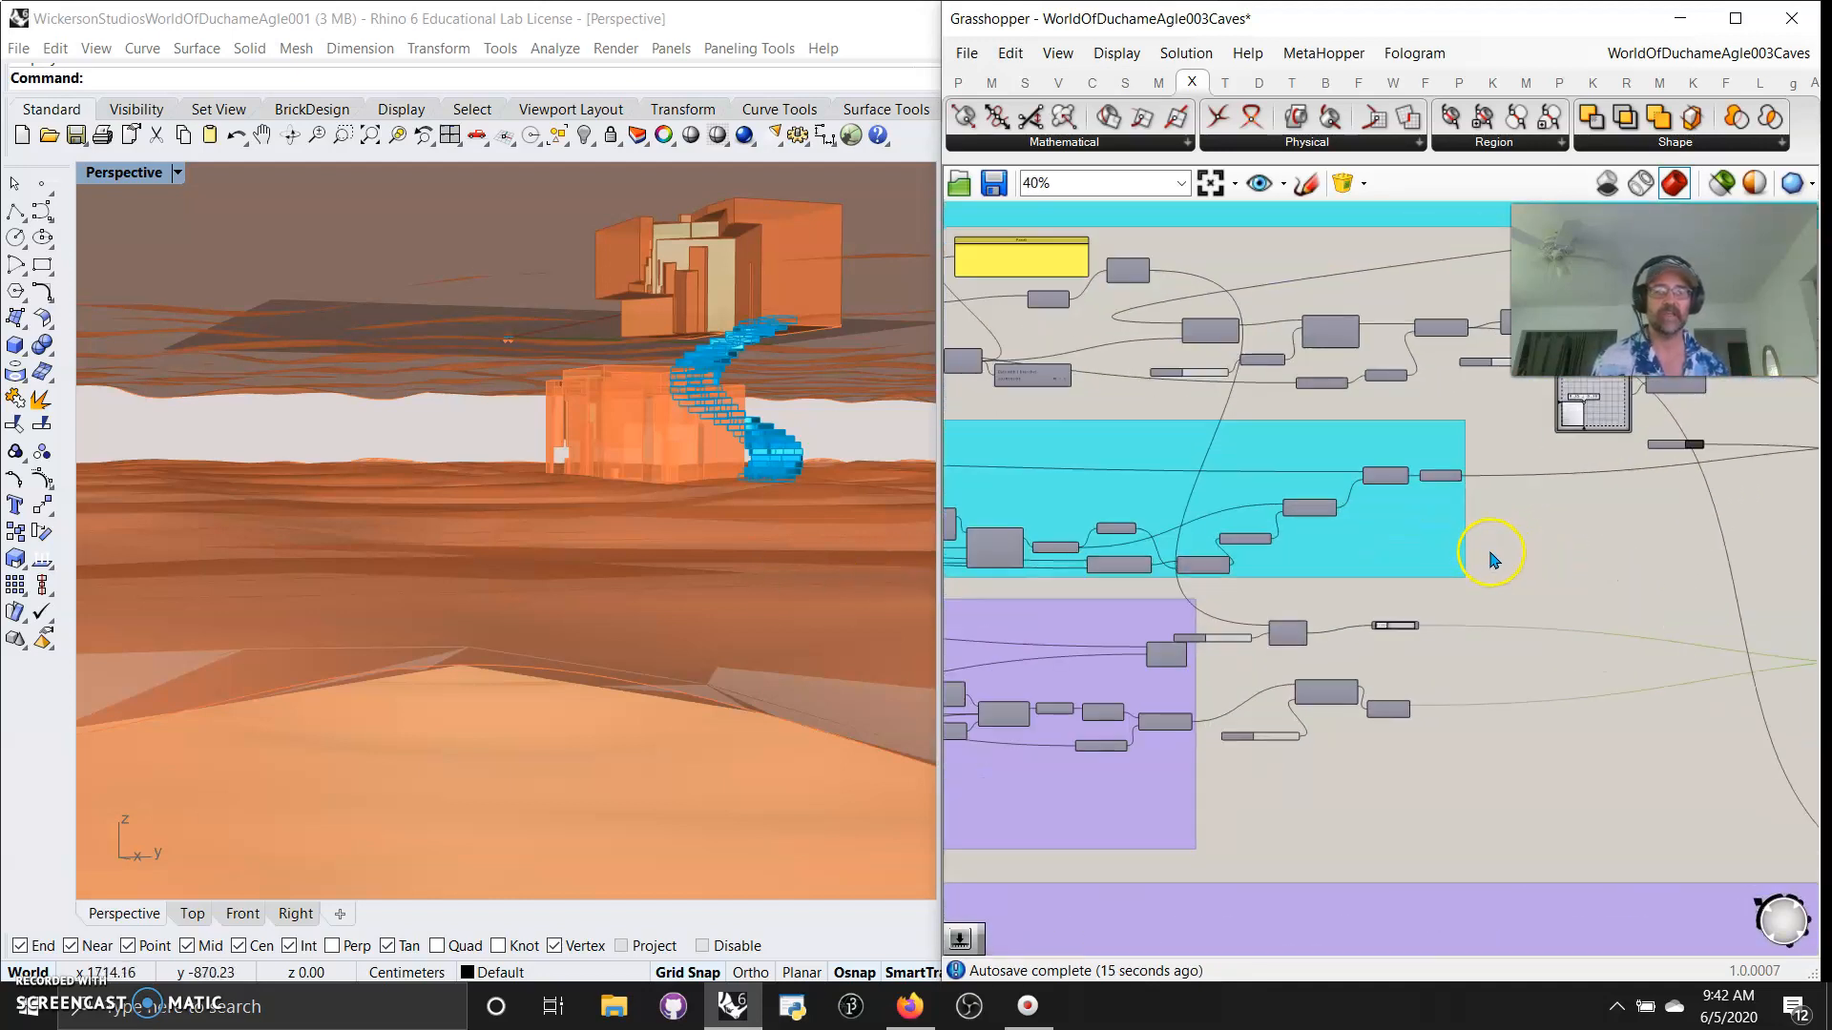
right_click_drag(1600, 518, 1395, 734)
scroll(1400, 667, "up", 4)
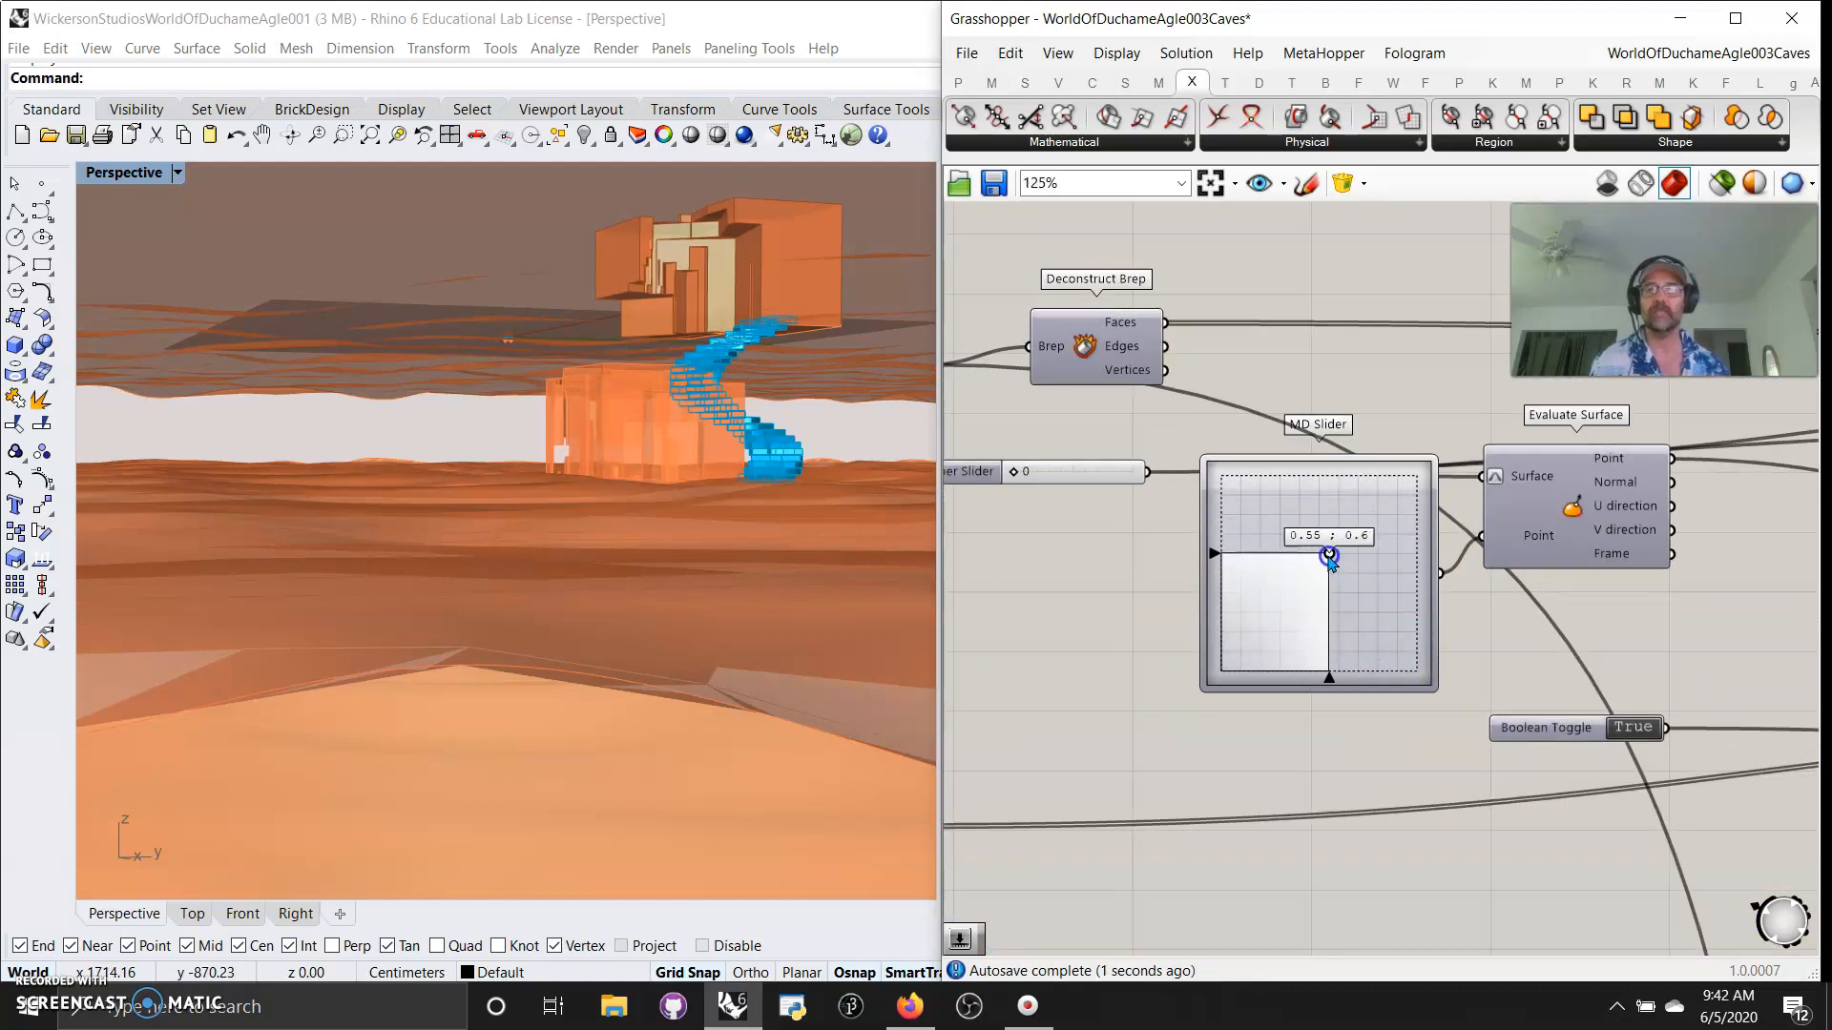
left_click_drag(1317, 605, 1357, 599)
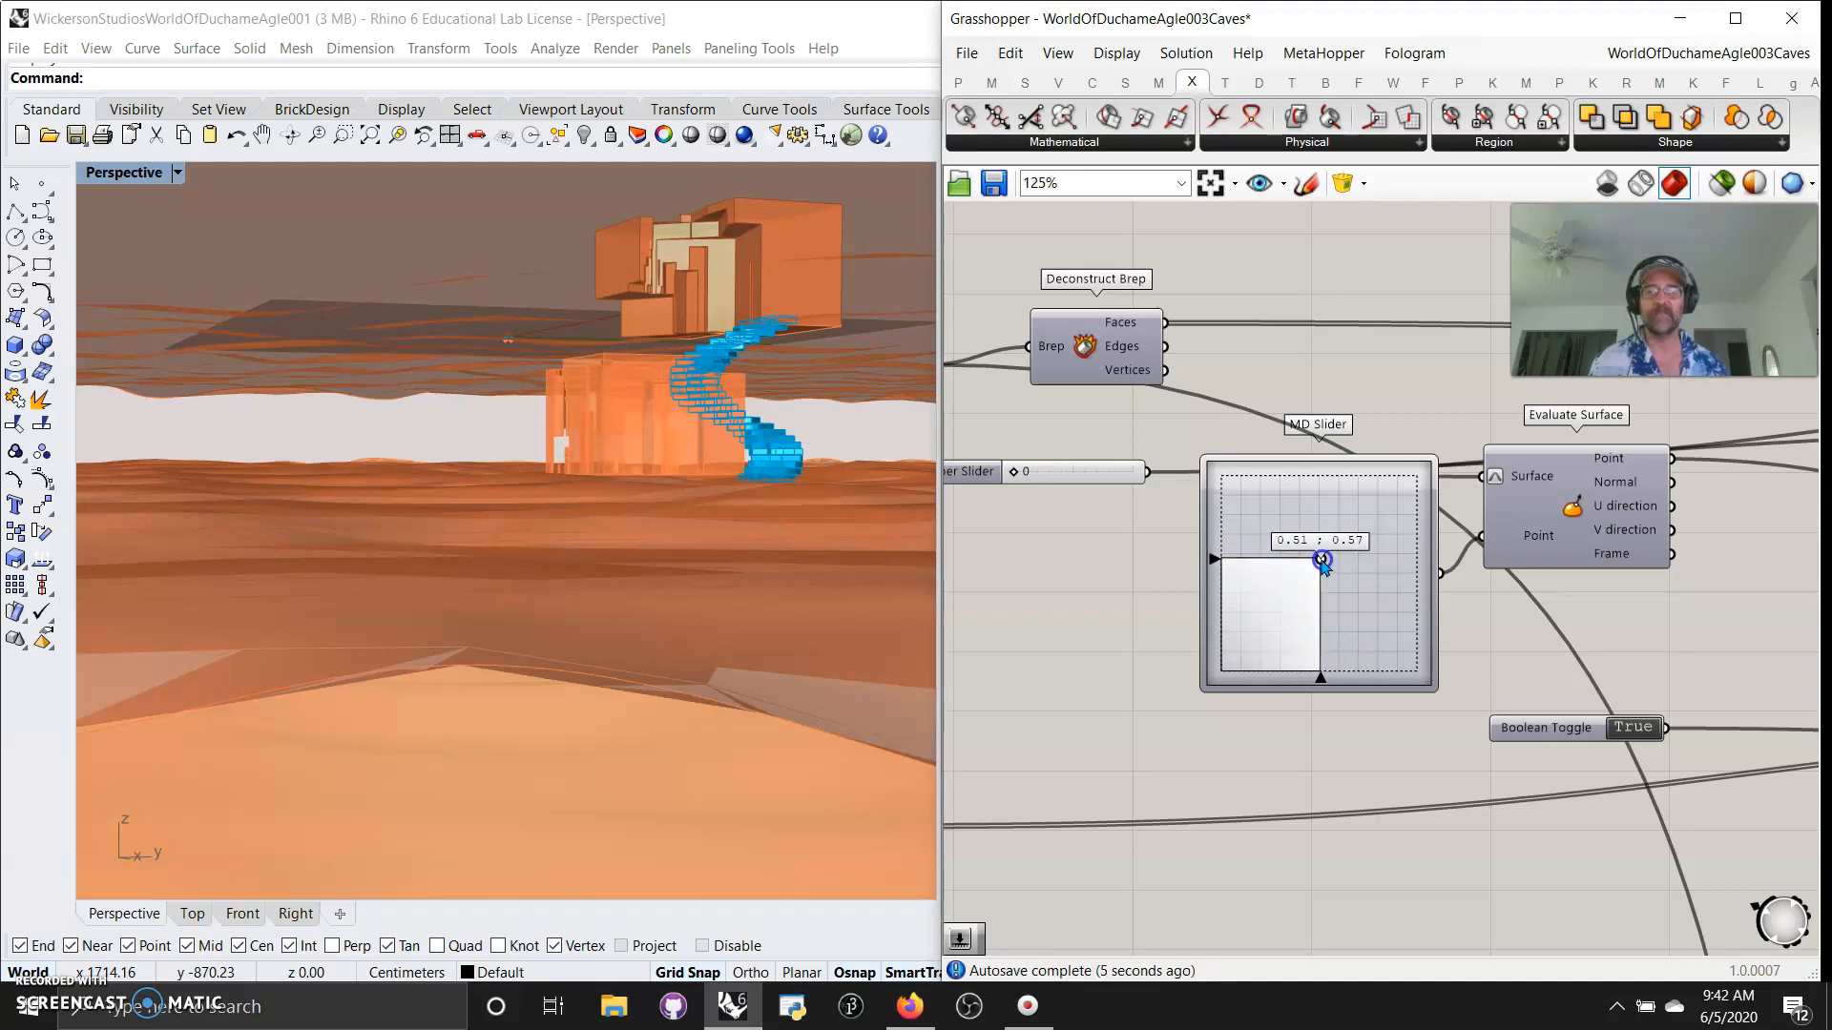
Select the number slider below Deconstruct Brep, trace its wire to the List Item component, and set the slider to 0.
right_click(1111, 708)
right_click_drag(1028, 671, 1181, 710)
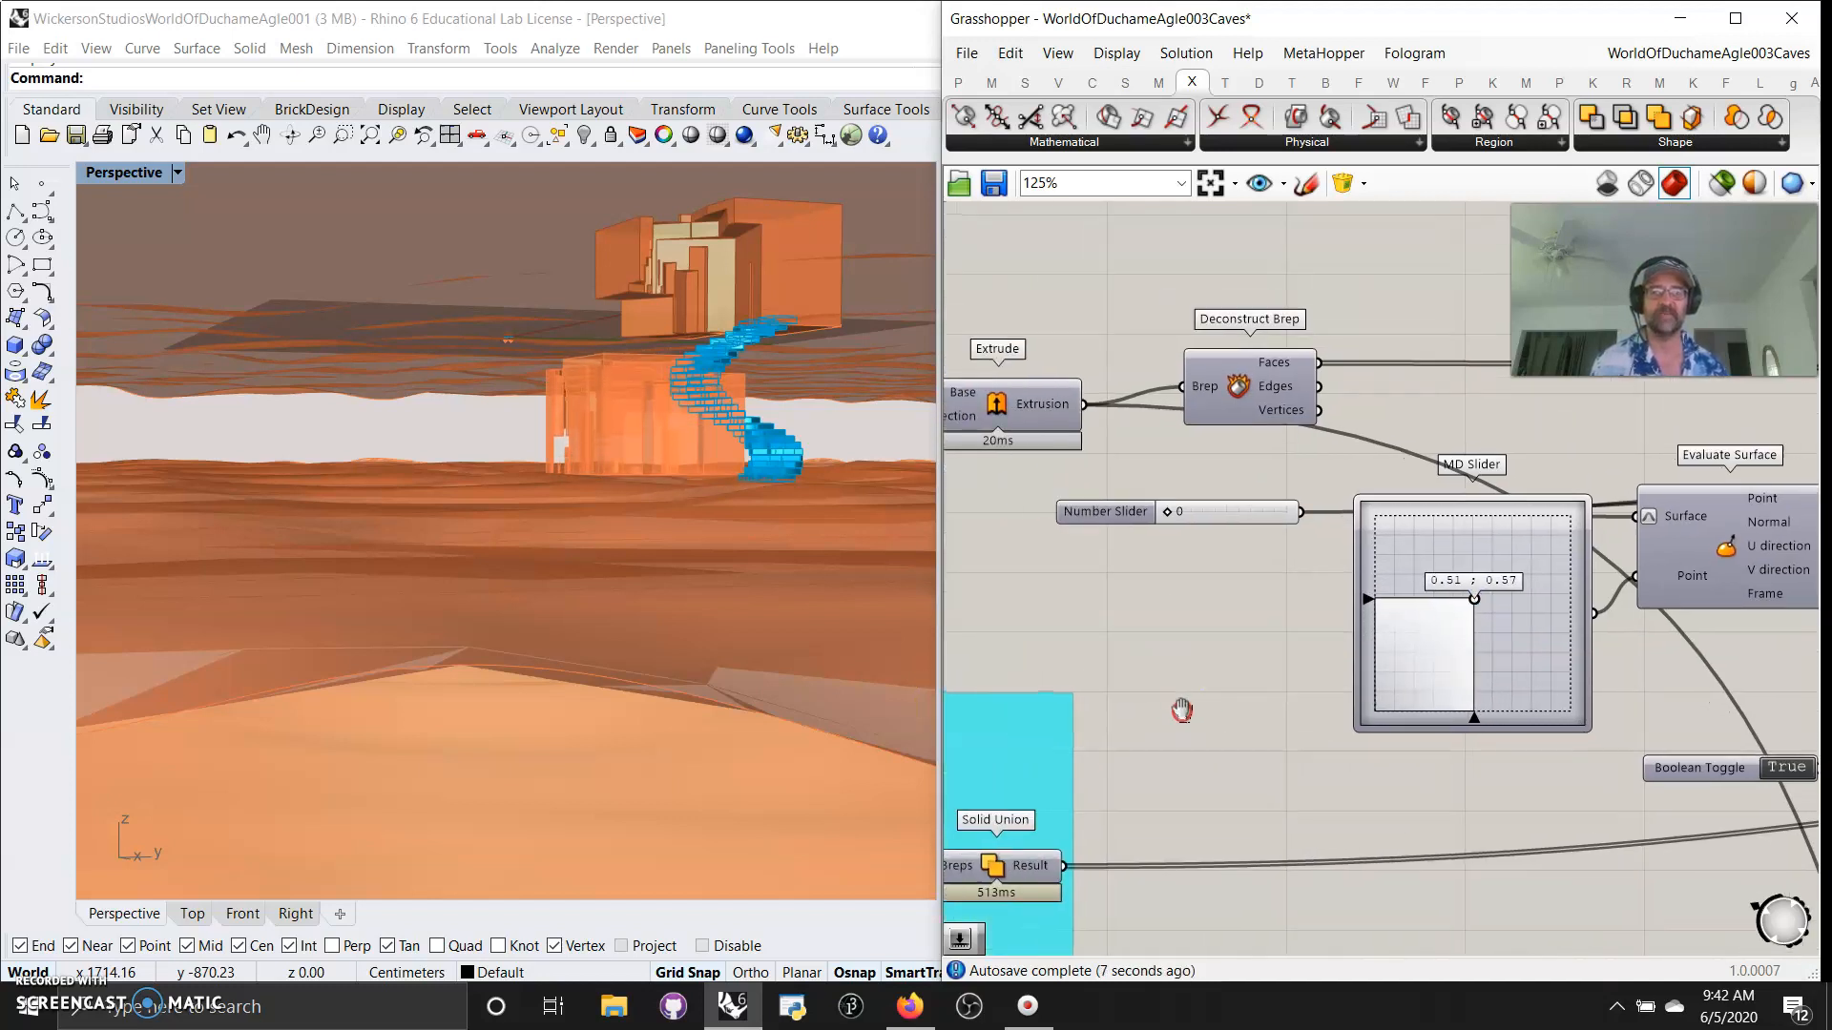
left_click(1187, 512)
right_click_drag(1373, 578, 1113, 764)
scroll(1488, 752, "down", 4)
right_click_drag(1706, 752, 1363, 723)
scroll(1598, 722, "up", 1)
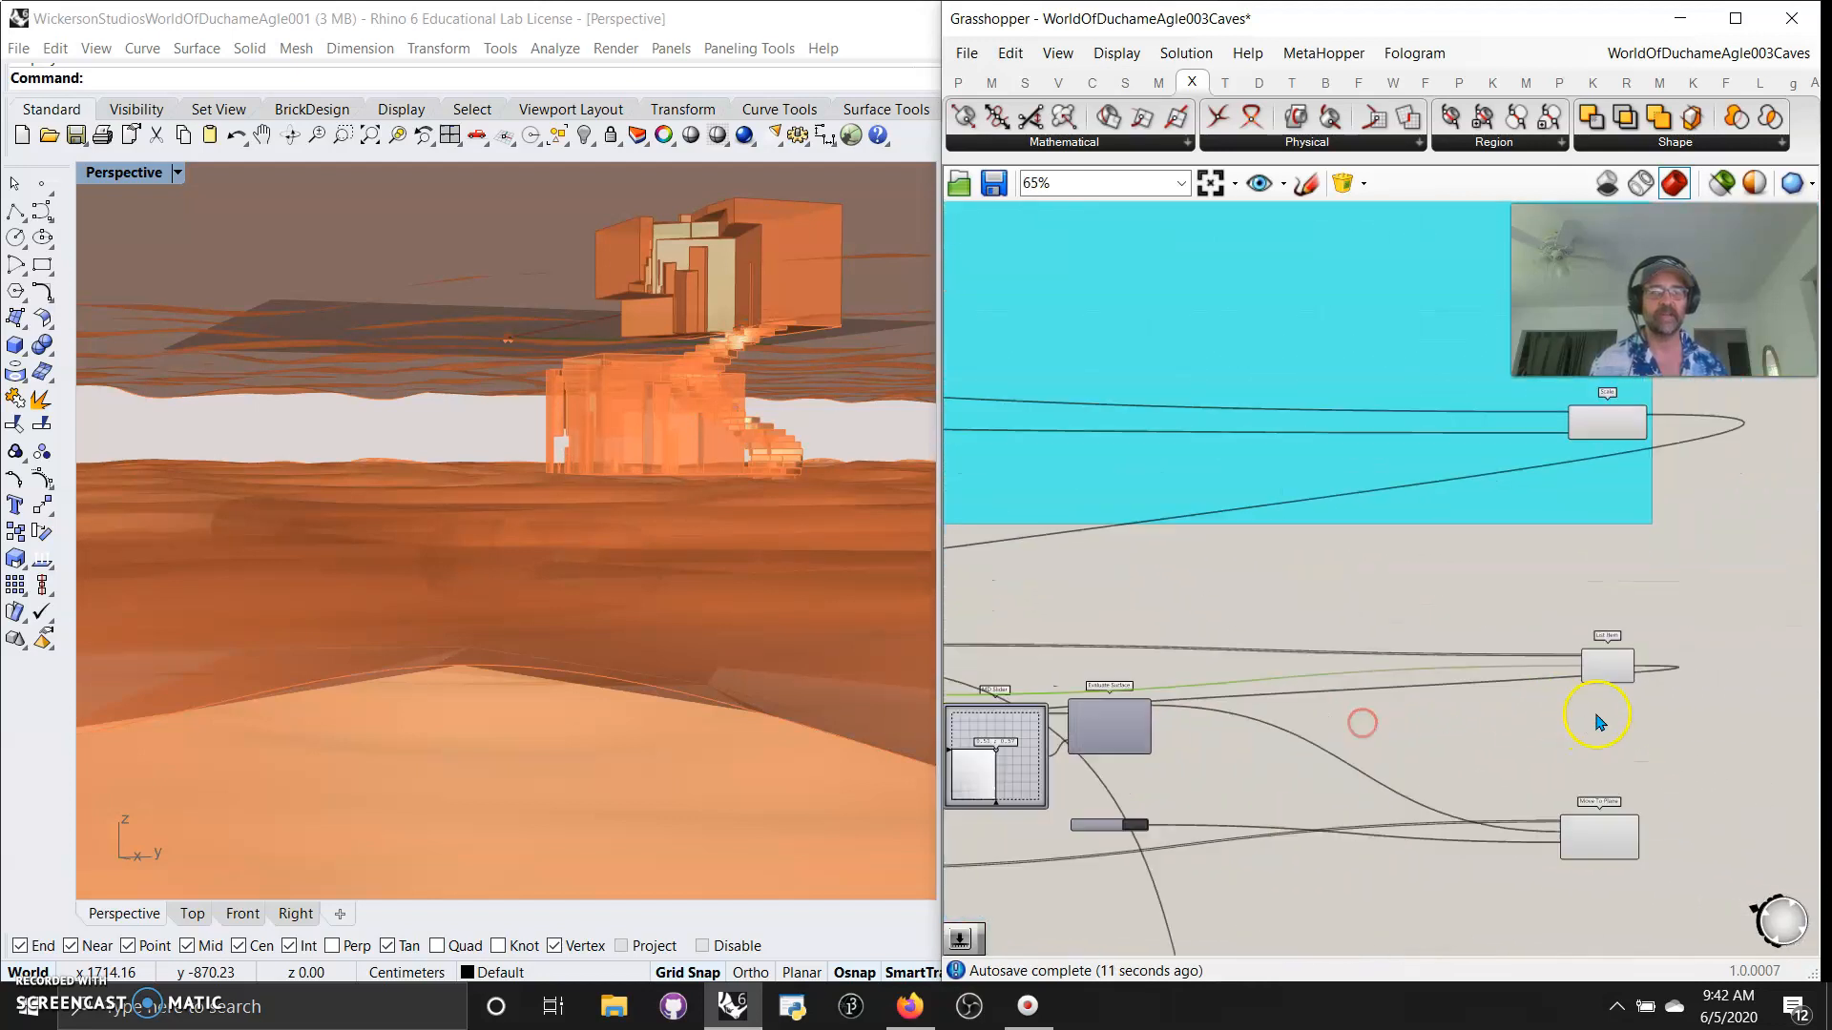
scroll(1599, 722, "up", 3)
scroll(1280, 687, "down", 2)
right_click_drag(1118, 752, 1607, 735)
scroll(1096, 739, "up", 5)
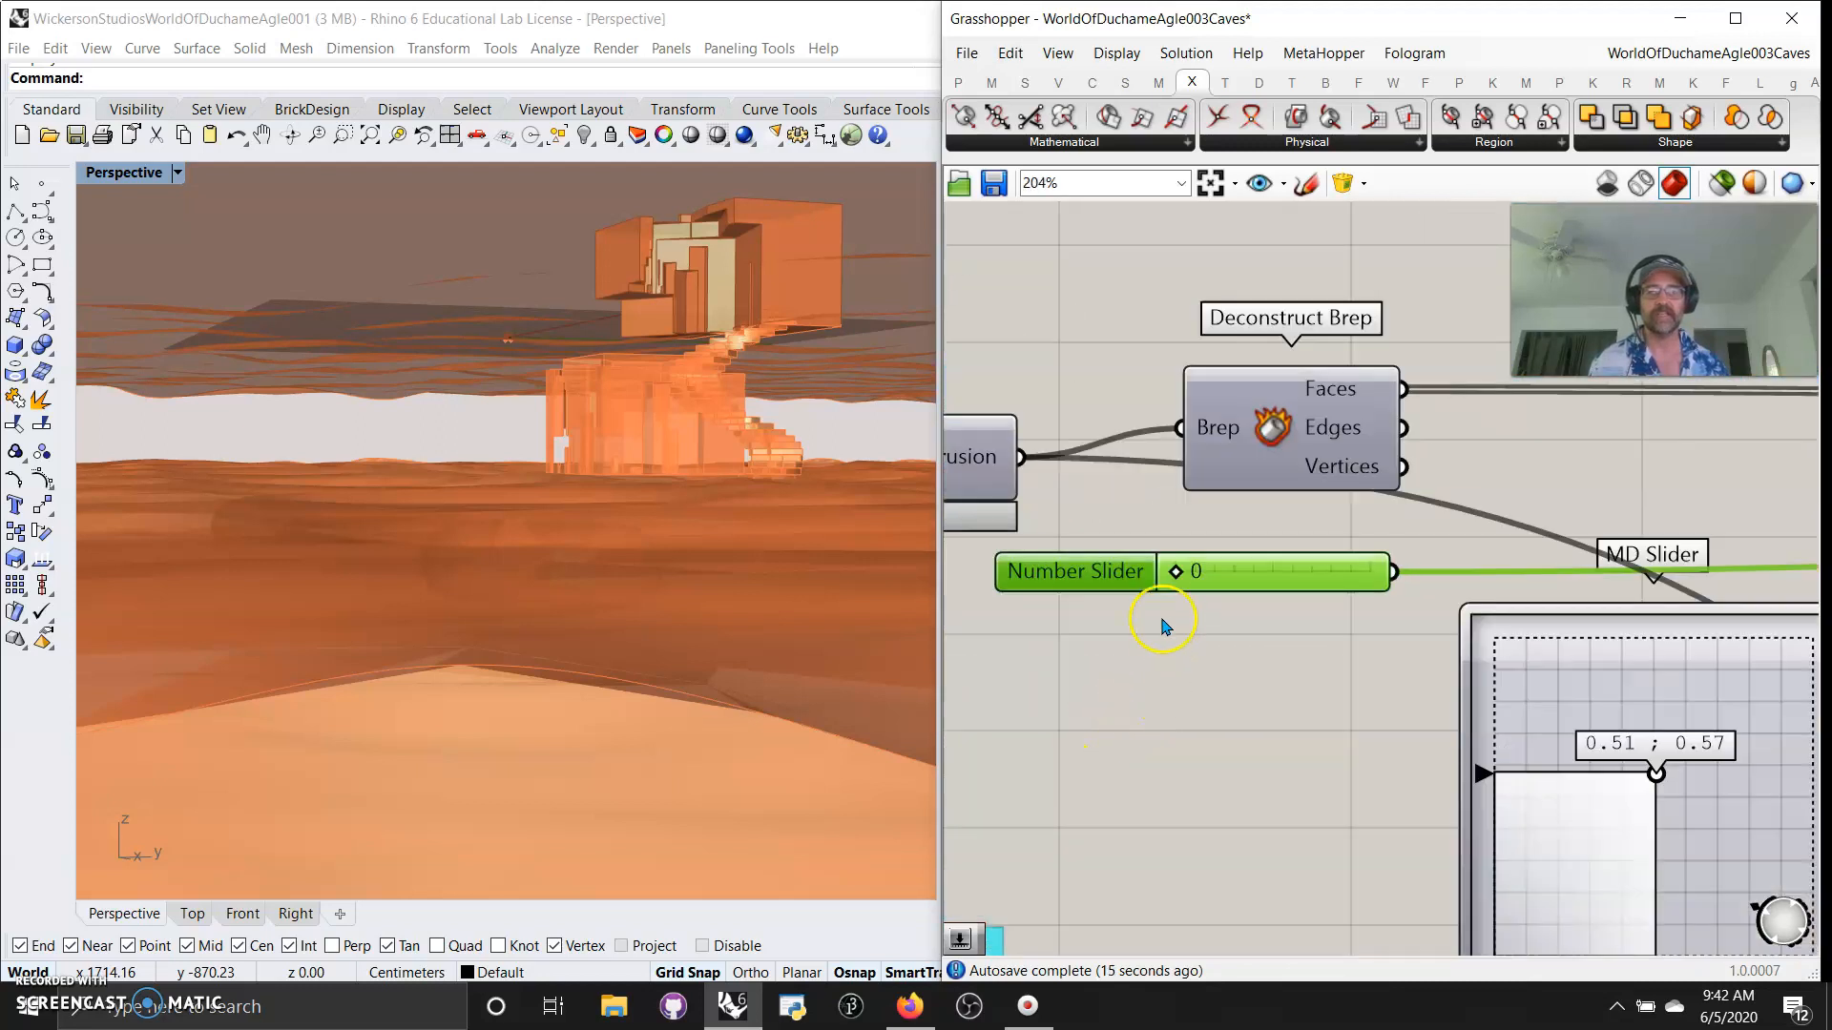
mouse_move(1183, 574)
left_mouse_down()
mouse_move(1332, 585)
mouse_move(1191, 589)
left_mouse_up()
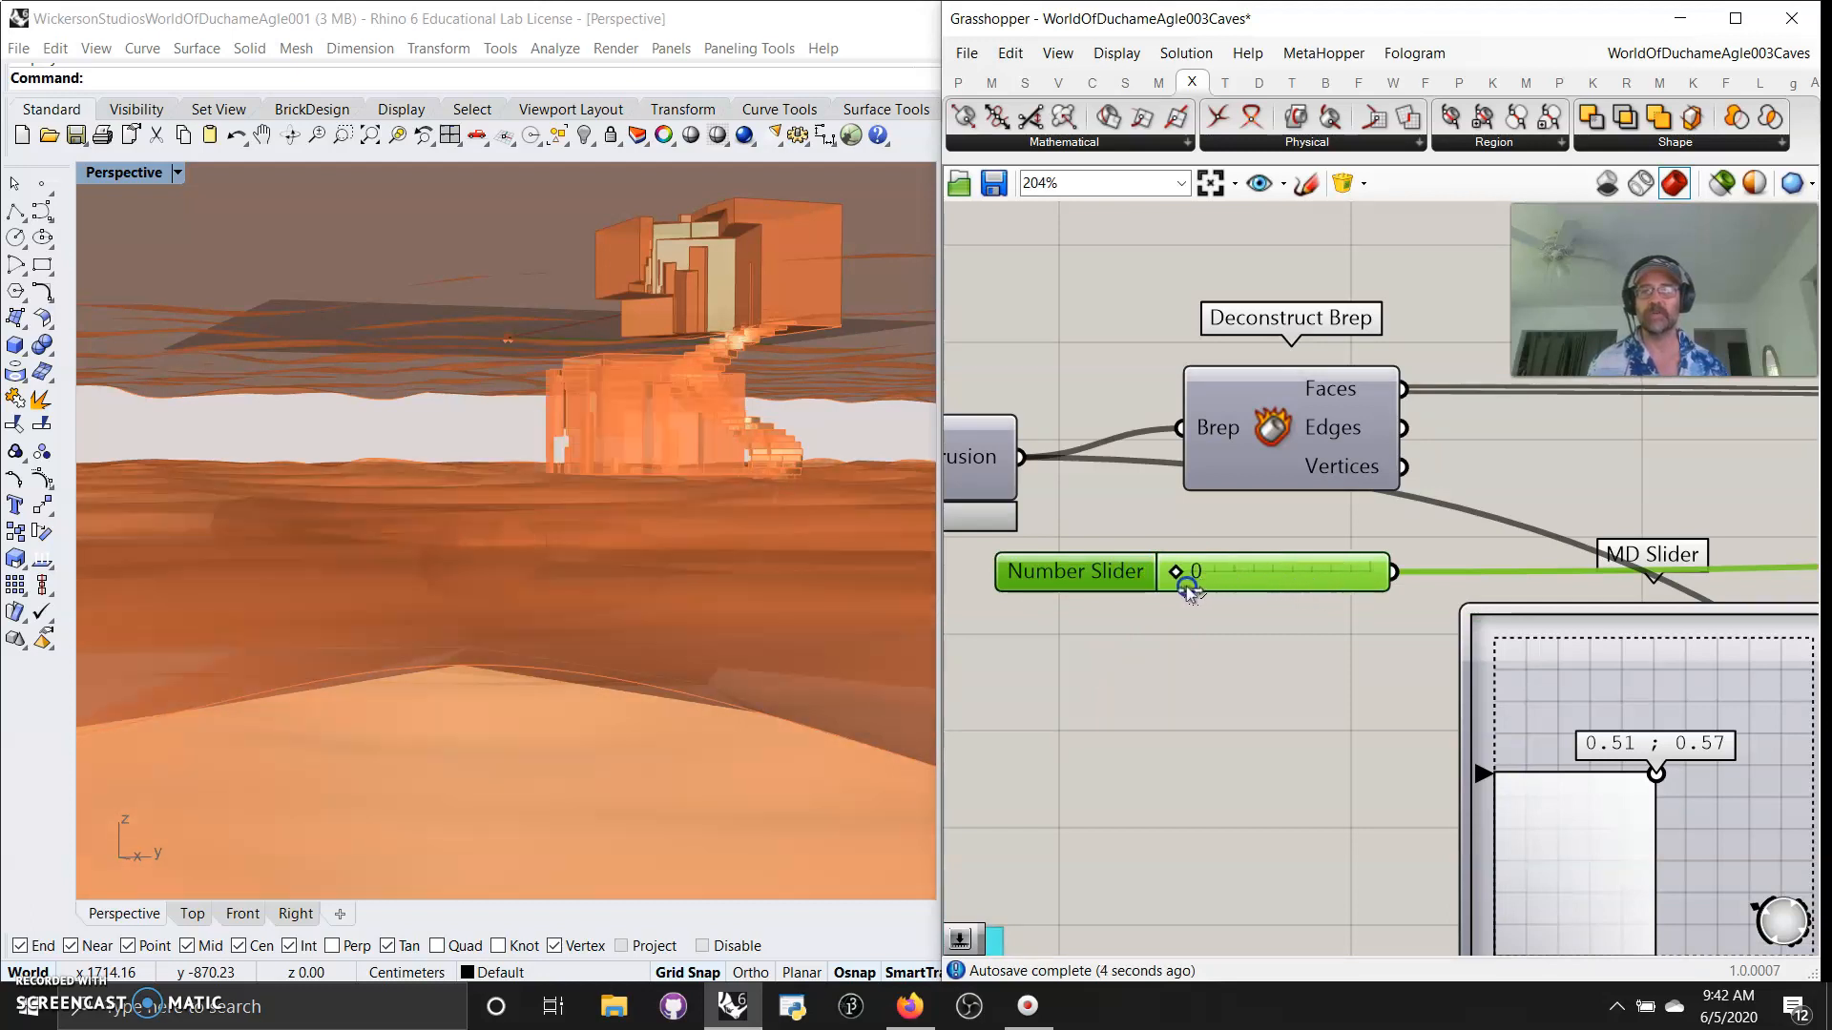
Review the Extrude and Deconstruct Brep components and select the Solid Union component that ends the lower structure's group.
right_click_drag(1127, 725, 1342, 788)
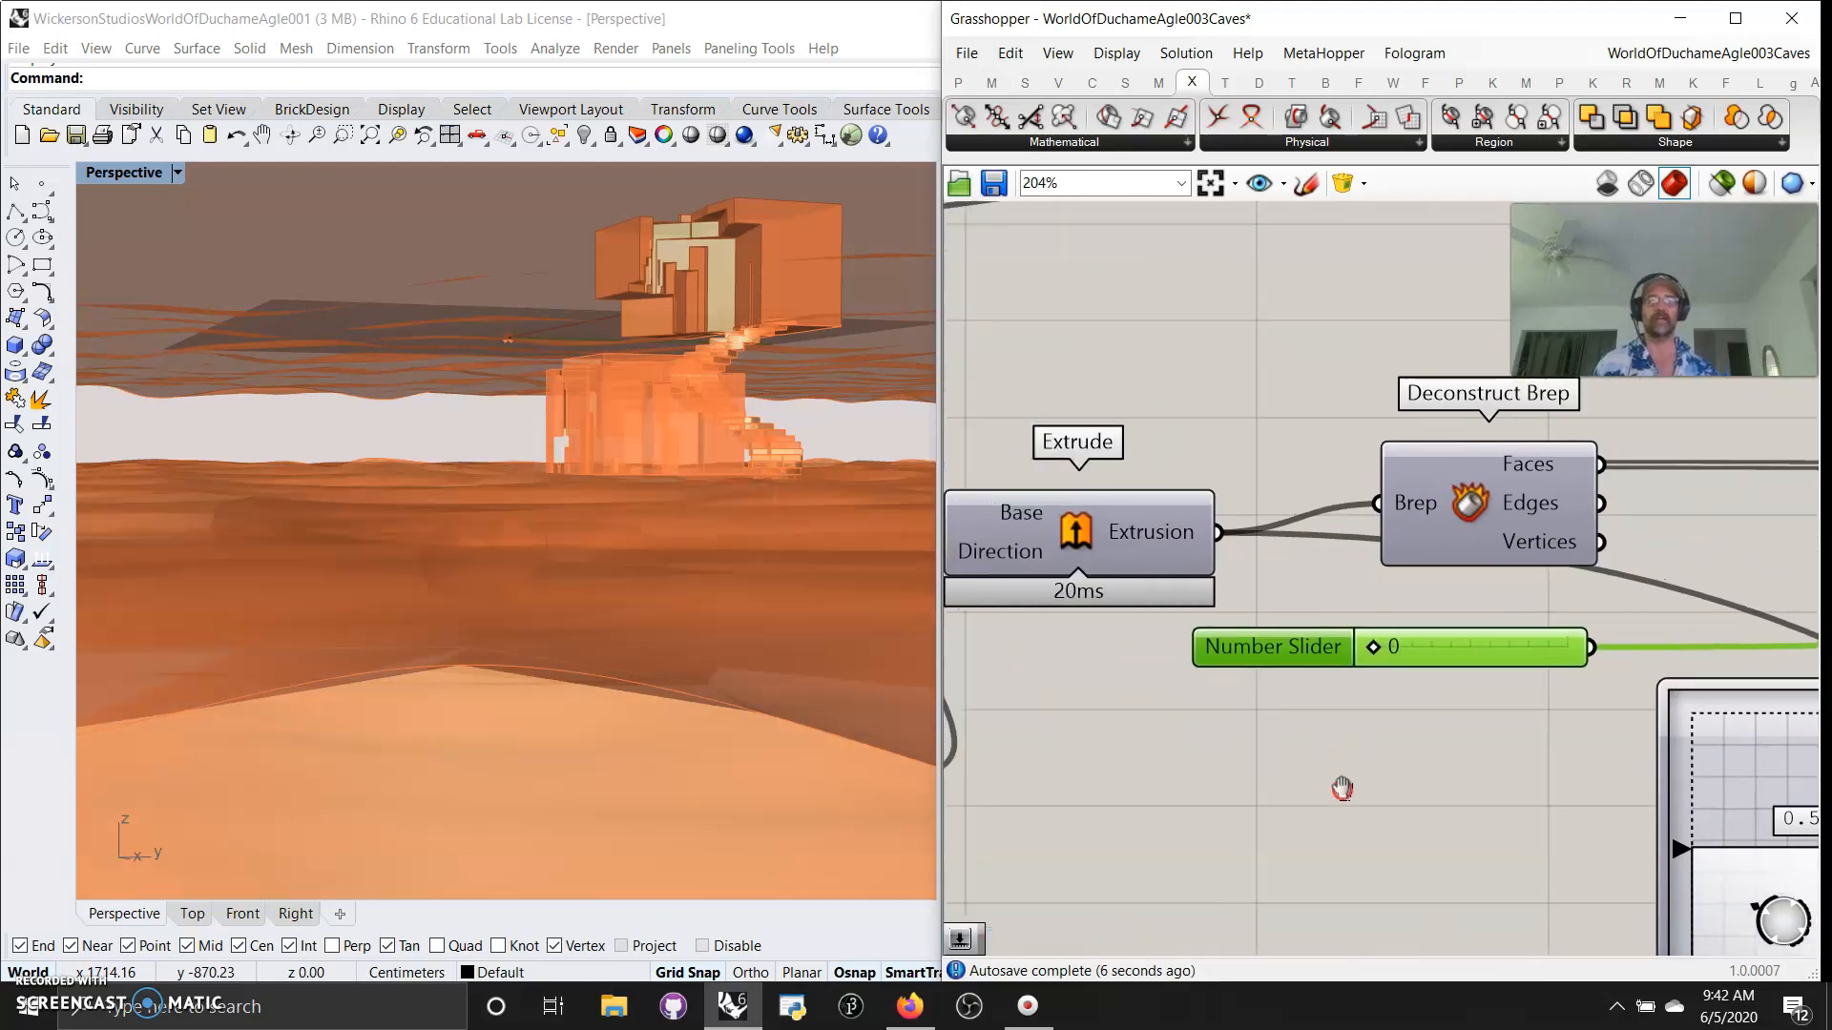
mouse_move(1216, 796)
right_mouse_down()
mouse_move(1244, 794)
mouse_move(1236, 773)
right_mouse_up()
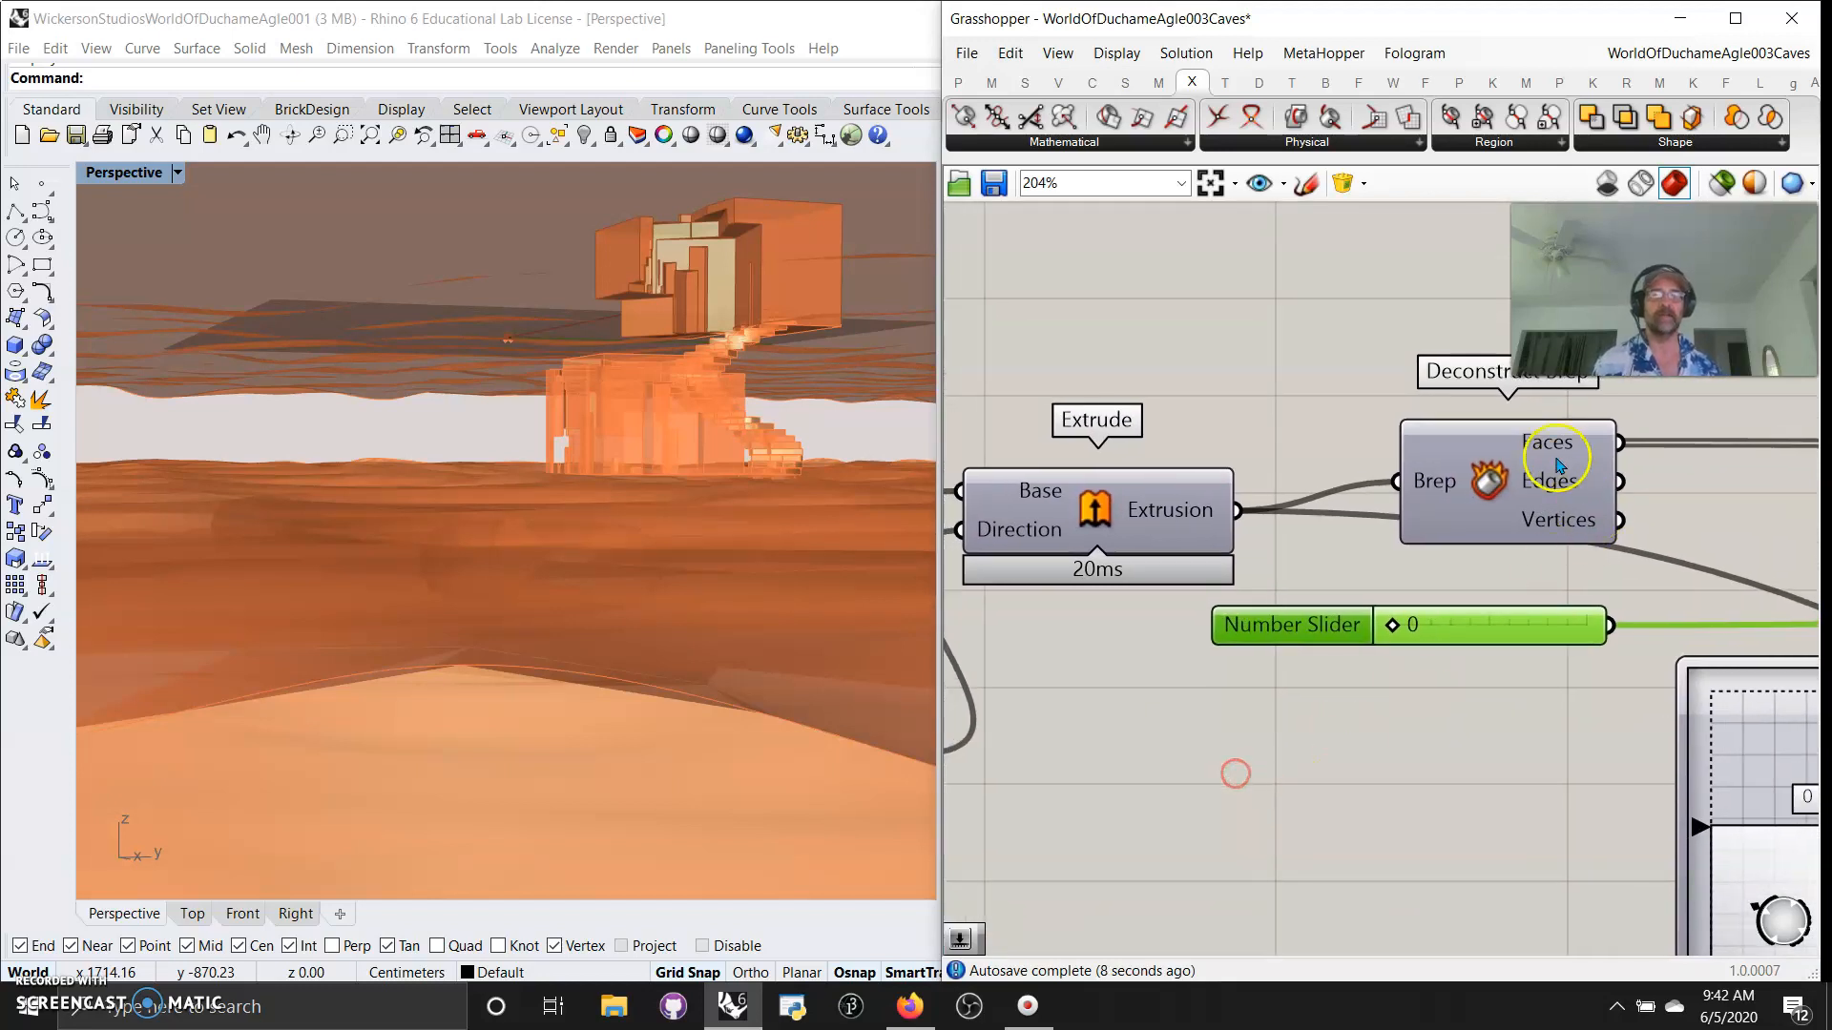
right_click_drag(1546, 767, 1370, 760)
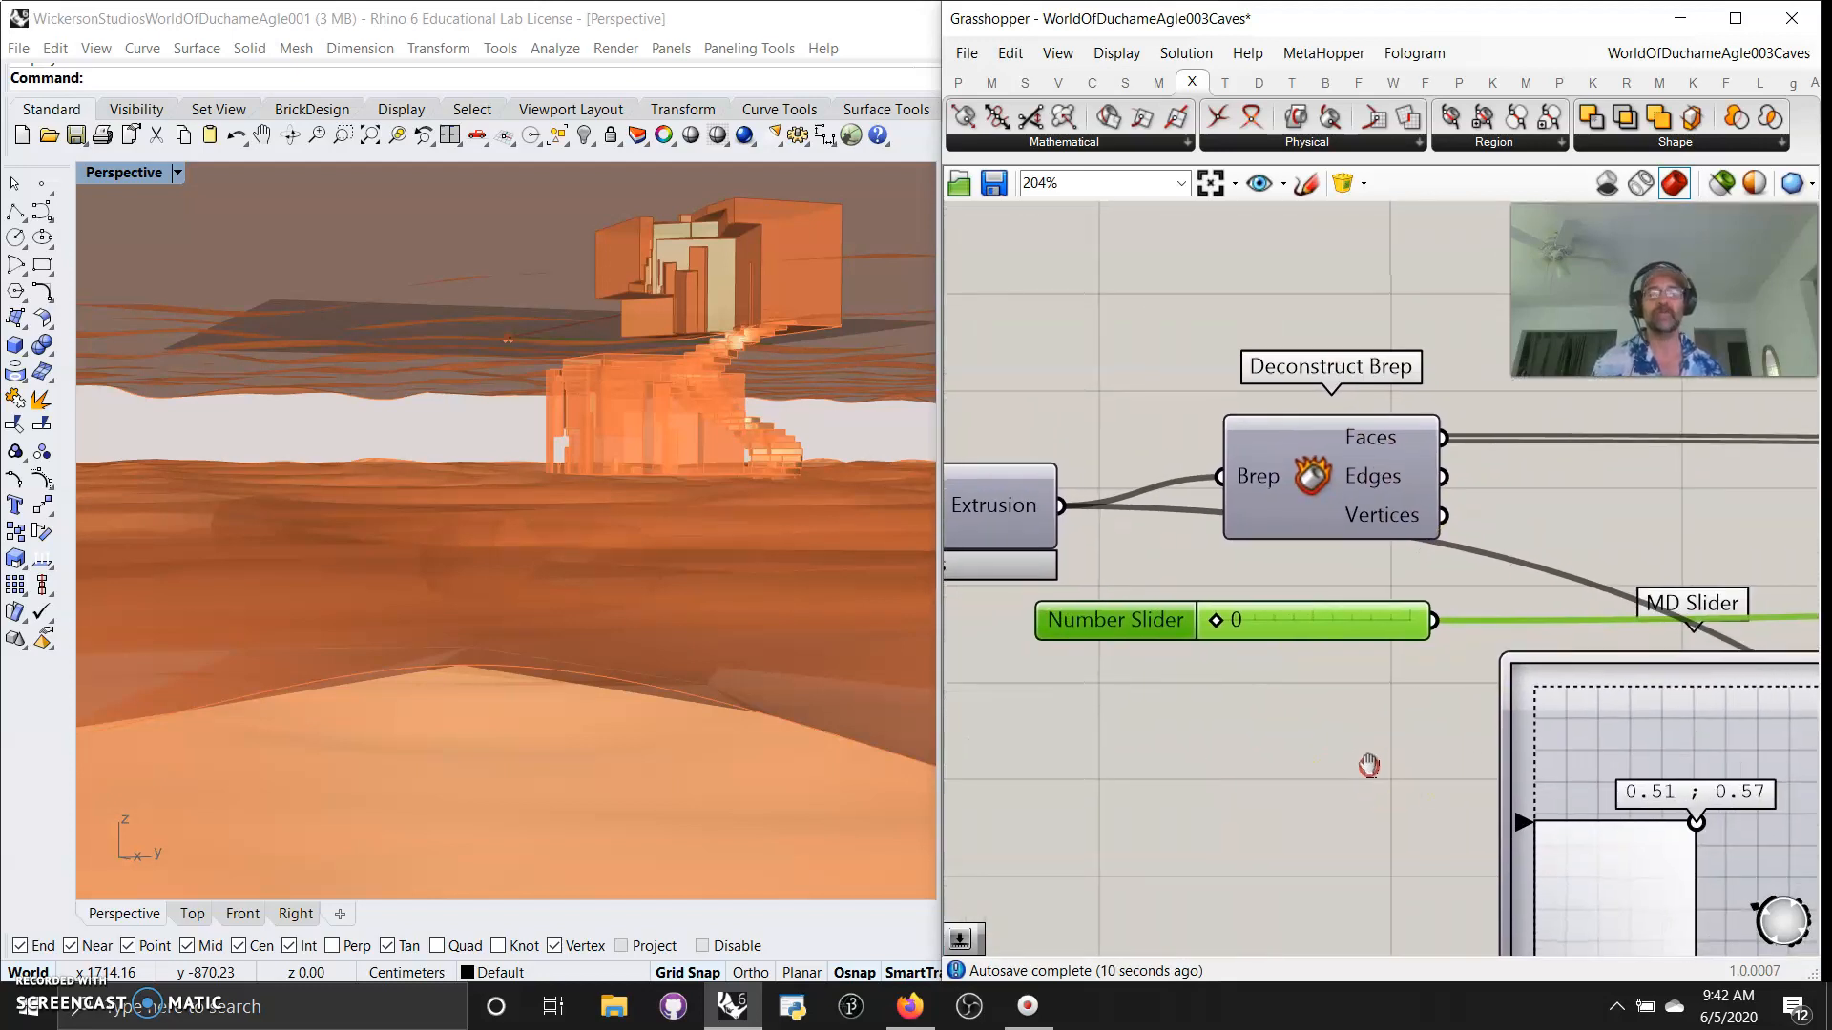
scroll(1372, 762, "down", 2)
scroll(1339, 816, "down", 8)
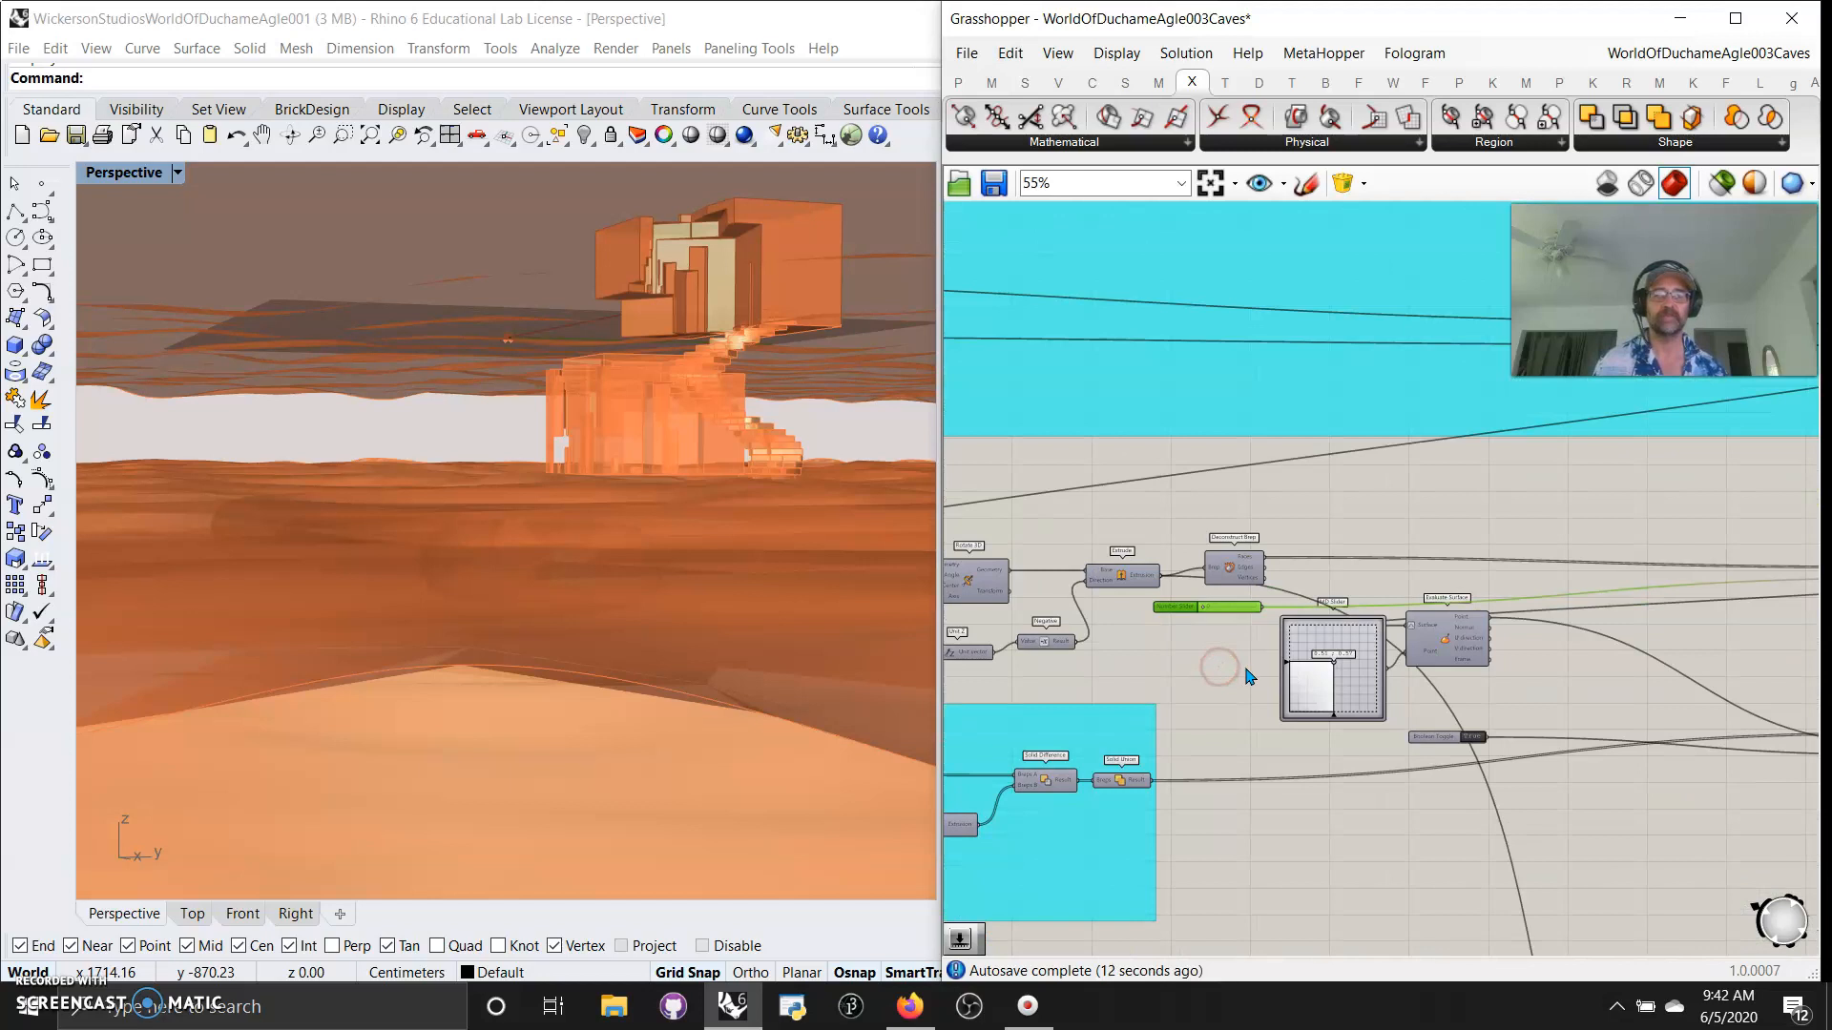
scroll(1452, 706, "up", 7)
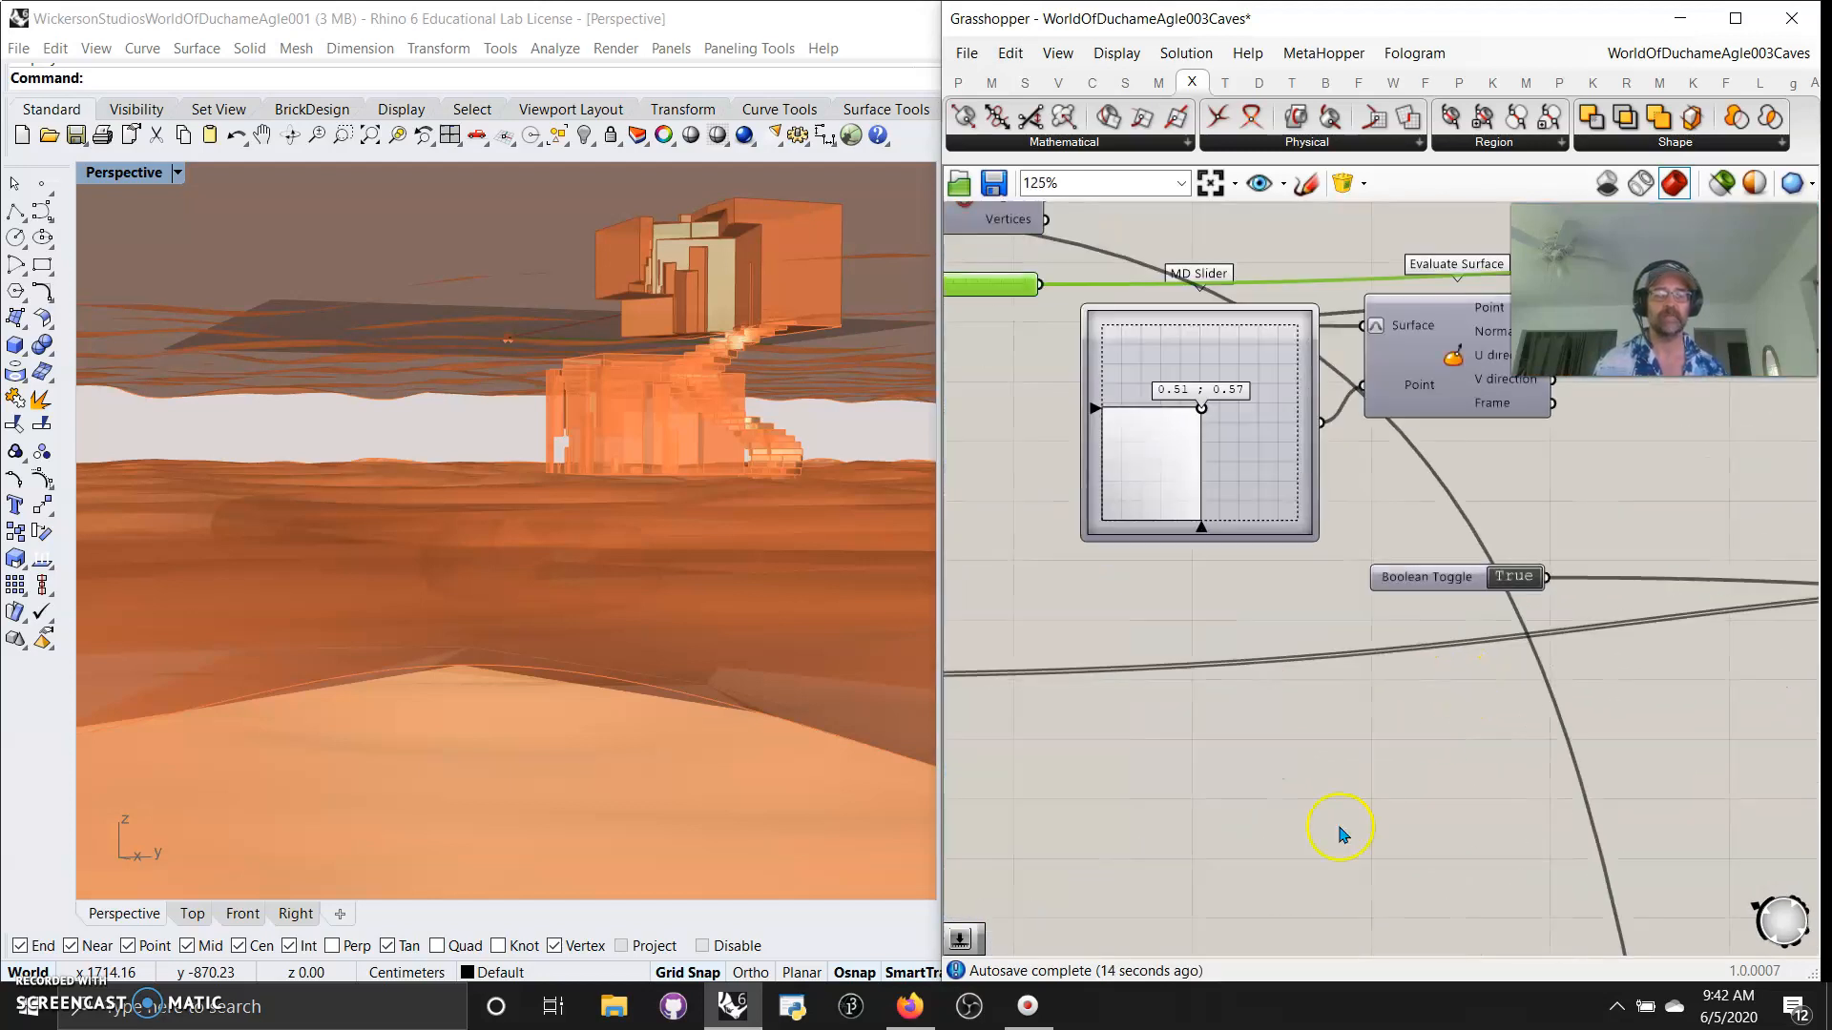
right_click_drag(1317, 805, 1686, 792)
scroll(1402, 714, "down", 3)
right_click_drag(1320, 792, 1486, 735)
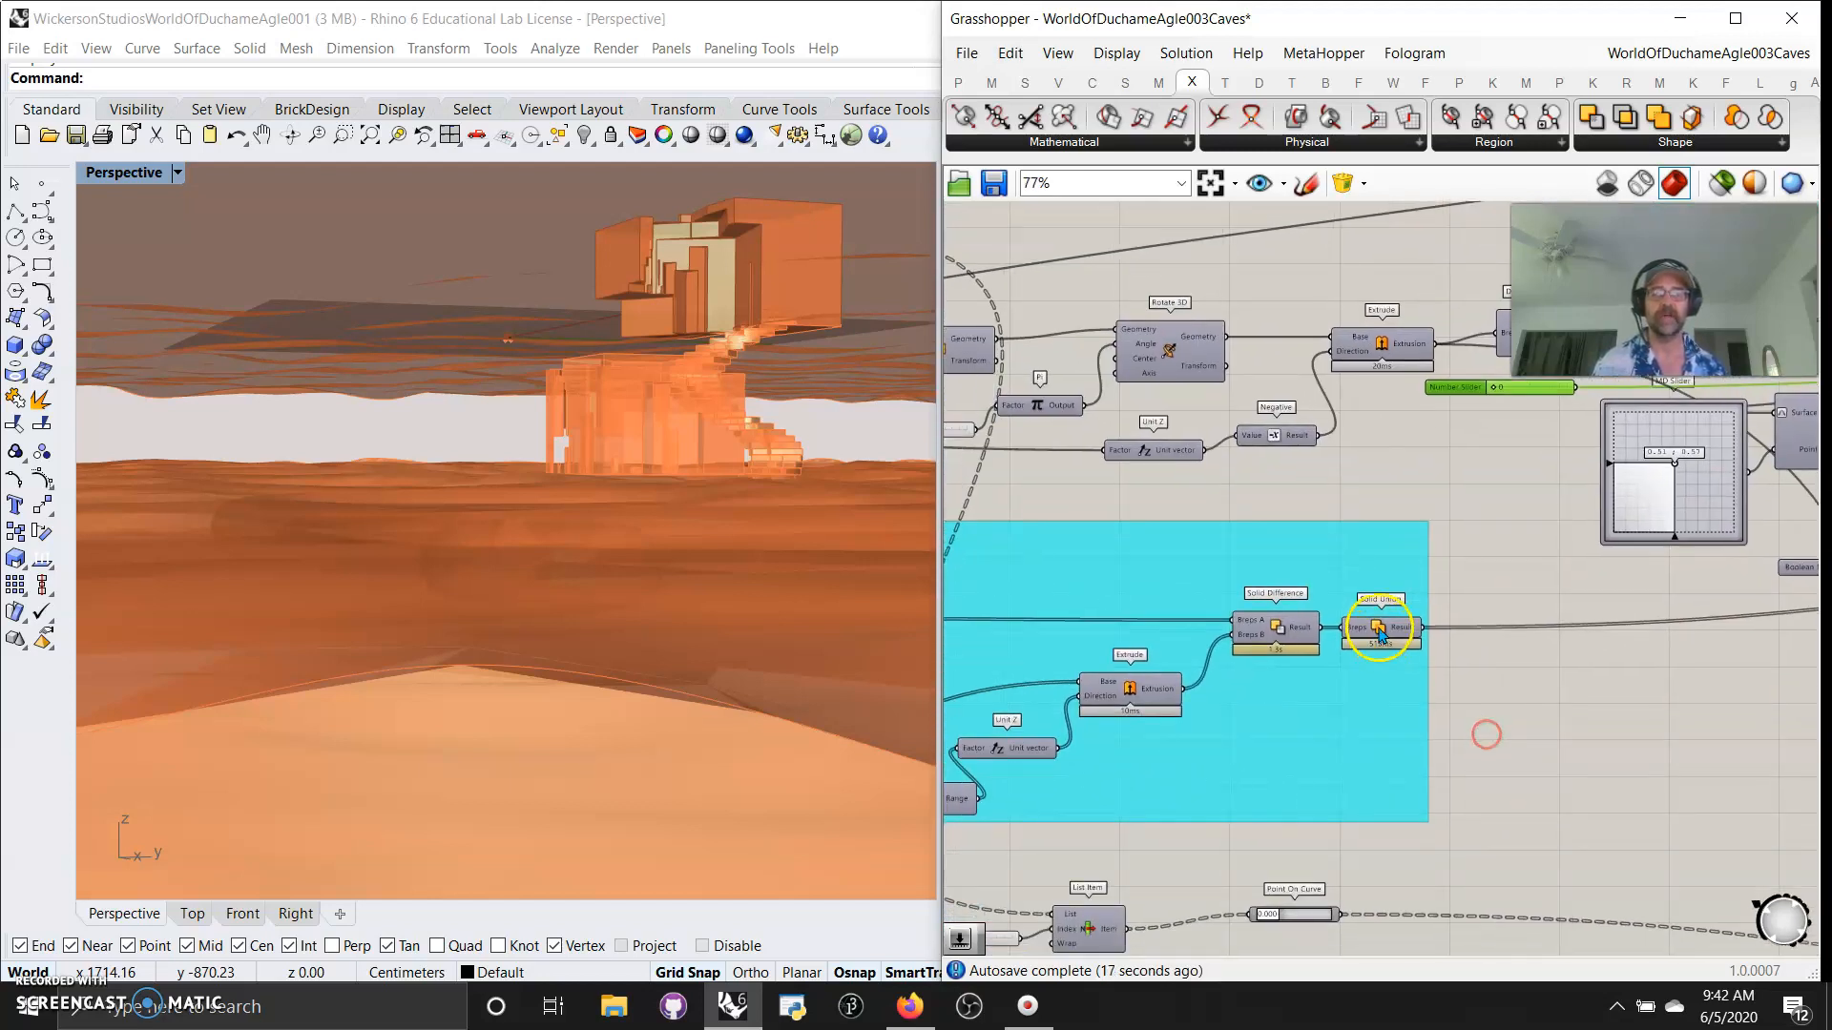
scroll(1464, 649, "down", 7)
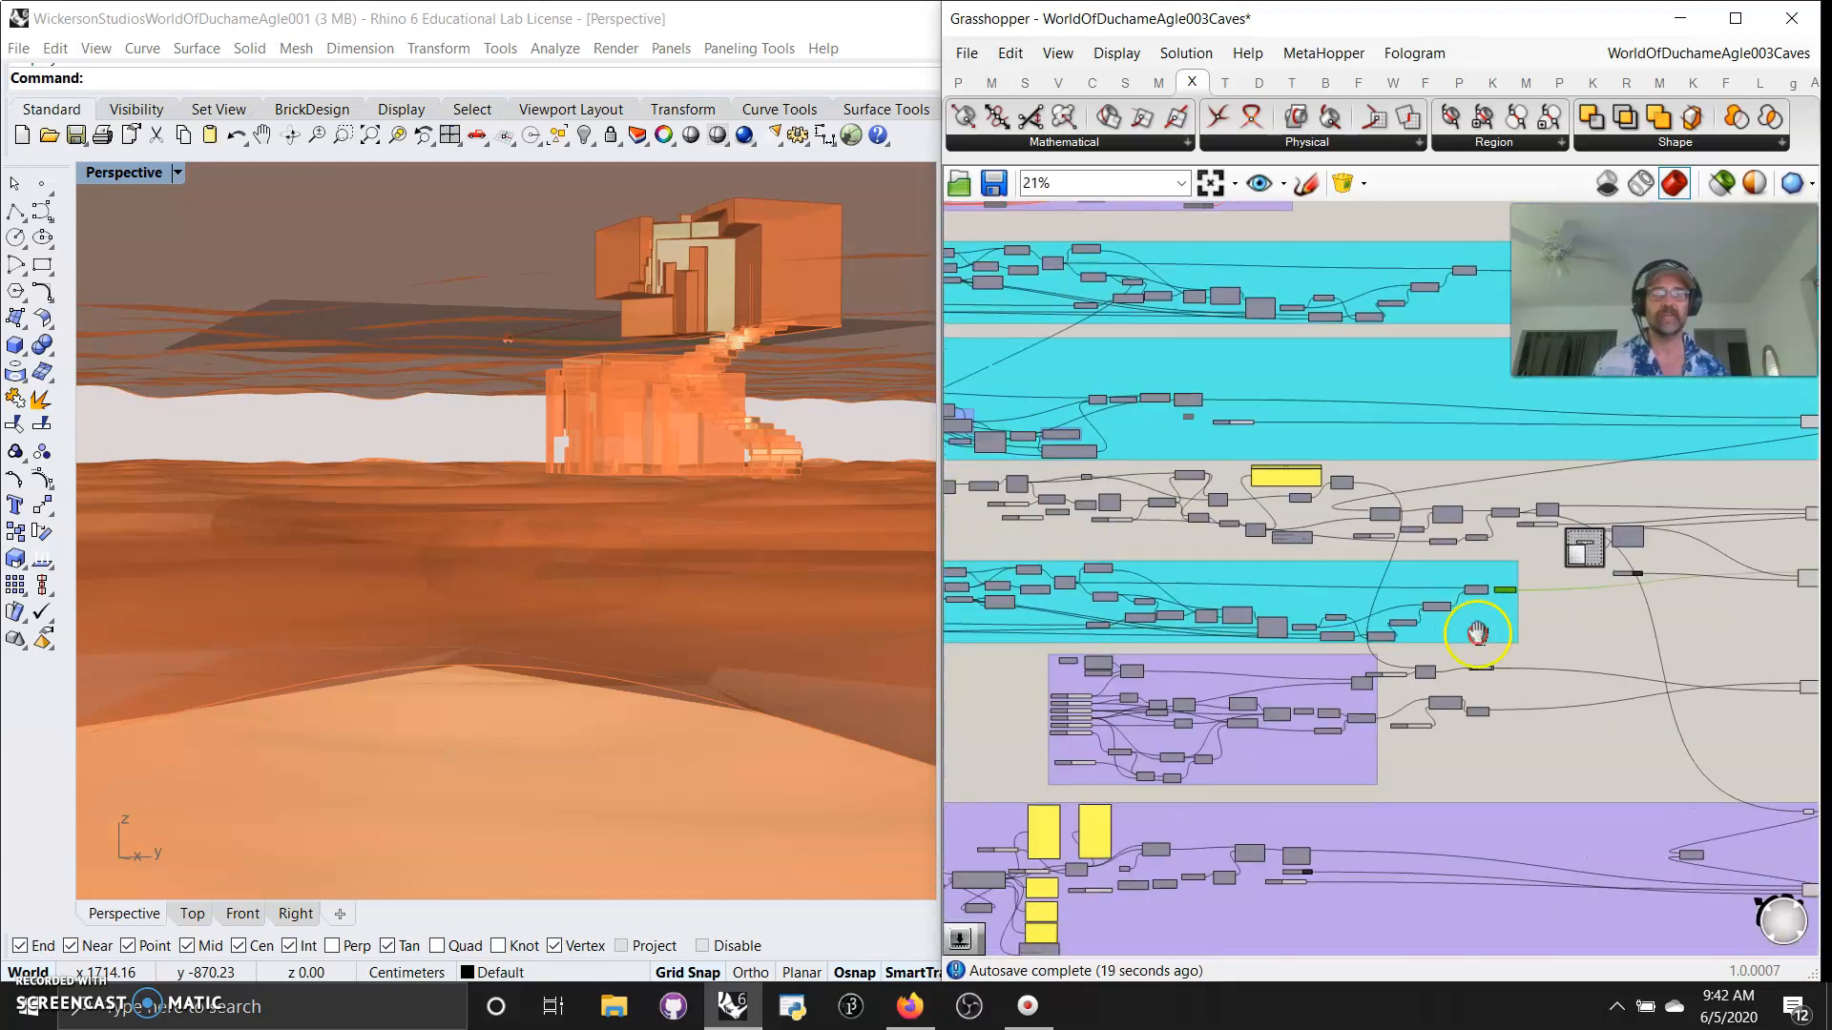
Examine the stair group from Arc, Loft and Extrude through its List Item, Scale and Brep Join components.
scroll(1412, 713, "up", 7)
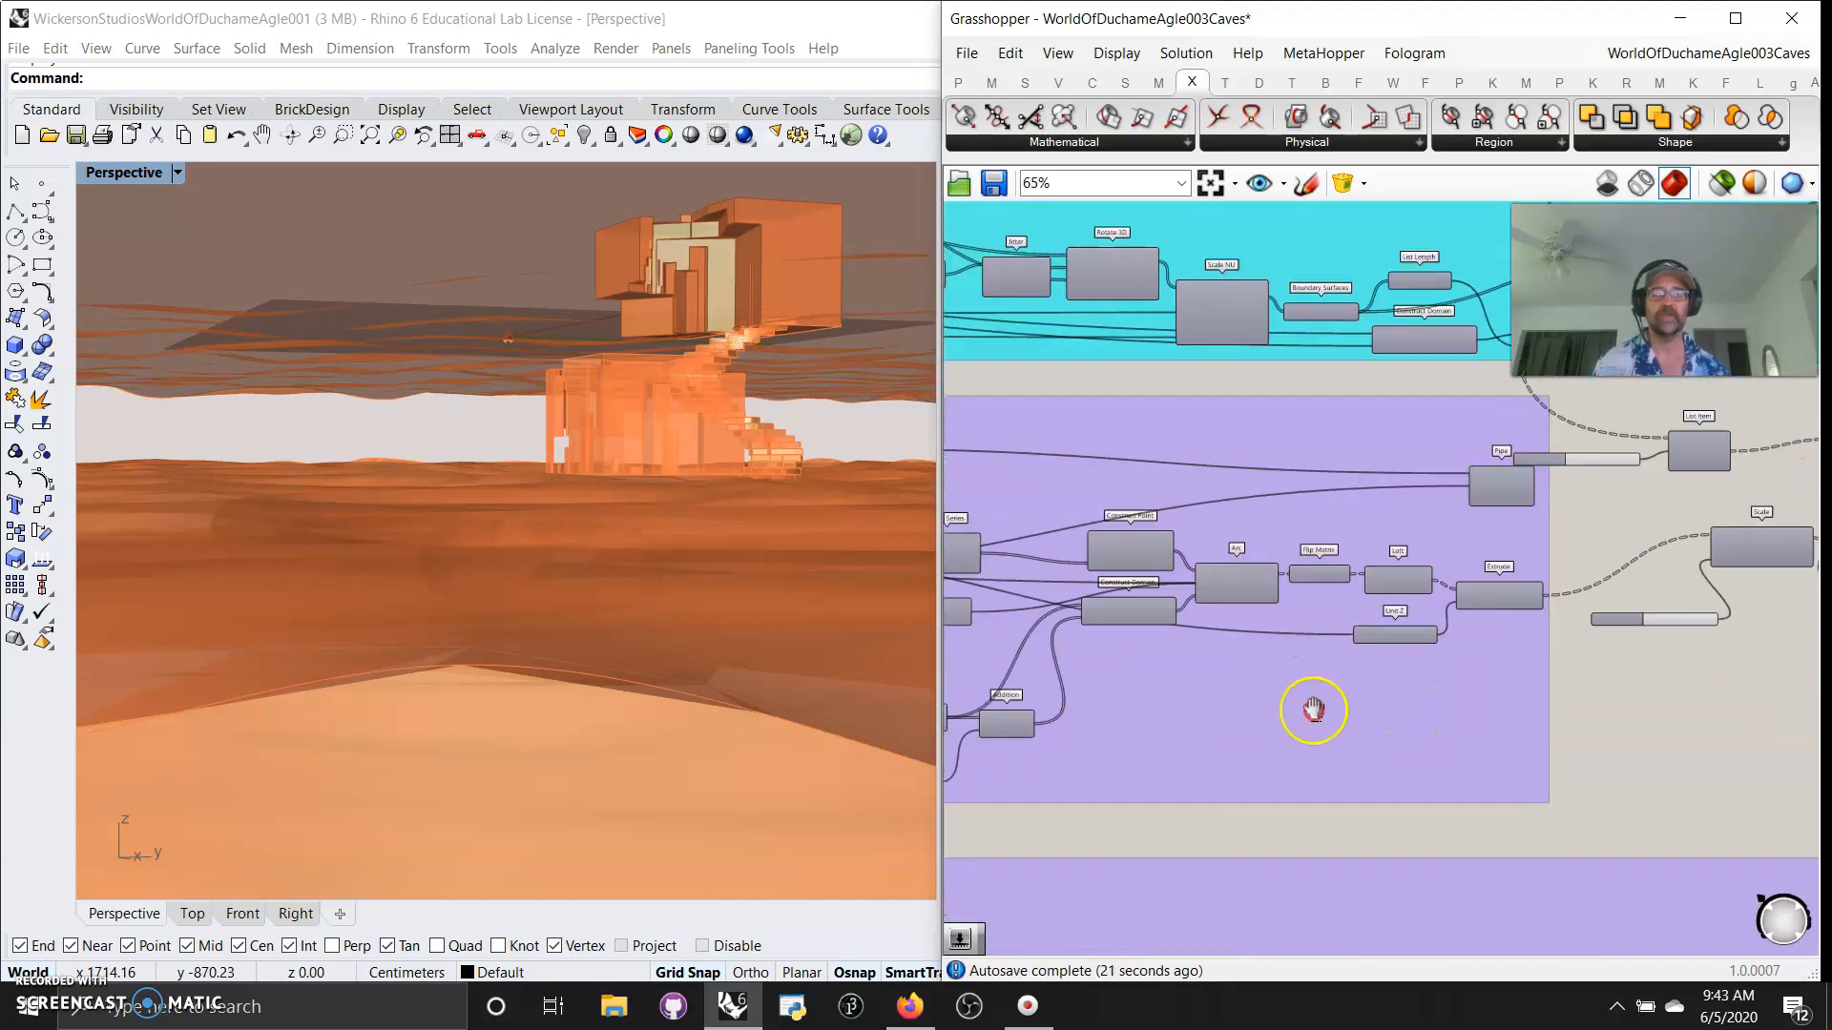
right_click_drag(1453, 704, 1703, 776)
right_click_drag(1161, 704, 1409, 733)
scroll(1409, 732, "down", 2)
right_click_drag(1646, 745, 1148, 684)
right_click_drag(1456, 746, 1289, 724)
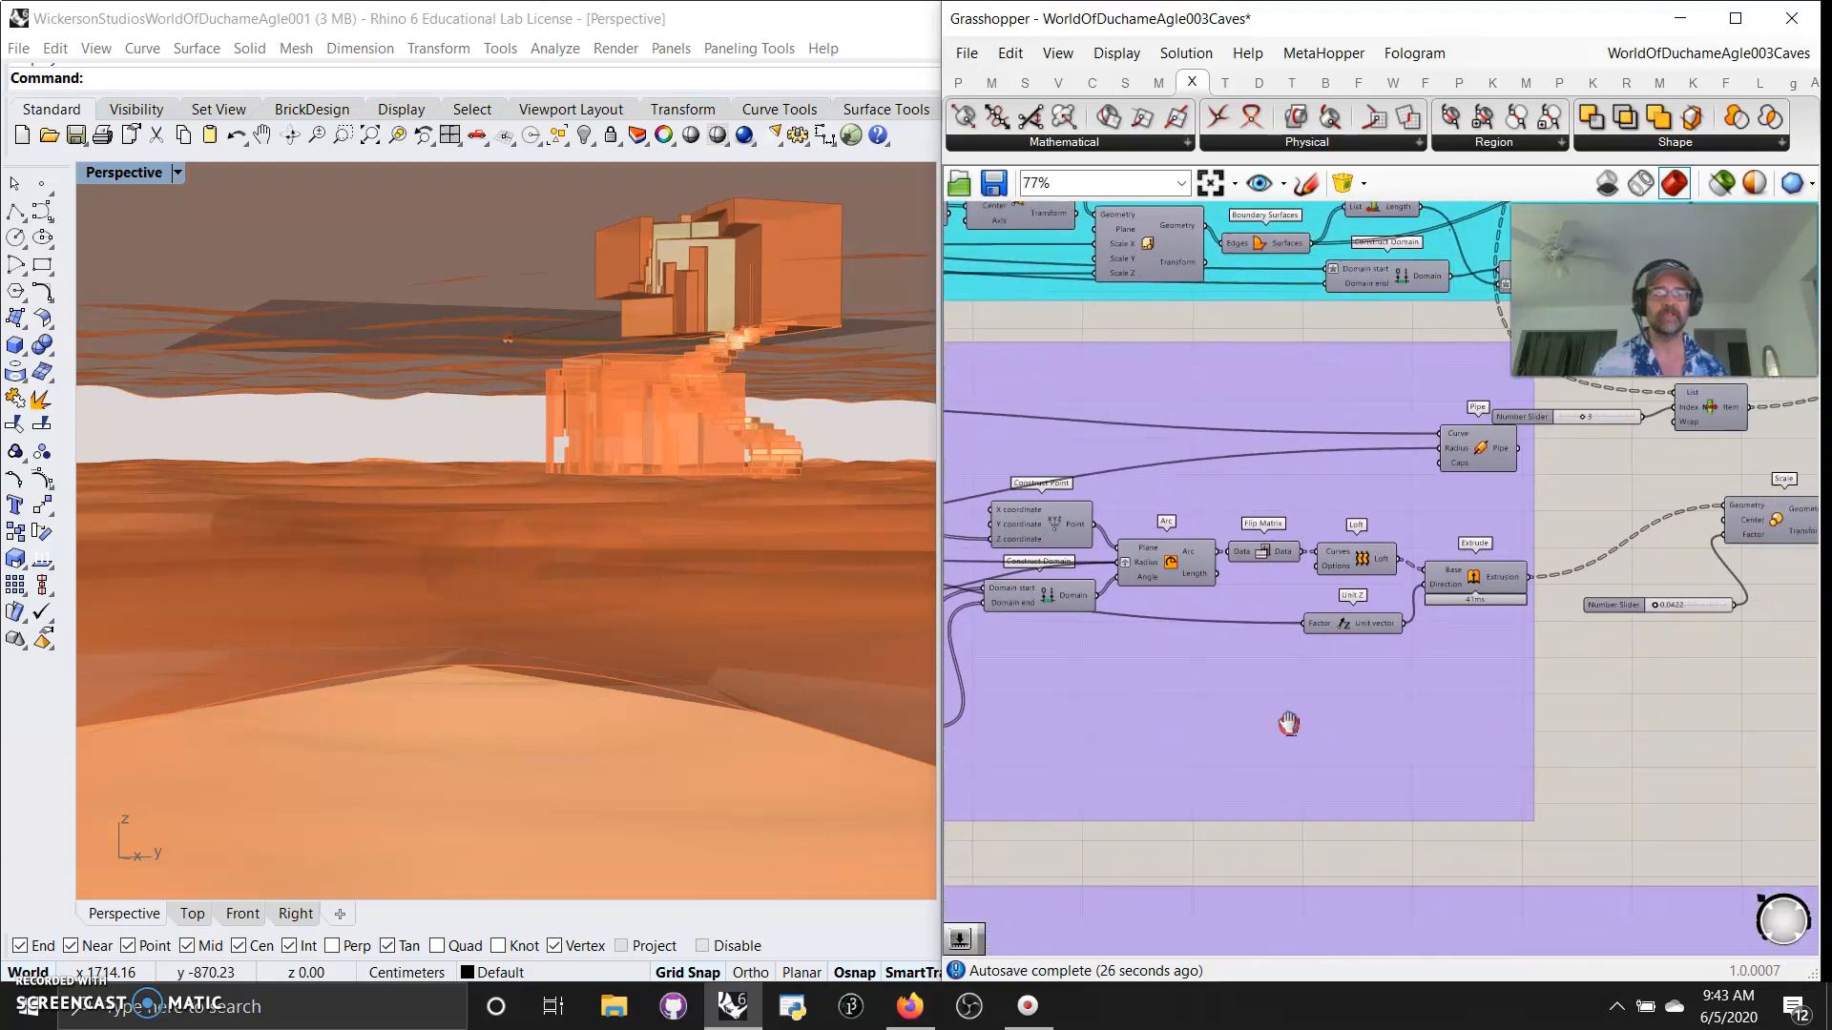
mouse_move(1562, 703)
right_mouse_down()
mouse_move(1451, 642)
mouse_move(1187, 683)
right_mouse_up()
mouse_move(1480, 671)
right_mouse_down()
mouse_move(1357, 677)
mouse_move(1345, 708)
right_mouse_up()
scroll(1400, 576, "up", 2)
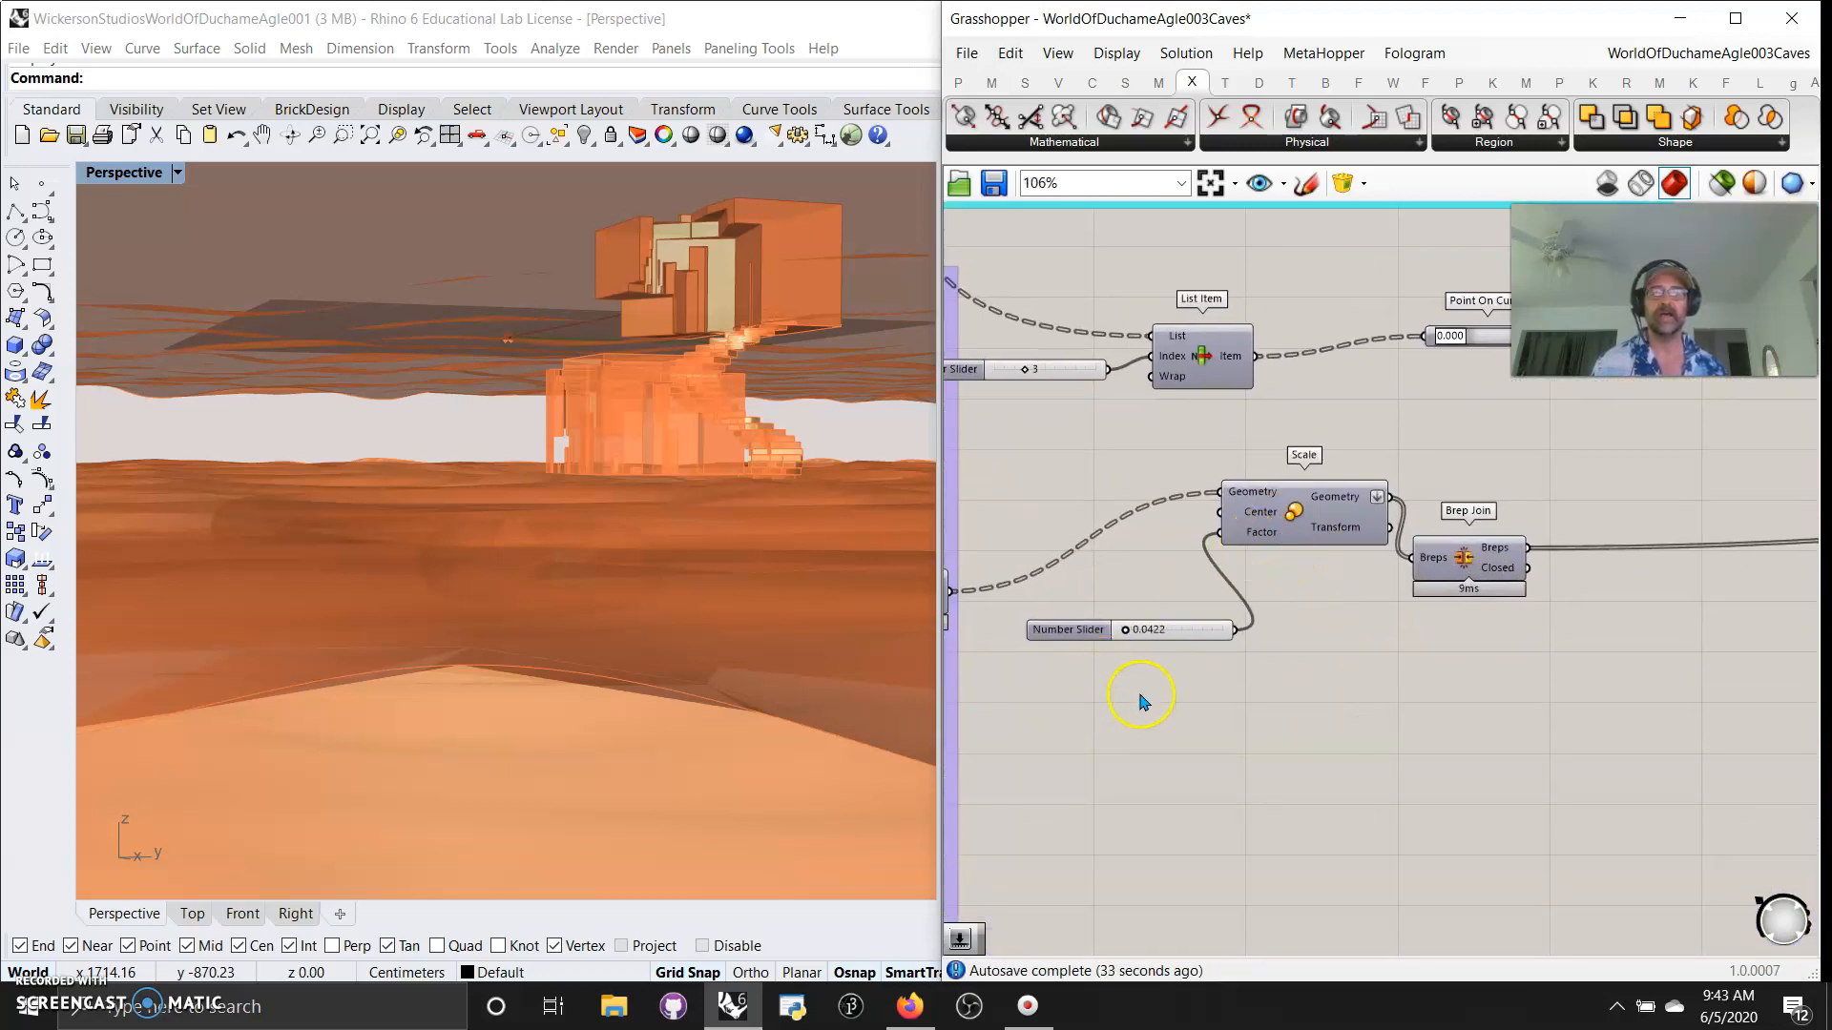
right_click_drag(1240, 731, 1341, 622)
Orbit the model to a lower view and set the slider feeding the stair's Line SDL length to 2513.
mouse_move(509, 706)
right_mouse_down()
mouse_move(544, 727)
mouse_move(545, 710)
right_mouse_up()
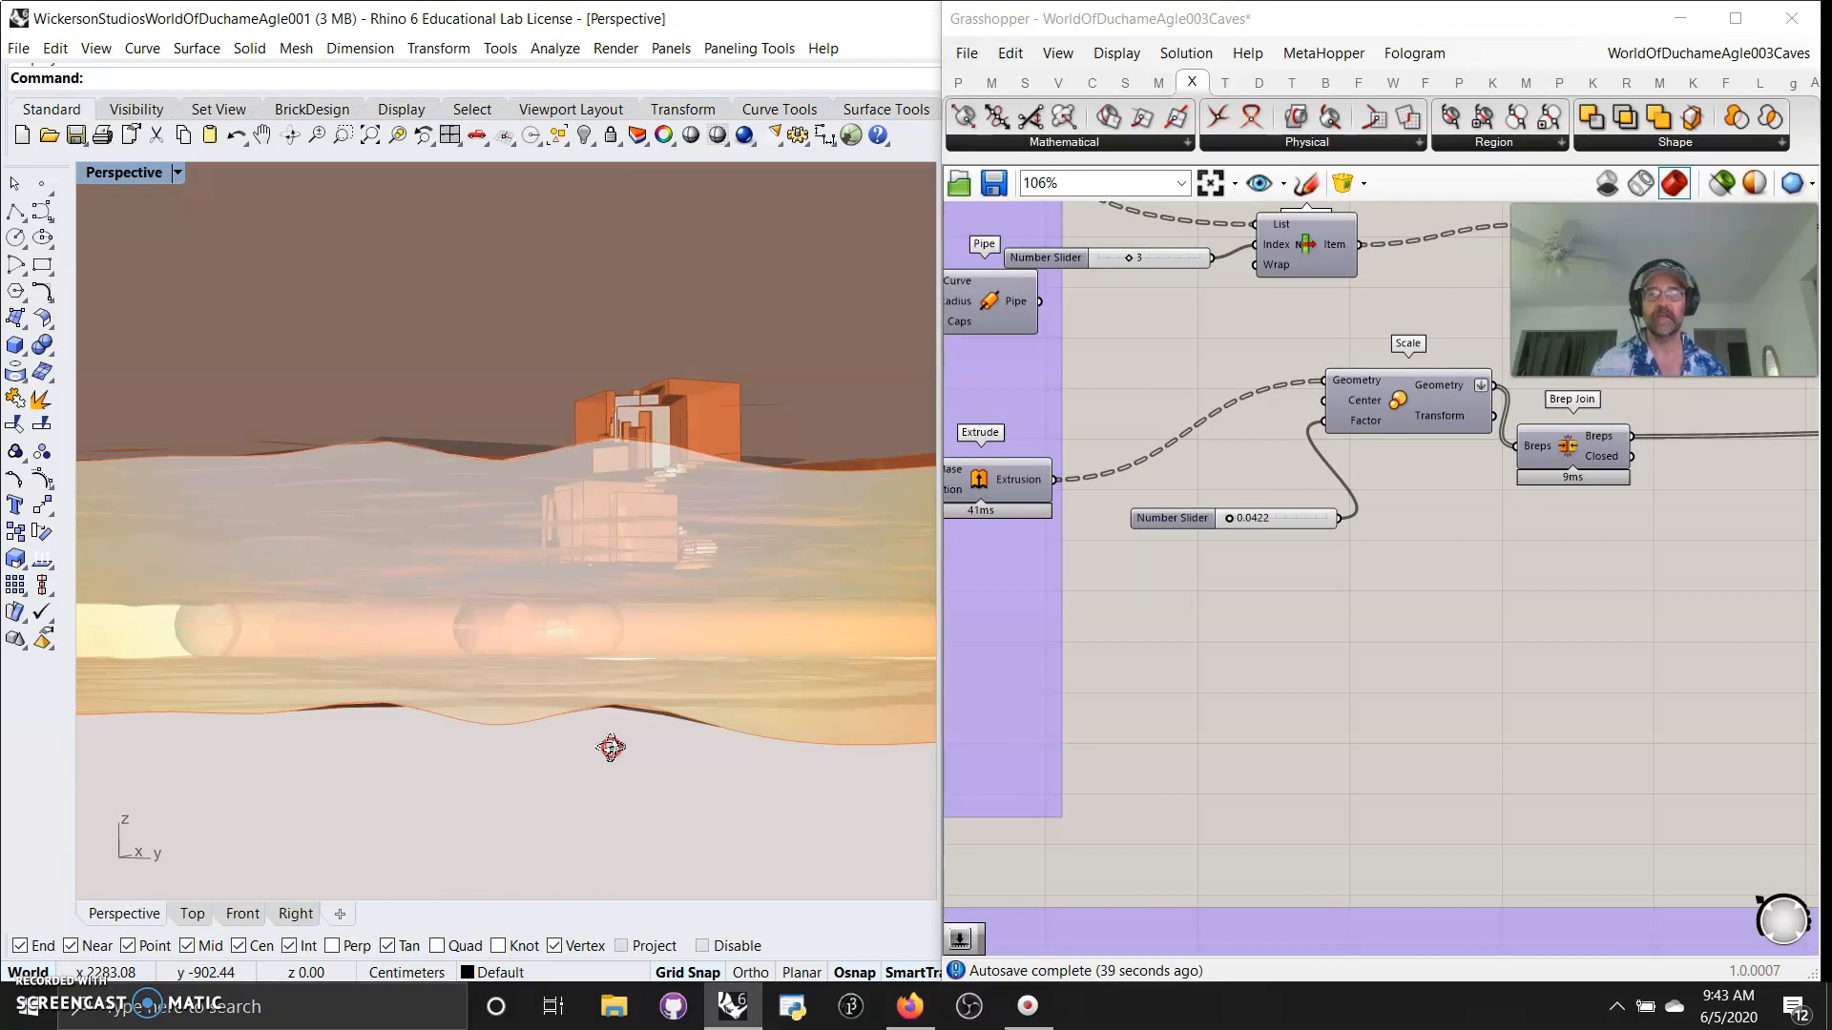
left_click(1056, 744)
right_click_drag(1056, 742, 1602, 724)
right_click_drag(1171, 666, 1696, 694)
mouse_move(1260, 607)
right_mouse_down()
mouse_move(1680, 684)
mouse_move(1382, 614)
mouse_move(1450, 639)
right_mouse_up()
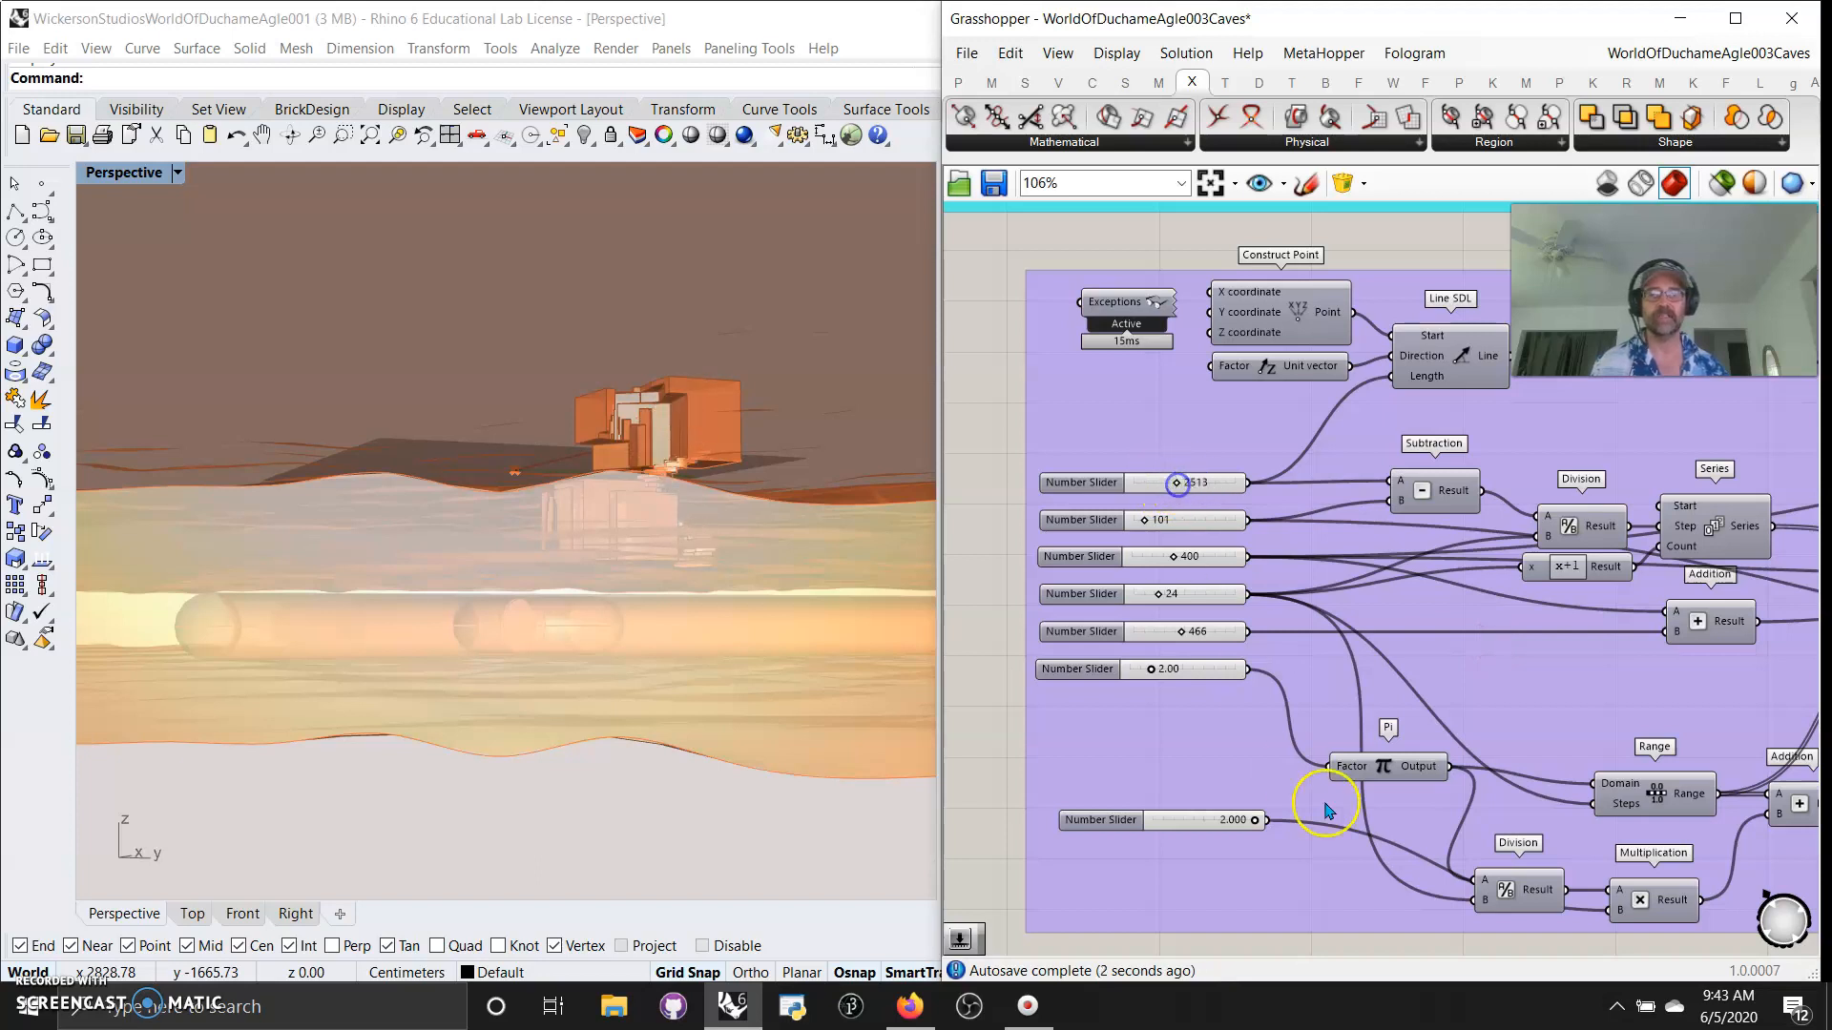
Set the slider feeding the stair's lower Division component to 2.000 and increase the third slider in the stair group.
scroll(1251, 438, "down", 5)
mouse_move(1255, 438)
right_mouse_down()
mouse_move(1216, 901)
mouse_move(1275, 839)
mouse_move(1451, 744)
mouse_move(1460, 655)
mouse_move(1479, 679)
mouse_move(1558, 687)
right_mouse_up()
scroll(1390, 654, "up", 3)
right_click_drag(1116, 703, 1737, 621)
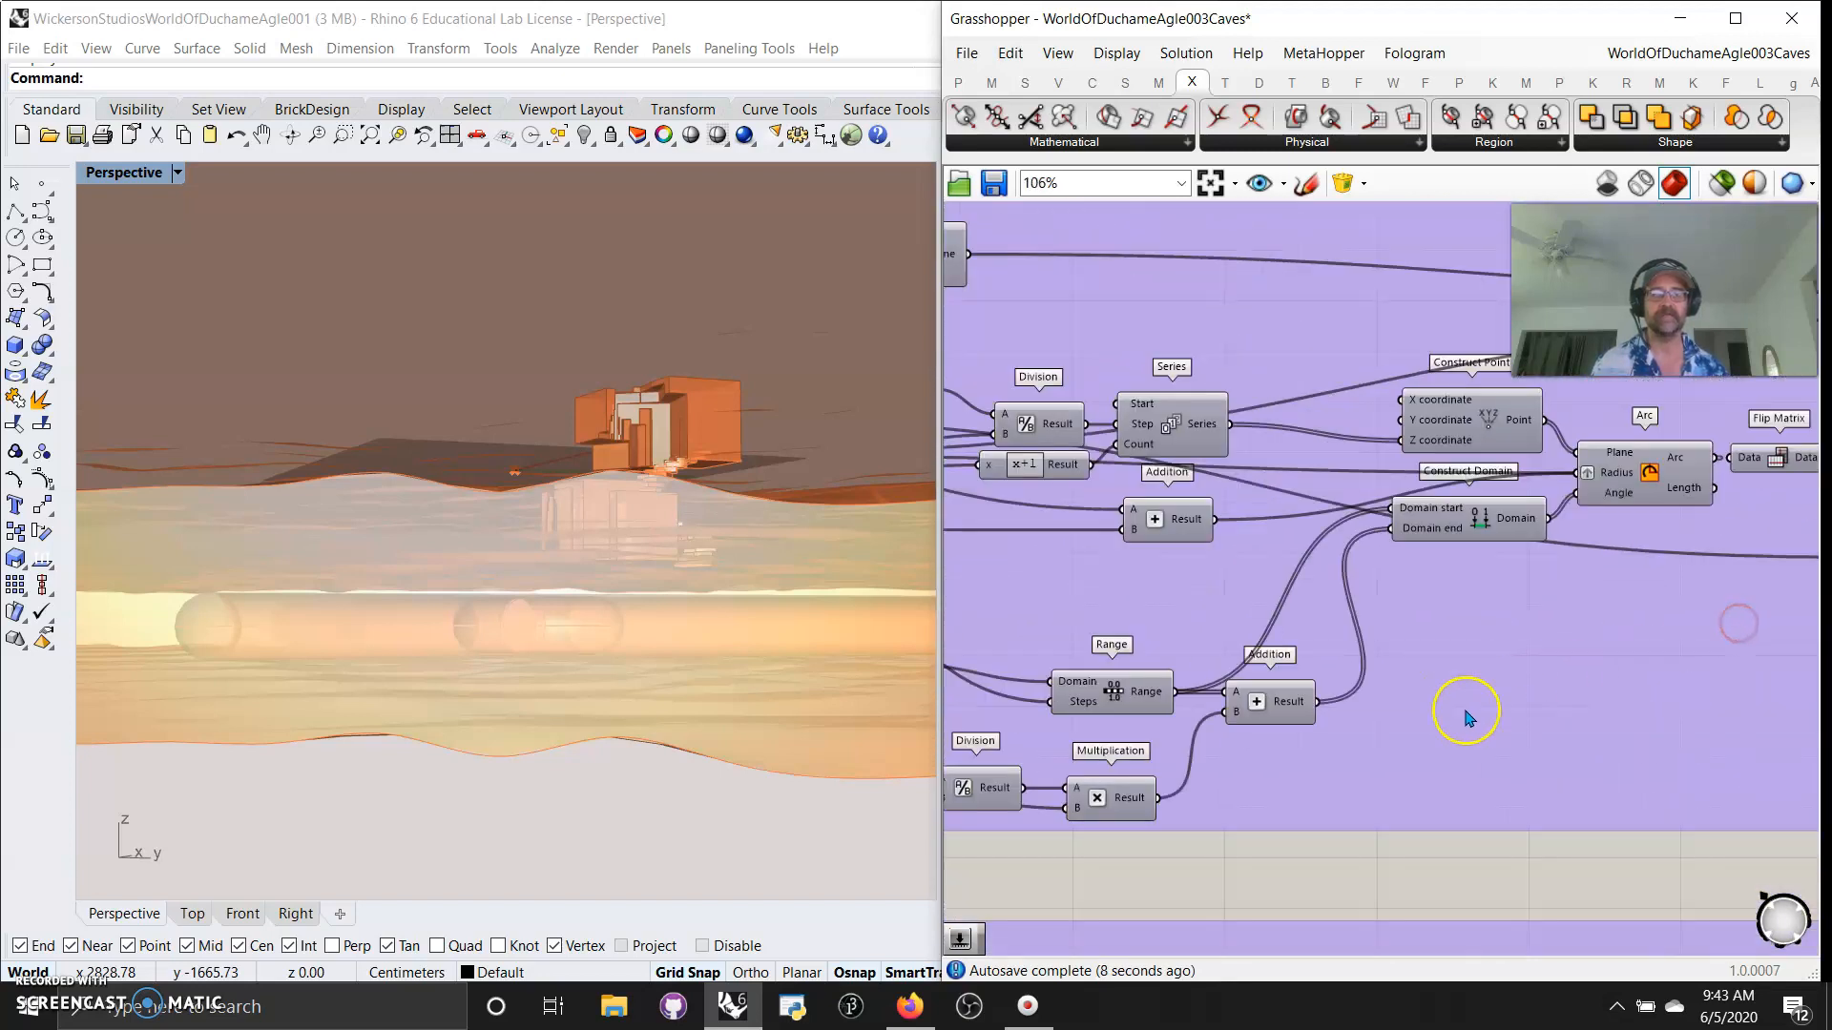
right_click_drag(1467, 718, 1758, 646)
right_click_drag(1190, 707, 1425, 680)
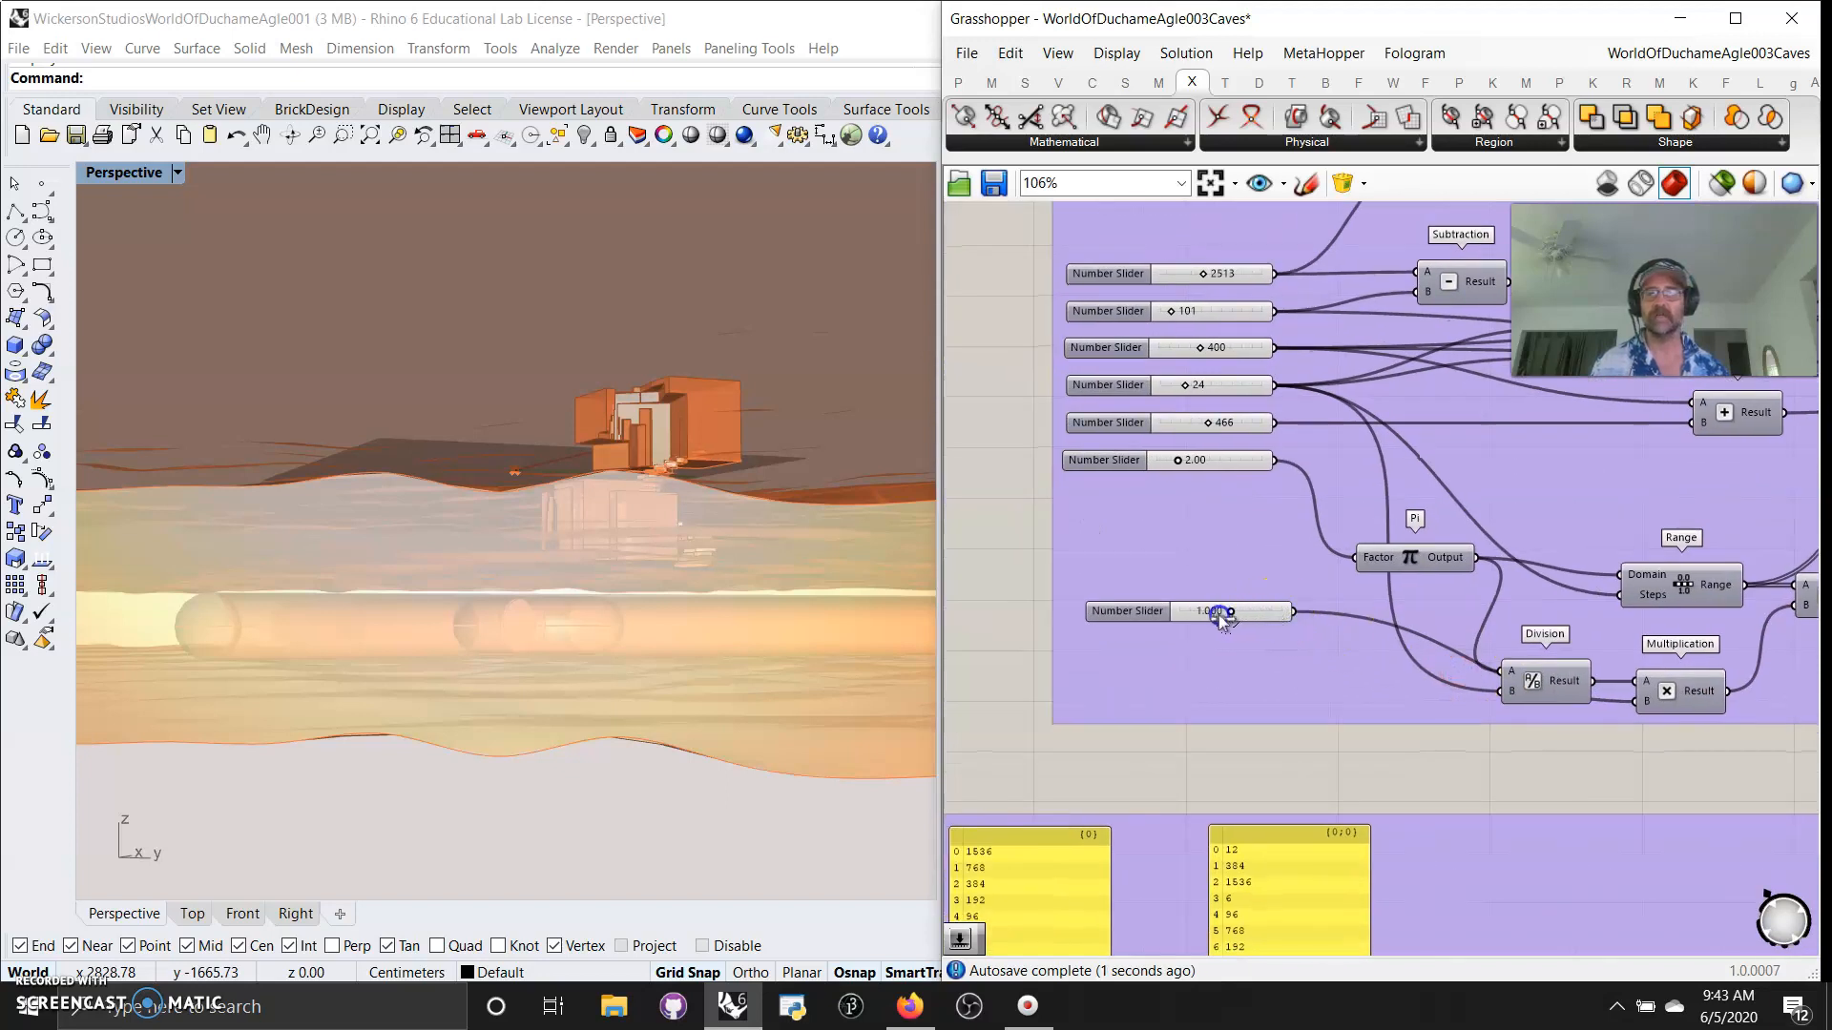
right_click_drag(1411, 498, 1253, 704)
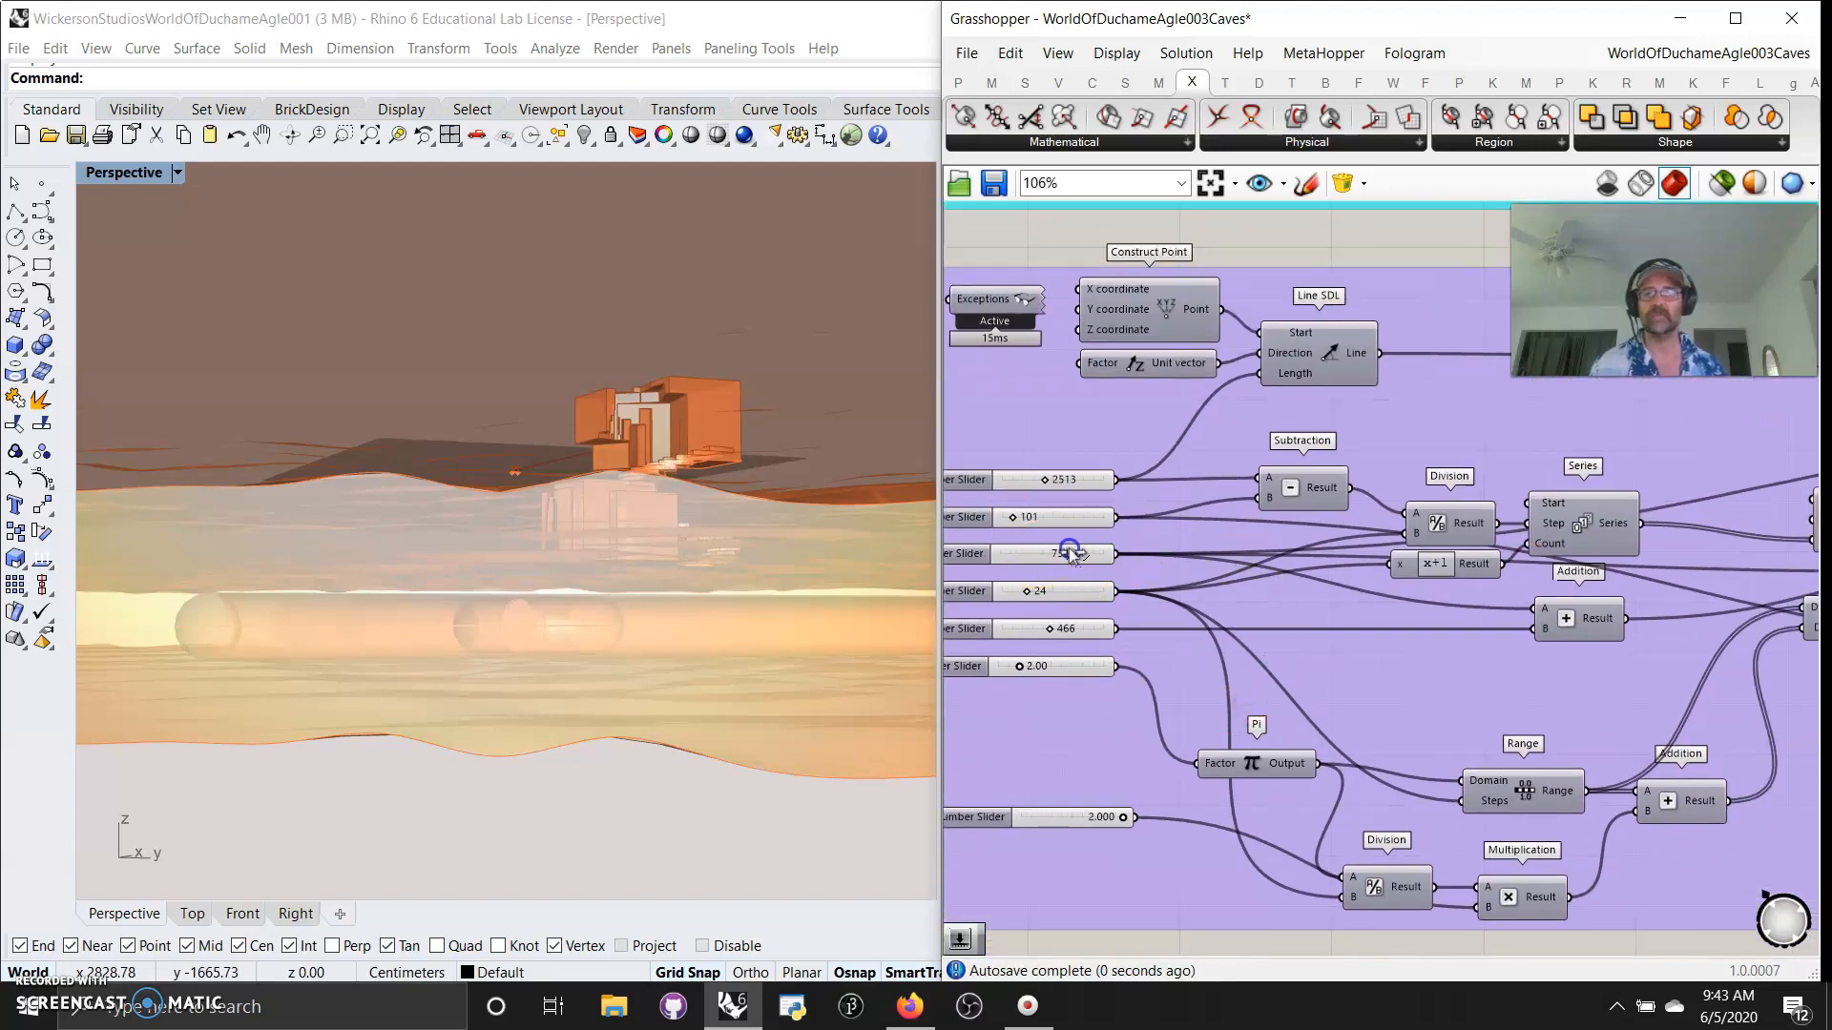
Resize the lower structure with the third slider in its group, trying 40 before choosing a larger value.
scroll(1078, 554, "down", 8)
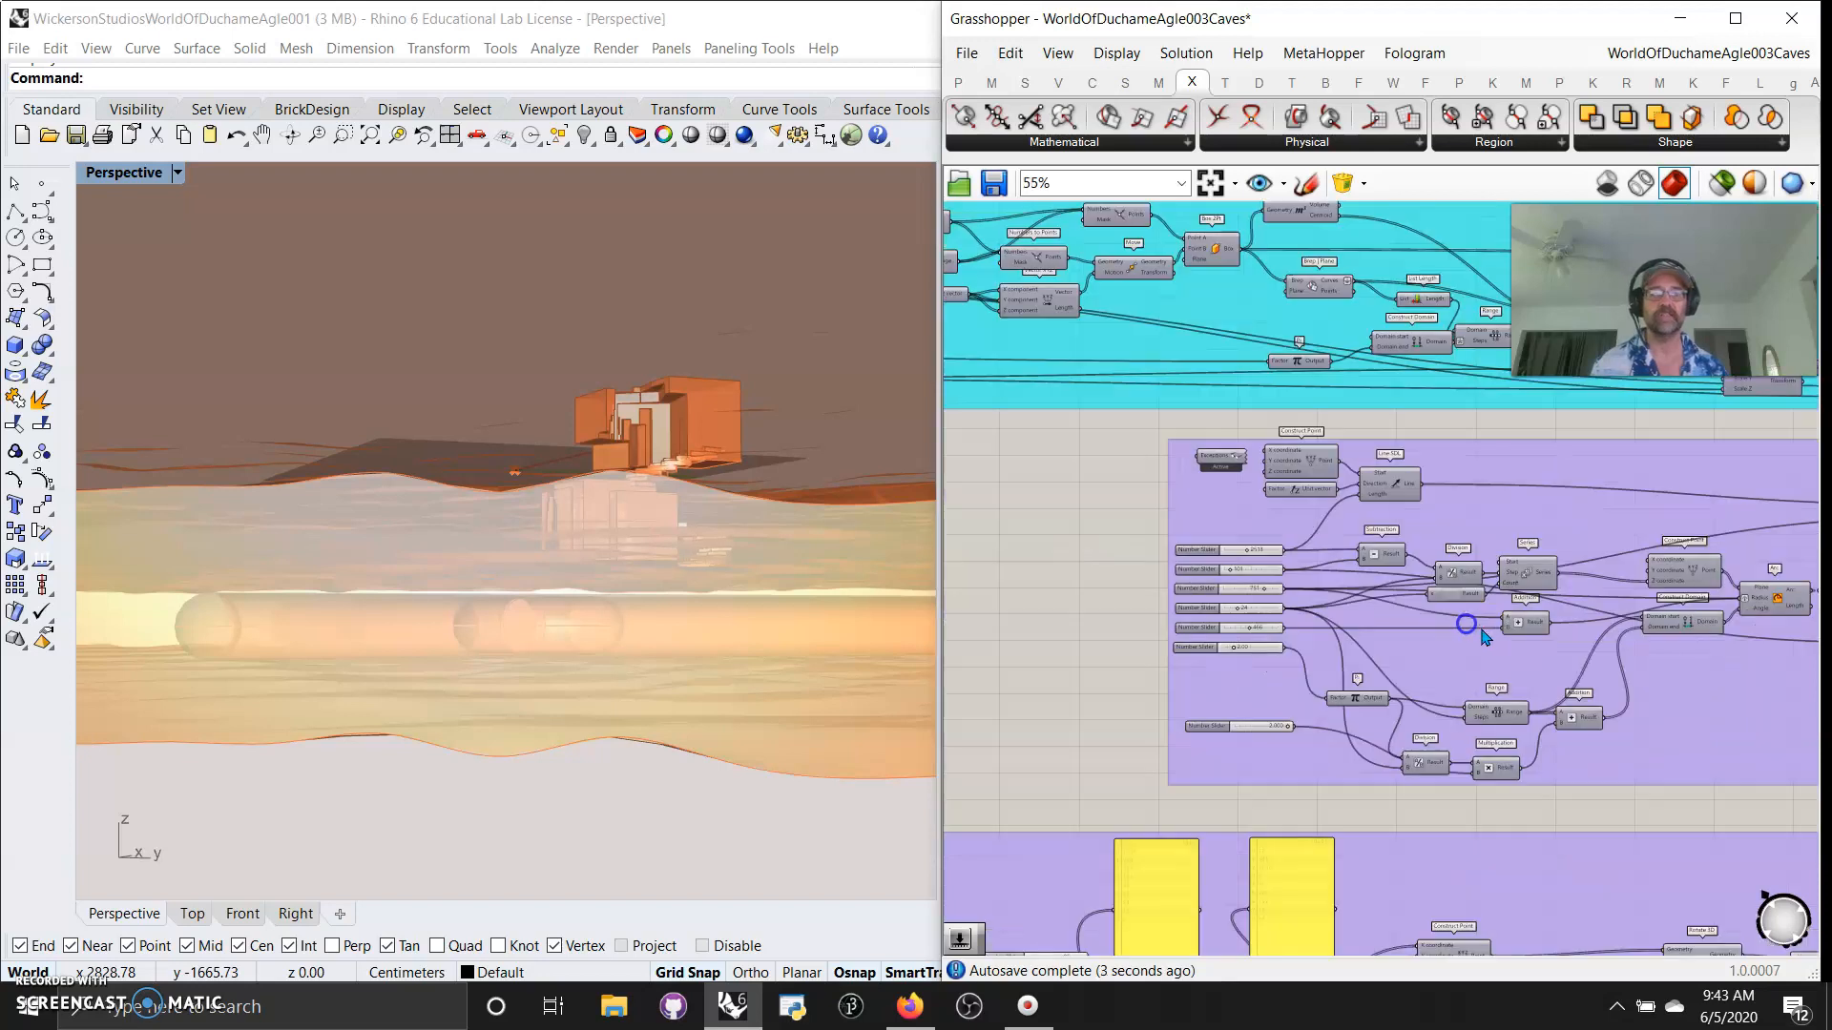
scroll(1470, 599, "up", 5)
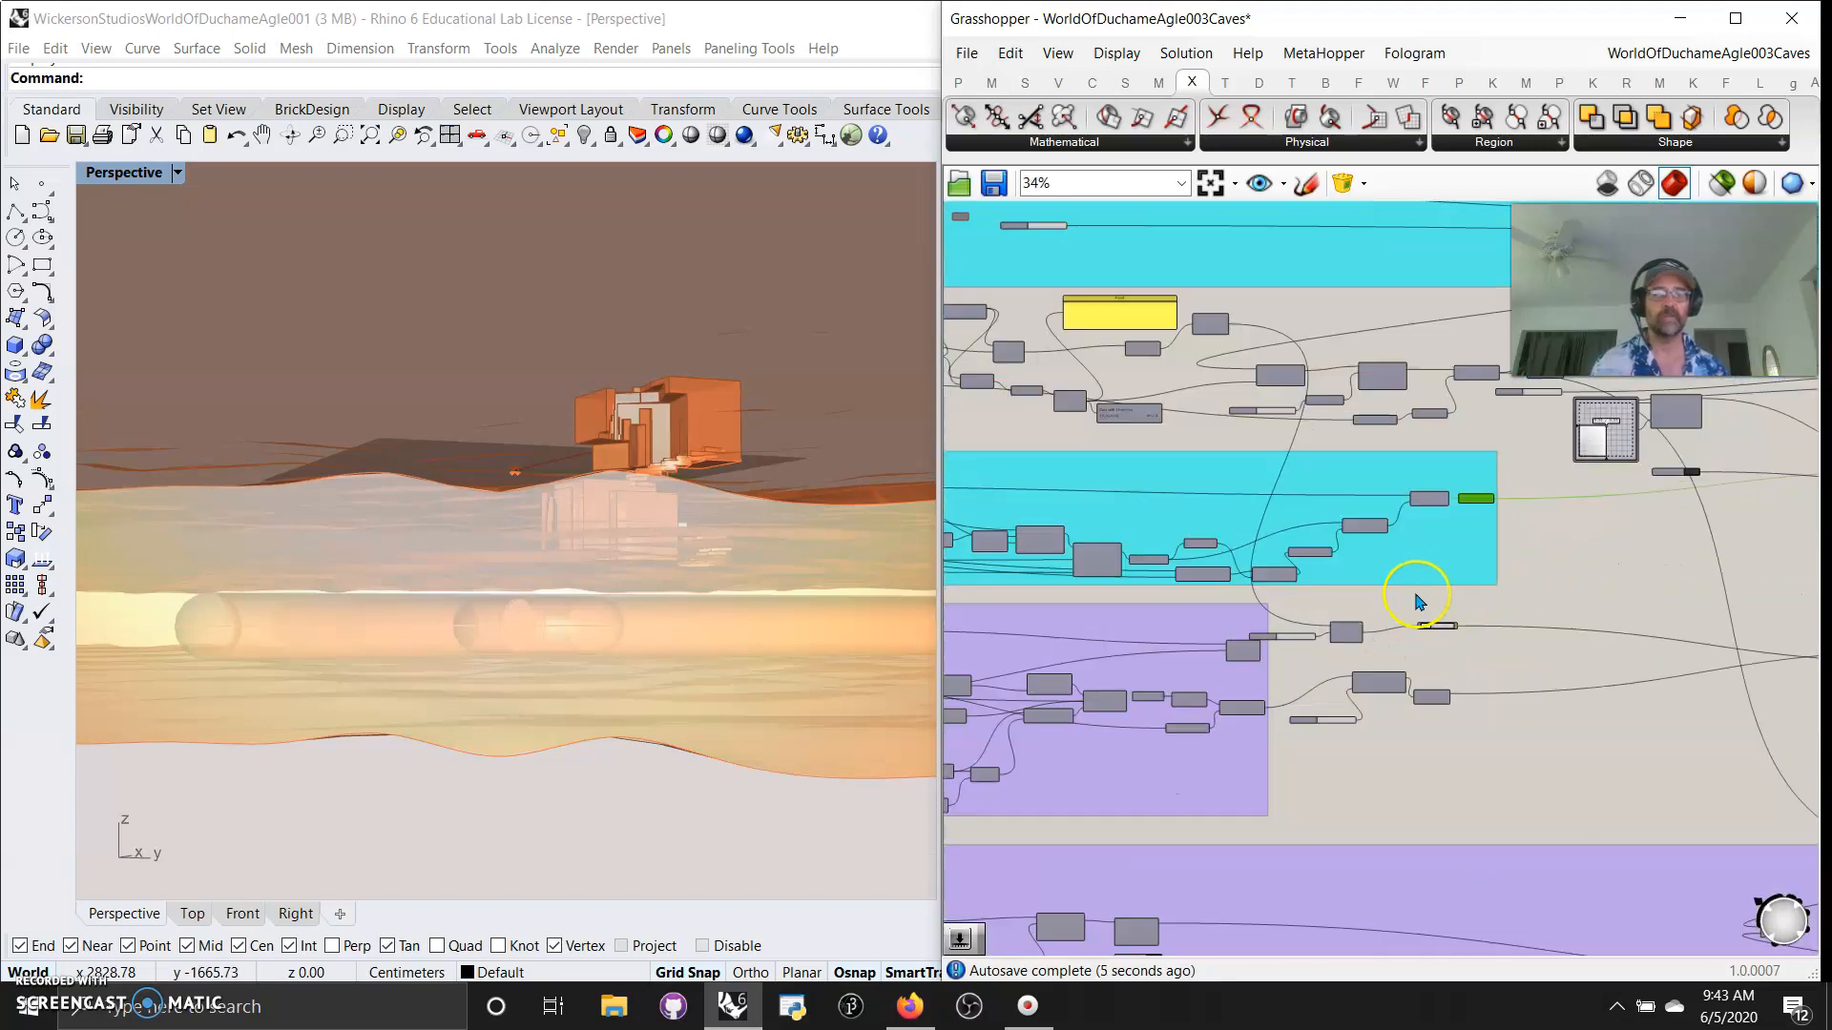
scroll(1480, 605, "up", 3)
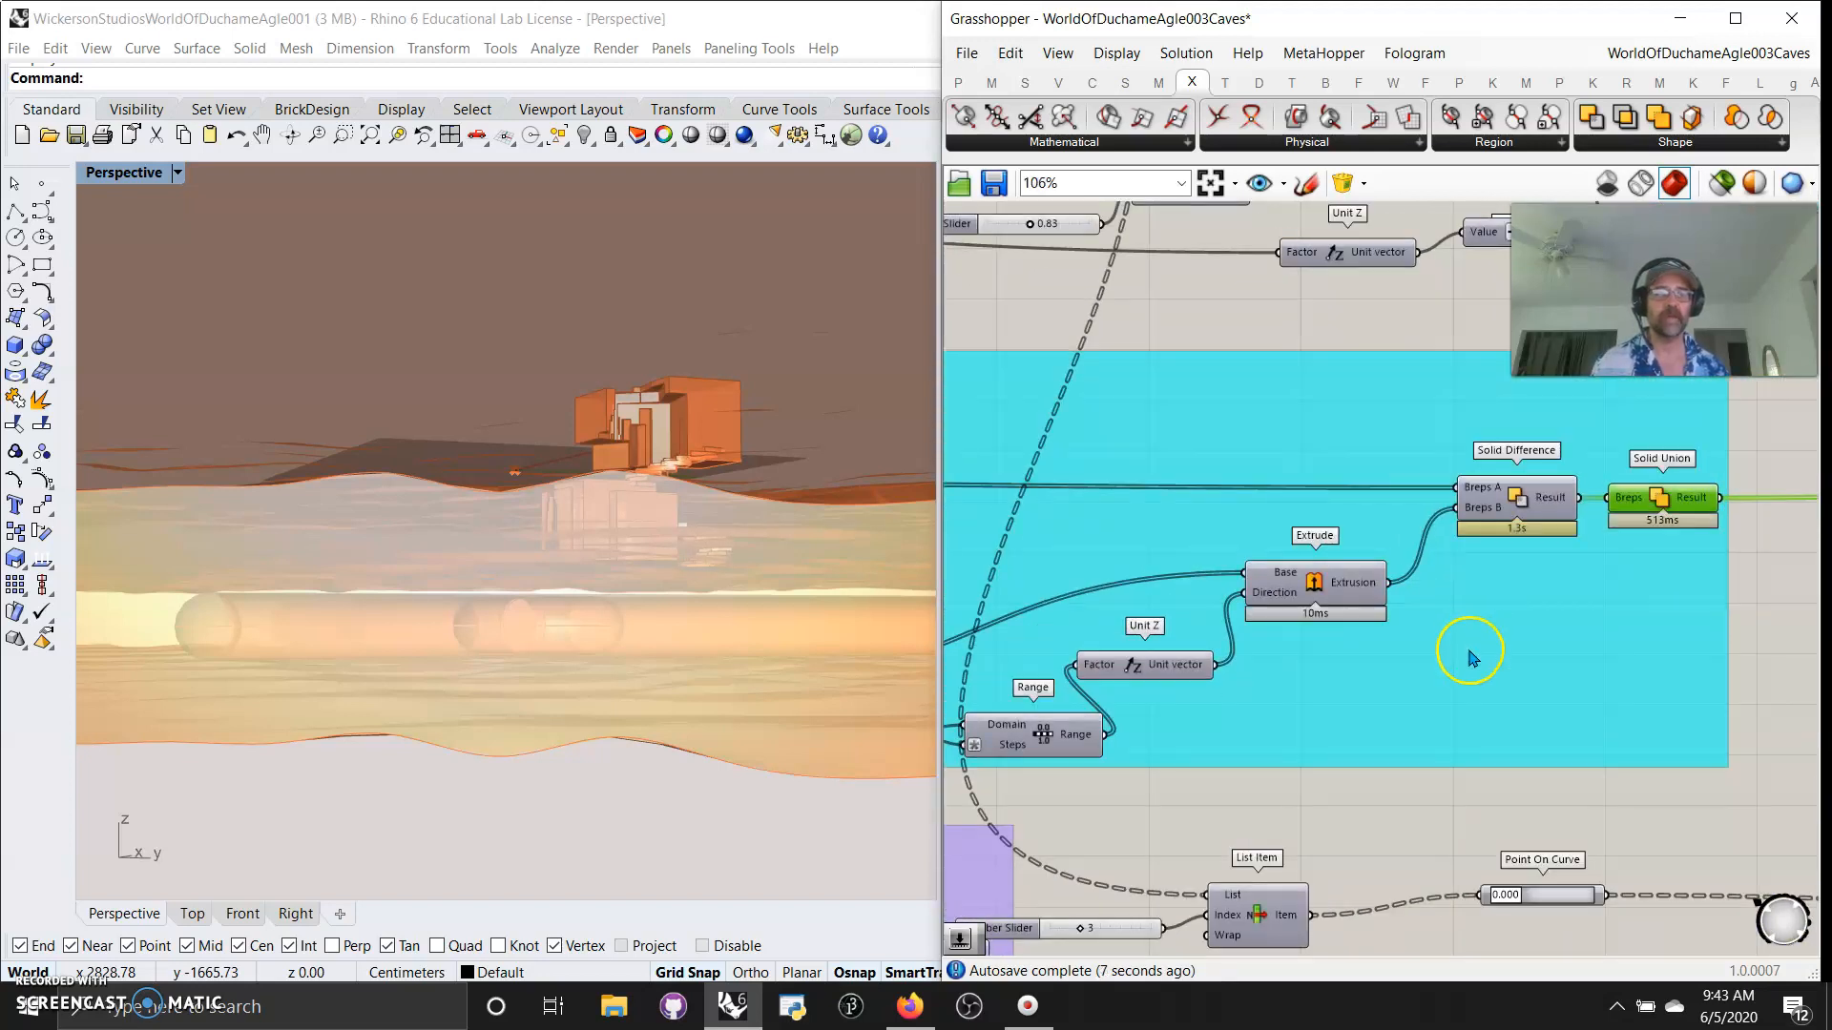
right_click_drag(1306, 741, 1526, 716)
right_click_drag(1252, 703, 1549, 727)
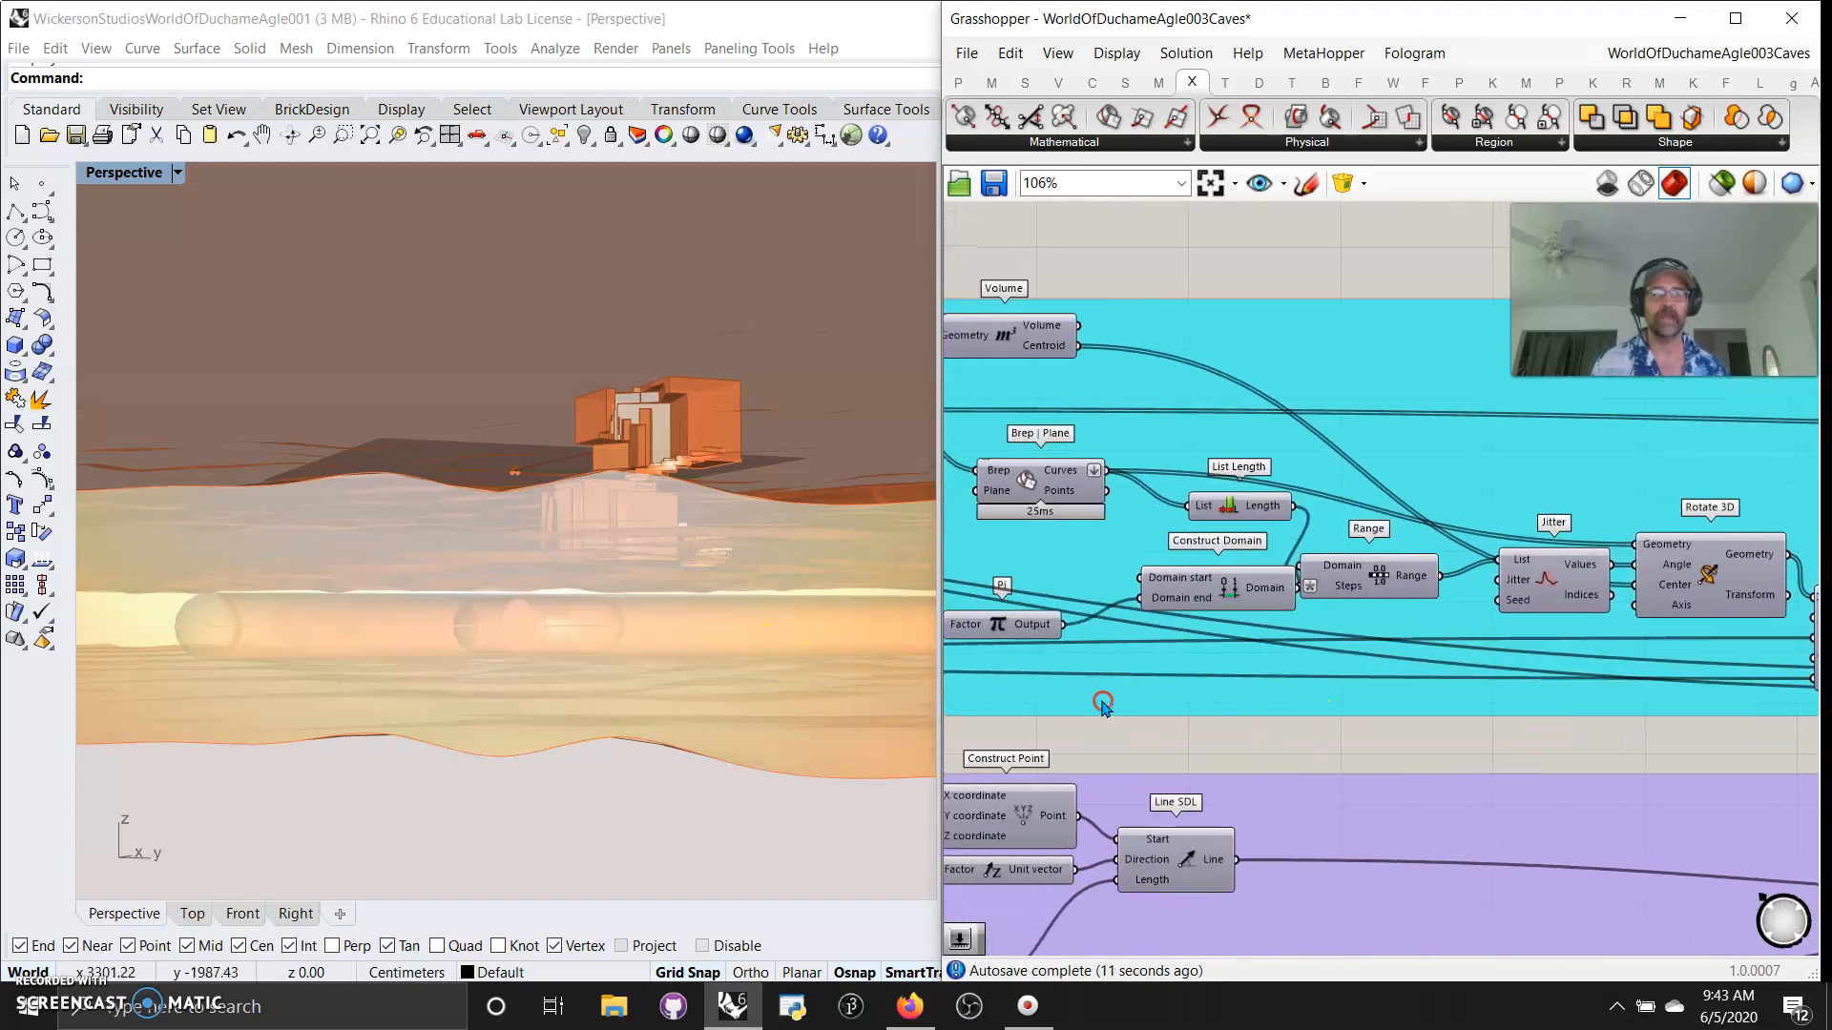
right_click_drag(1102, 703, 1562, 696)
right_click_drag(1045, 608, 1484, 651)
right_click_drag(1165, 661, 1588, 676)
right_click_drag(1367, 688, 1634, 732)
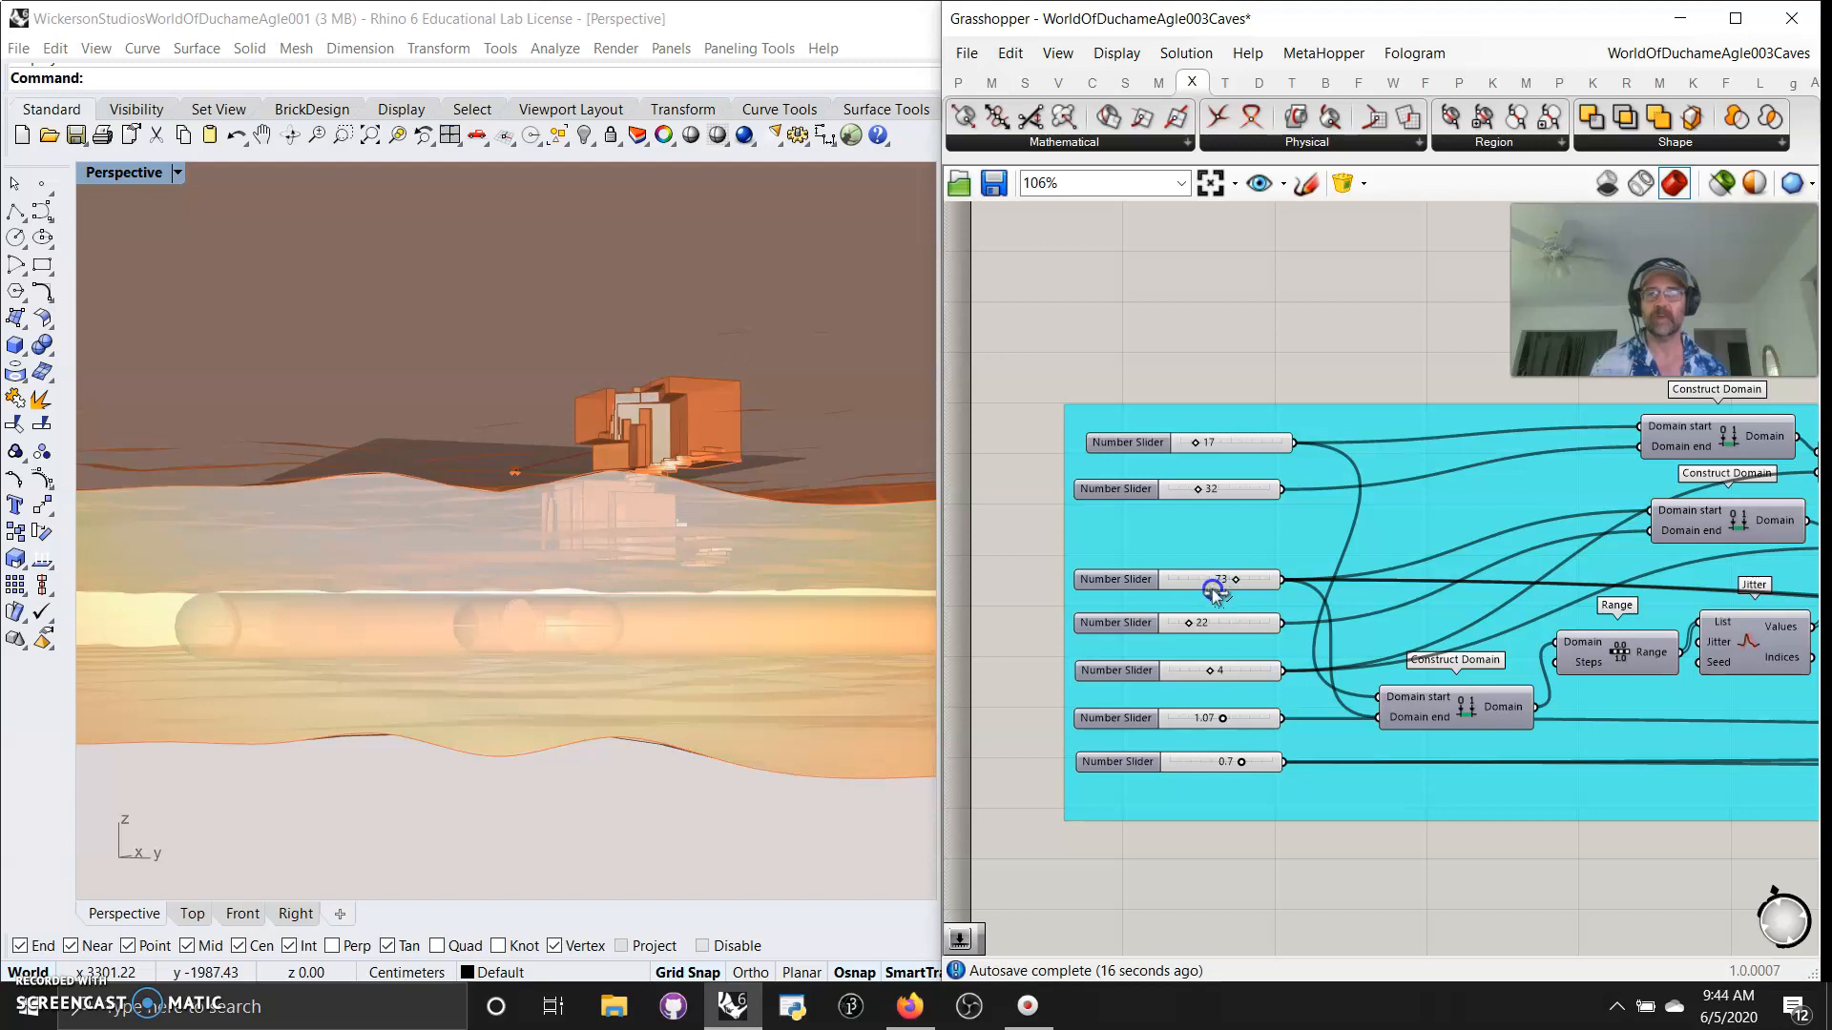
left_click_drag(1206, 584, 1205, 584)
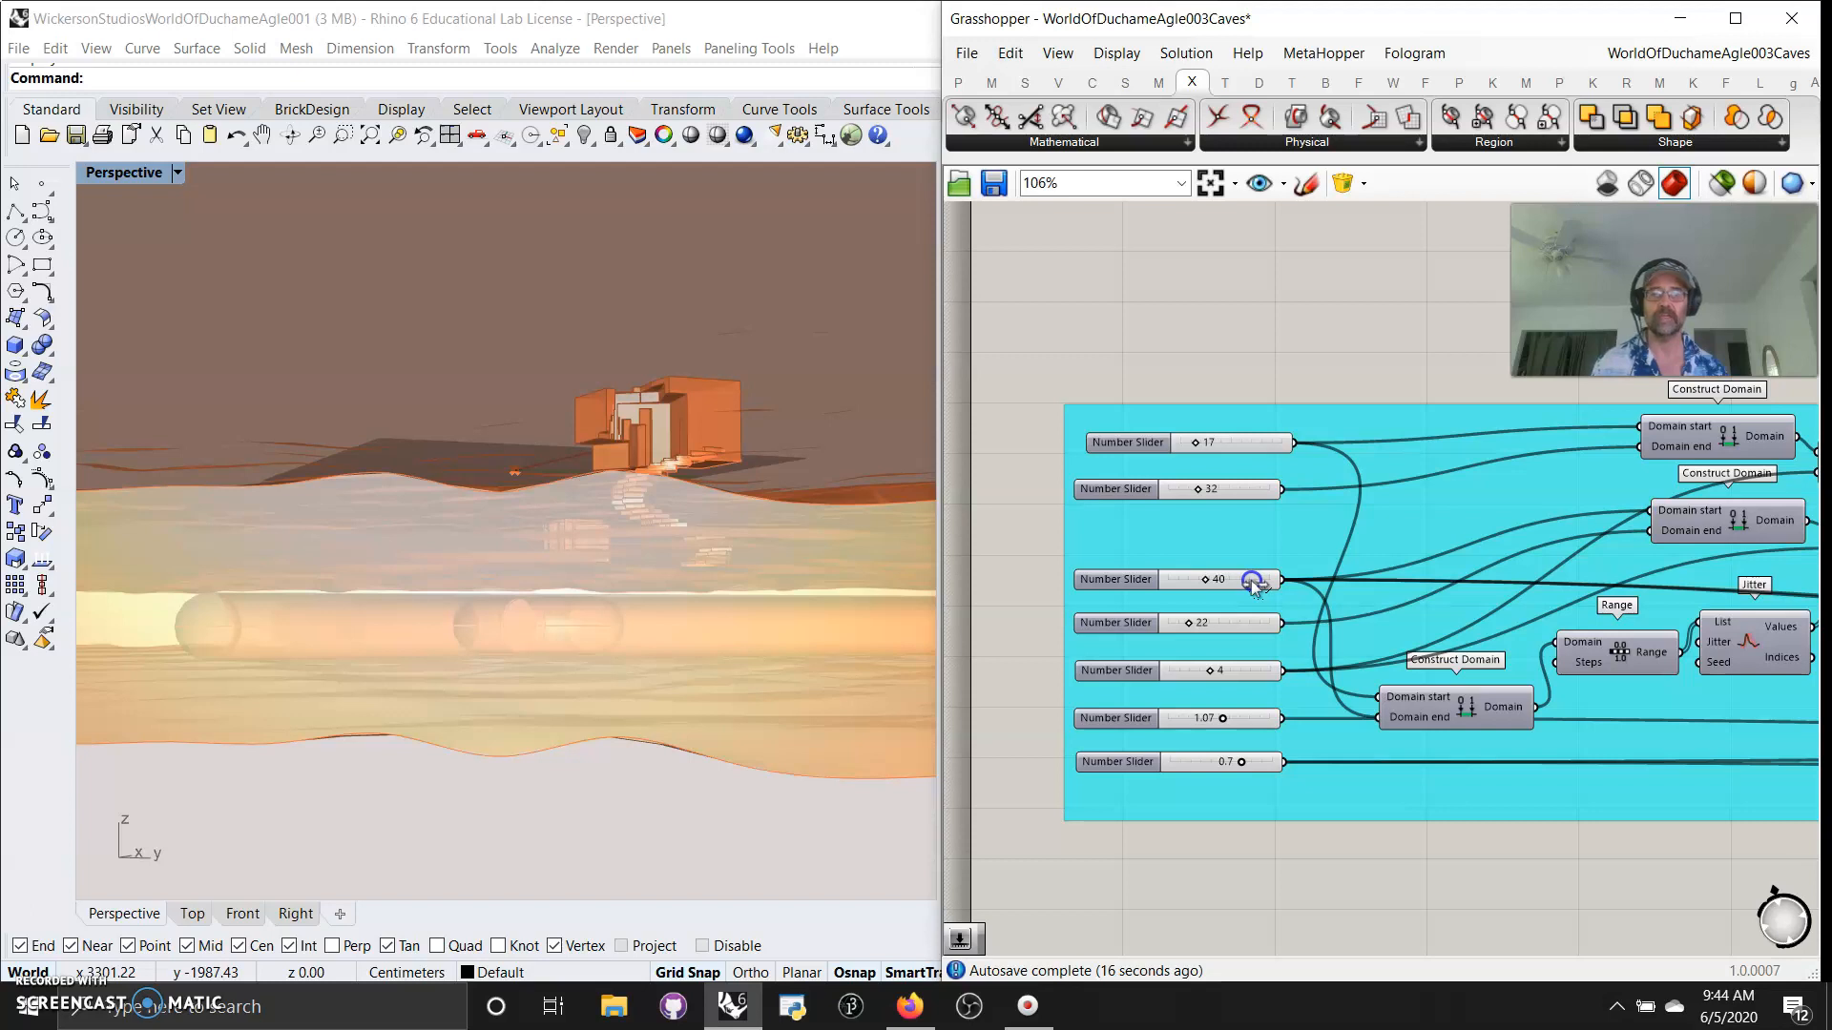
scroll(1476, 781, "down", 10)
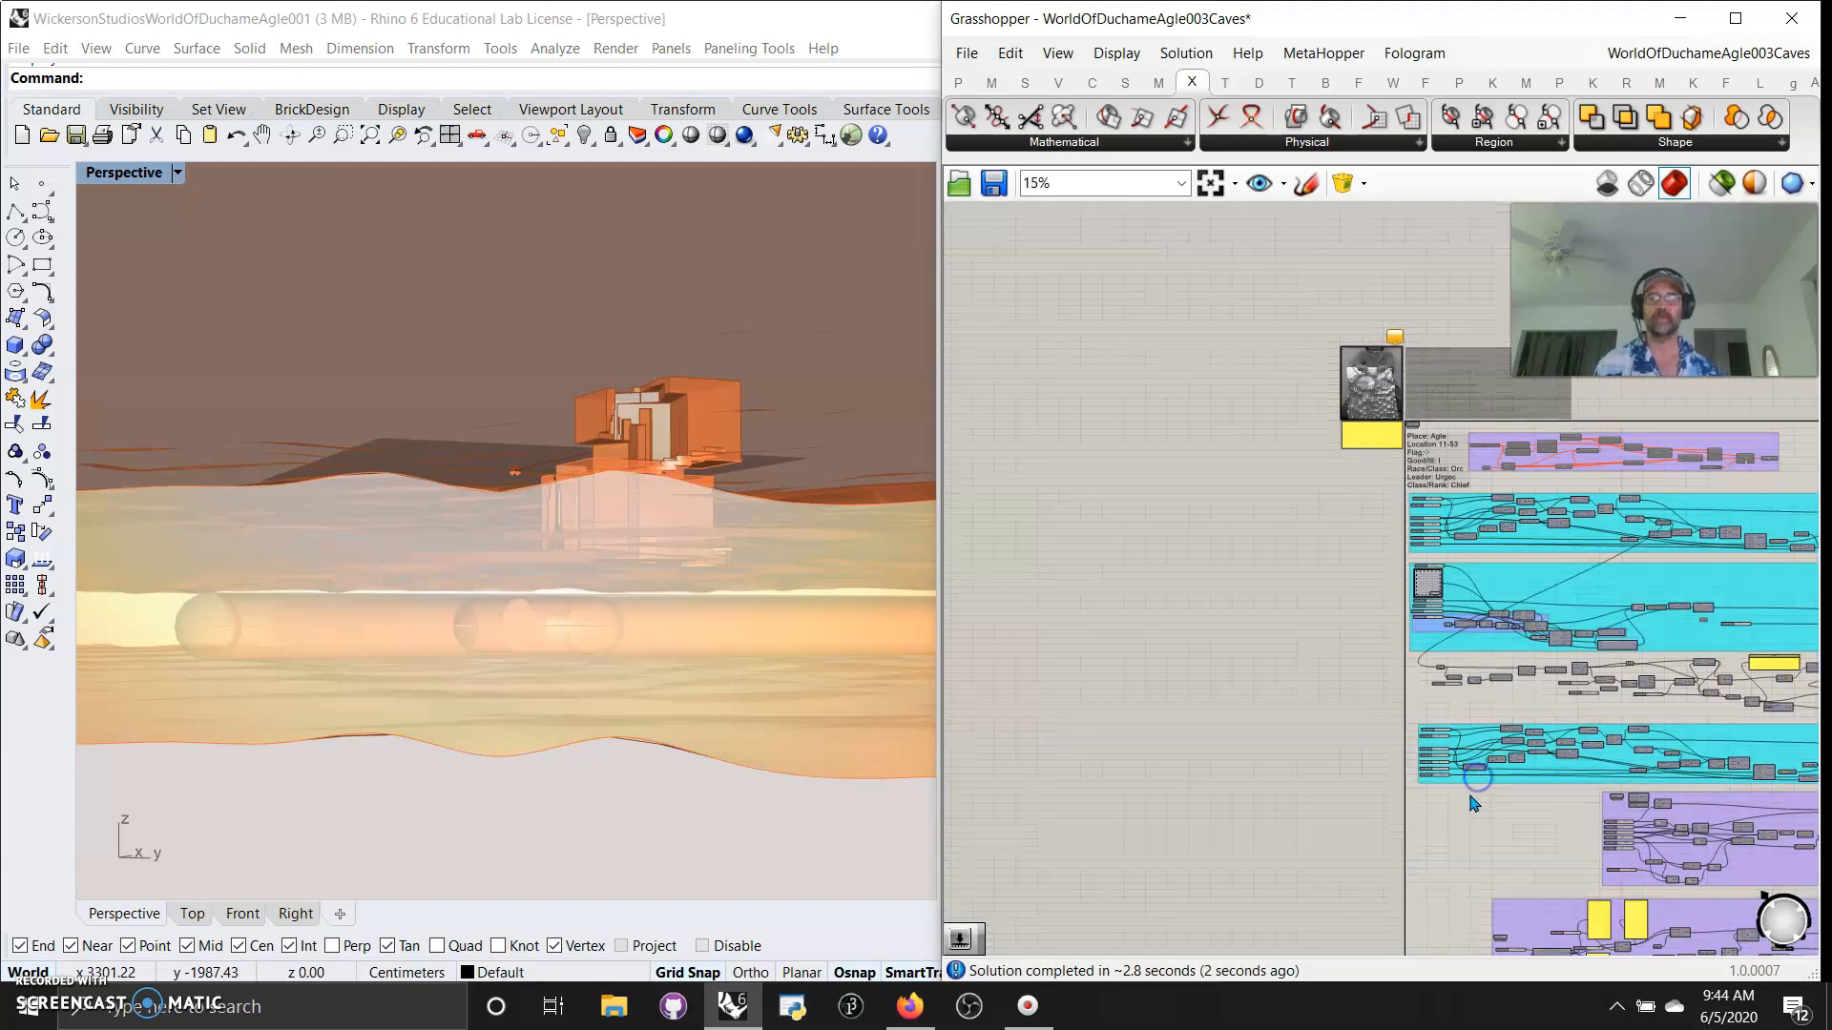
Highlight the stair from its Orient component and the terrain from the Geometry parameter in the lowest purple group.
right_click_drag(825, 456, 726, 584)
scroll(1386, 611, "up", 8)
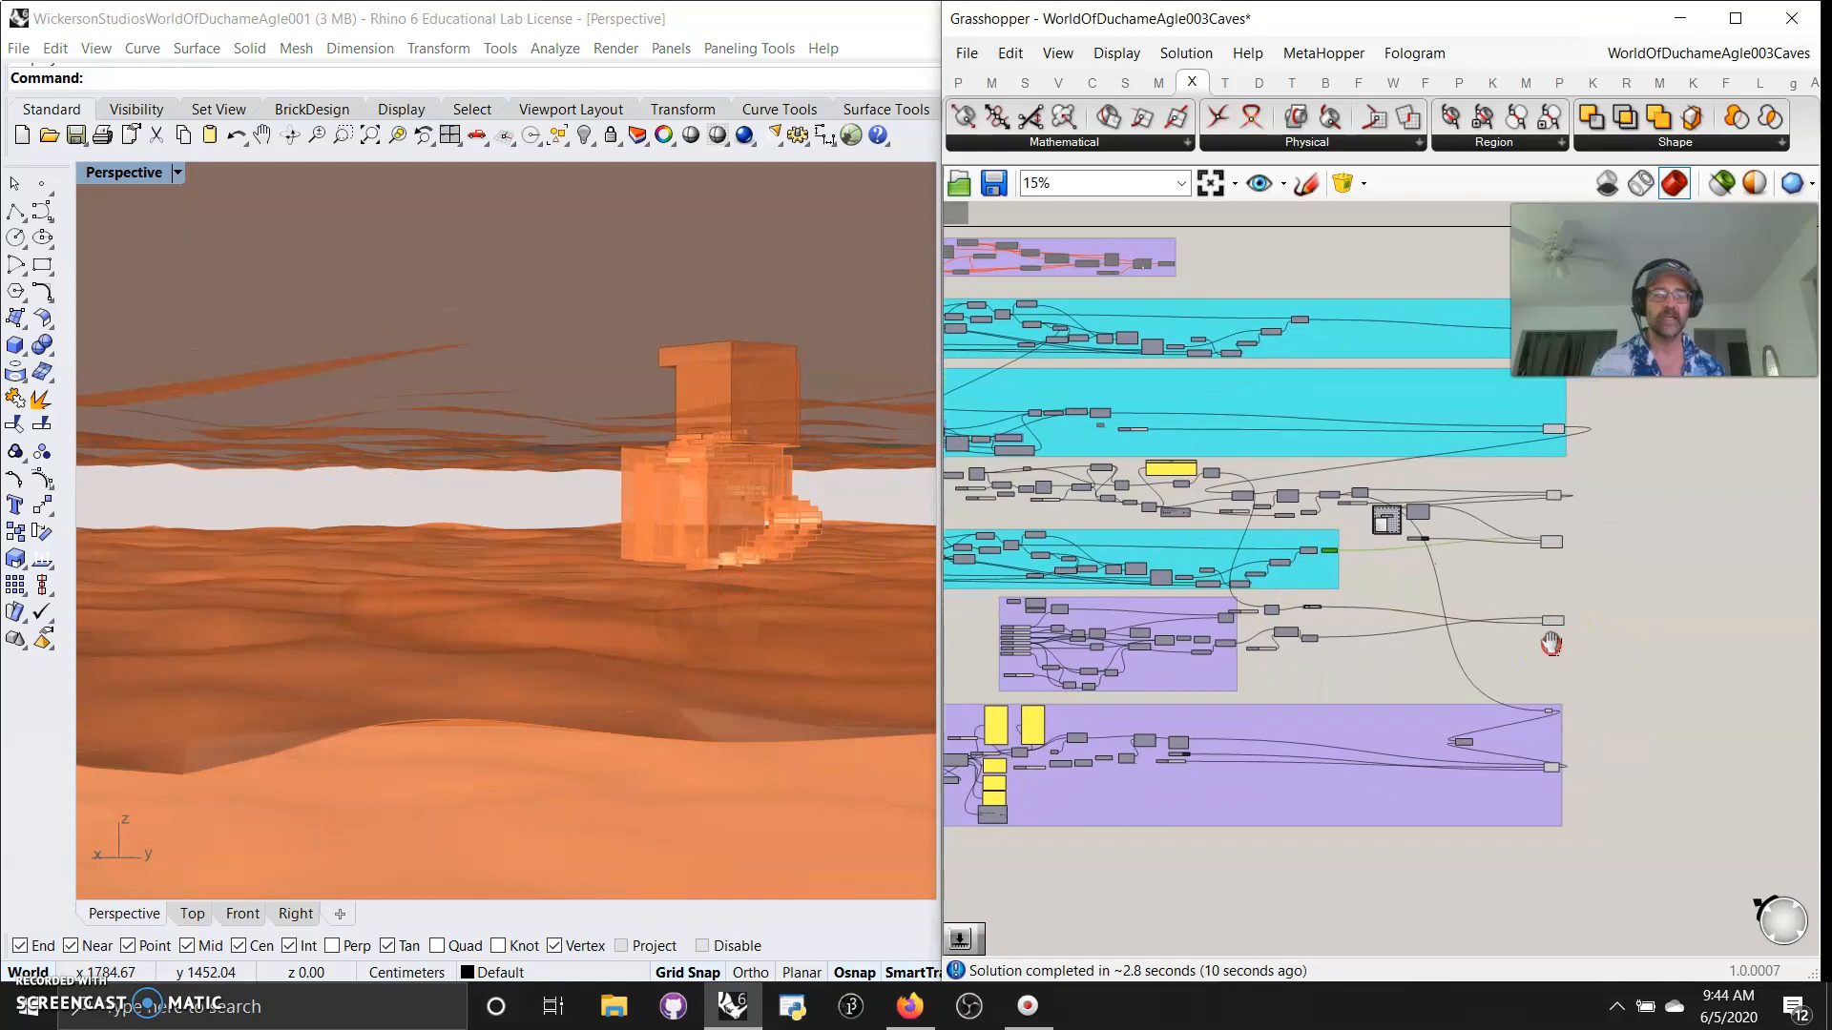
right_click_drag(1467, 633, 1522, 708)
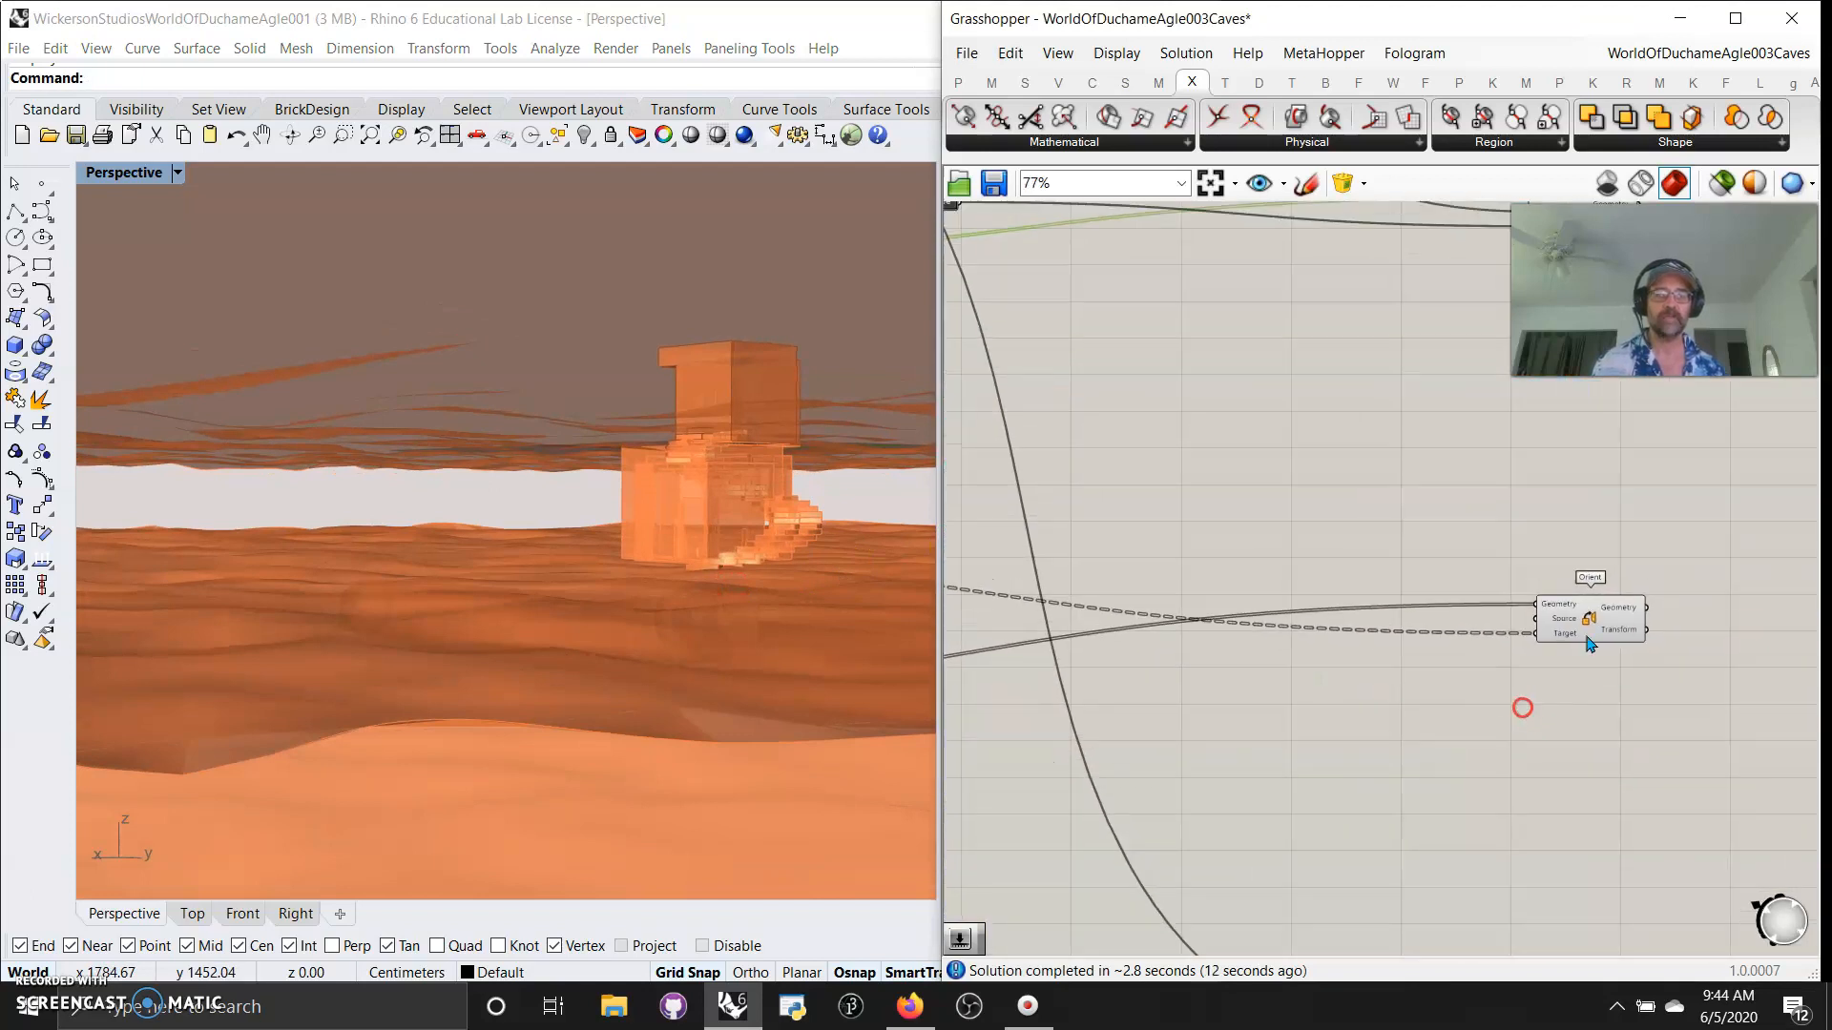
left_click(1594, 624)
right_click_drag(1492, 804, 1461, 649)
scroll(1456, 626, "down", 2)
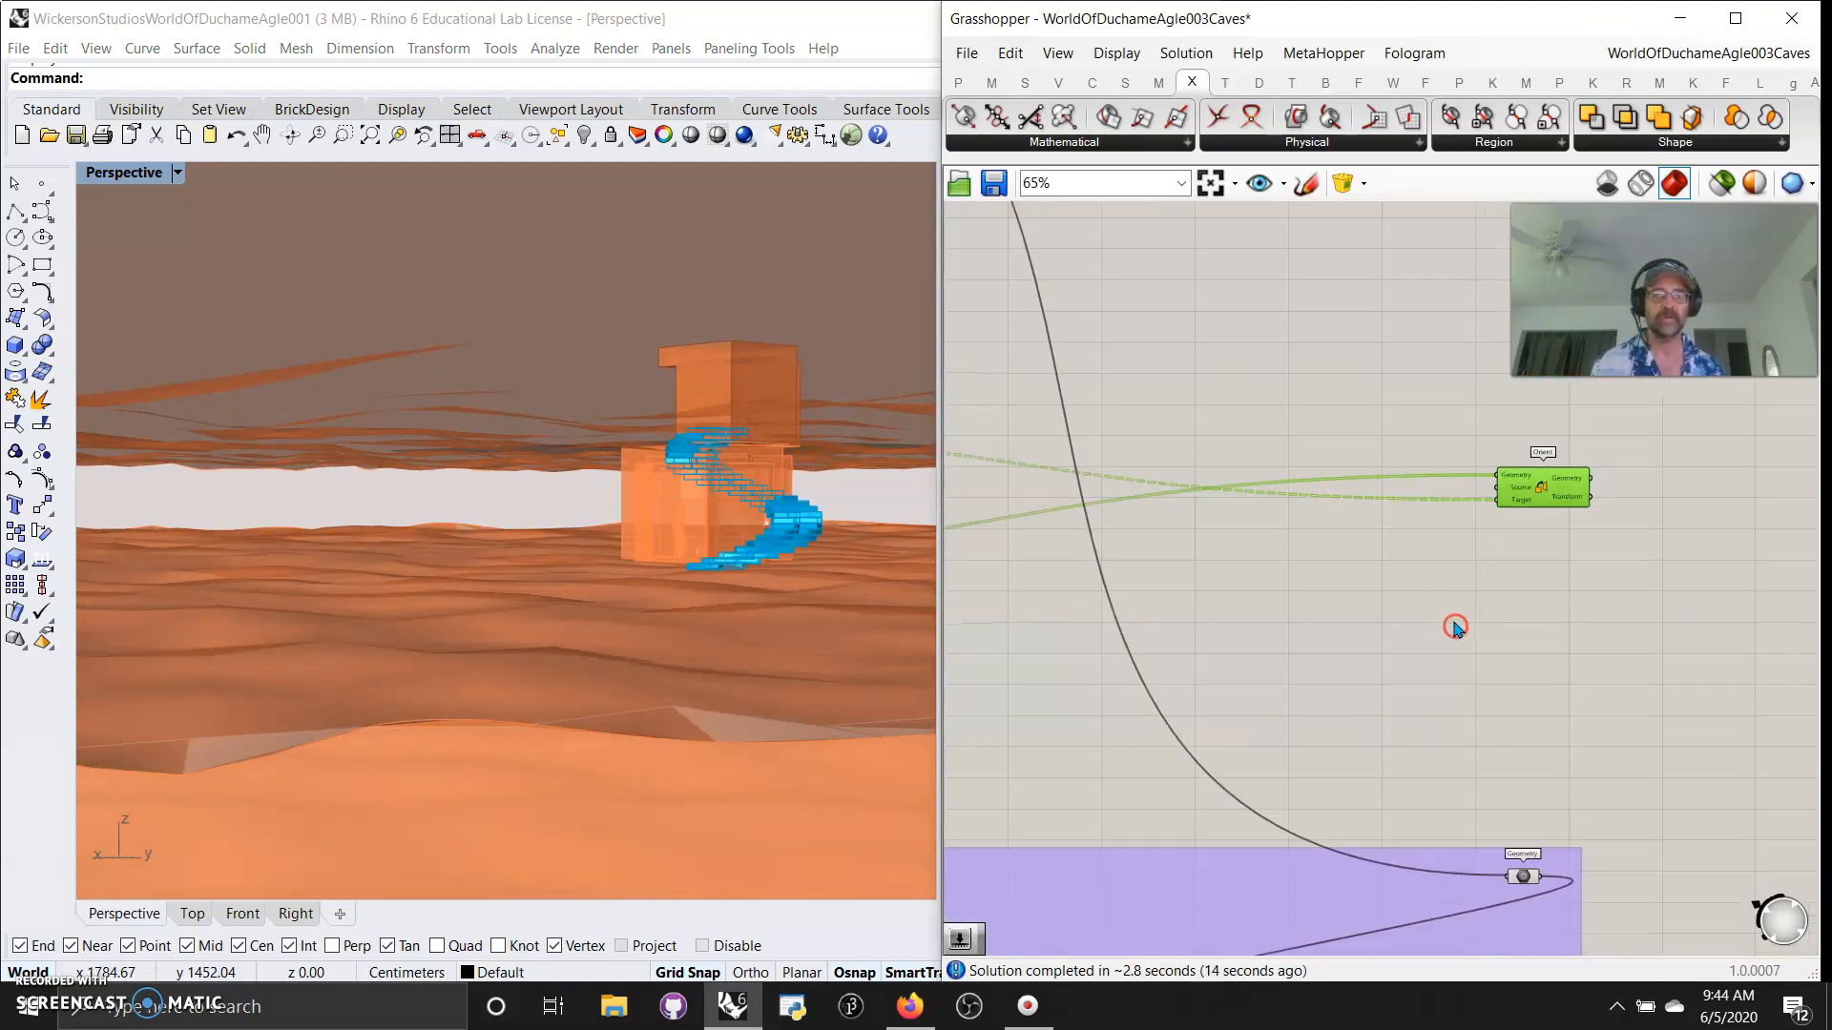
left_click(1515, 841)
right_click_drag(1352, 735, 1469, 533)
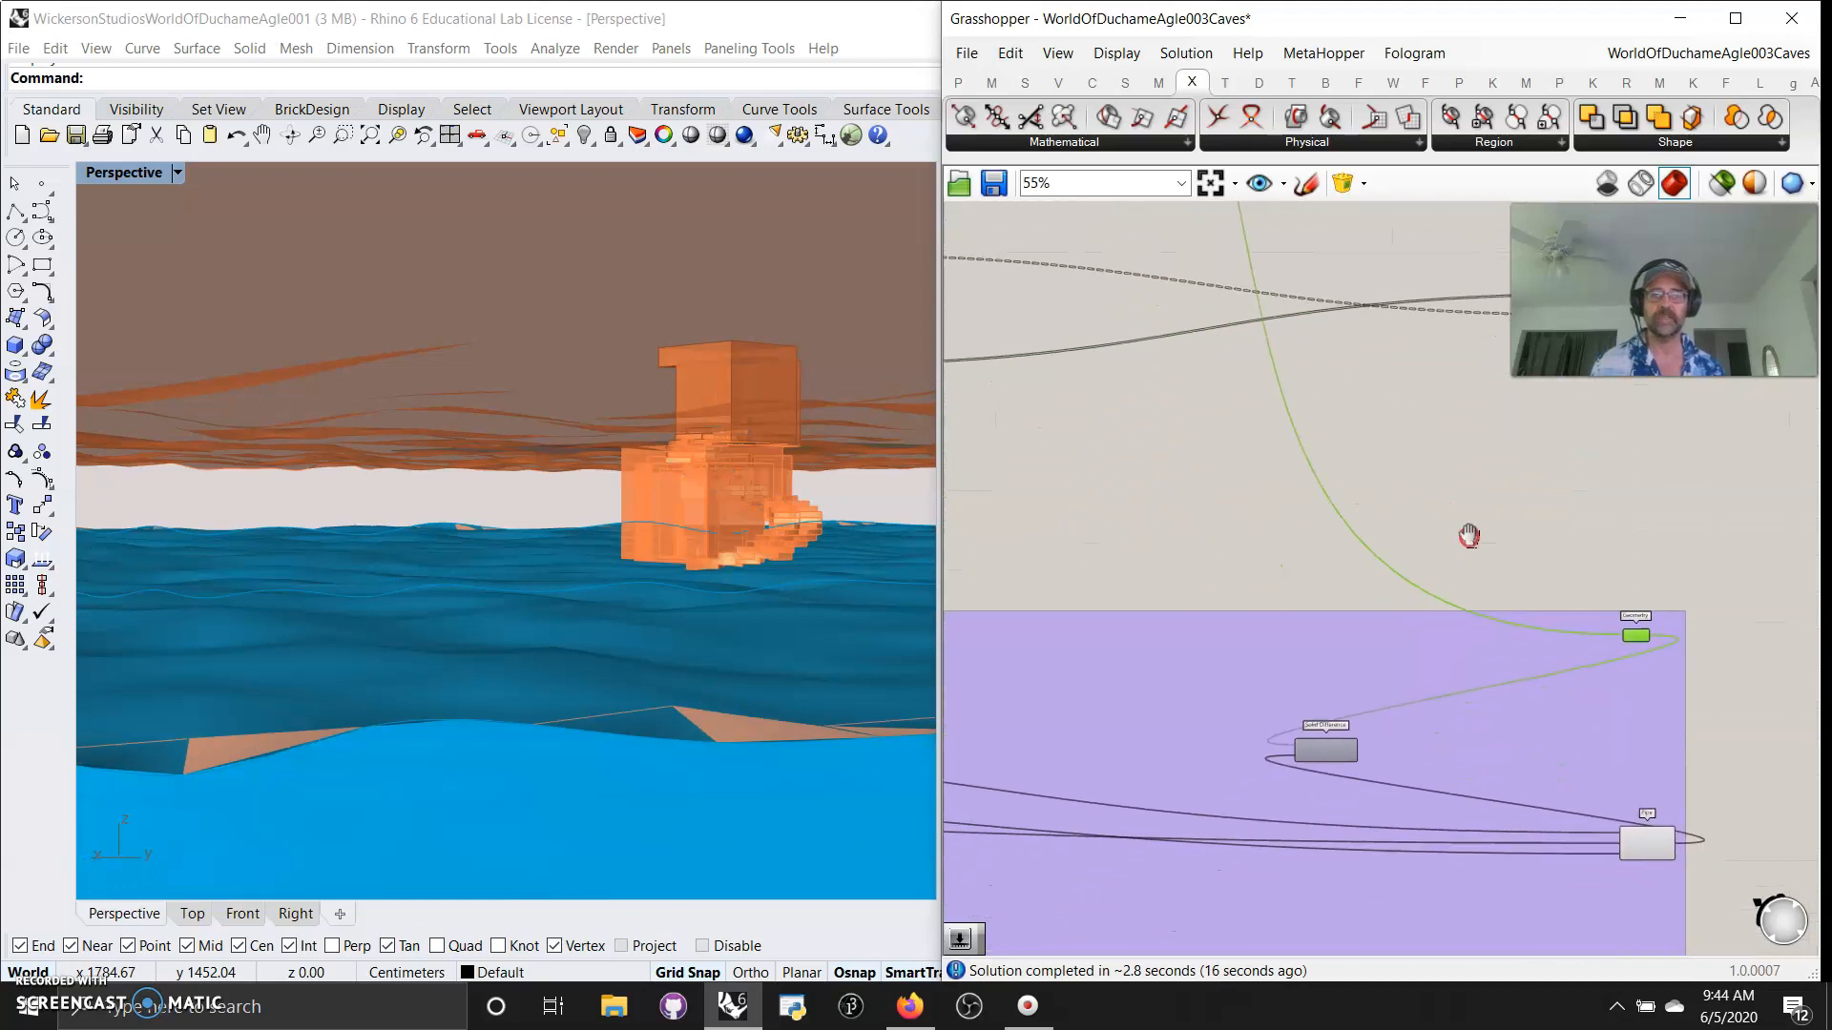
Examine the ungrouped component chain from Extrude back through Rotate 3D, List Item and Merge to Deconstruct Plane.
right_click_drag(1248, 460, 1505, 948)
mouse_move(1376, 570)
right_mouse_down()
mouse_move(1390, 671)
mouse_move(1518, 866)
right_mouse_up()
right_click_drag(1338, 674, 1515, 771)
scroll(1515, 771, "up", 5)
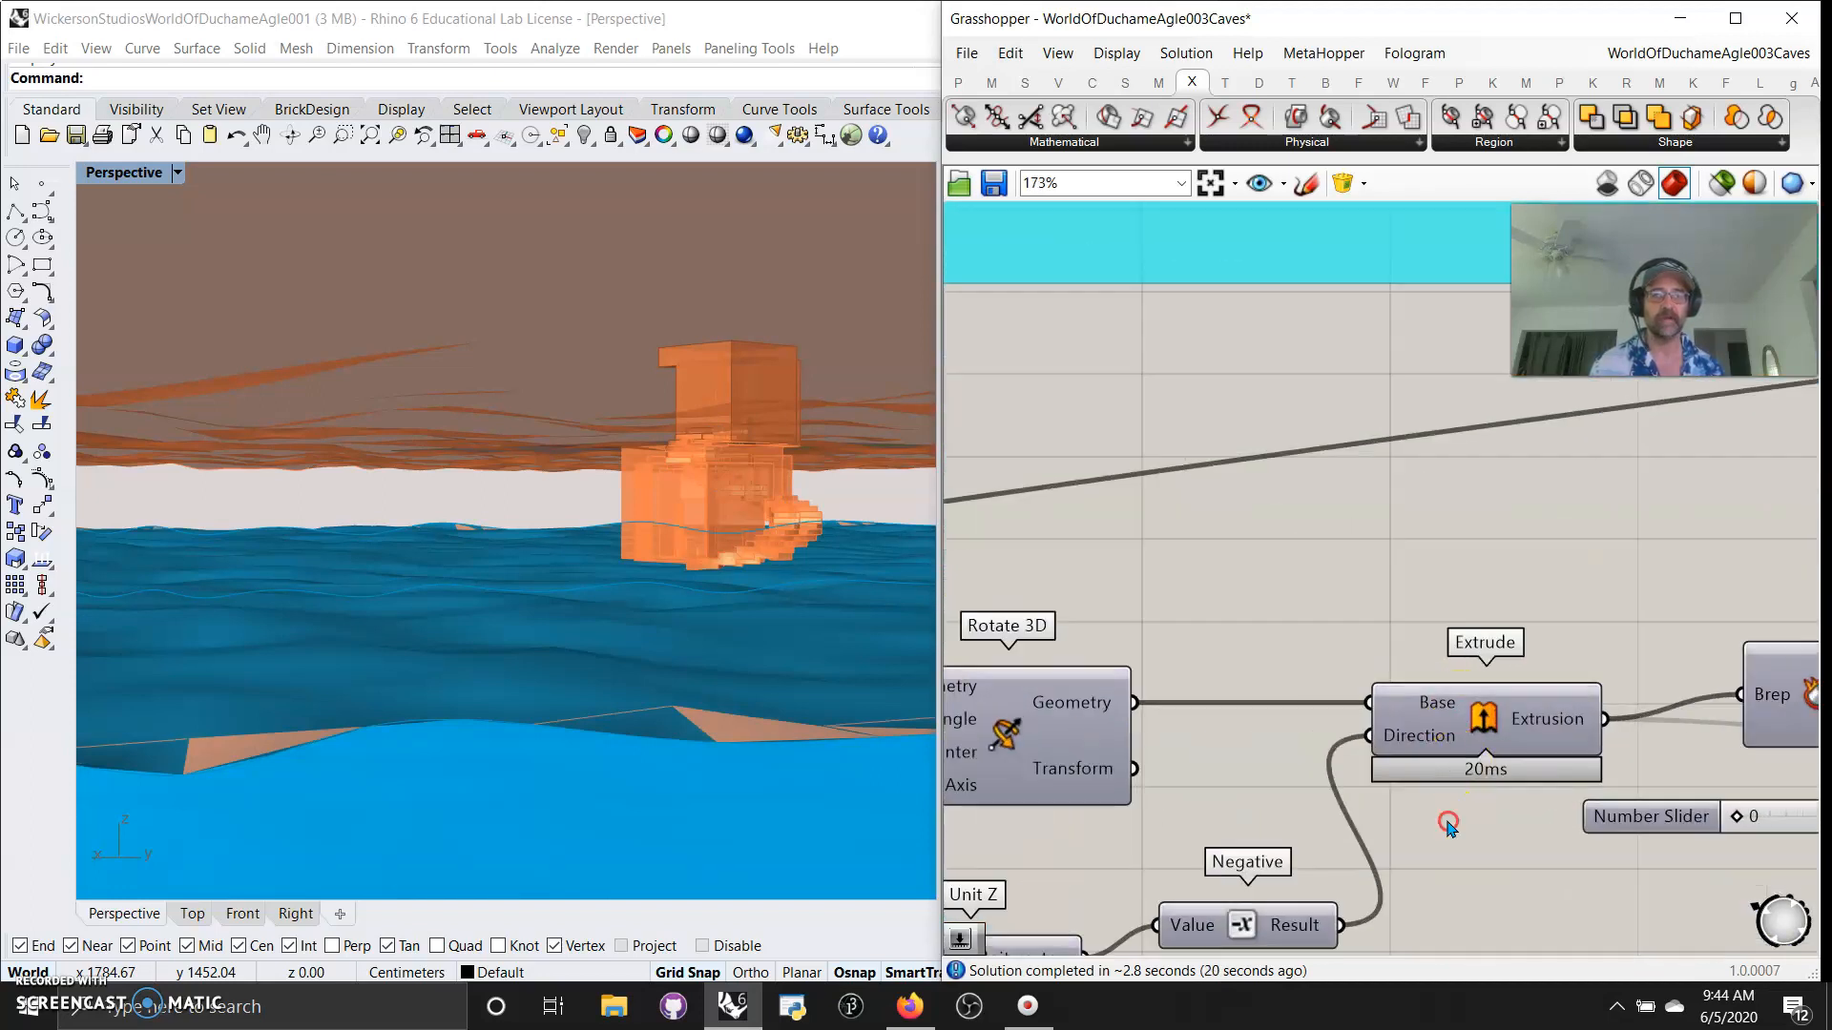
right_click_drag(1440, 818, 1660, 668)
right_click_drag(1286, 911, 1632, 756)
right_click_drag(1476, 757, 1648, 769)
right_click_drag(1220, 771, 1706, 803)
right_click_drag(1293, 774, 1709, 848)
right_click_drag(1094, 870, 1300, 883)
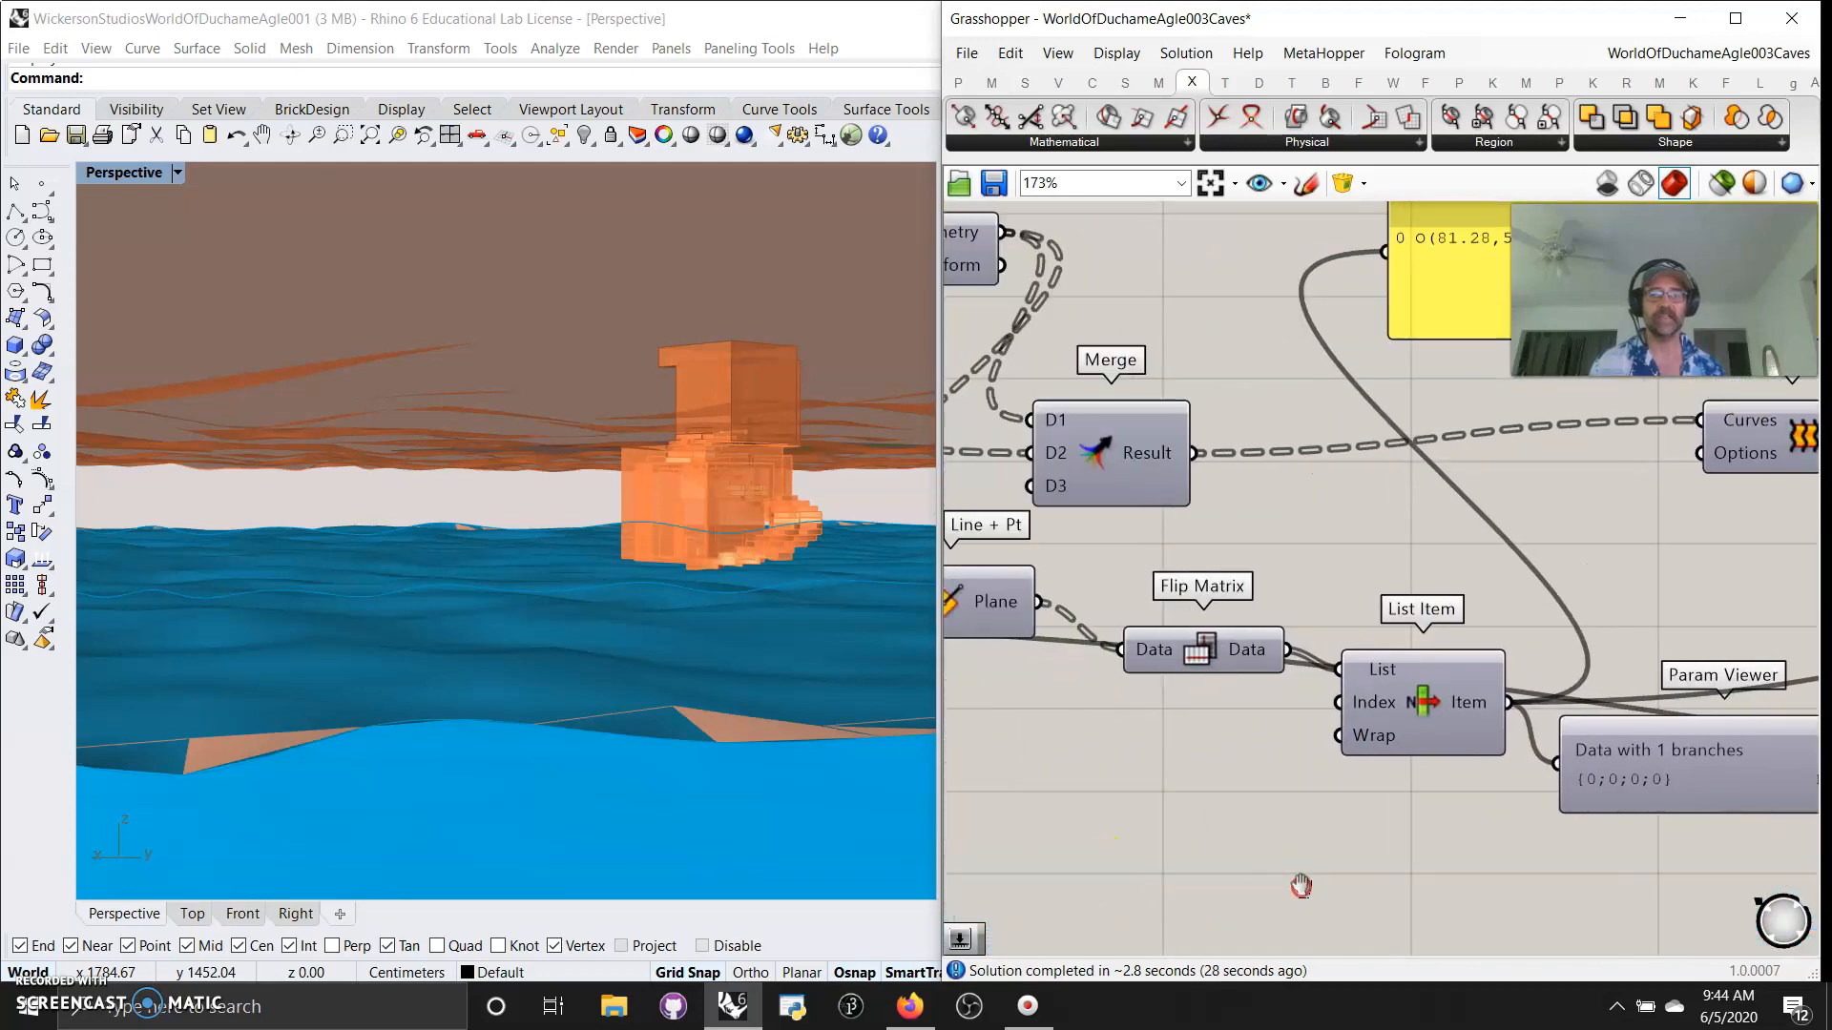
right_click_drag(1053, 815, 1469, 832)
right_click_drag(1088, 764, 1549, 782)
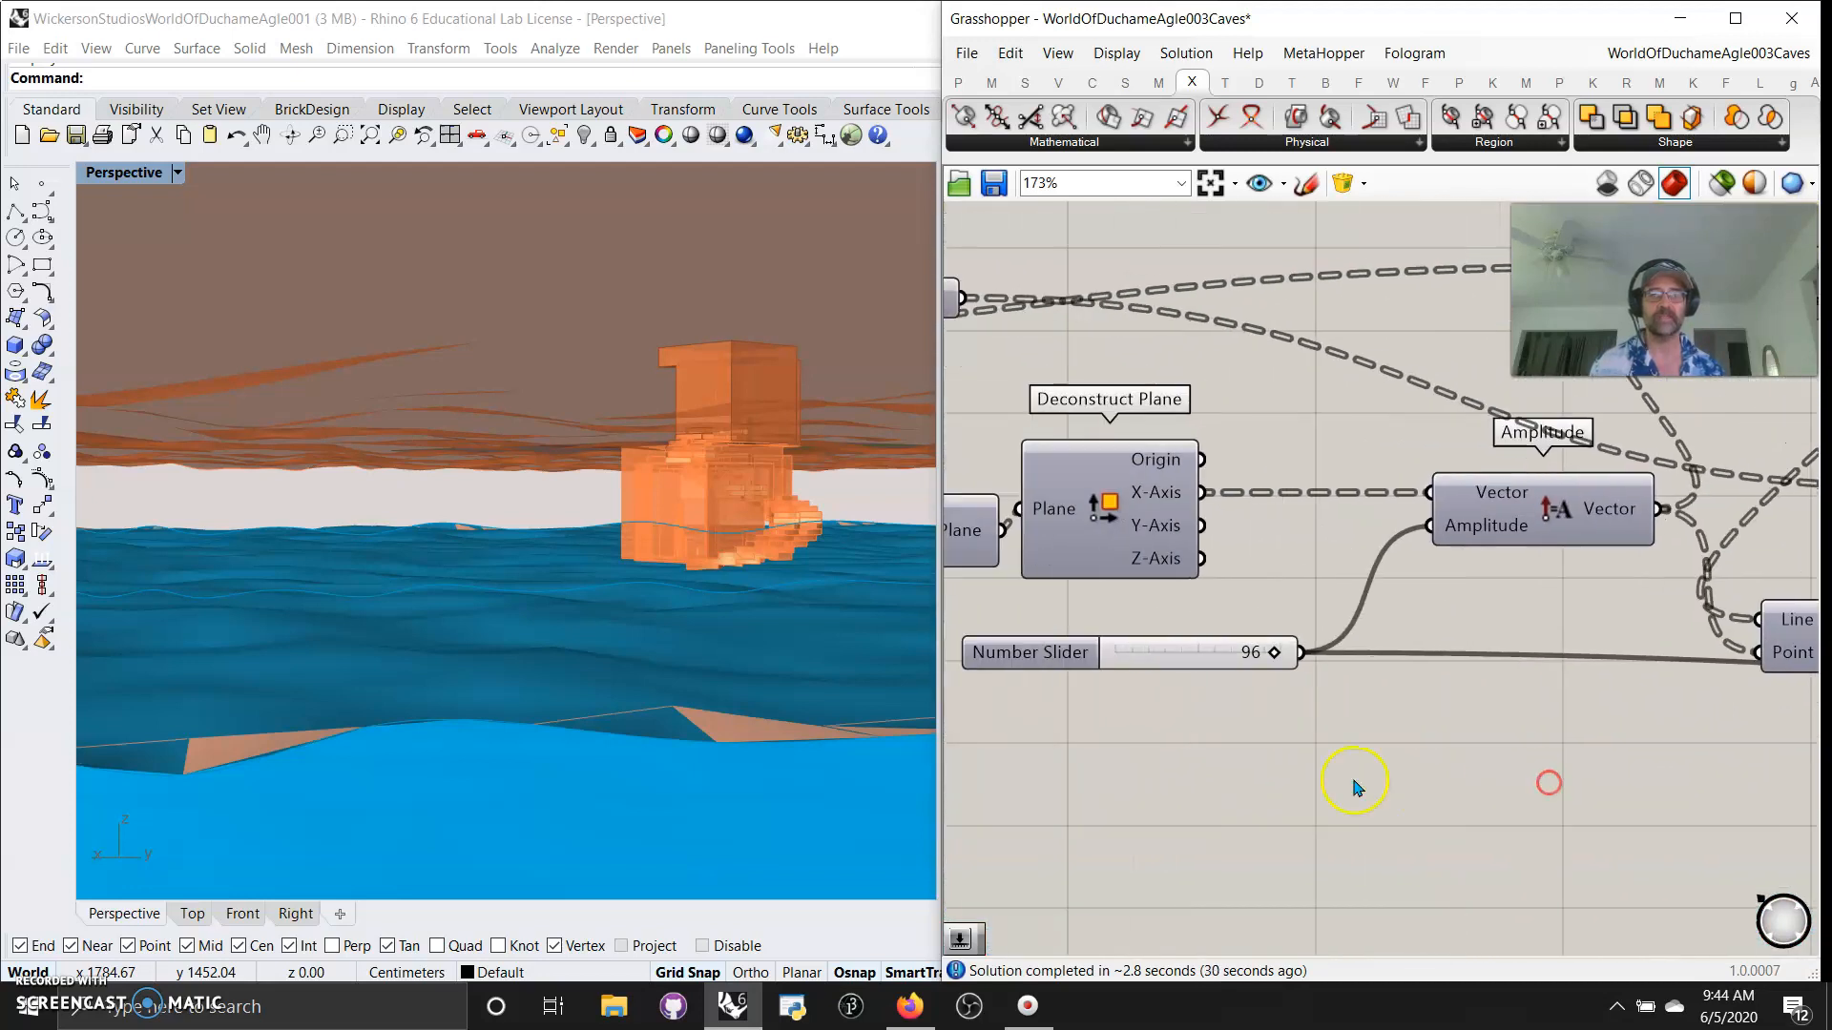
Try 71 and 48 on the slider feeding the Amplitude component and inspect the model from below.
left_click_drag(1243, 655, 1233, 656)
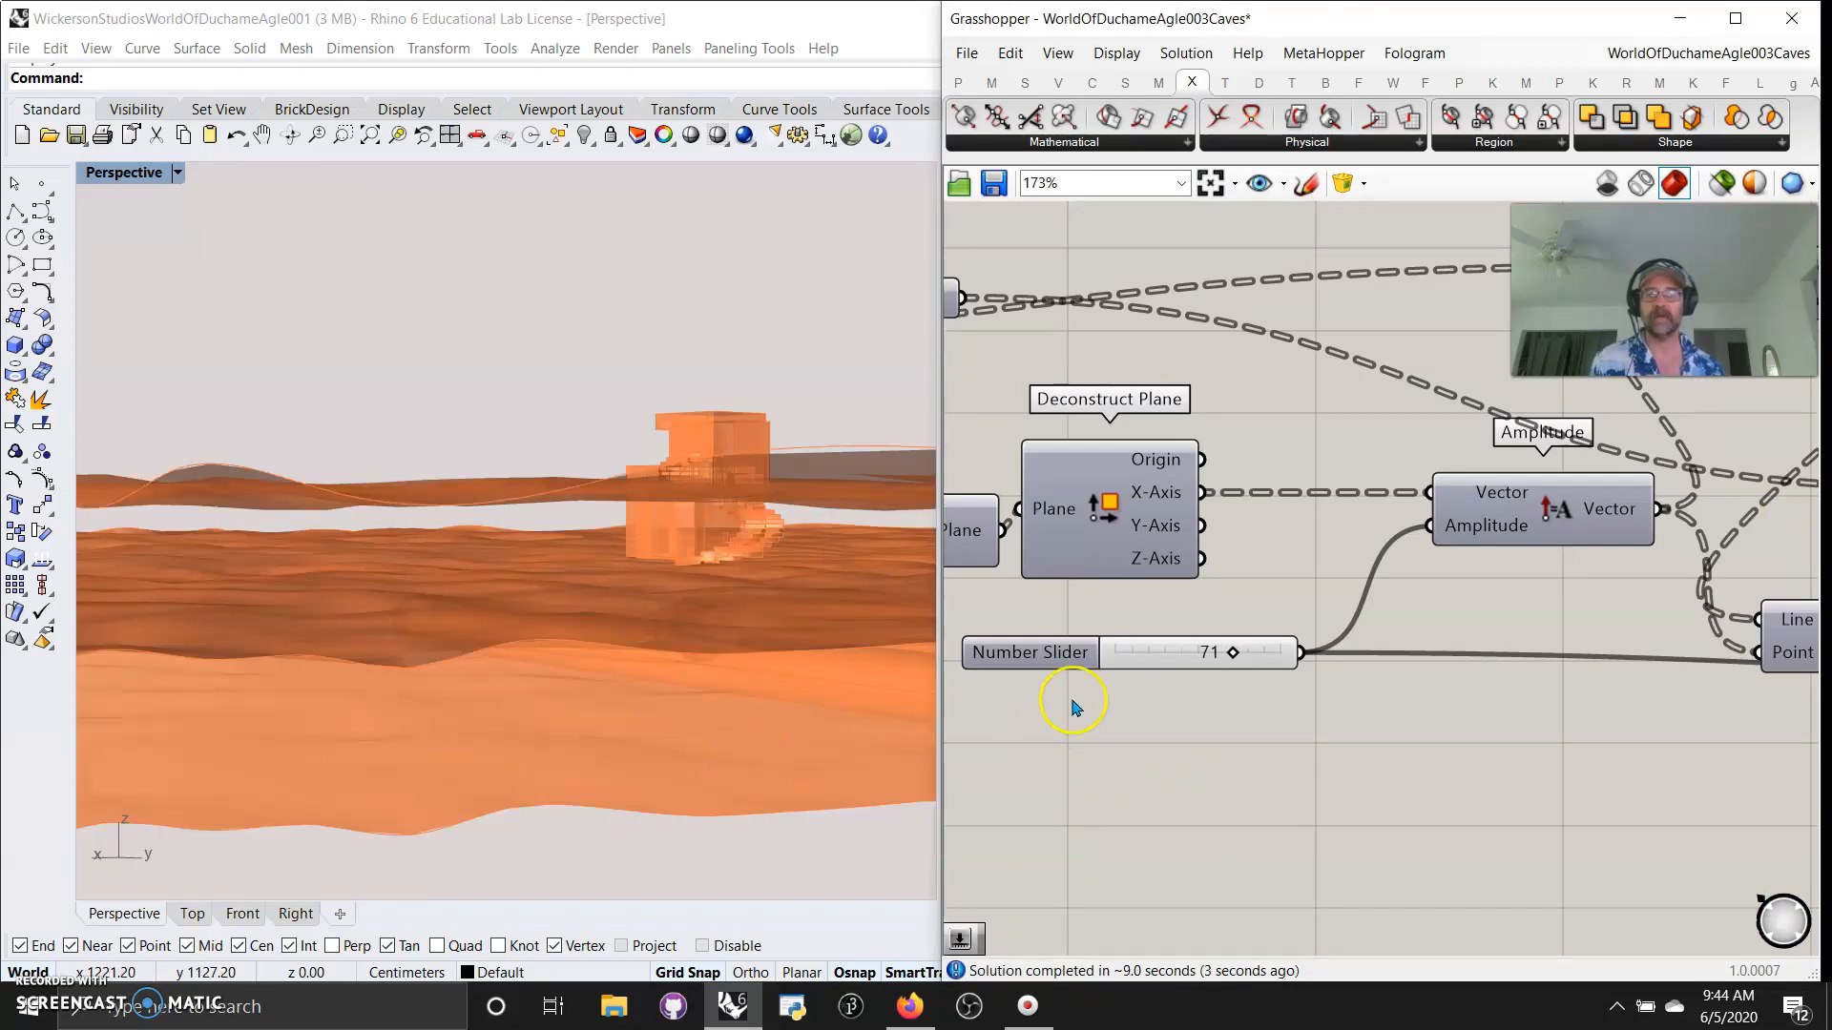
right_click(1160, 665)
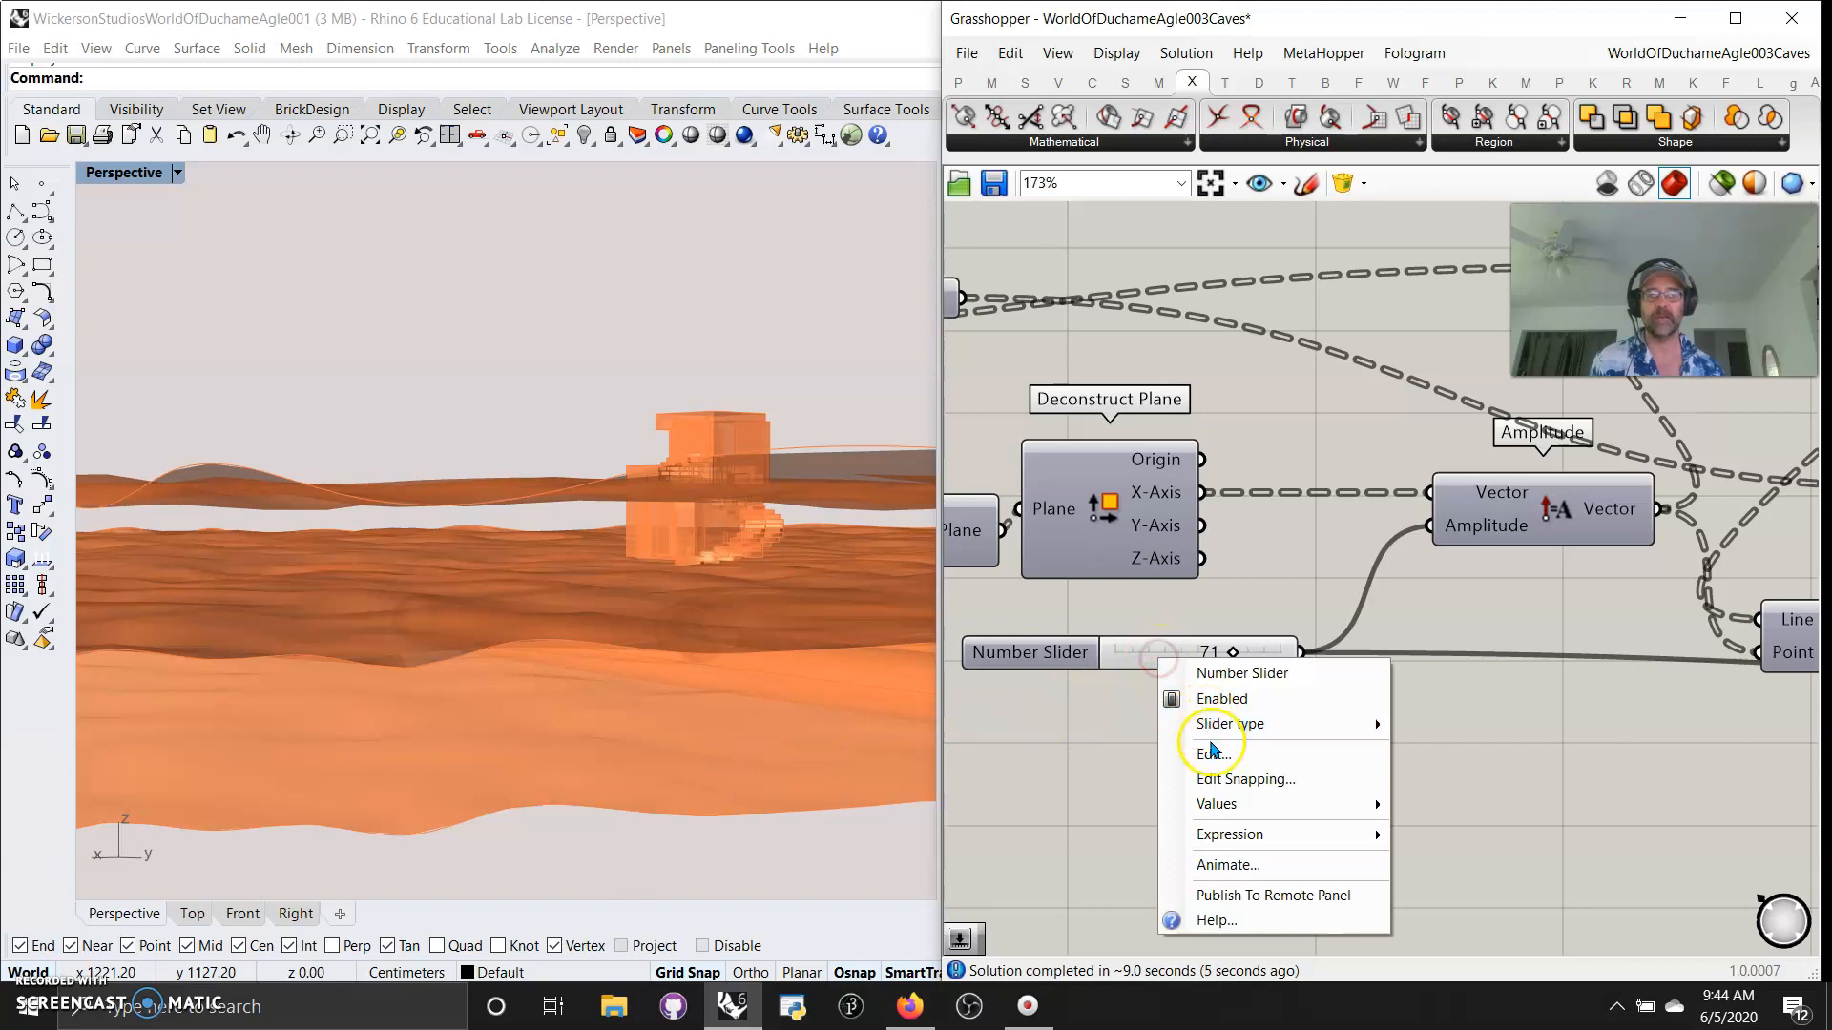
left_click(1204, 752)
left_click_drag(1273, 914, 1208, 907)
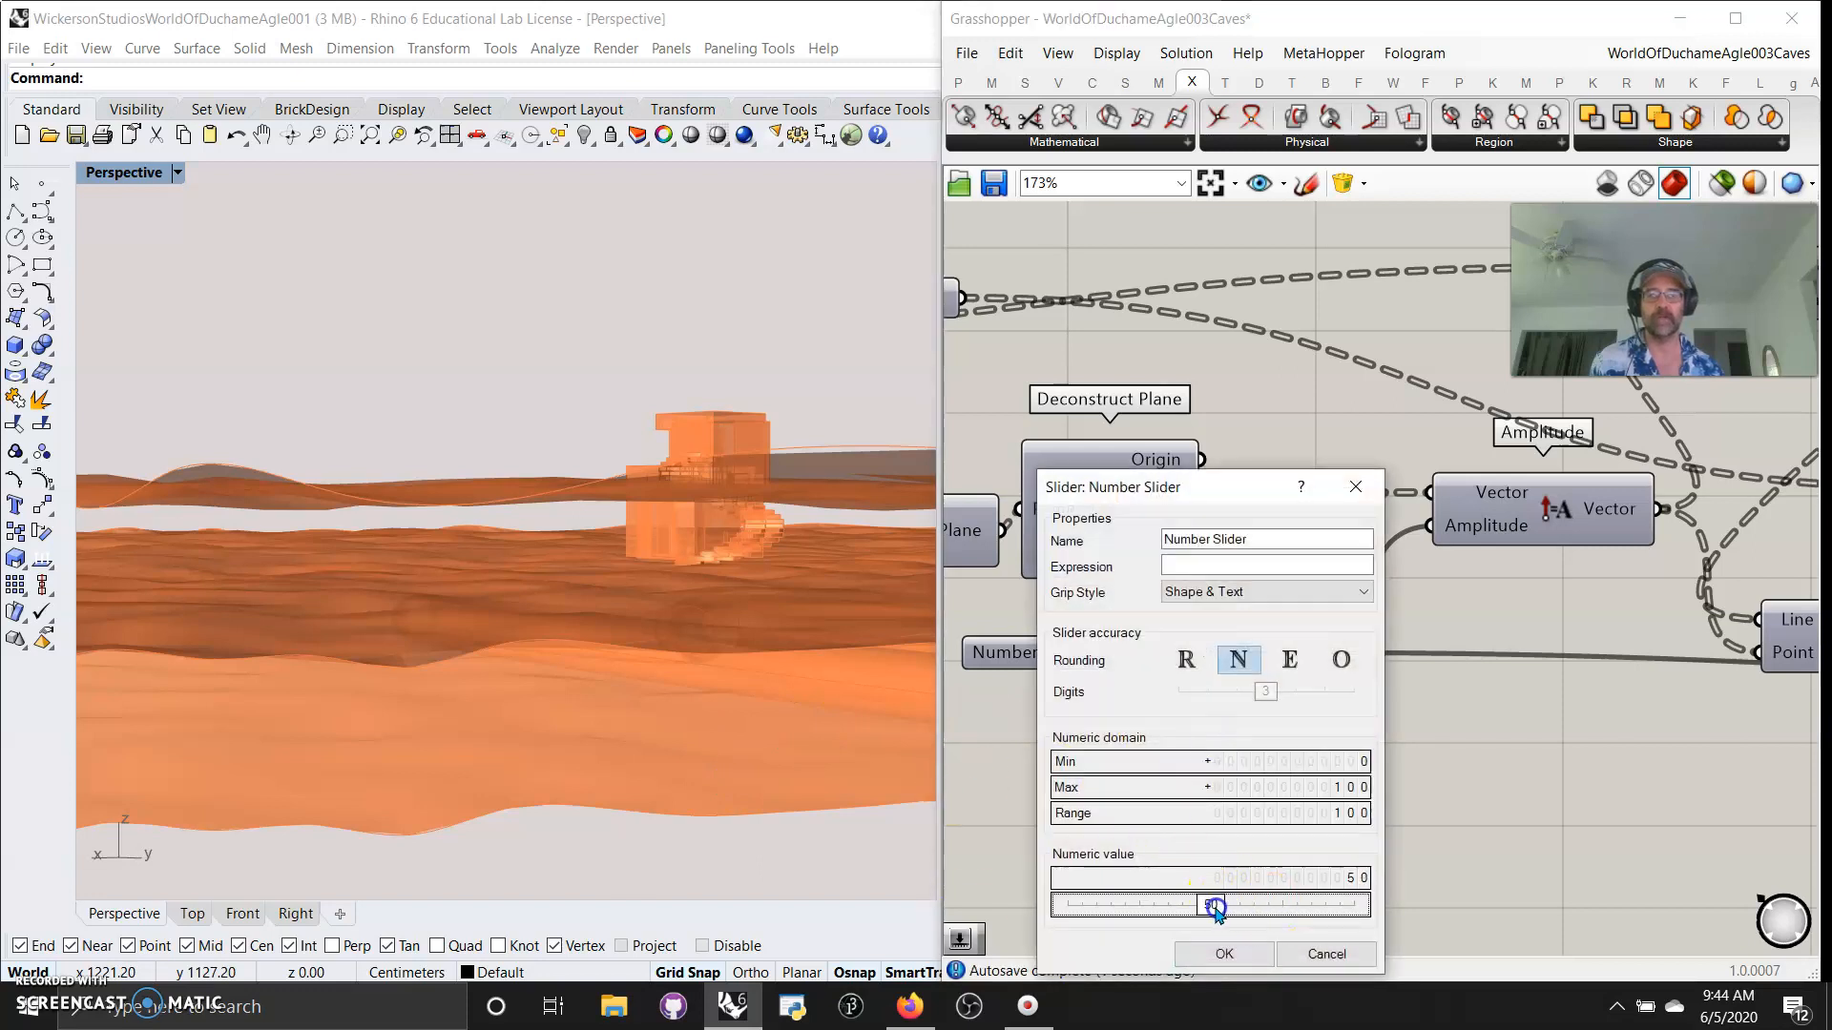
left_click(1225, 955)
mouse_move(743, 826)
right_mouse_down()
mouse_move(609, 699)
mouse_move(540, 703)
mouse_move(470, 654)
mouse_move(395, 679)
right_mouse_up()
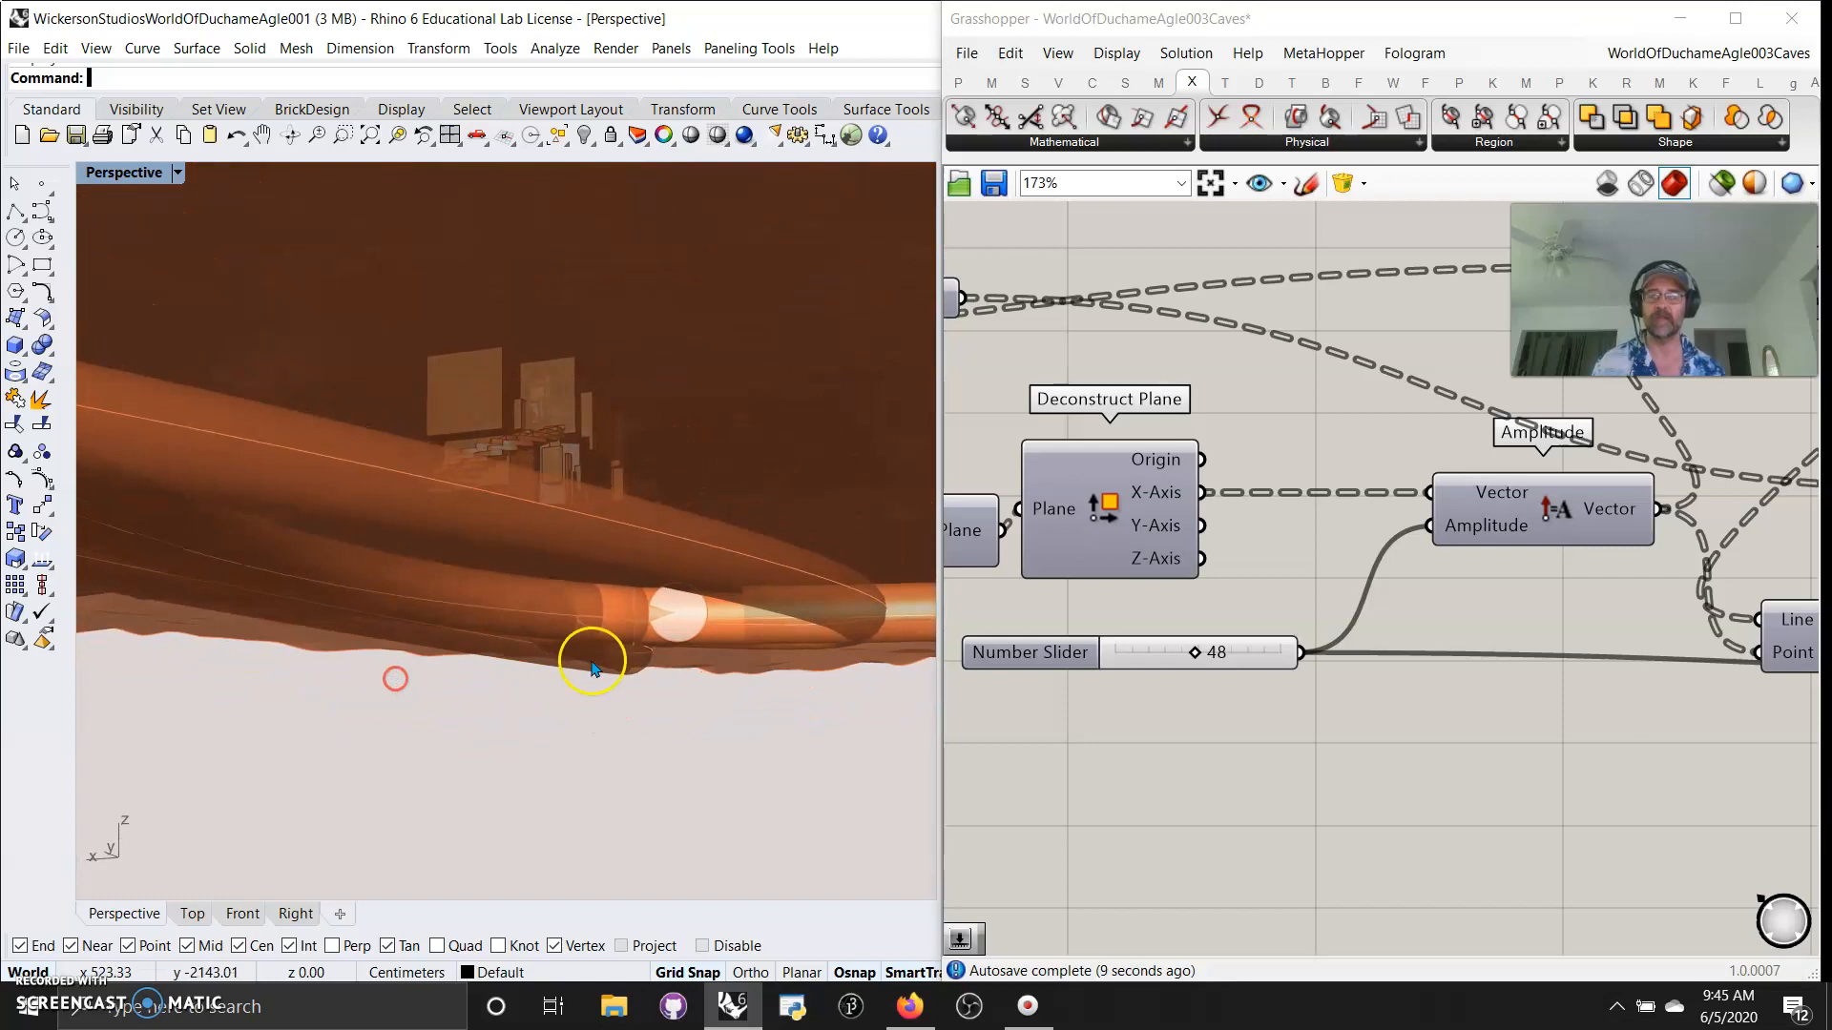
Set the slider feeding the Amplitude component to 100 and orbit around the structure and cave tube.
right_click(1172, 653)
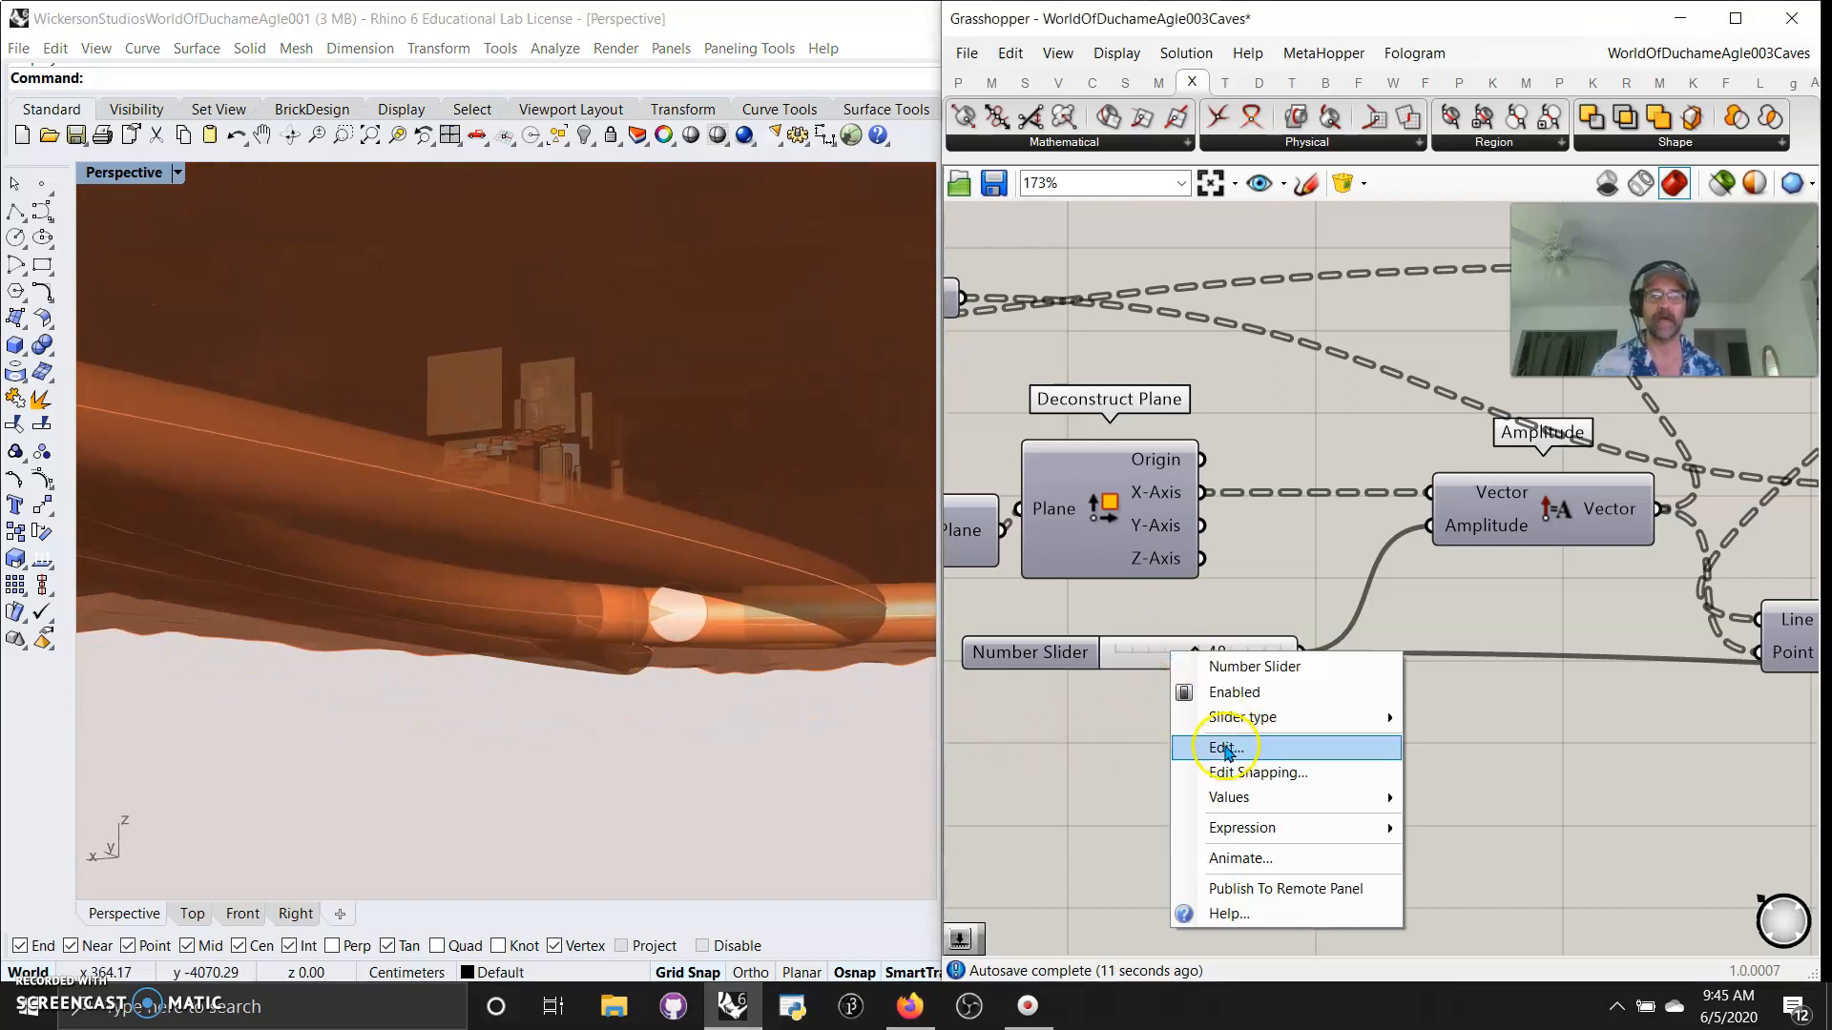
left_click(1226, 750)
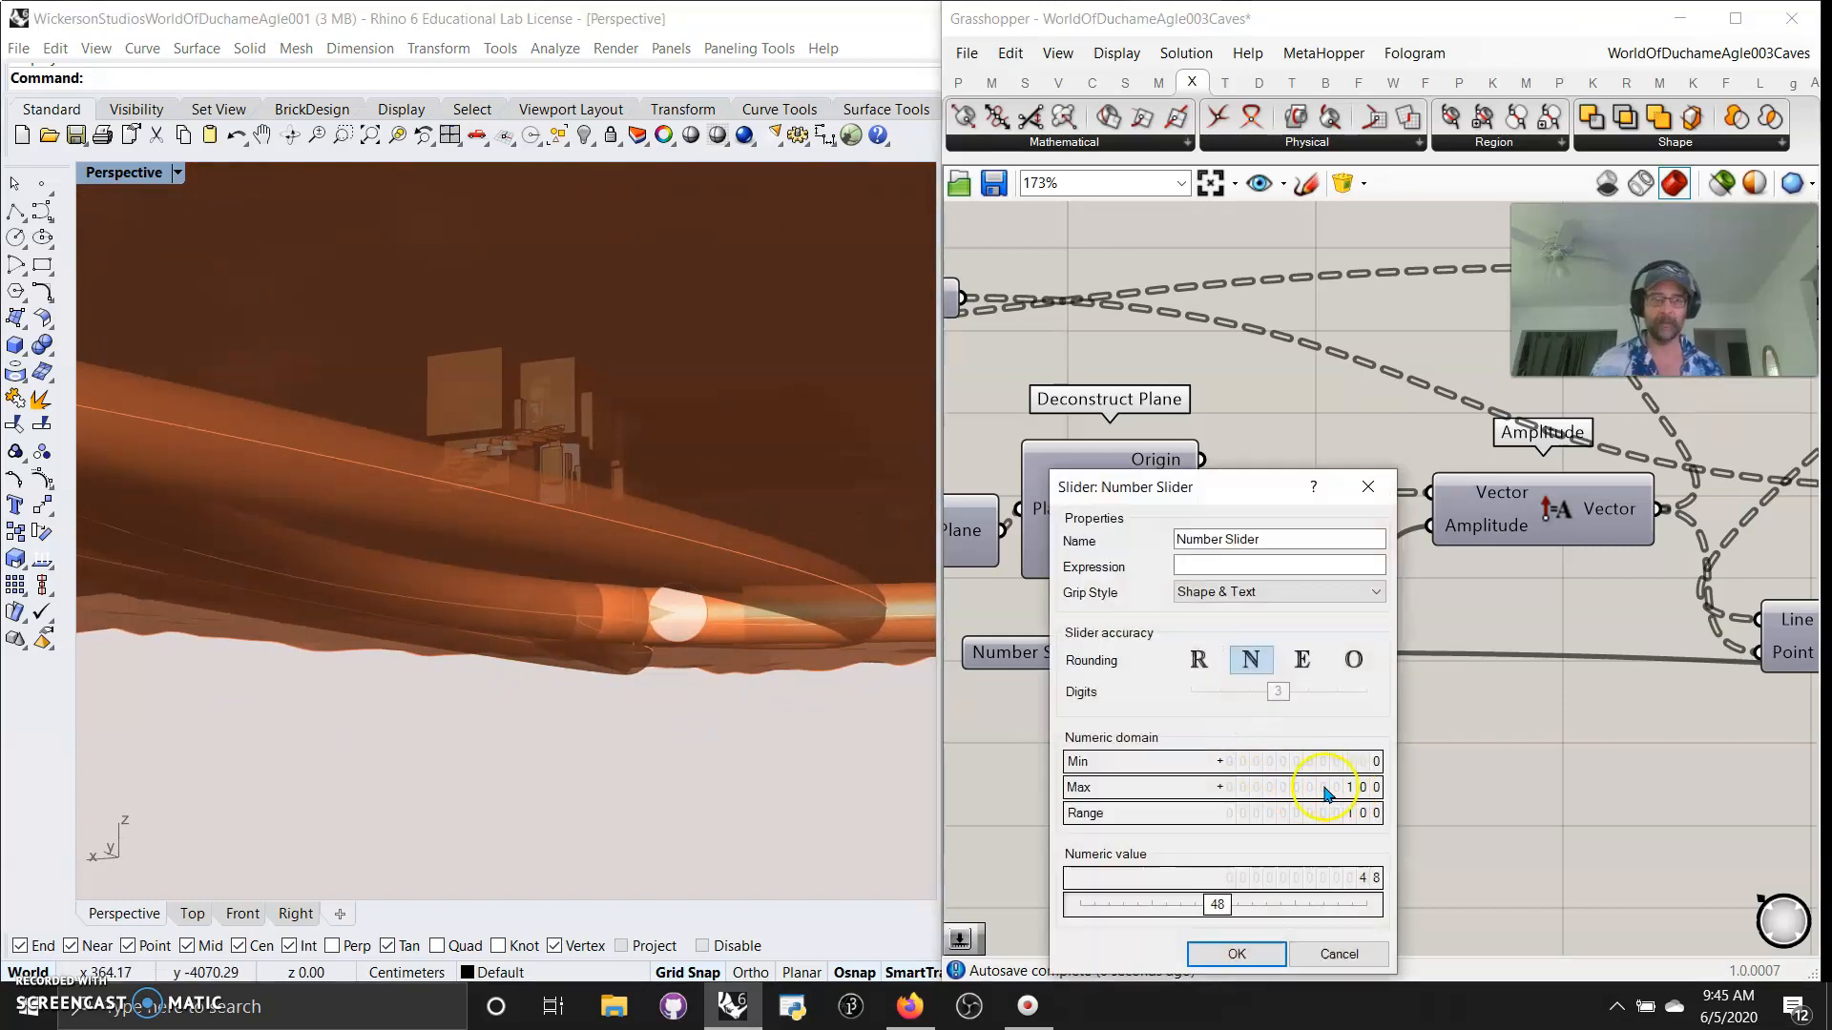
left_click_drag(1215, 905, 1371, 906)
left_click(1236, 954)
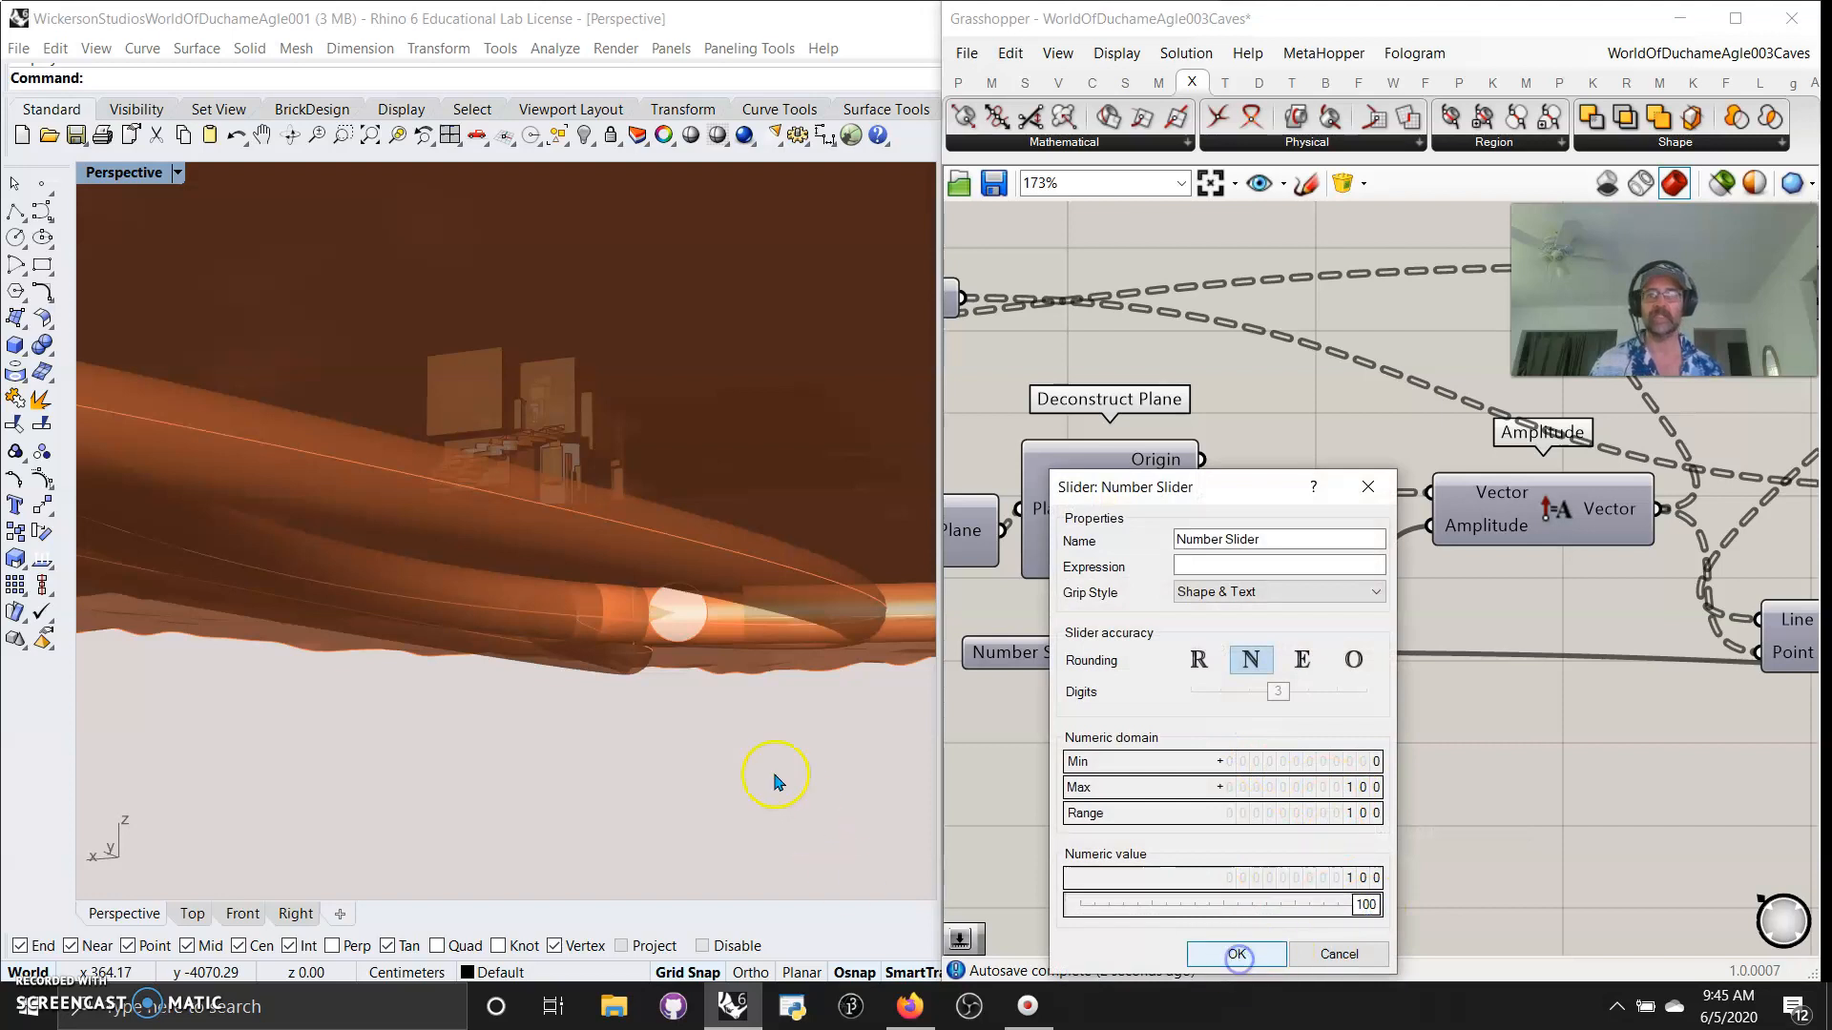
right_click_drag(706, 750, 435, 762)
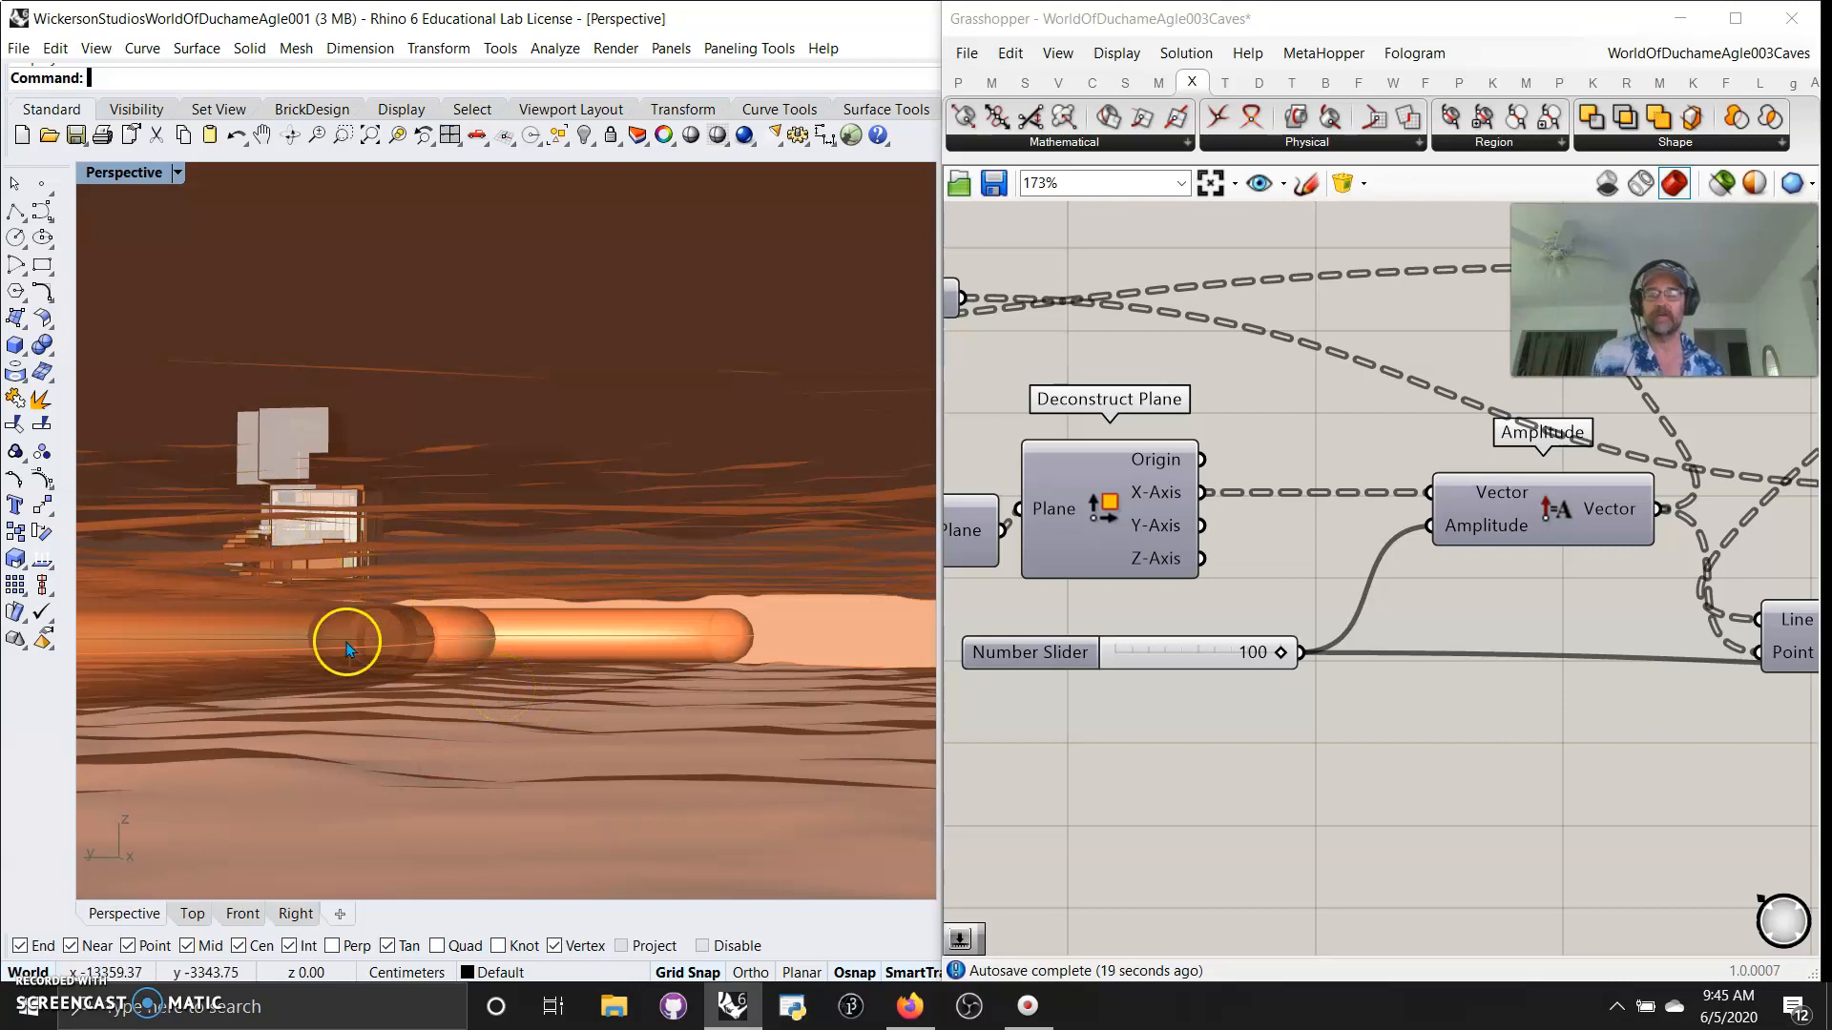
Inspect the HoopSnake loop in the lowest purple group and view its Evaluate component's expression.
right_click(1112, 850)
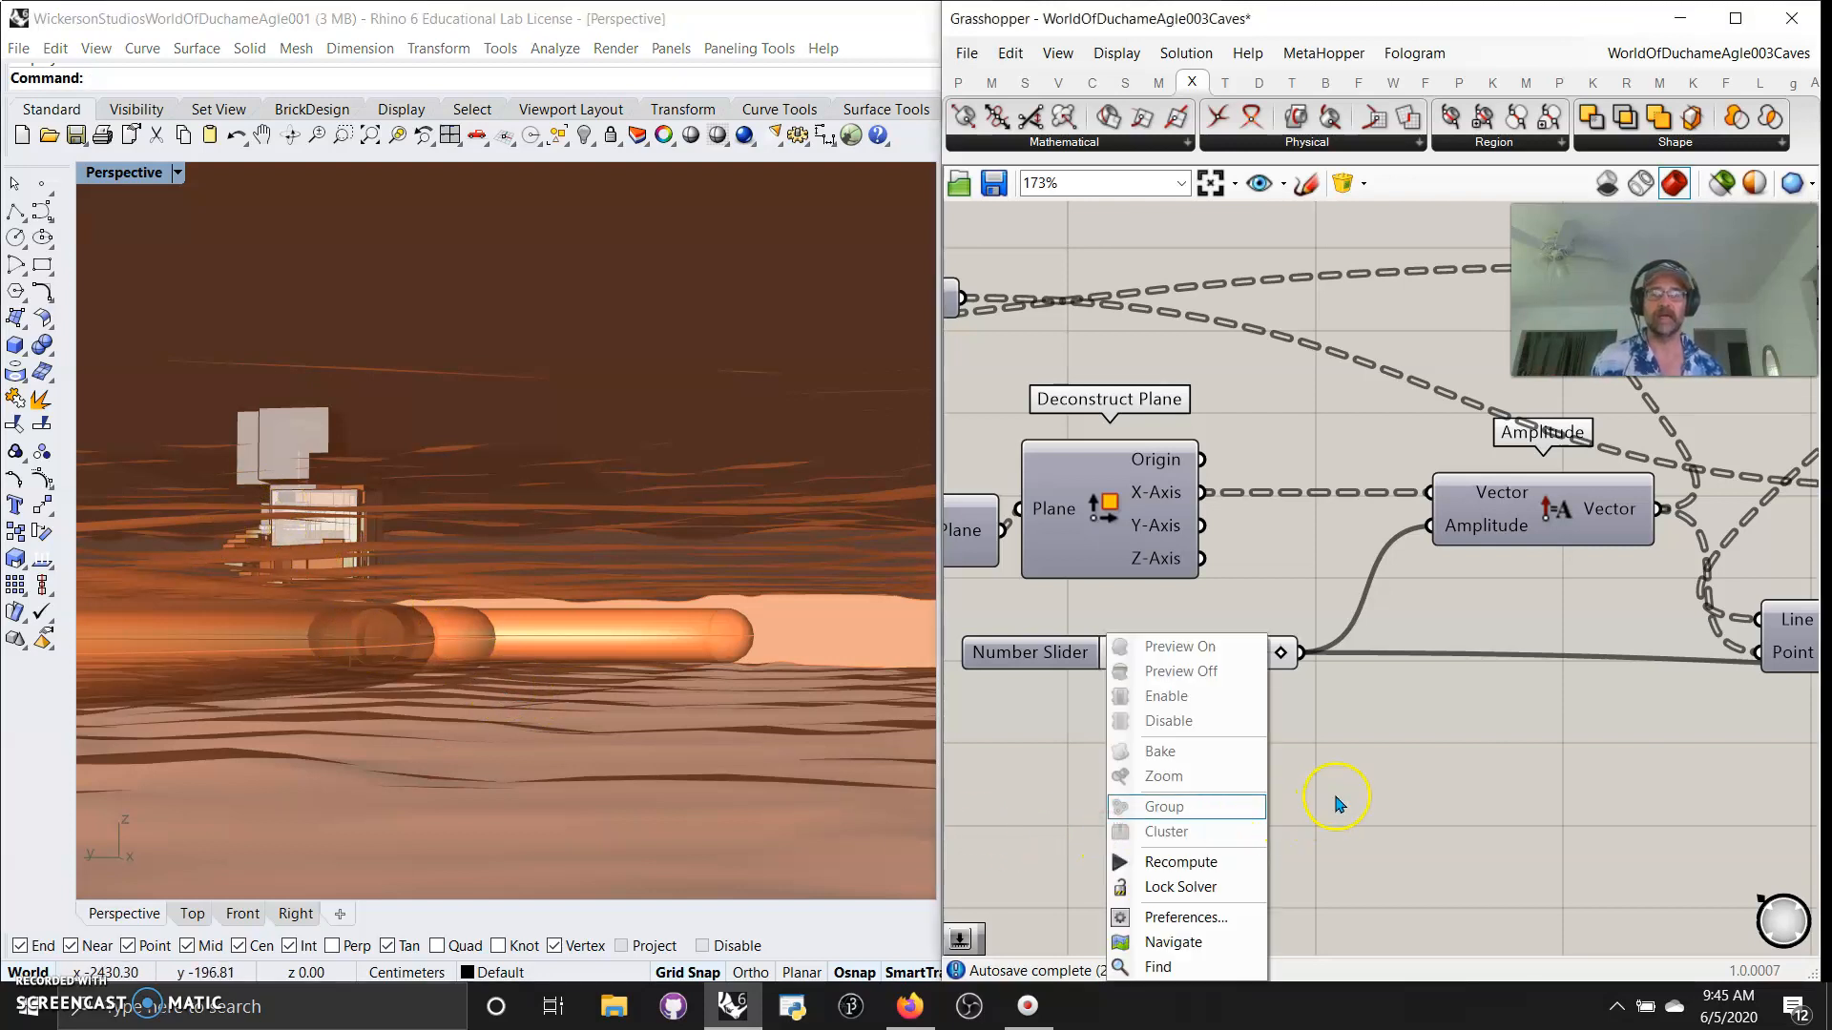
left_click(1439, 768)
scroll(1402, 764, "down", 10)
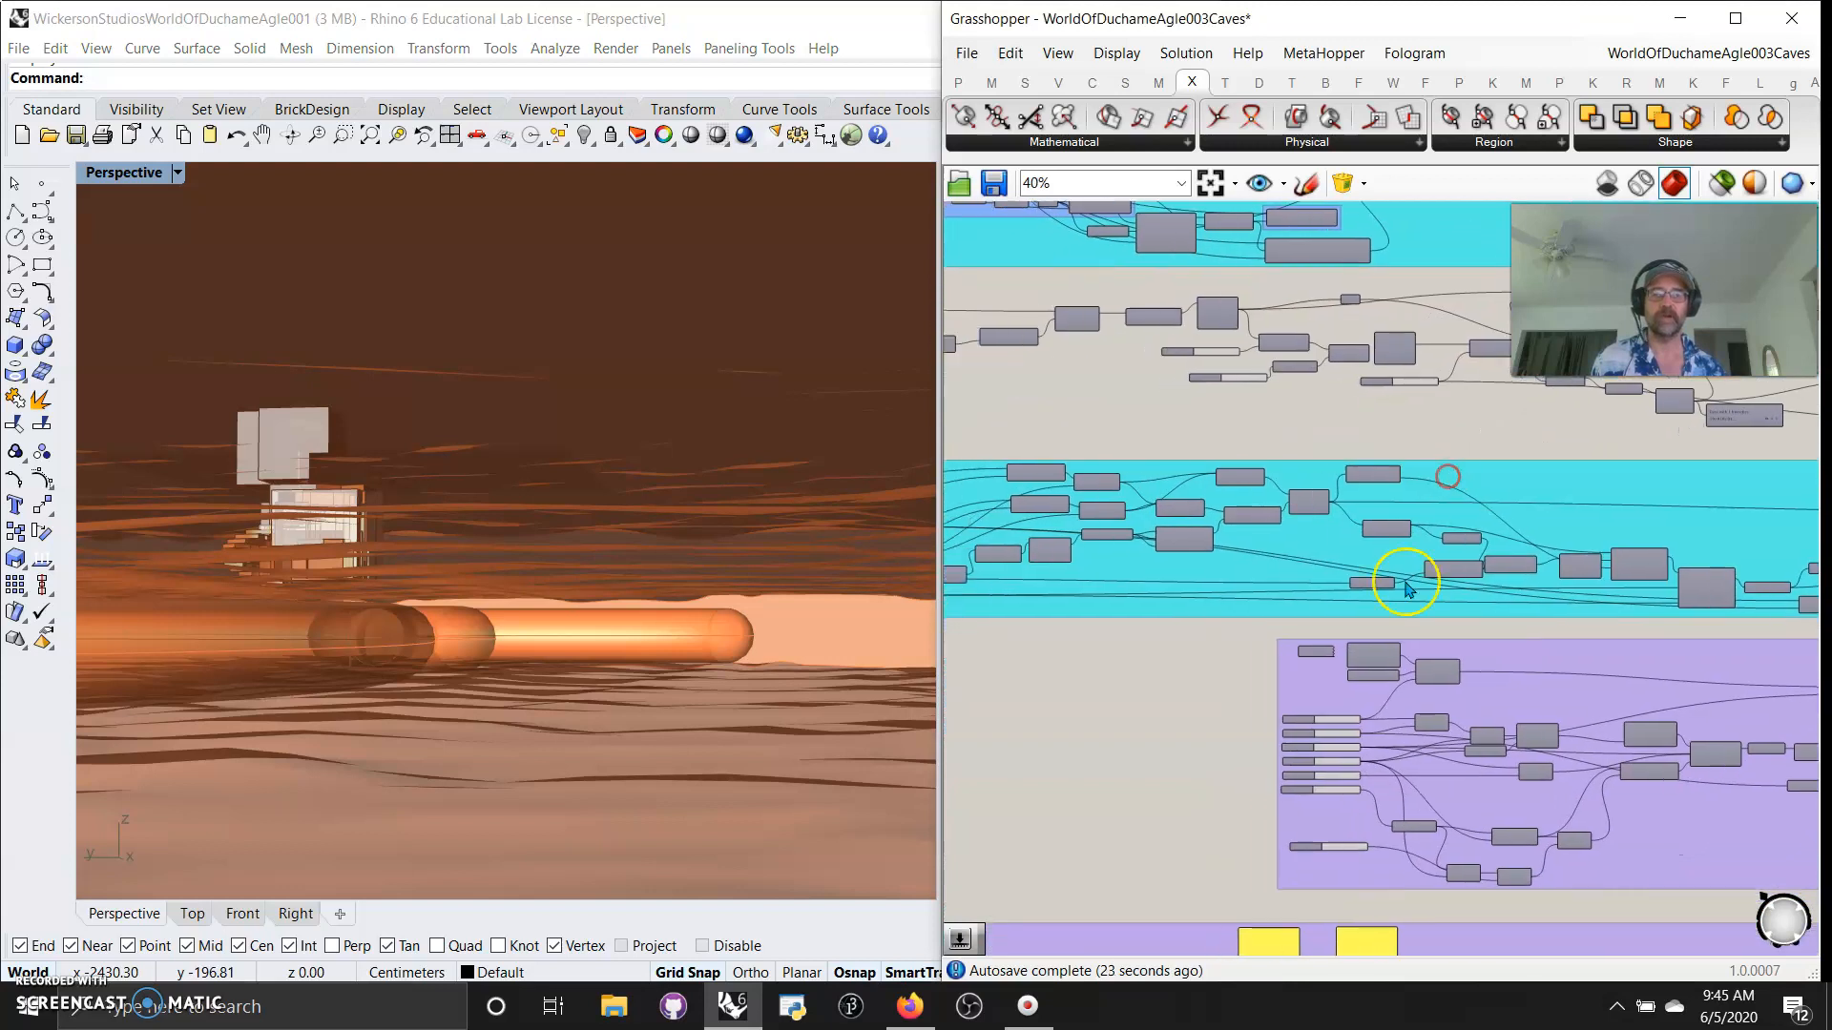
scroll(1405, 586, "down", 3)
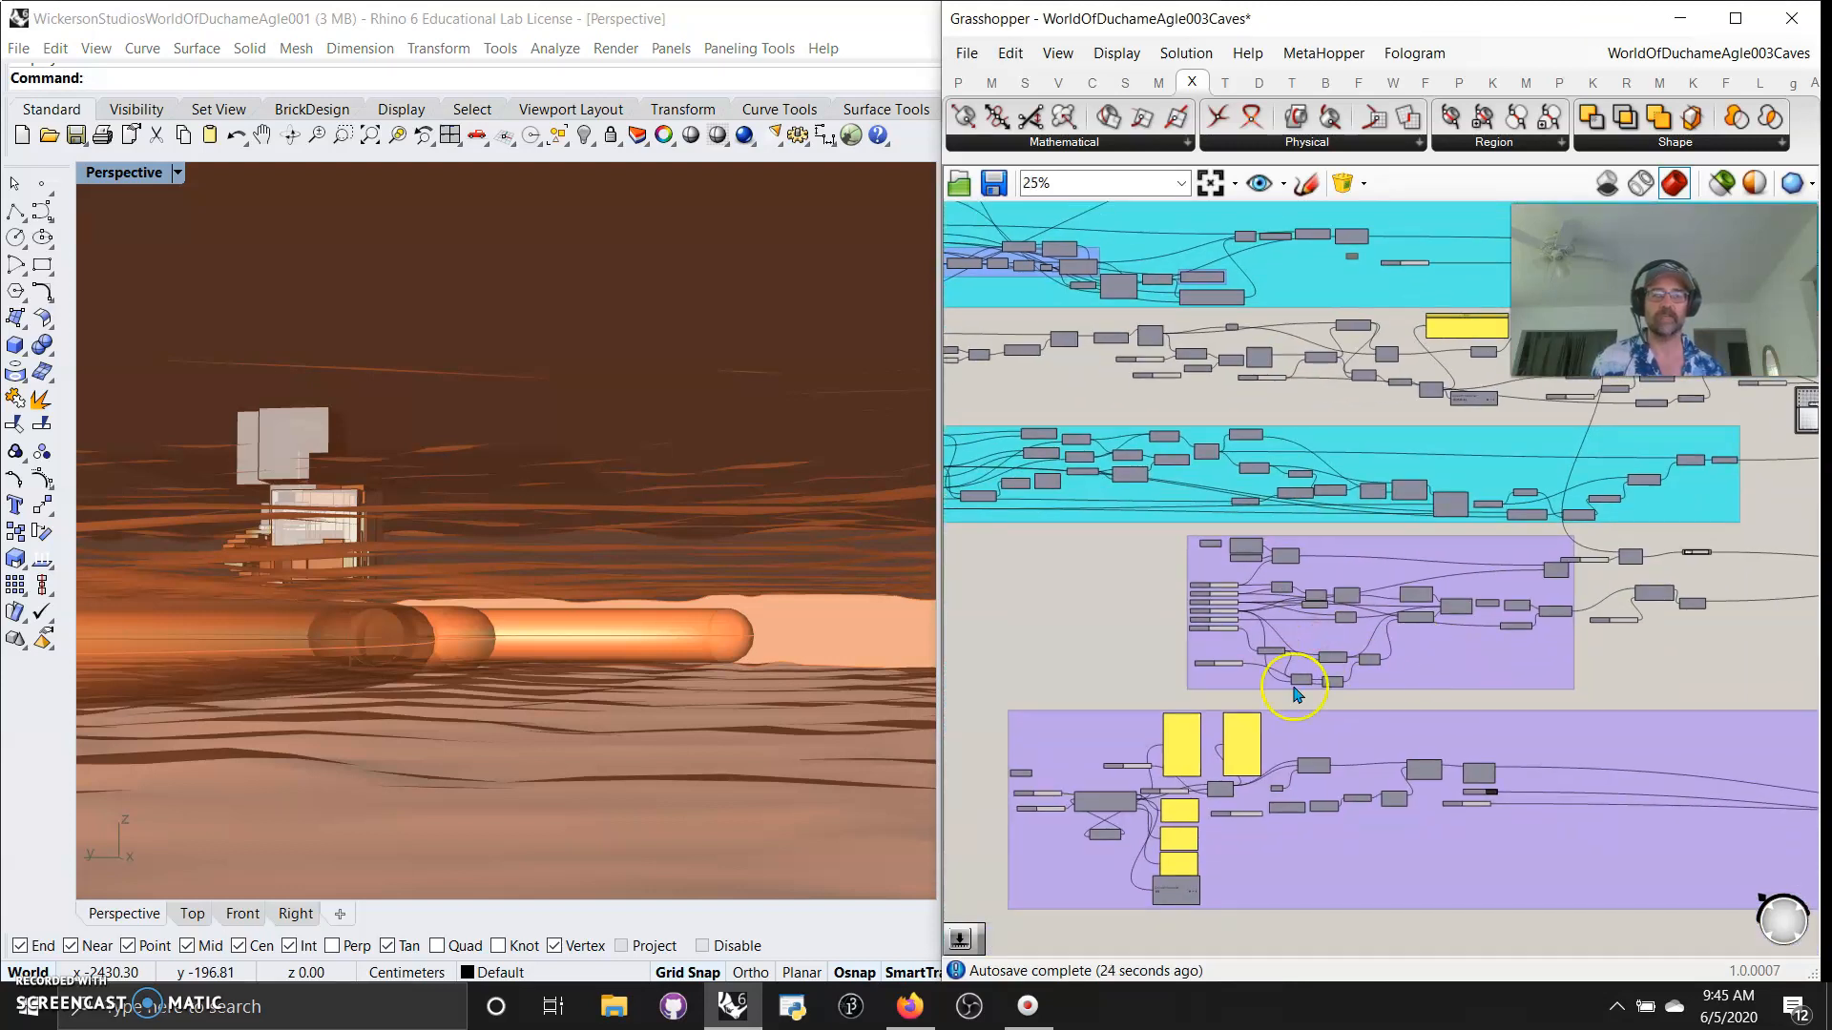
scroll(1382, 597, "up", 13)
right_click_drag(1345, 630, 1496, 752)
scroll(1561, 763, "down", 4)
scroll(1561, 765, "down", 3)
scroll(1286, 681, "up", 3)
right_click_drag(1179, 701, 1275, 806)
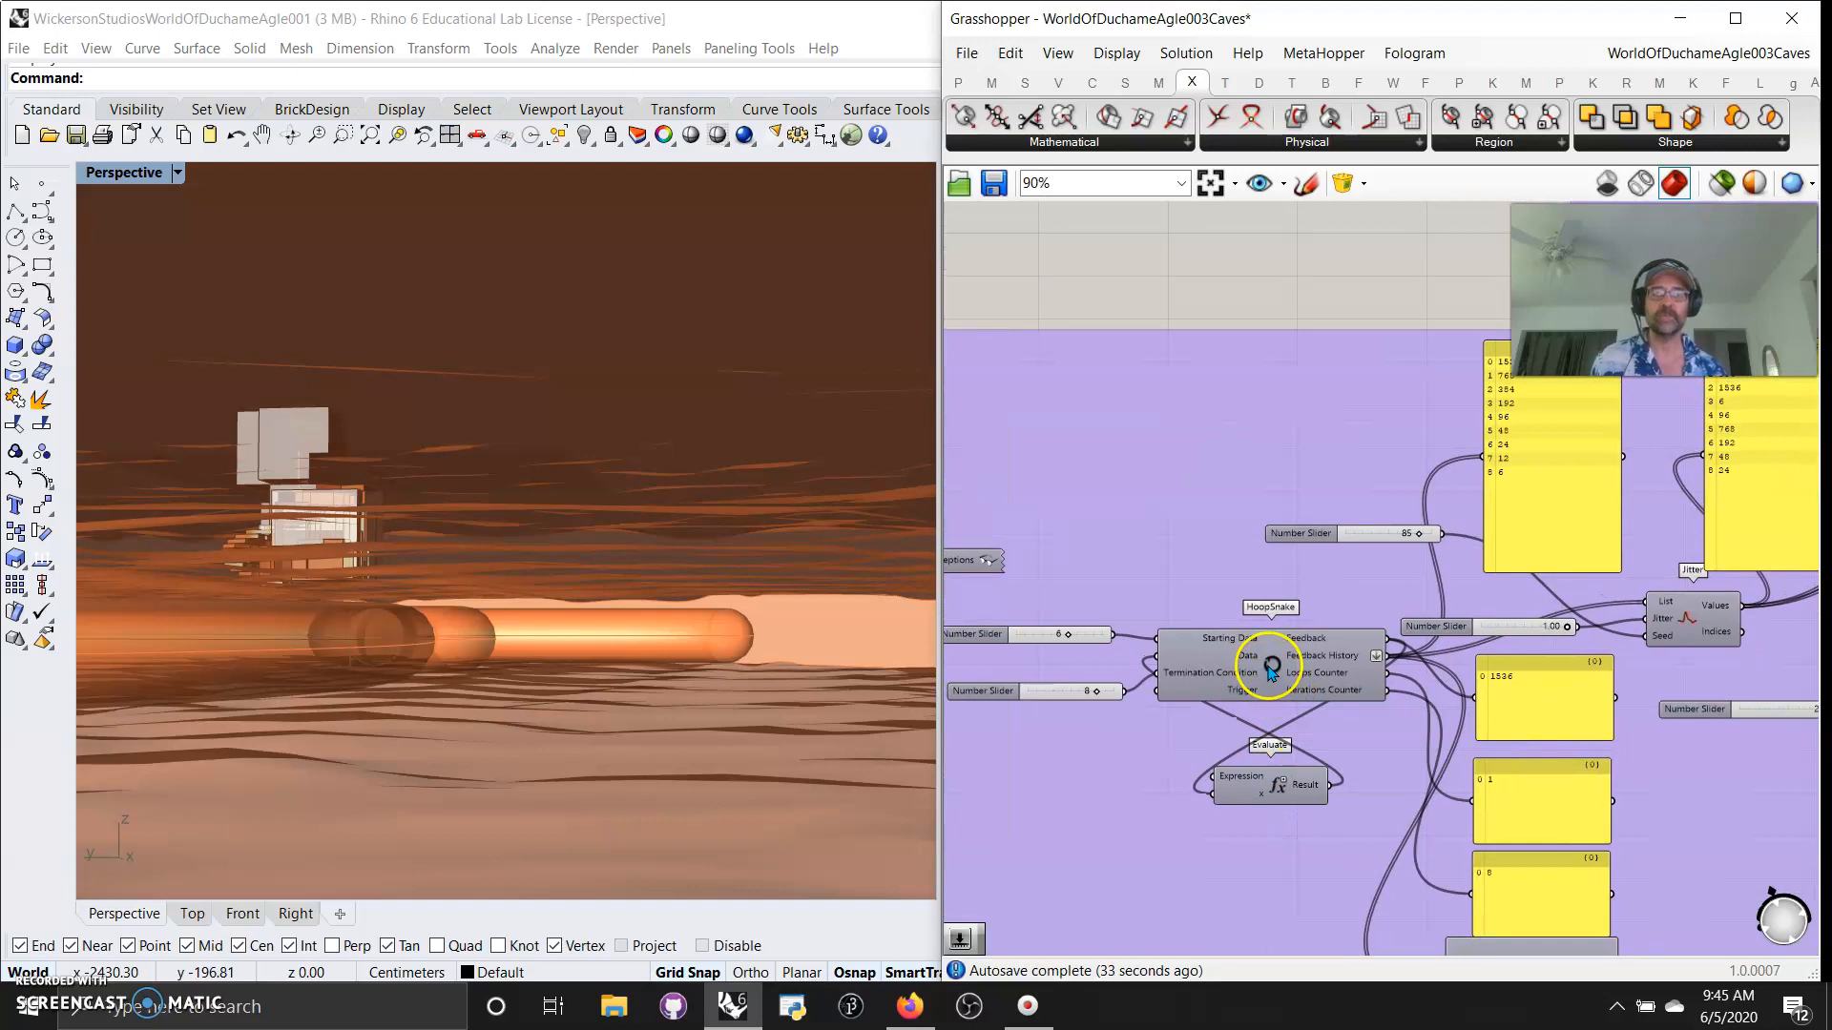
double_click(1305, 804)
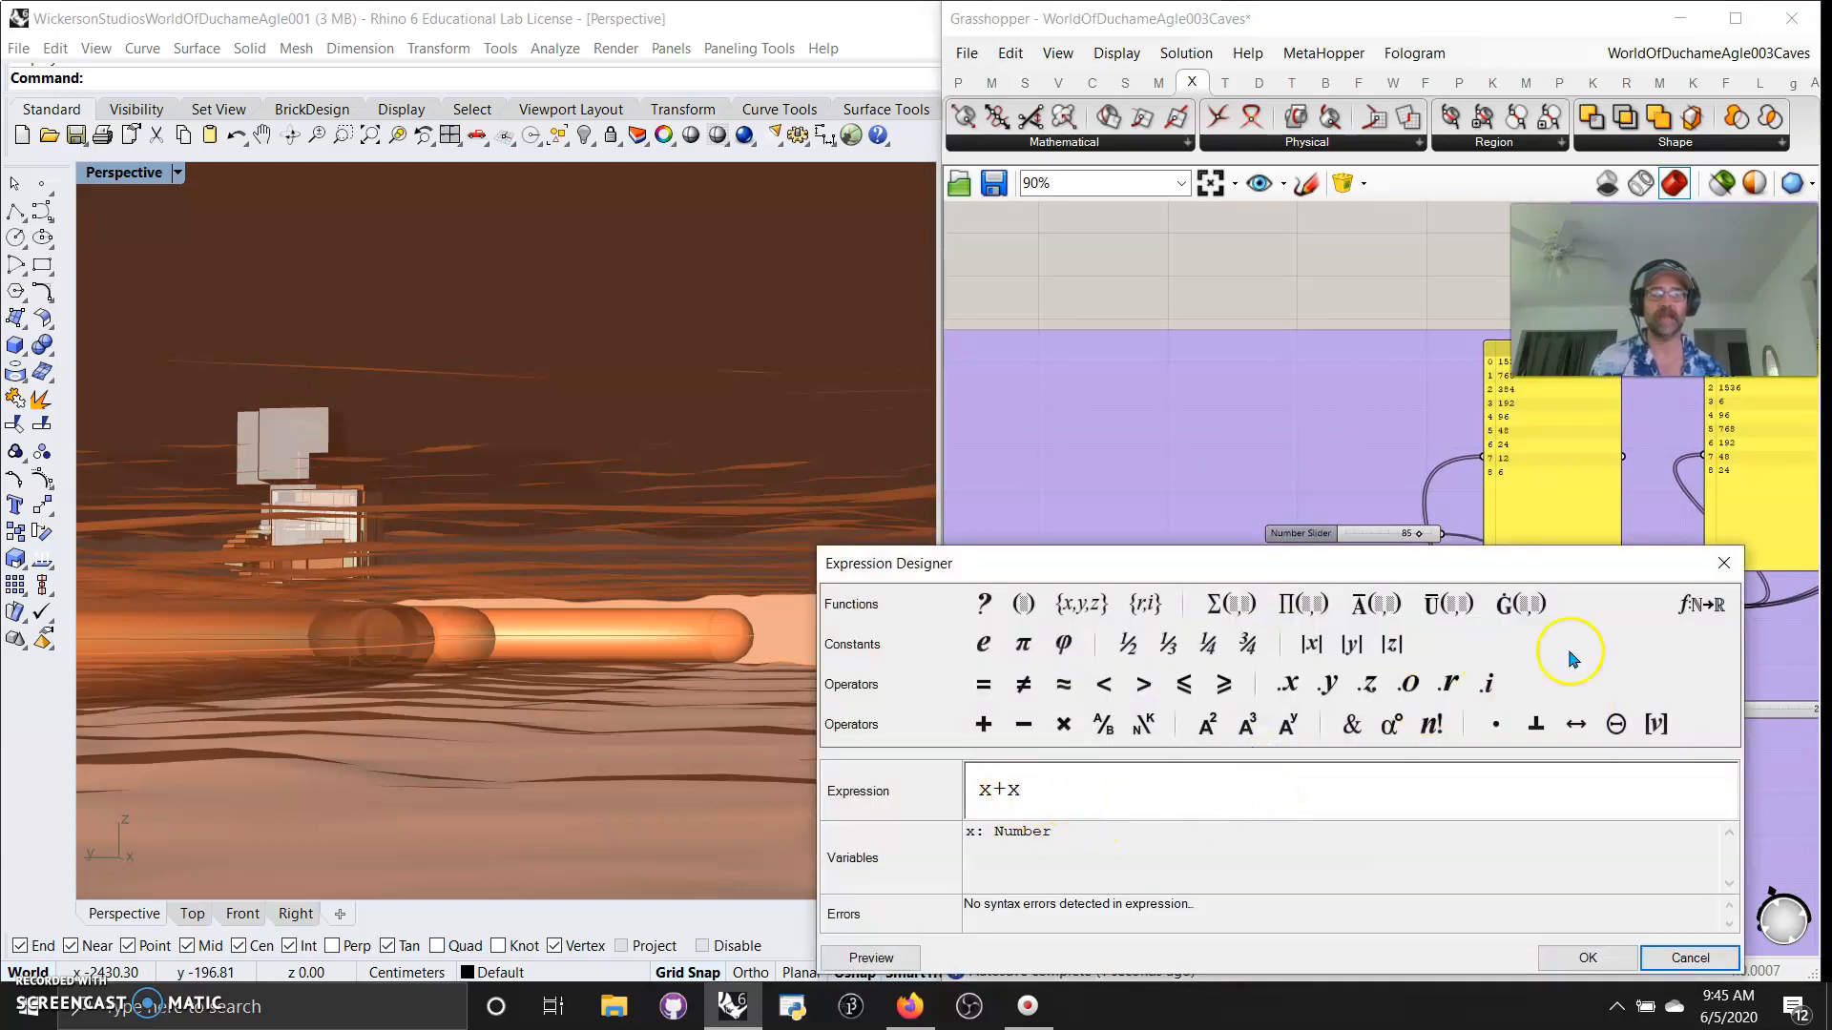
left_click(1723, 563)
Select the Construct Point component, restore the four-viewport layout and restrict the preview to selected geometry.
right_click_drag(1395, 785, 1250, 810)
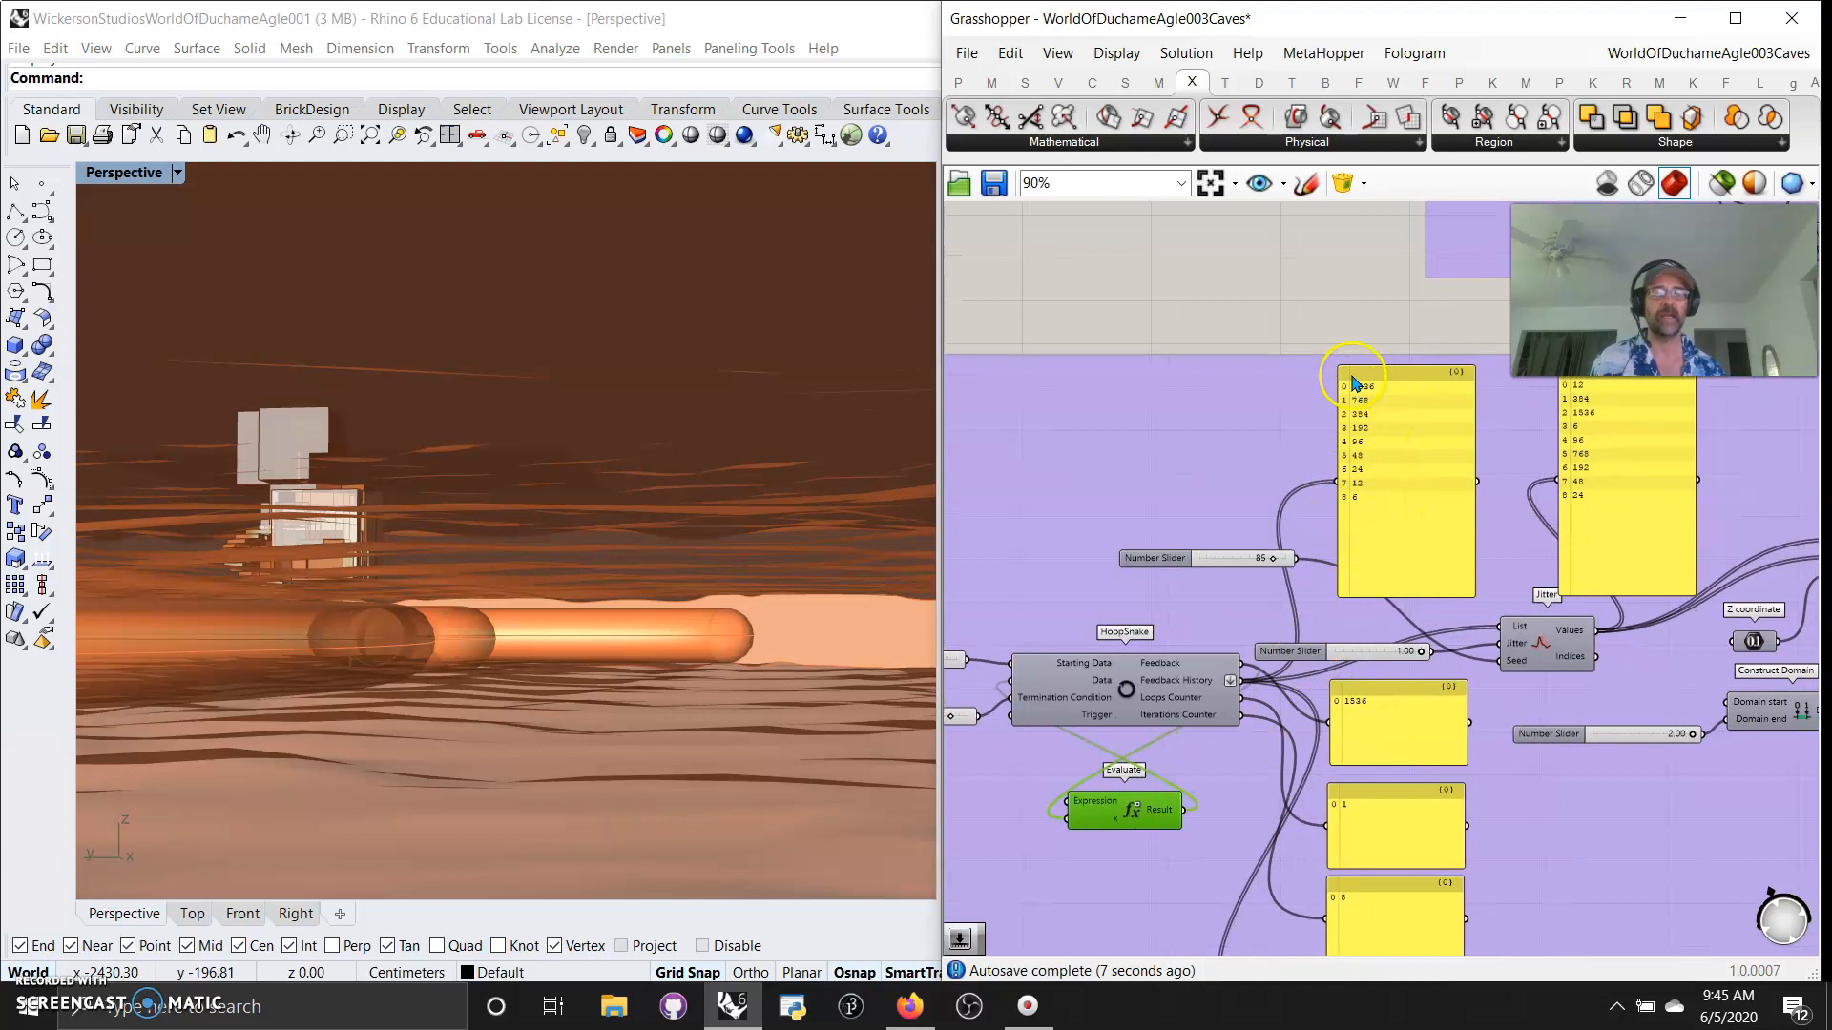
right_click_drag(1654, 721, 1238, 737)
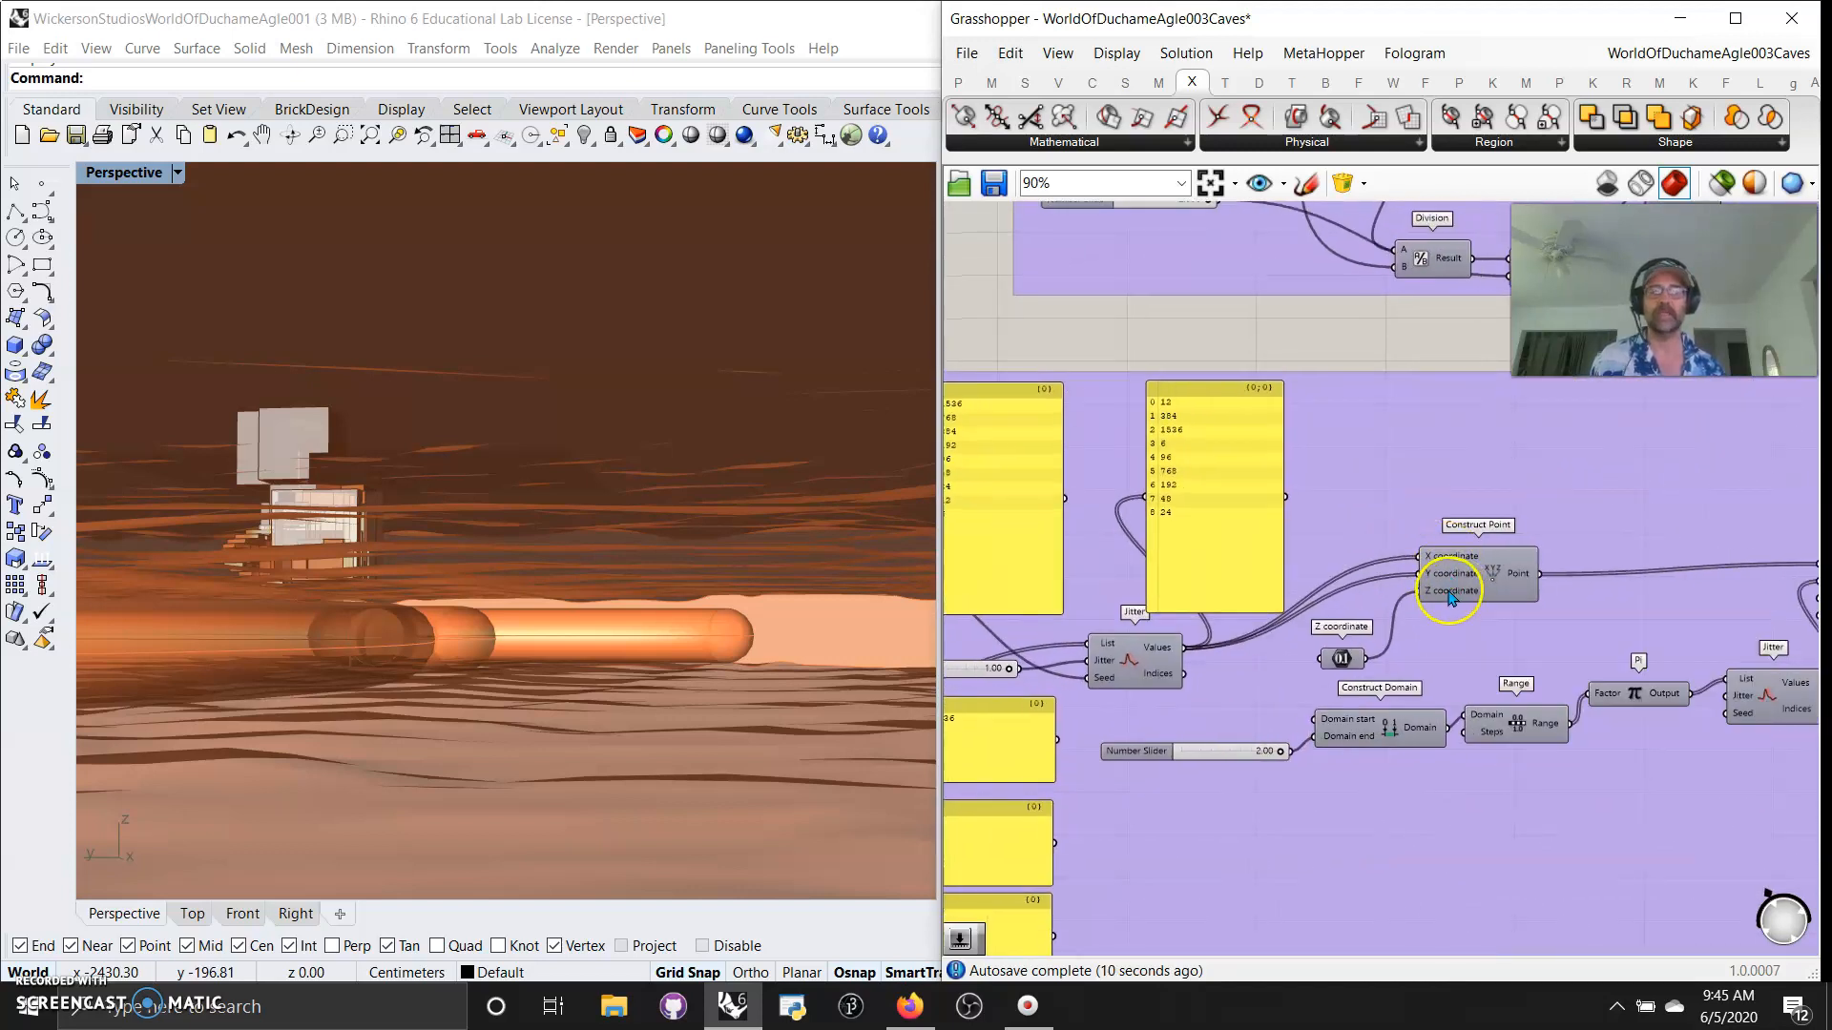
left_click(1463, 594)
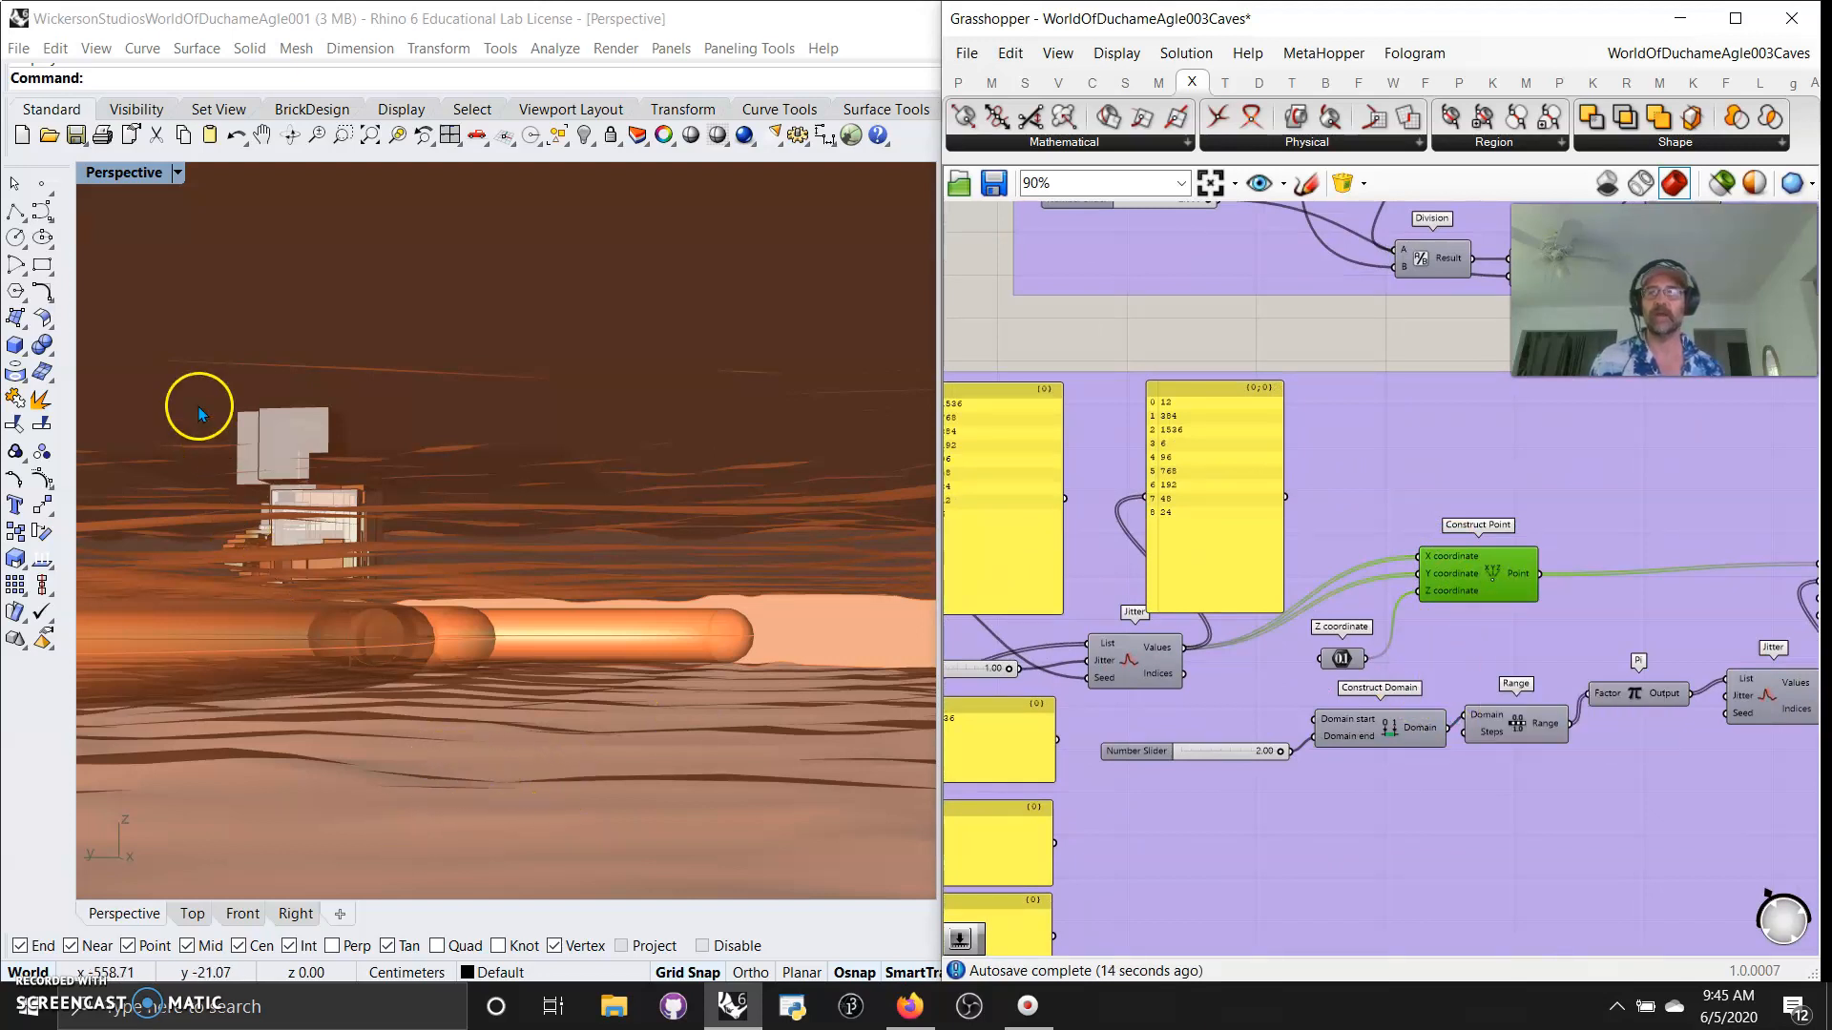
left_click(120, 173)
double_click(122, 173)
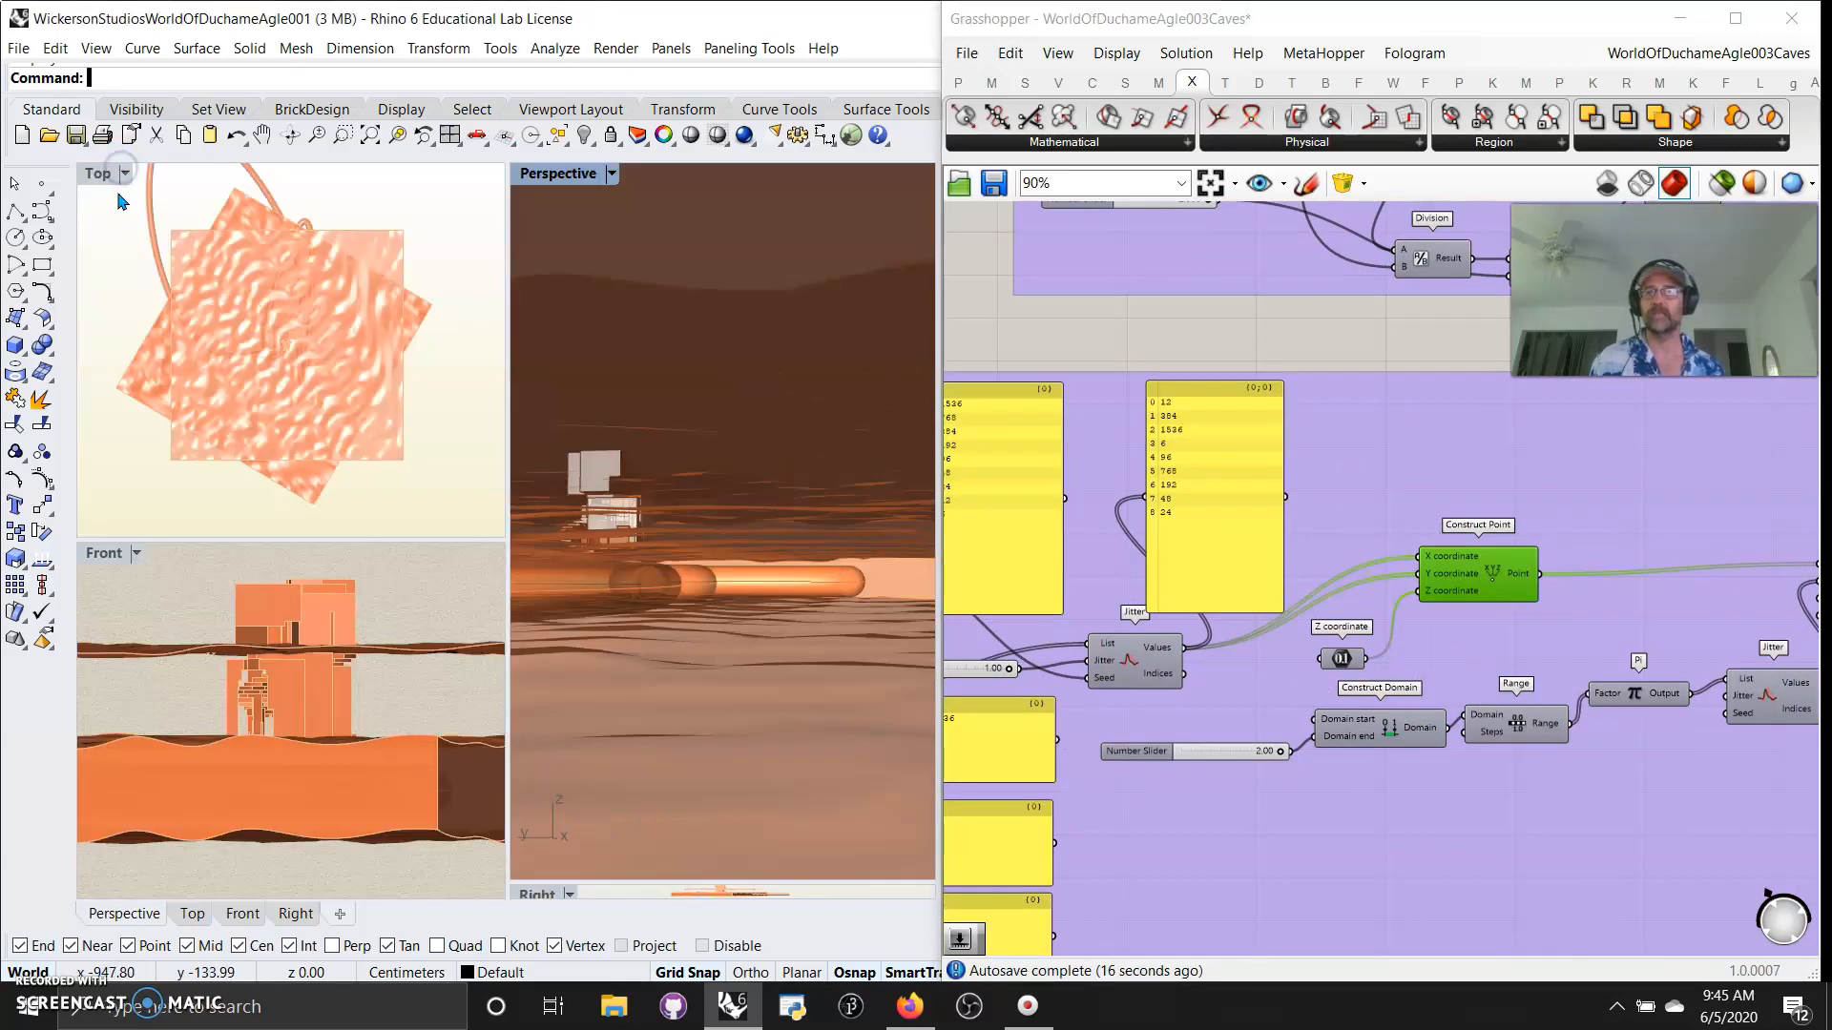
left_click(1508, 584)
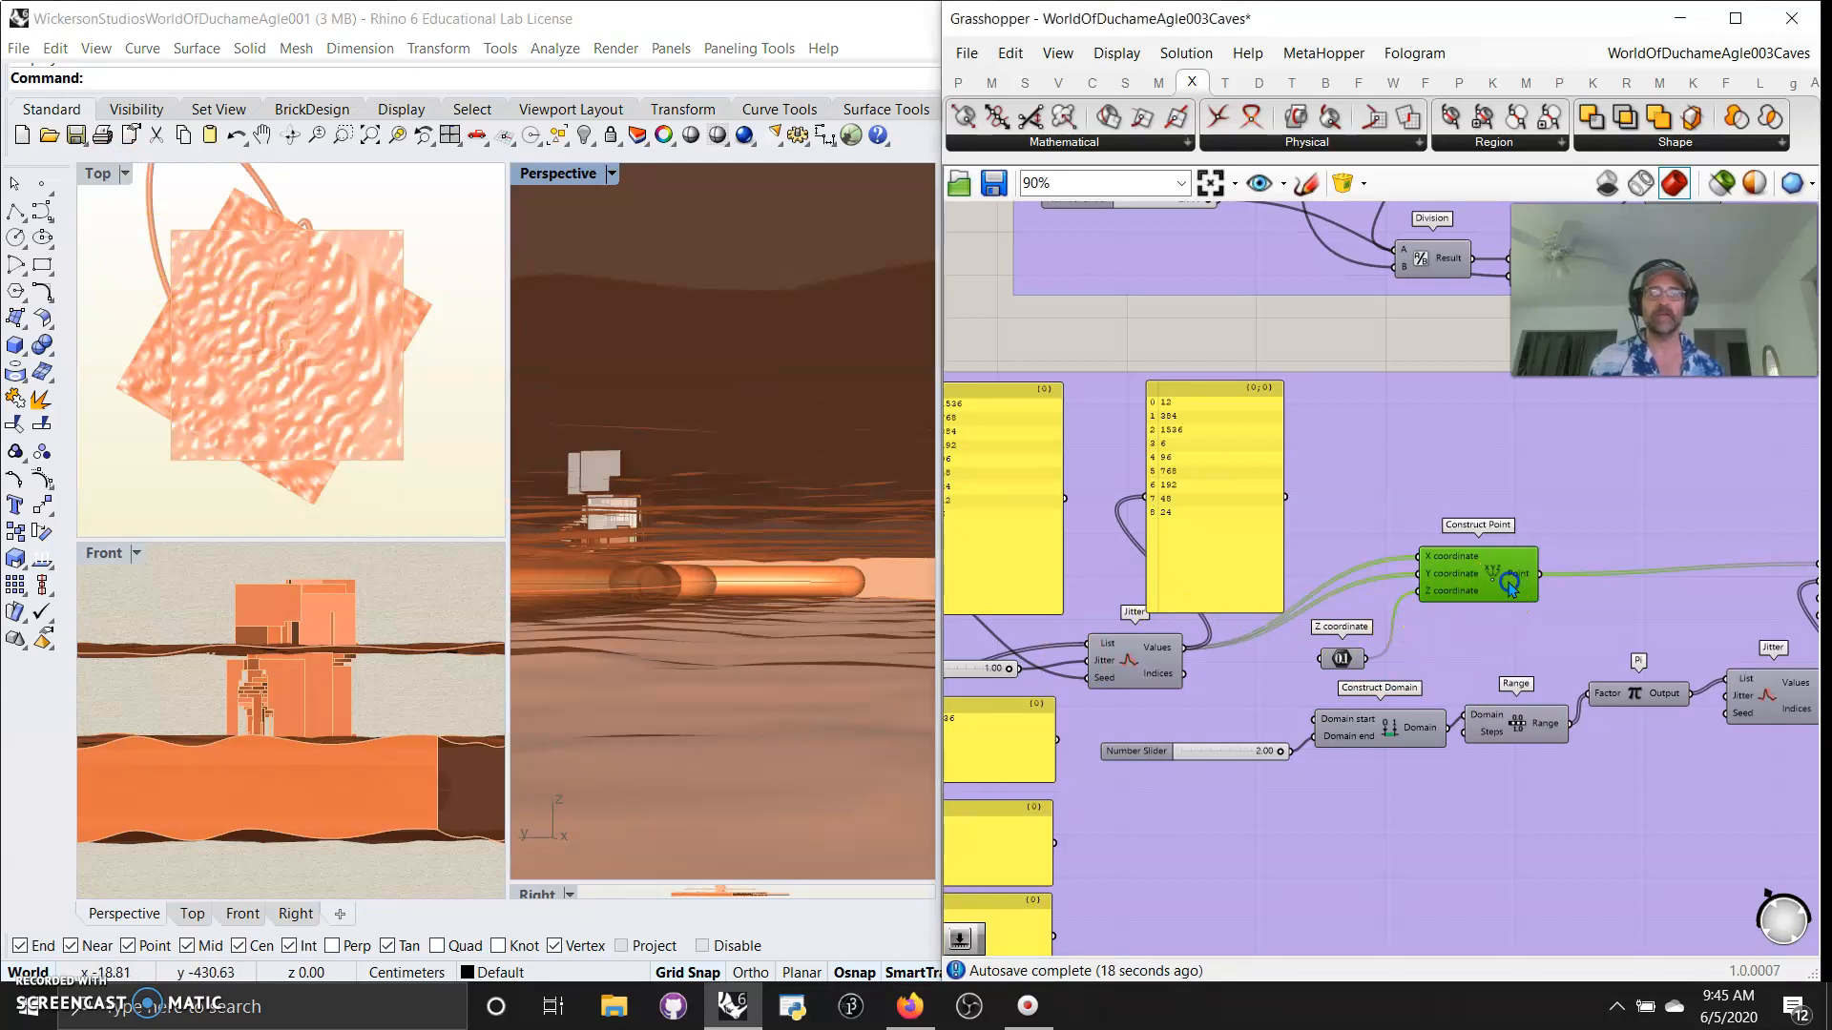
left_click(1723, 190)
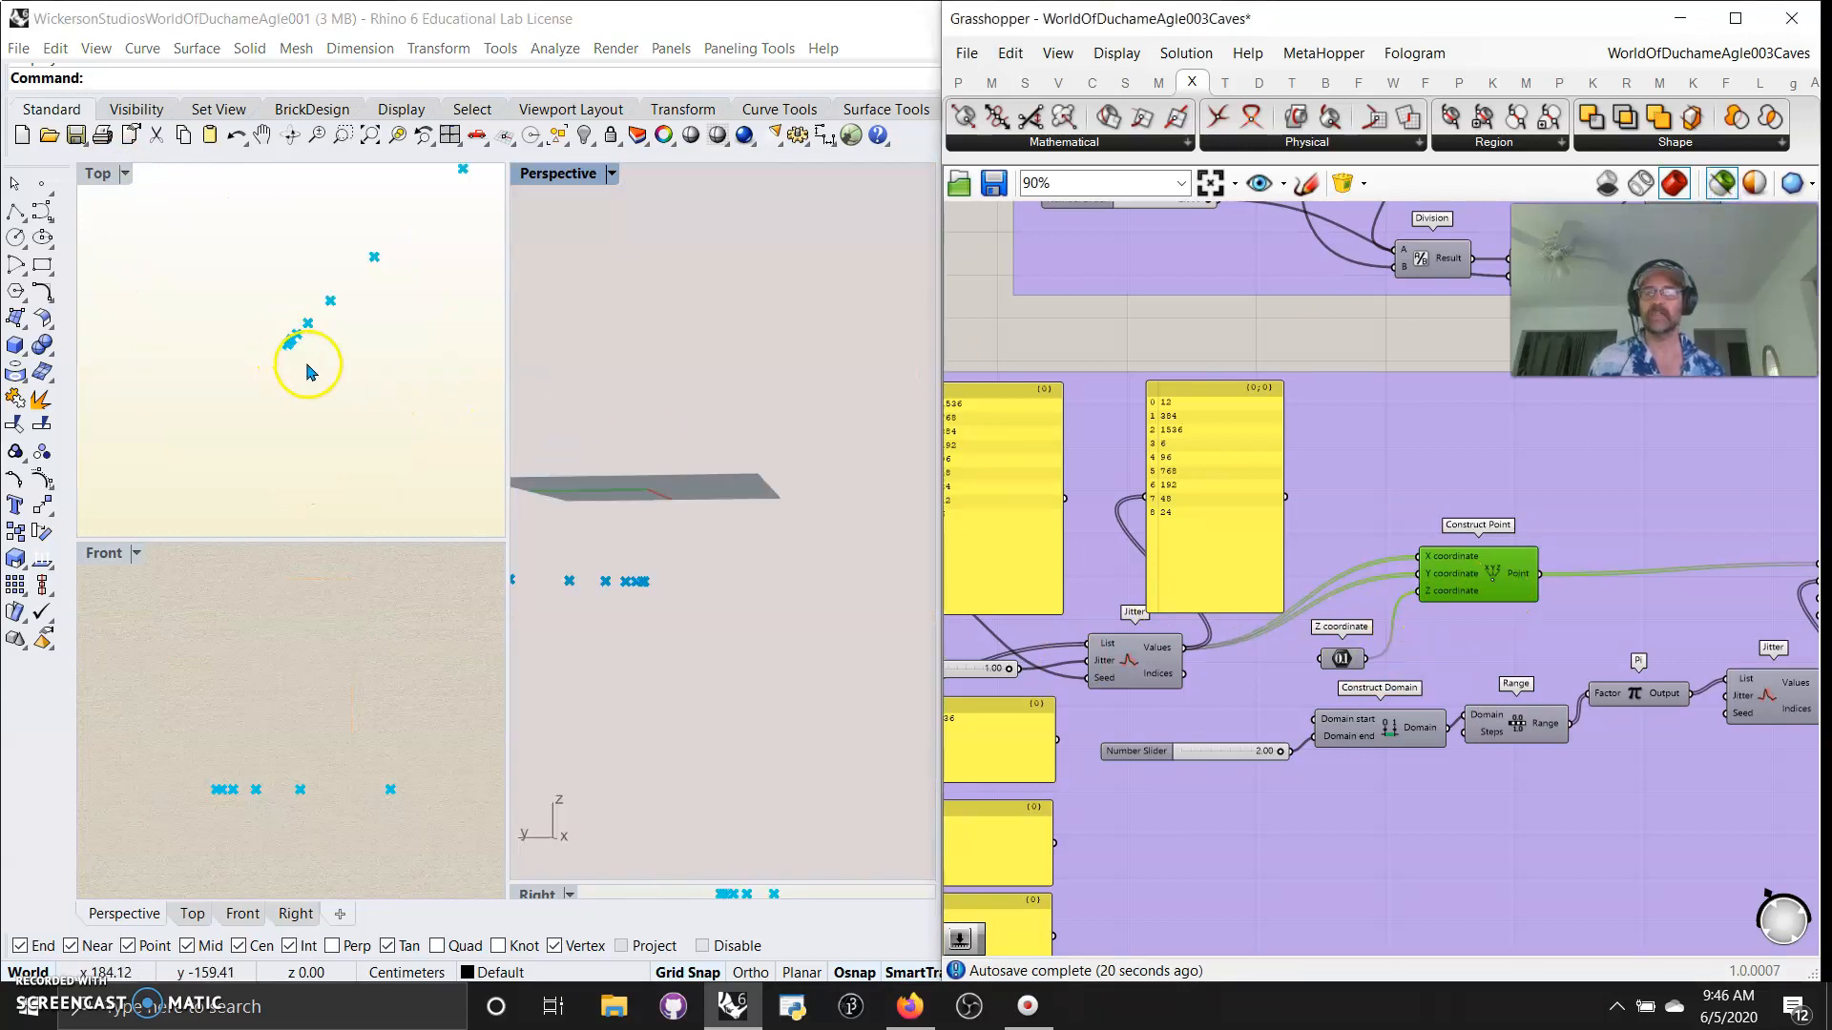
scroll(1179, 727, "down", 3)
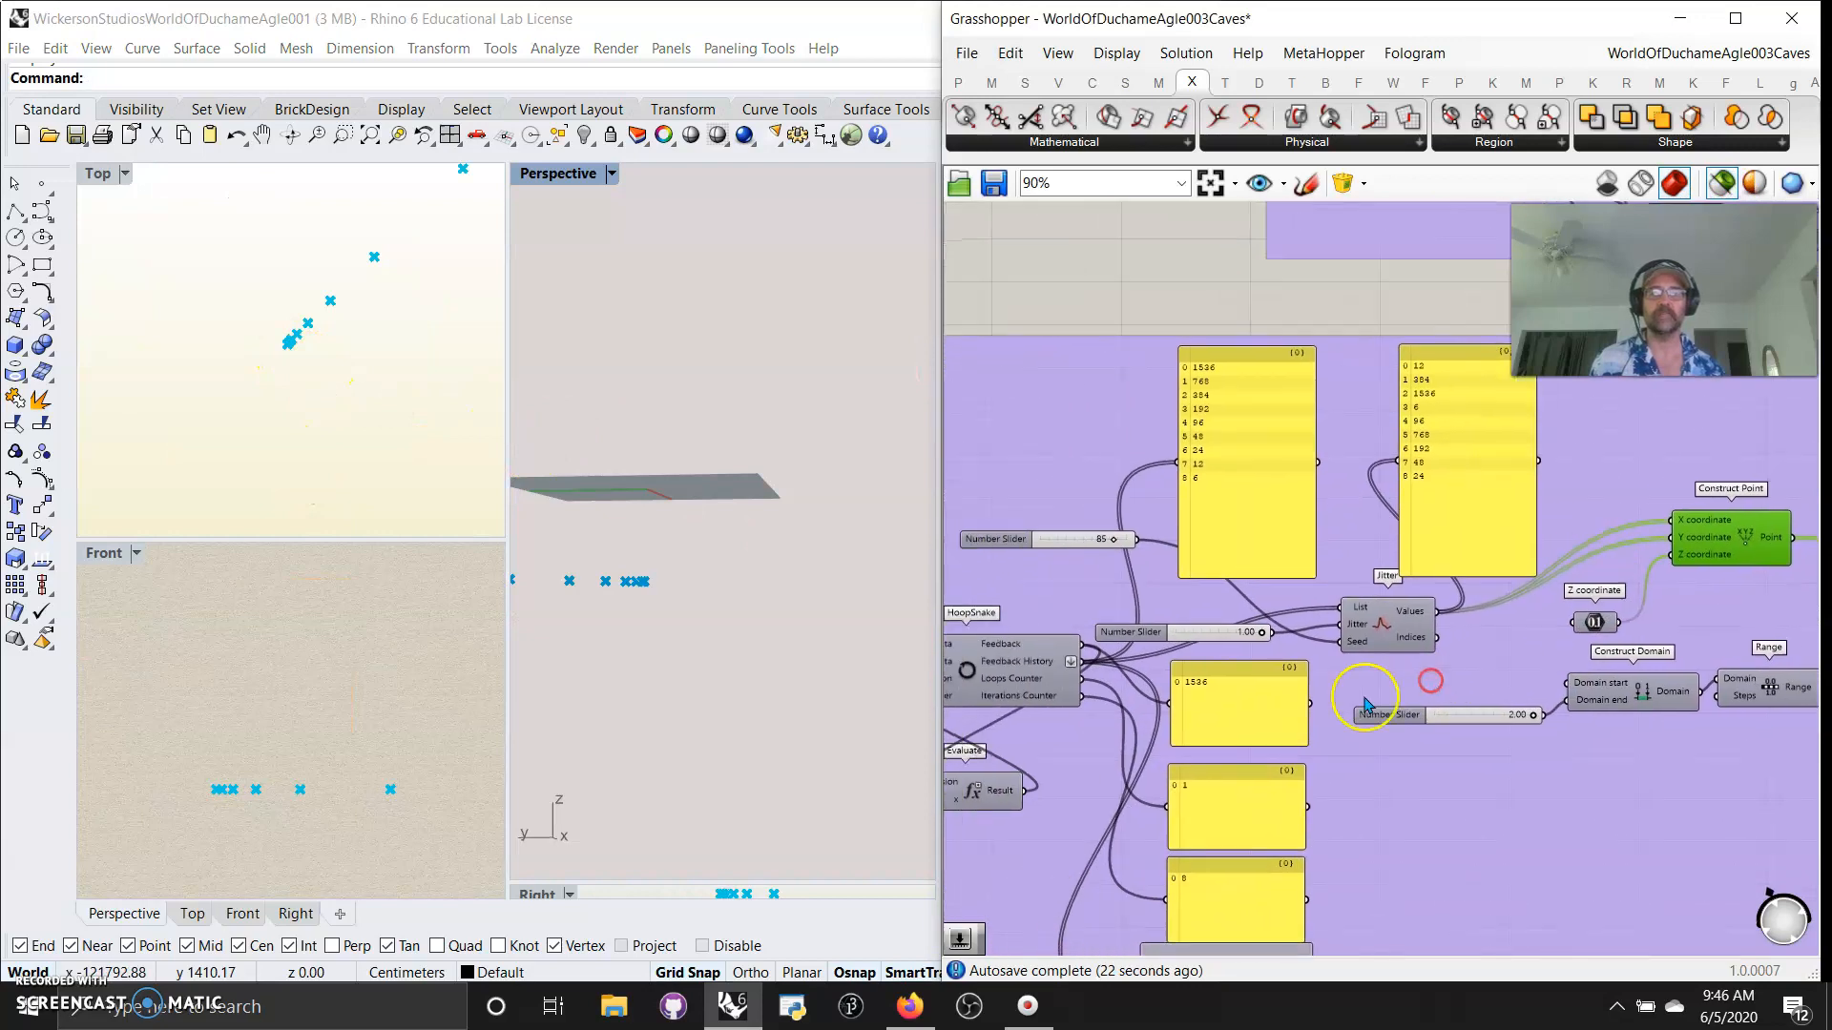
right_click_drag(266, 347, 194, 430)
Preview the output of the Rotate 3D component and of the Interpolate curve.
right_click_drag(1601, 799, 1164, 760)
scroll(1234, 571, "up", 3)
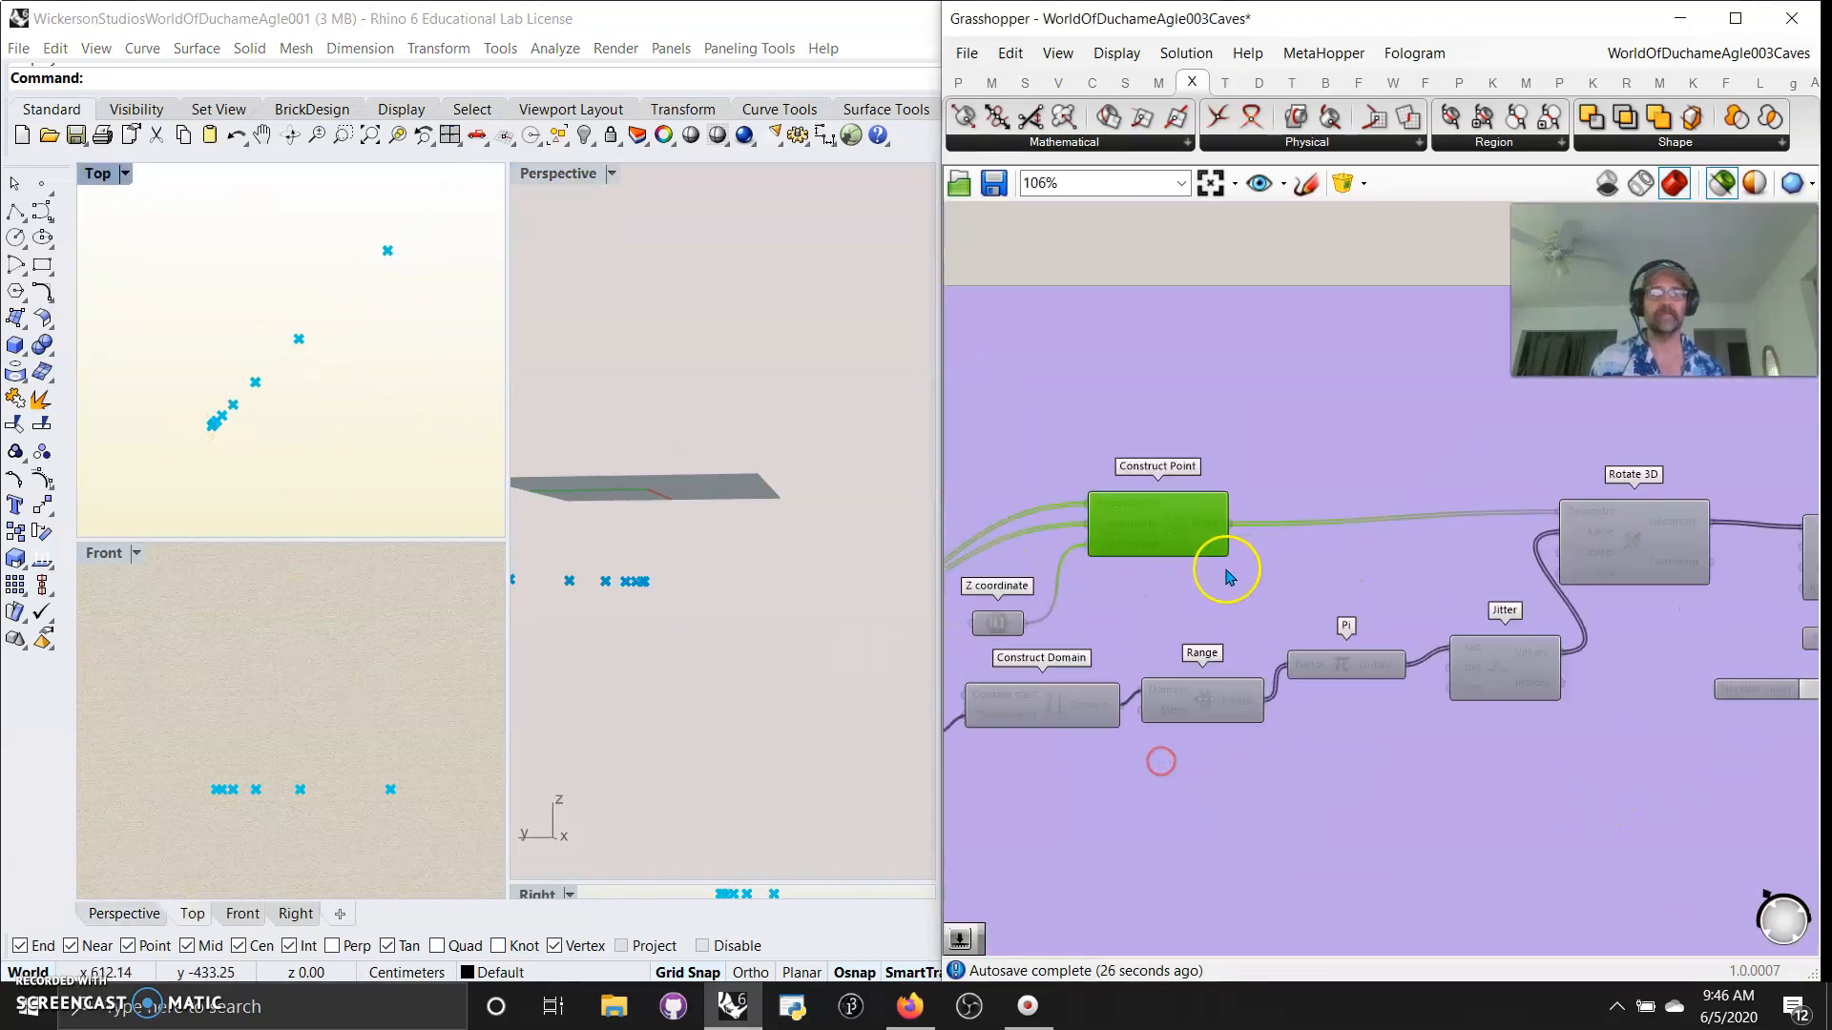
right_click_drag(1415, 572, 1220, 545)
left_click(1458, 516)
right_click_drag(1553, 708, 1250, 728)
left_click(1386, 554)
Follow the wires past Solid Difference to the Pipe component and preview its cave tube.
right_click_drag(1416, 691, 1149, 754)
right_click_drag(1280, 760, 1145, 788)
right_click_drag(1423, 801, 1026, 740)
right_click_drag(1394, 744, 1064, 718)
right_click_drag(1503, 747, 1141, 724)
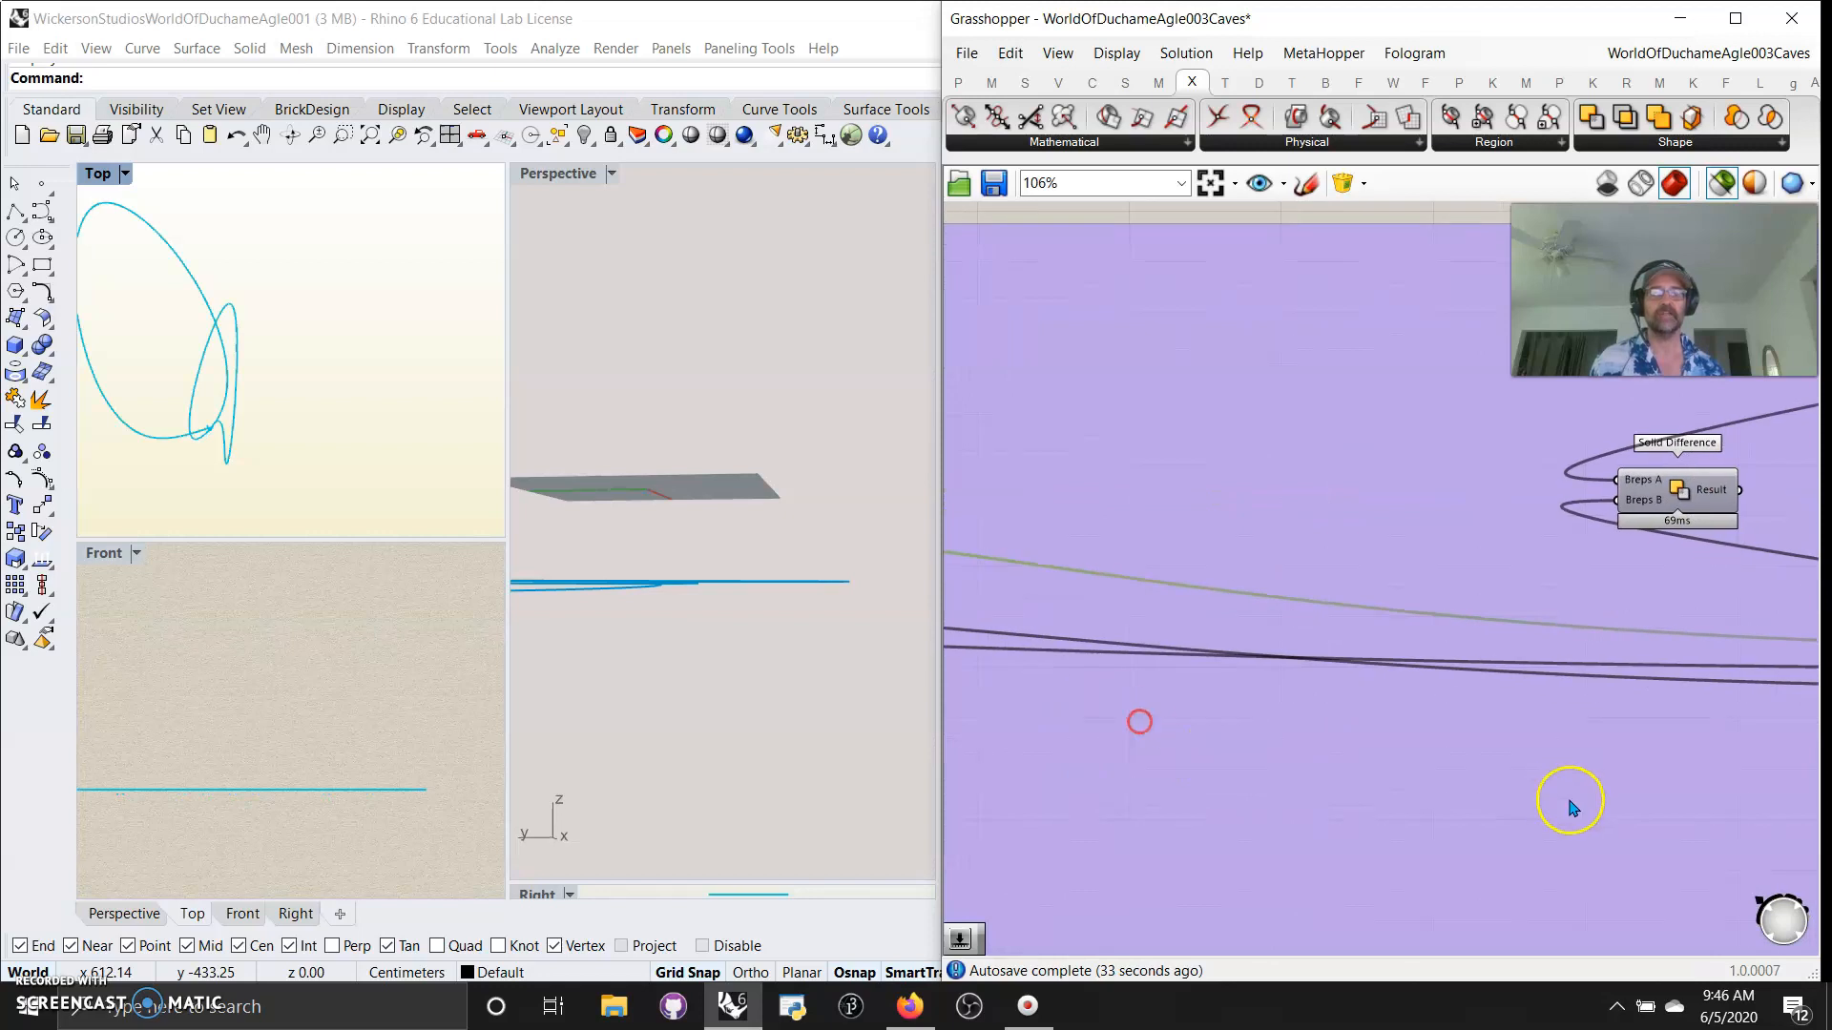
right_click_drag(1569, 800, 1304, 732)
right_click_drag(1576, 764, 1116, 760)
left_click(1521, 605)
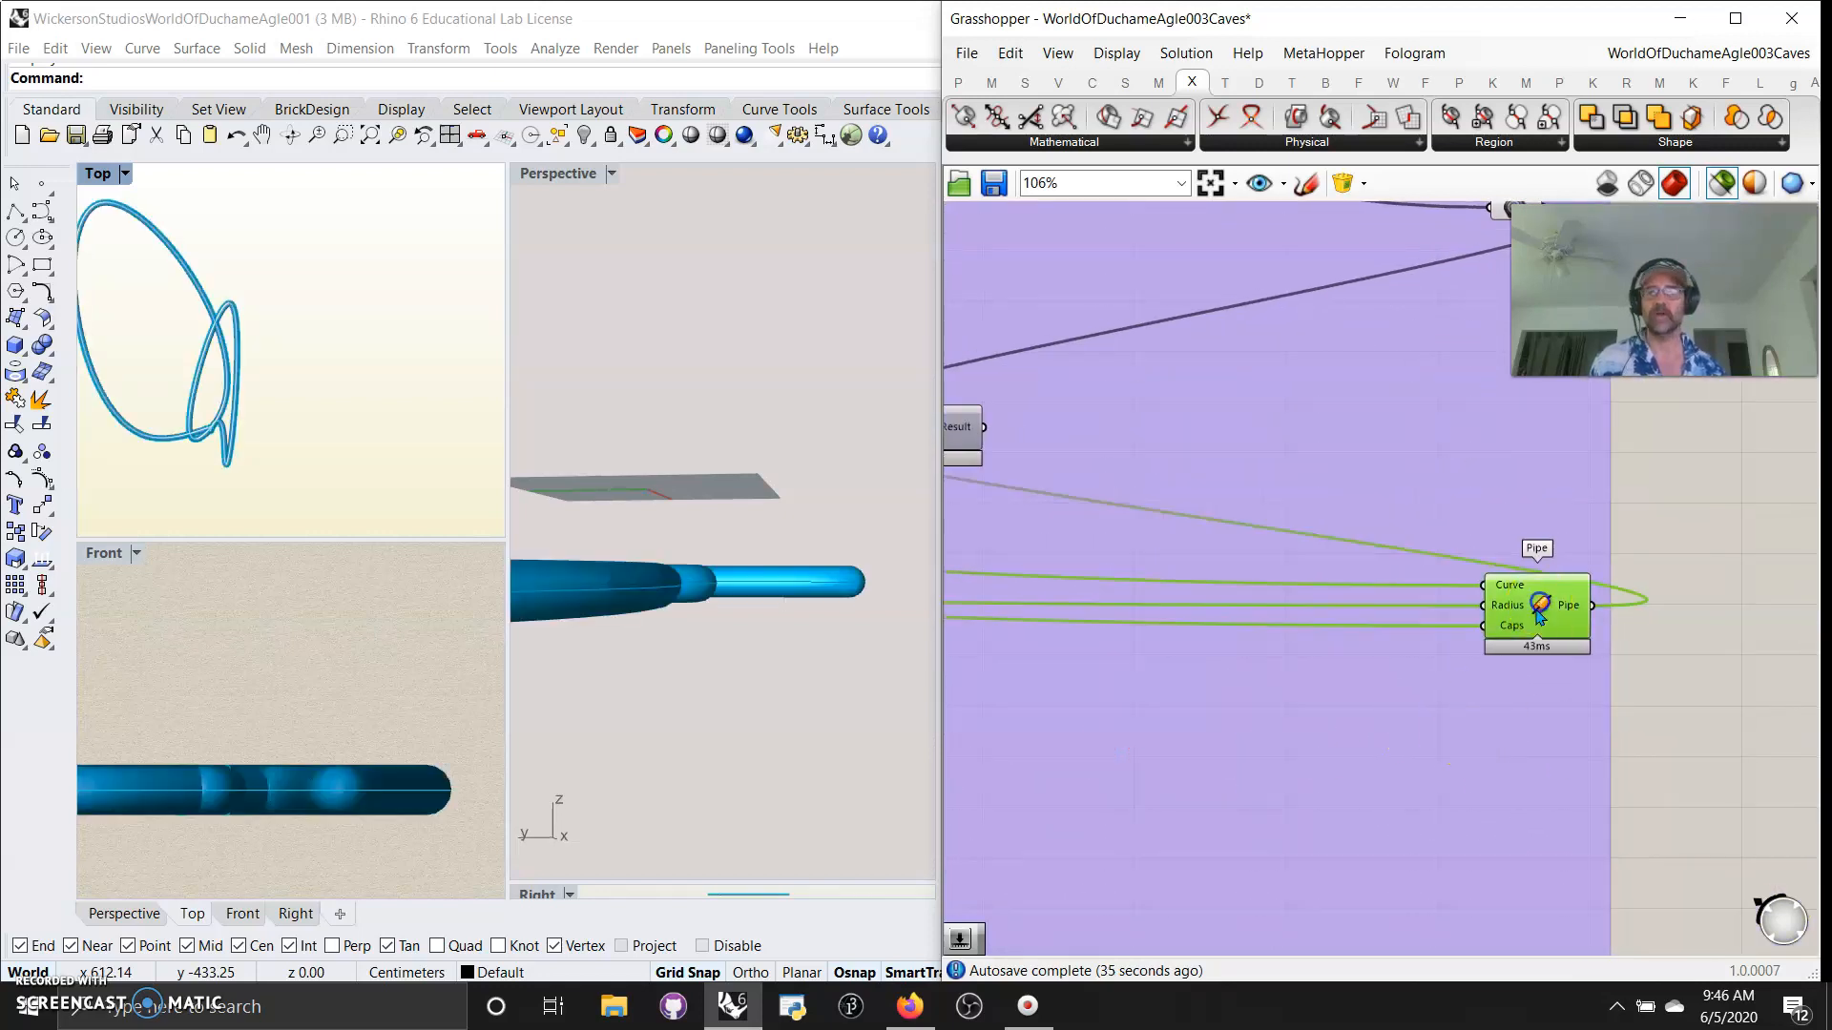
Set the slider feeding the seed of the Jitter beside HoopSnake to 22 to reshape the cave tube.
right_click_drag(1247, 781, 1579, 771)
right_click_drag(1164, 771, 1588, 775)
right_click_drag(1063, 726, 1681, 771)
right_click_drag(1116, 736, 1799, 745)
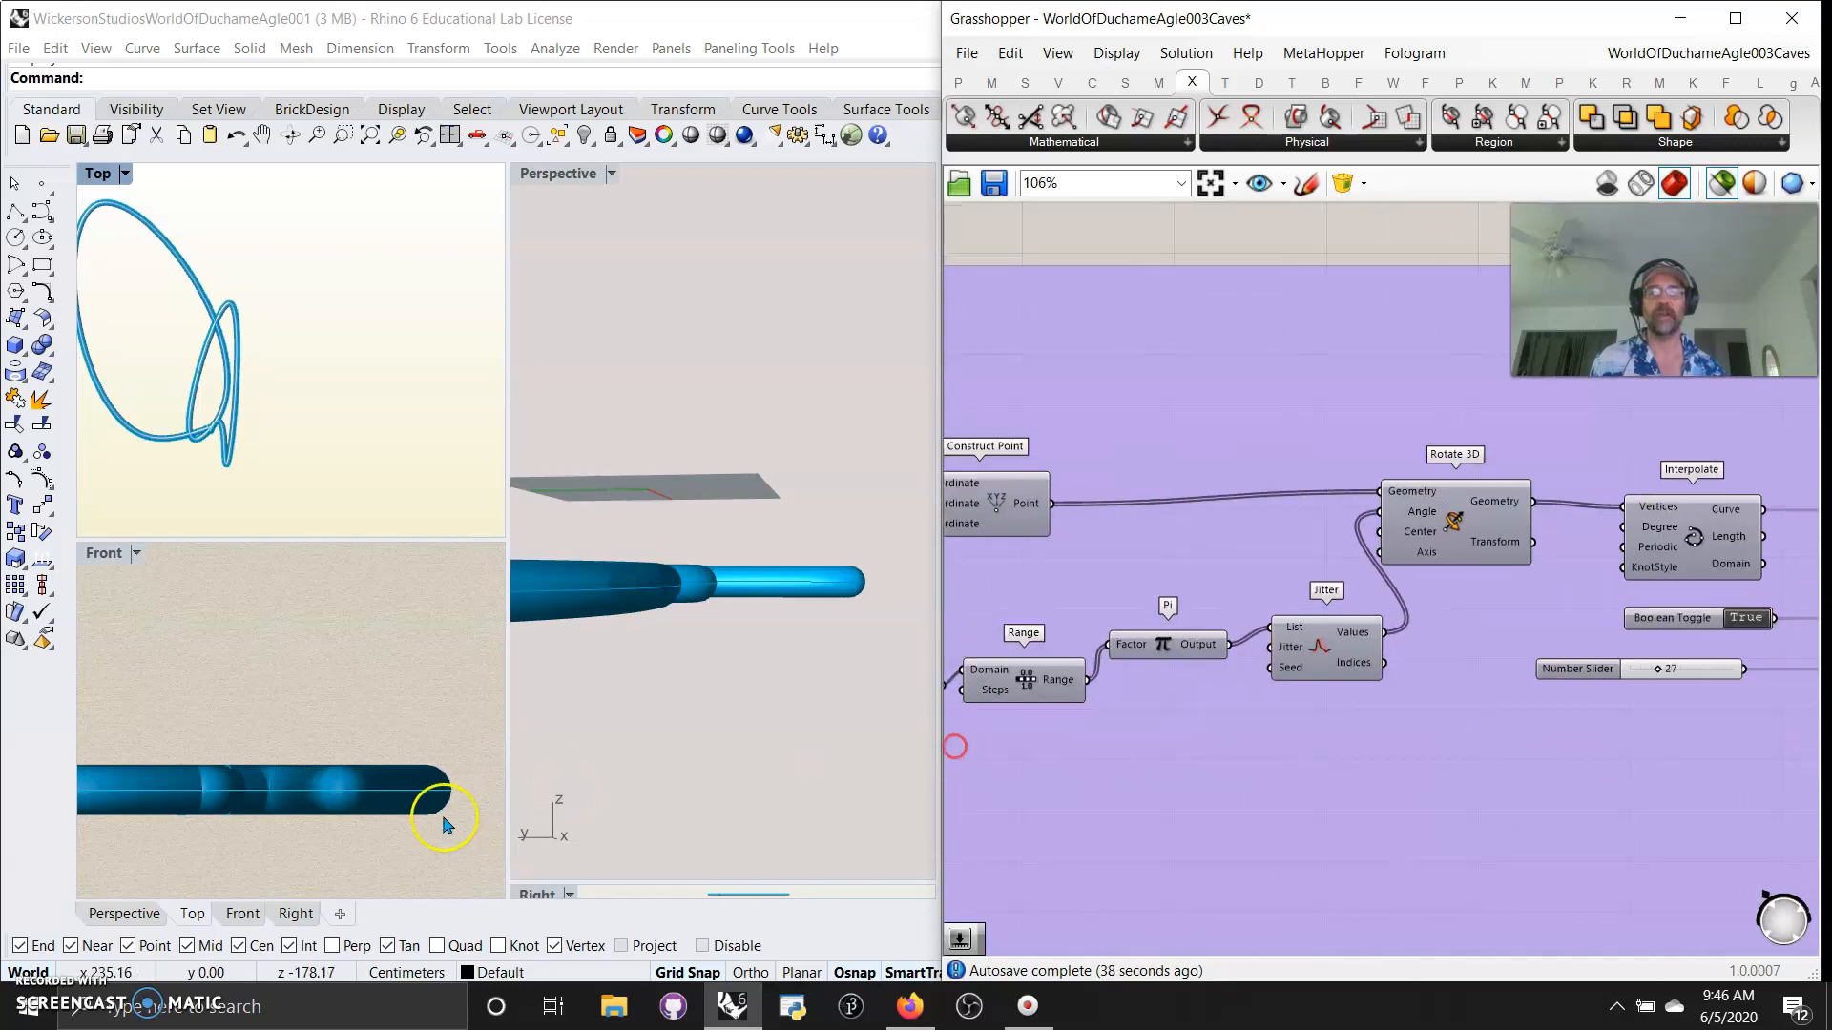
right_click_drag(973, 833, 1452, 792)
right_click_drag(1061, 795, 1607, 834)
right_click_drag(1219, 743, 1243, 778)
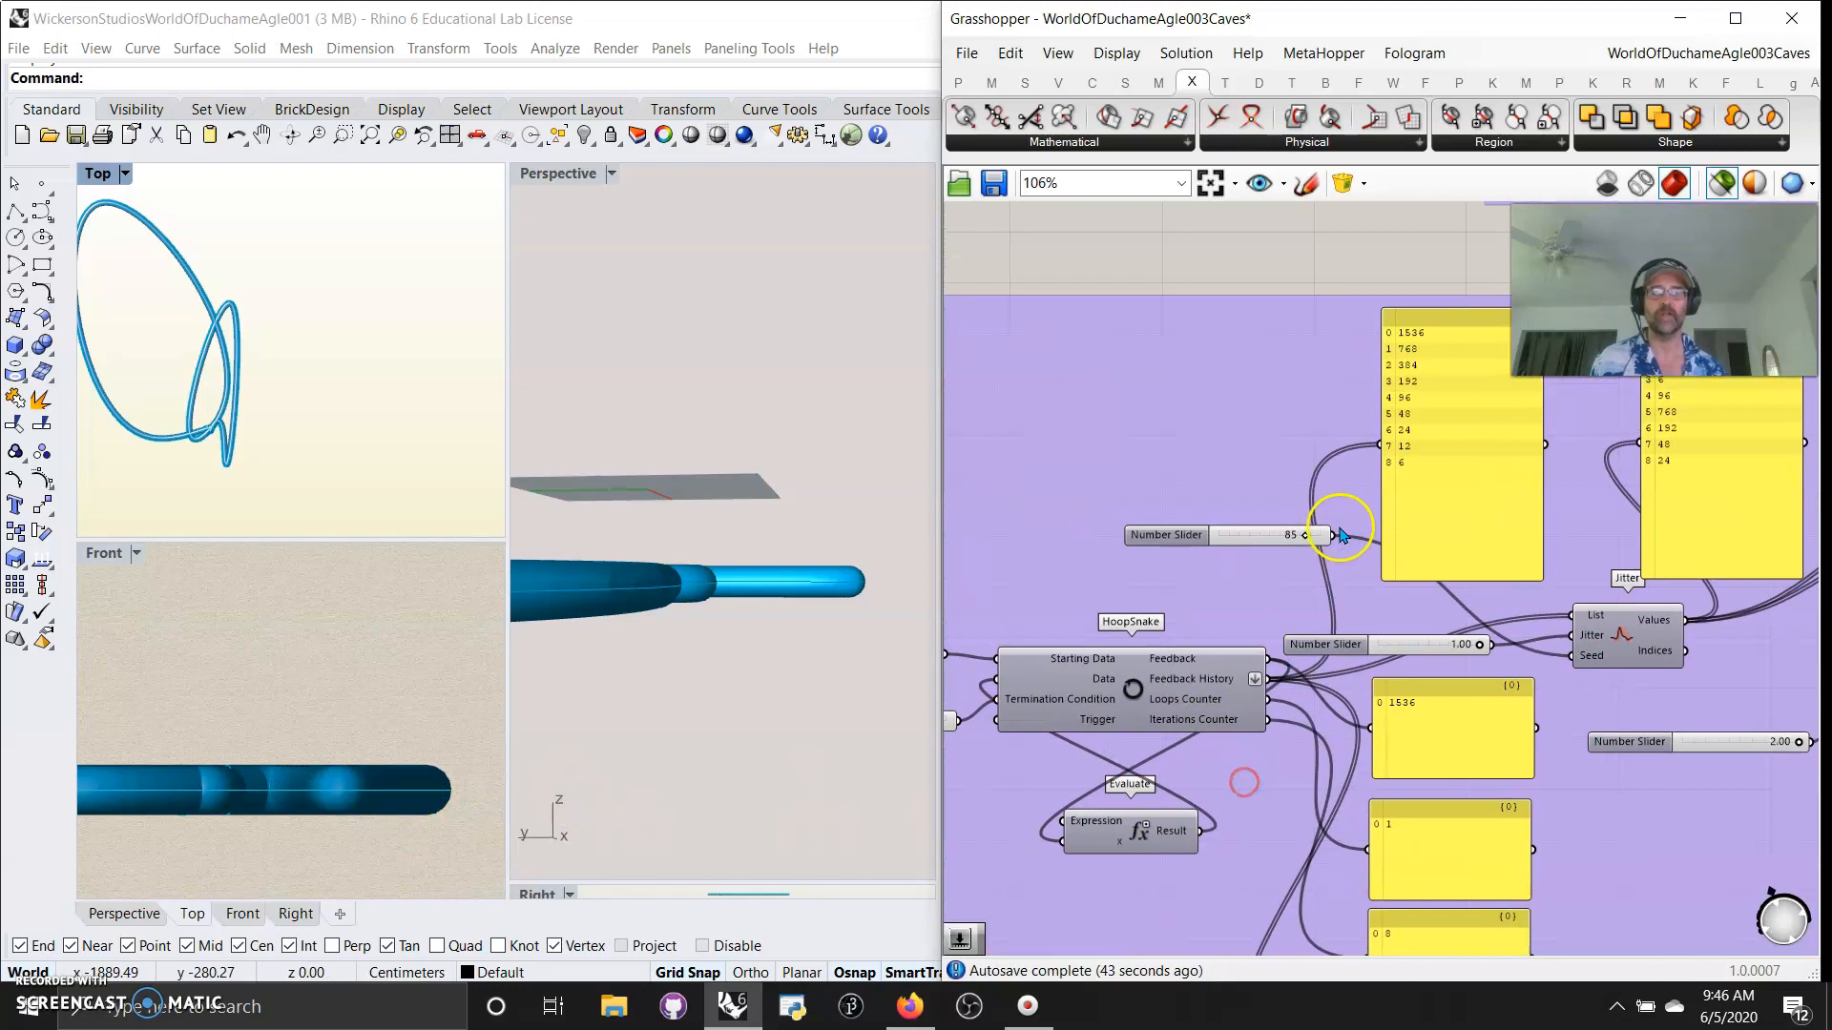
left_click_drag(1302, 536, 1238, 551)
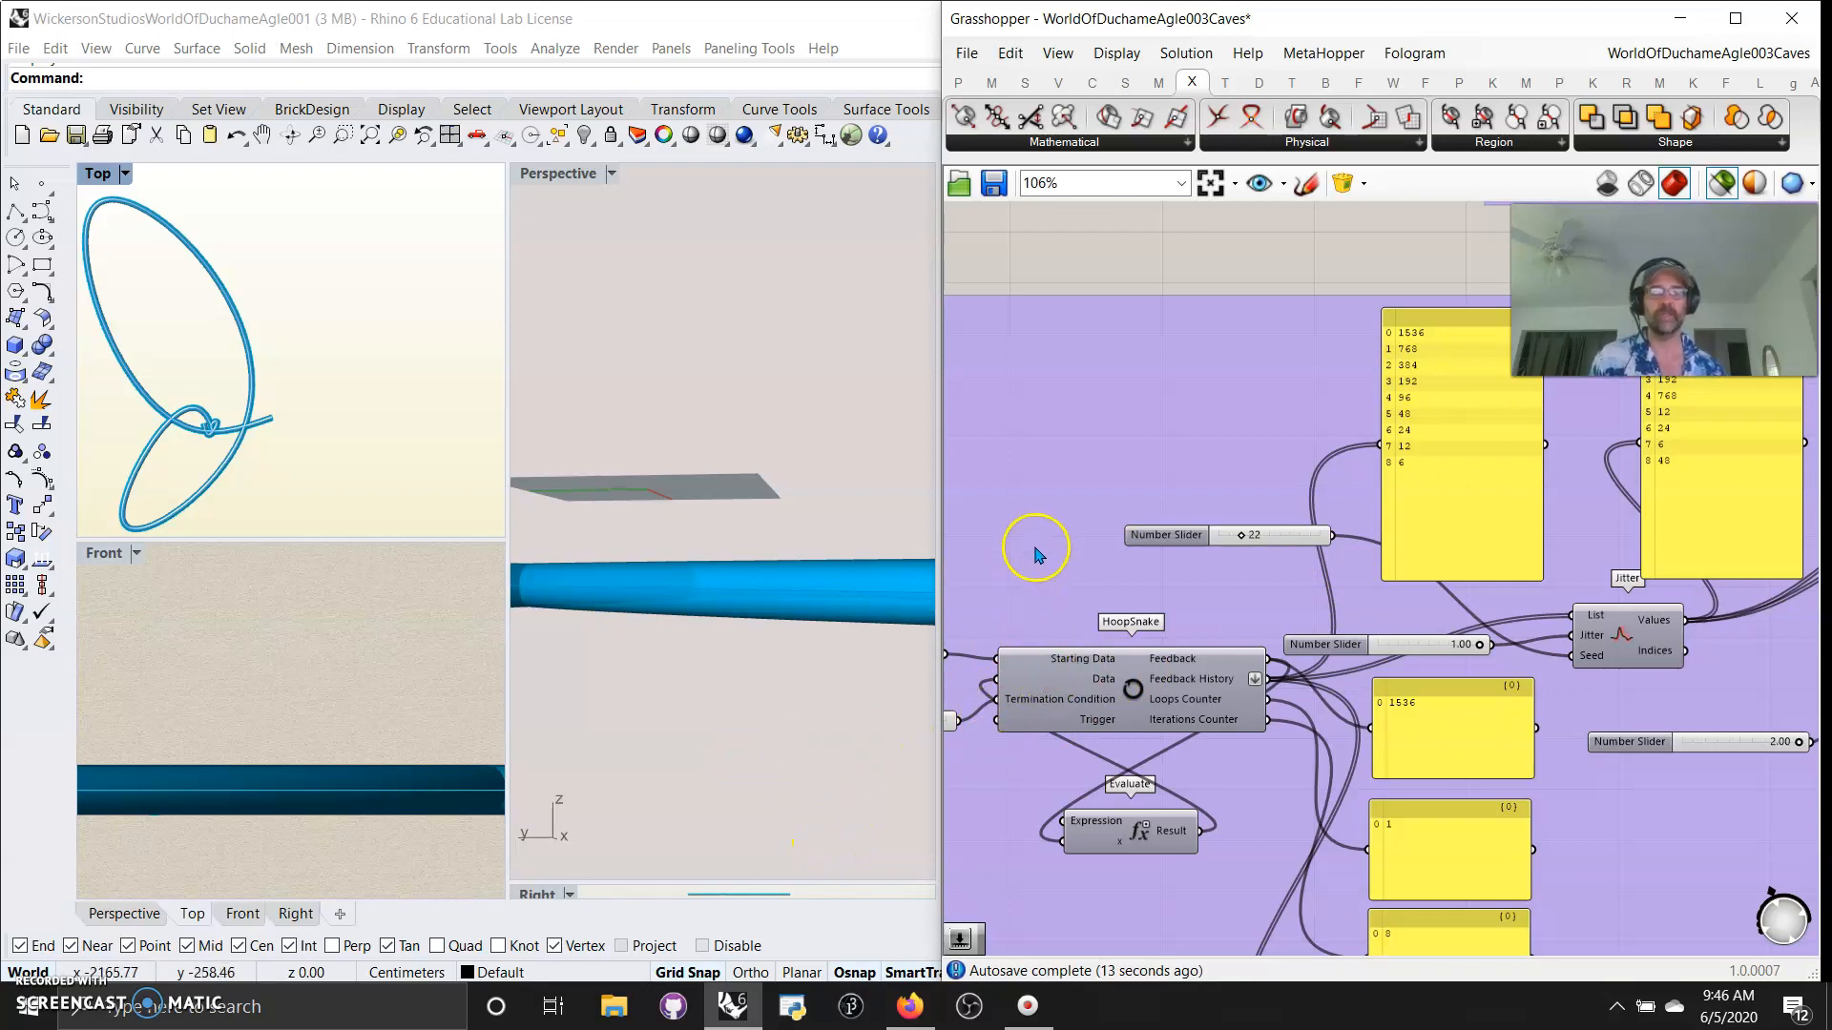
scroll(1038, 555, "down", 5)
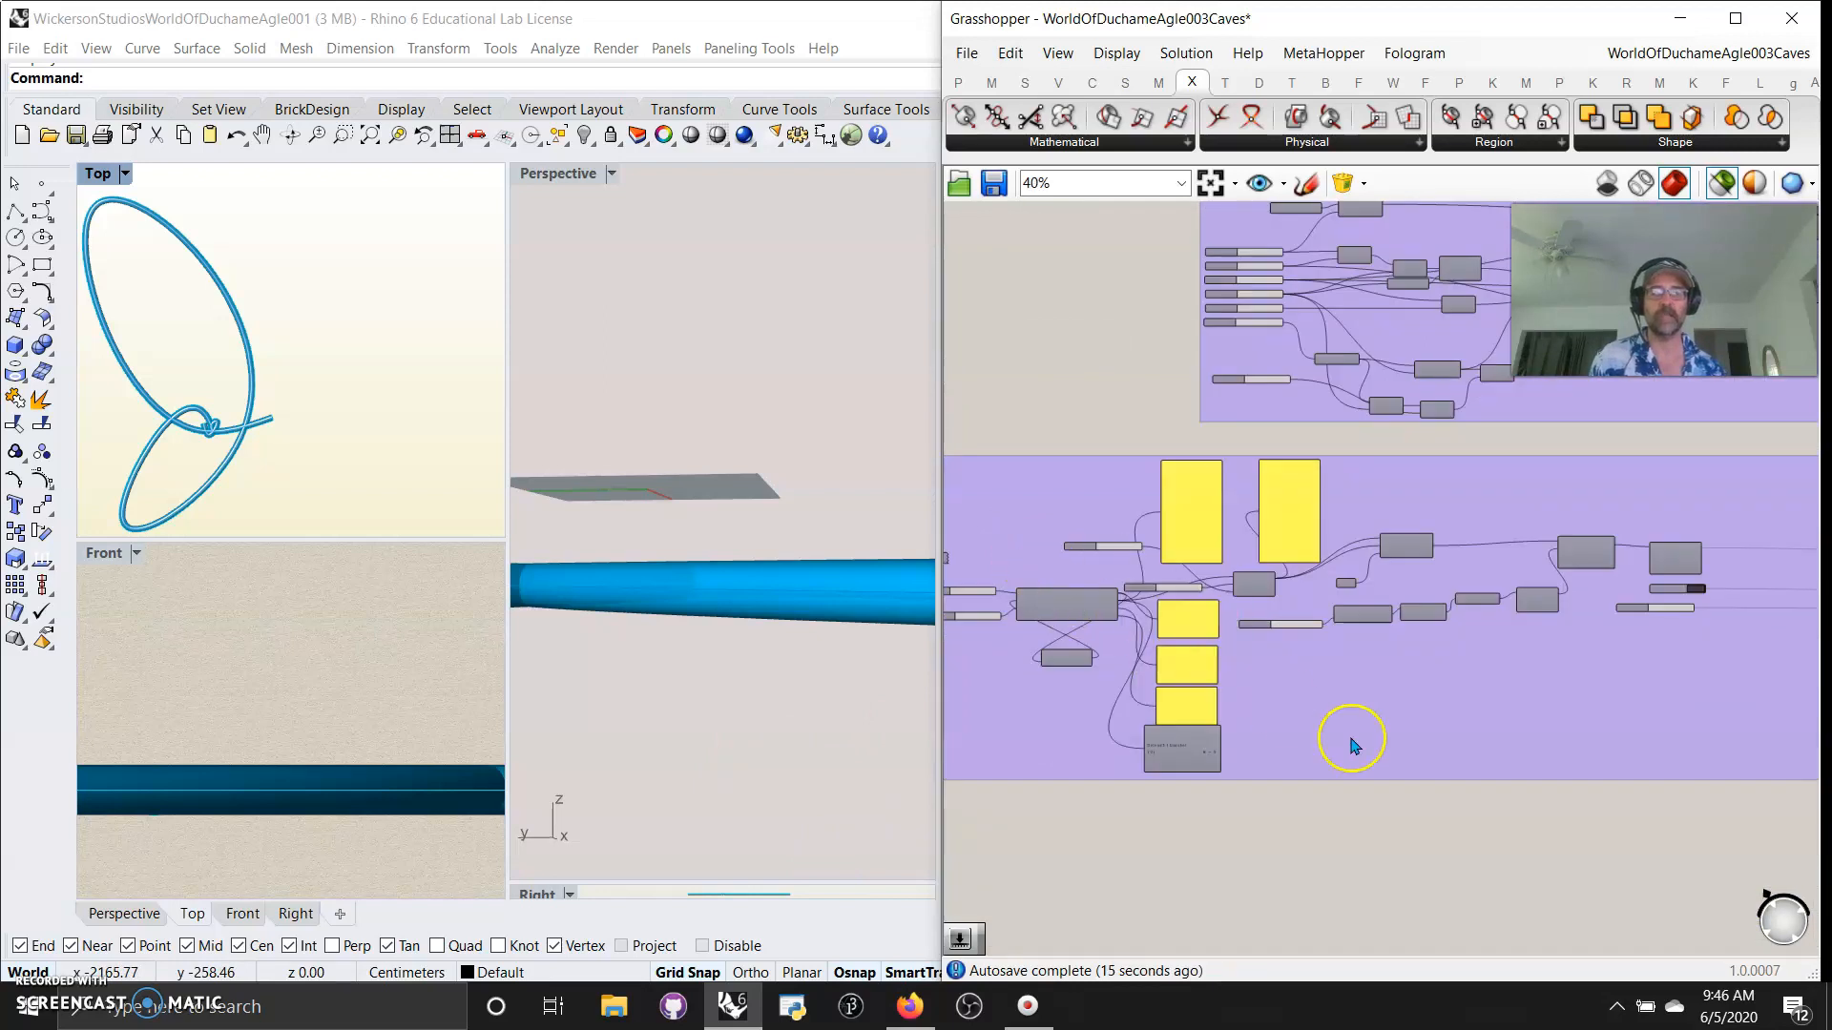
scroll(1353, 746, "down", 5)
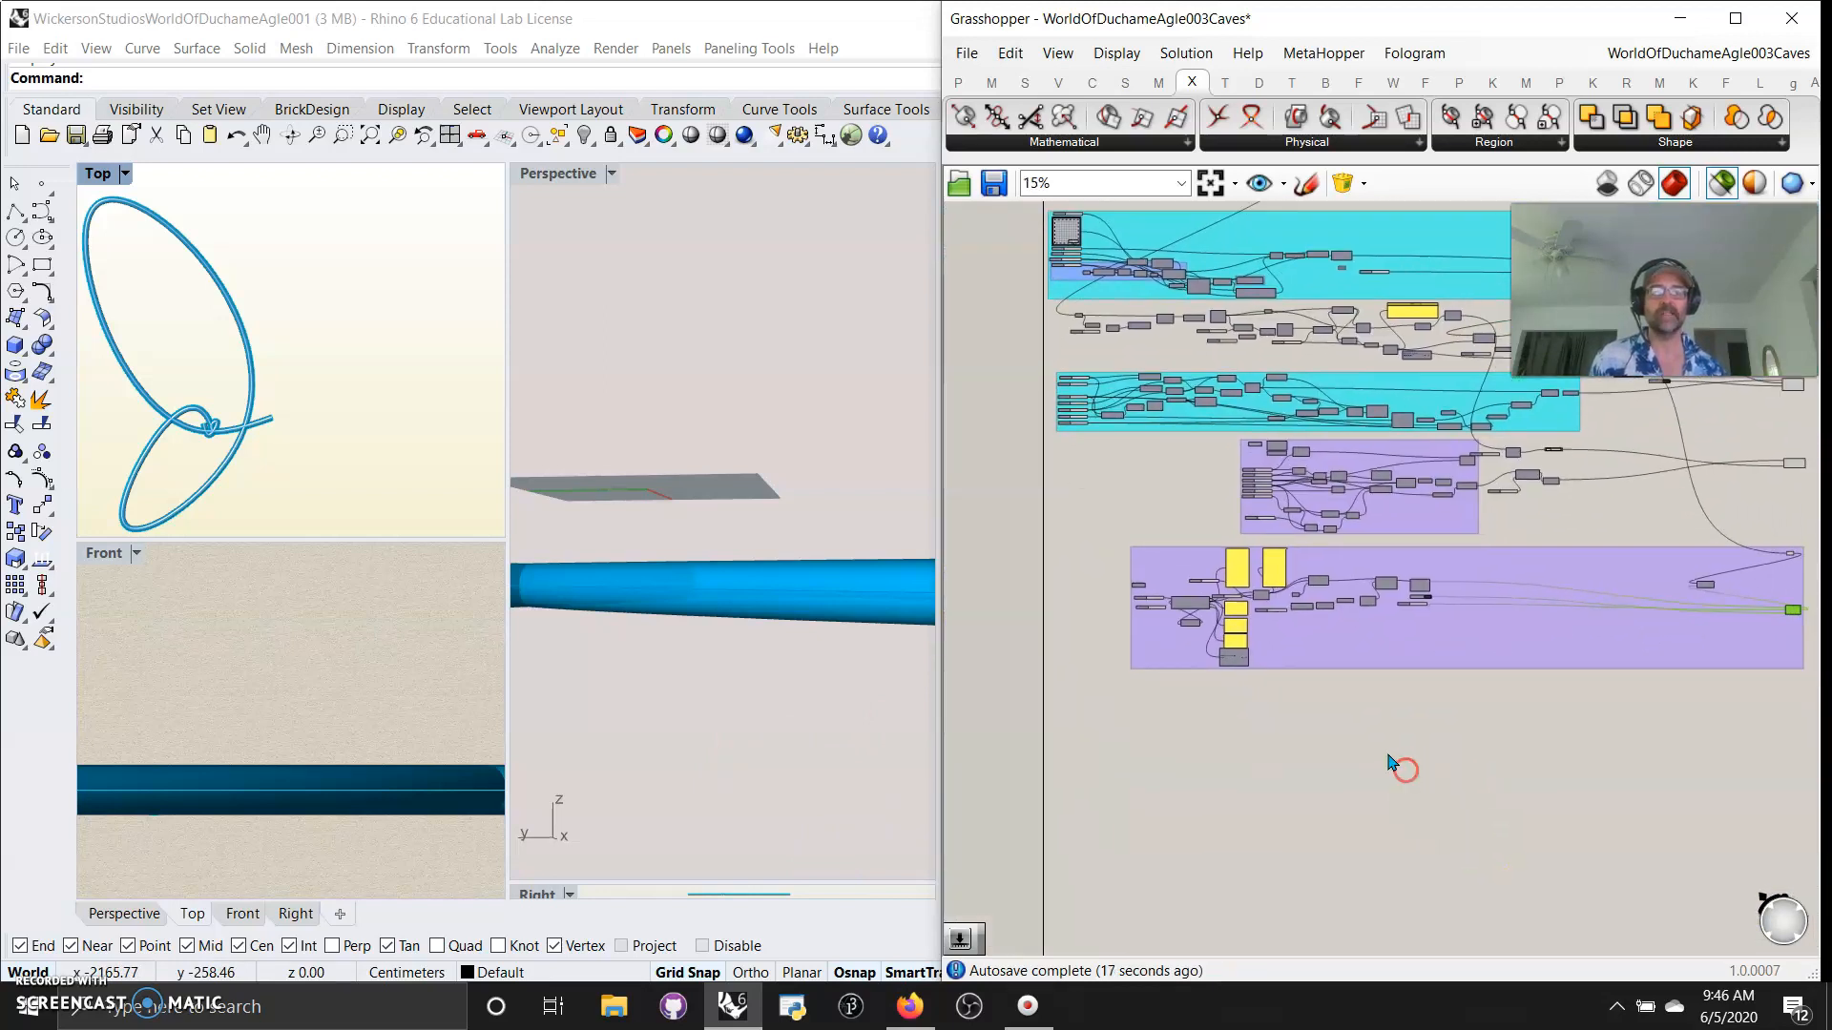
Look up the walker001 entry in the Hoopsnake category of saved items.
scroll(1388, 763, "down", 3)
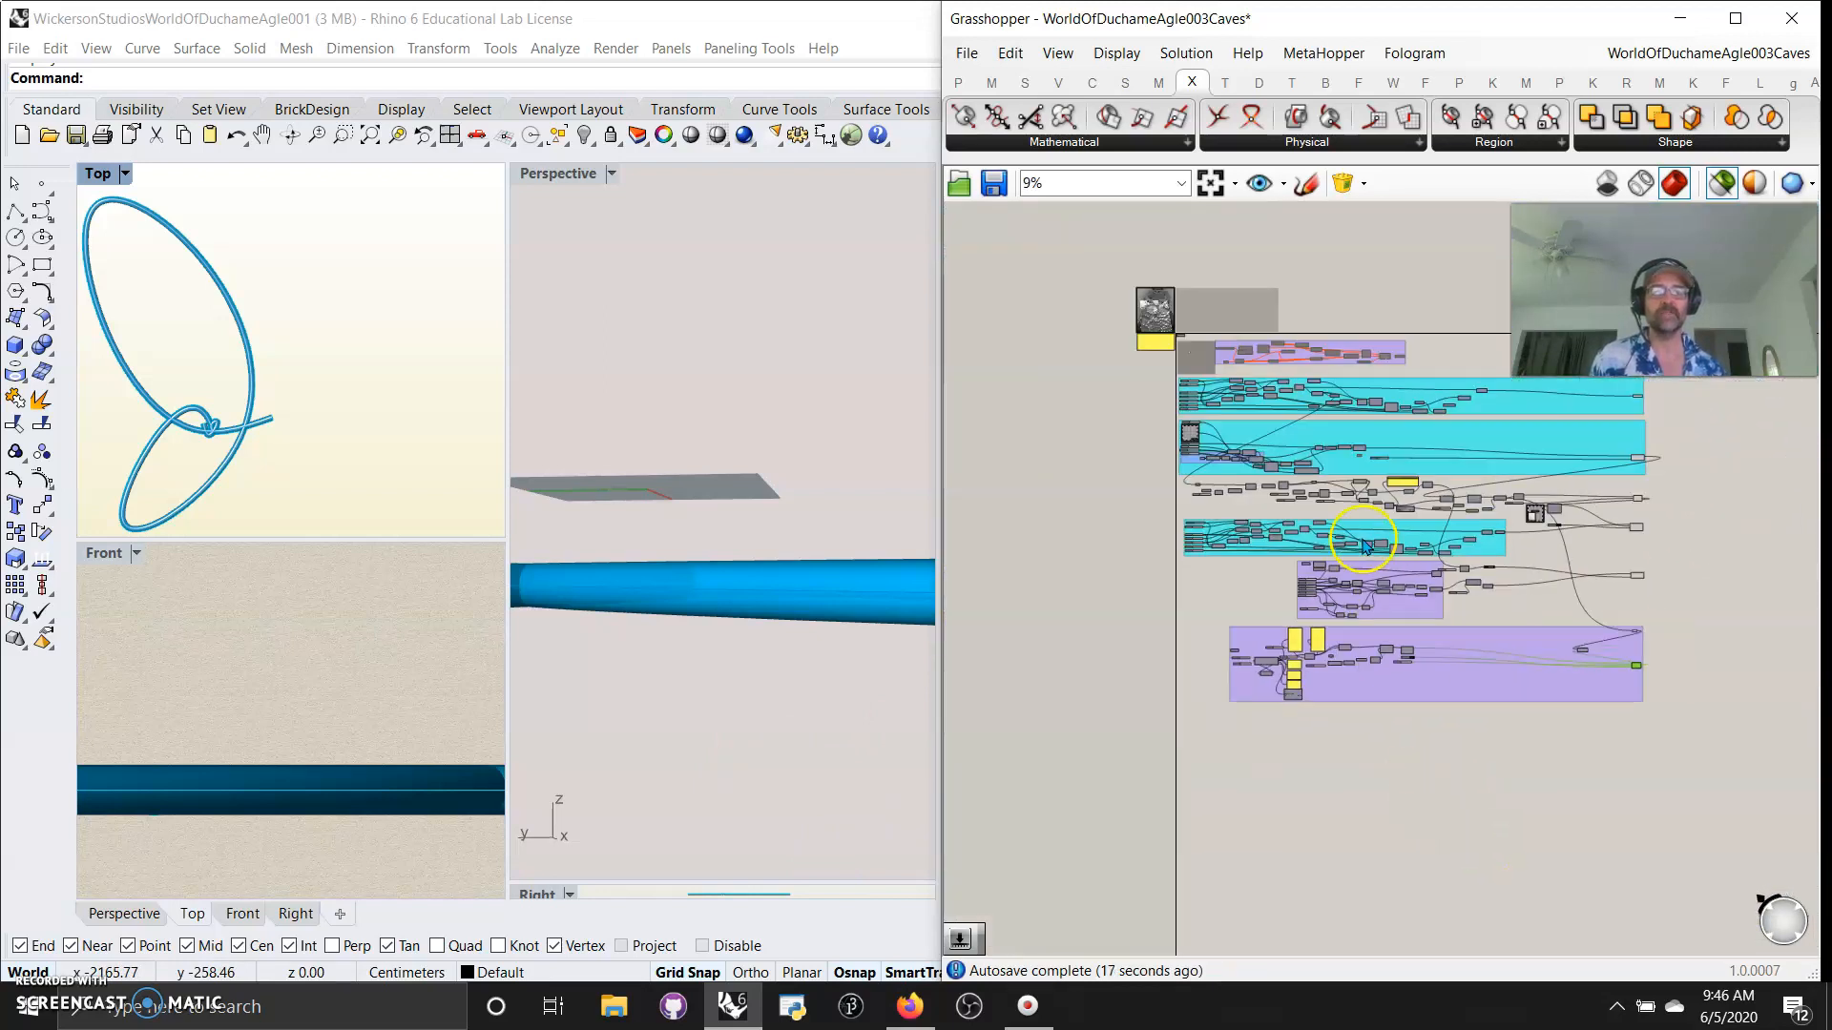
left_click(1345, 183)
mouse_move(1482, 444)
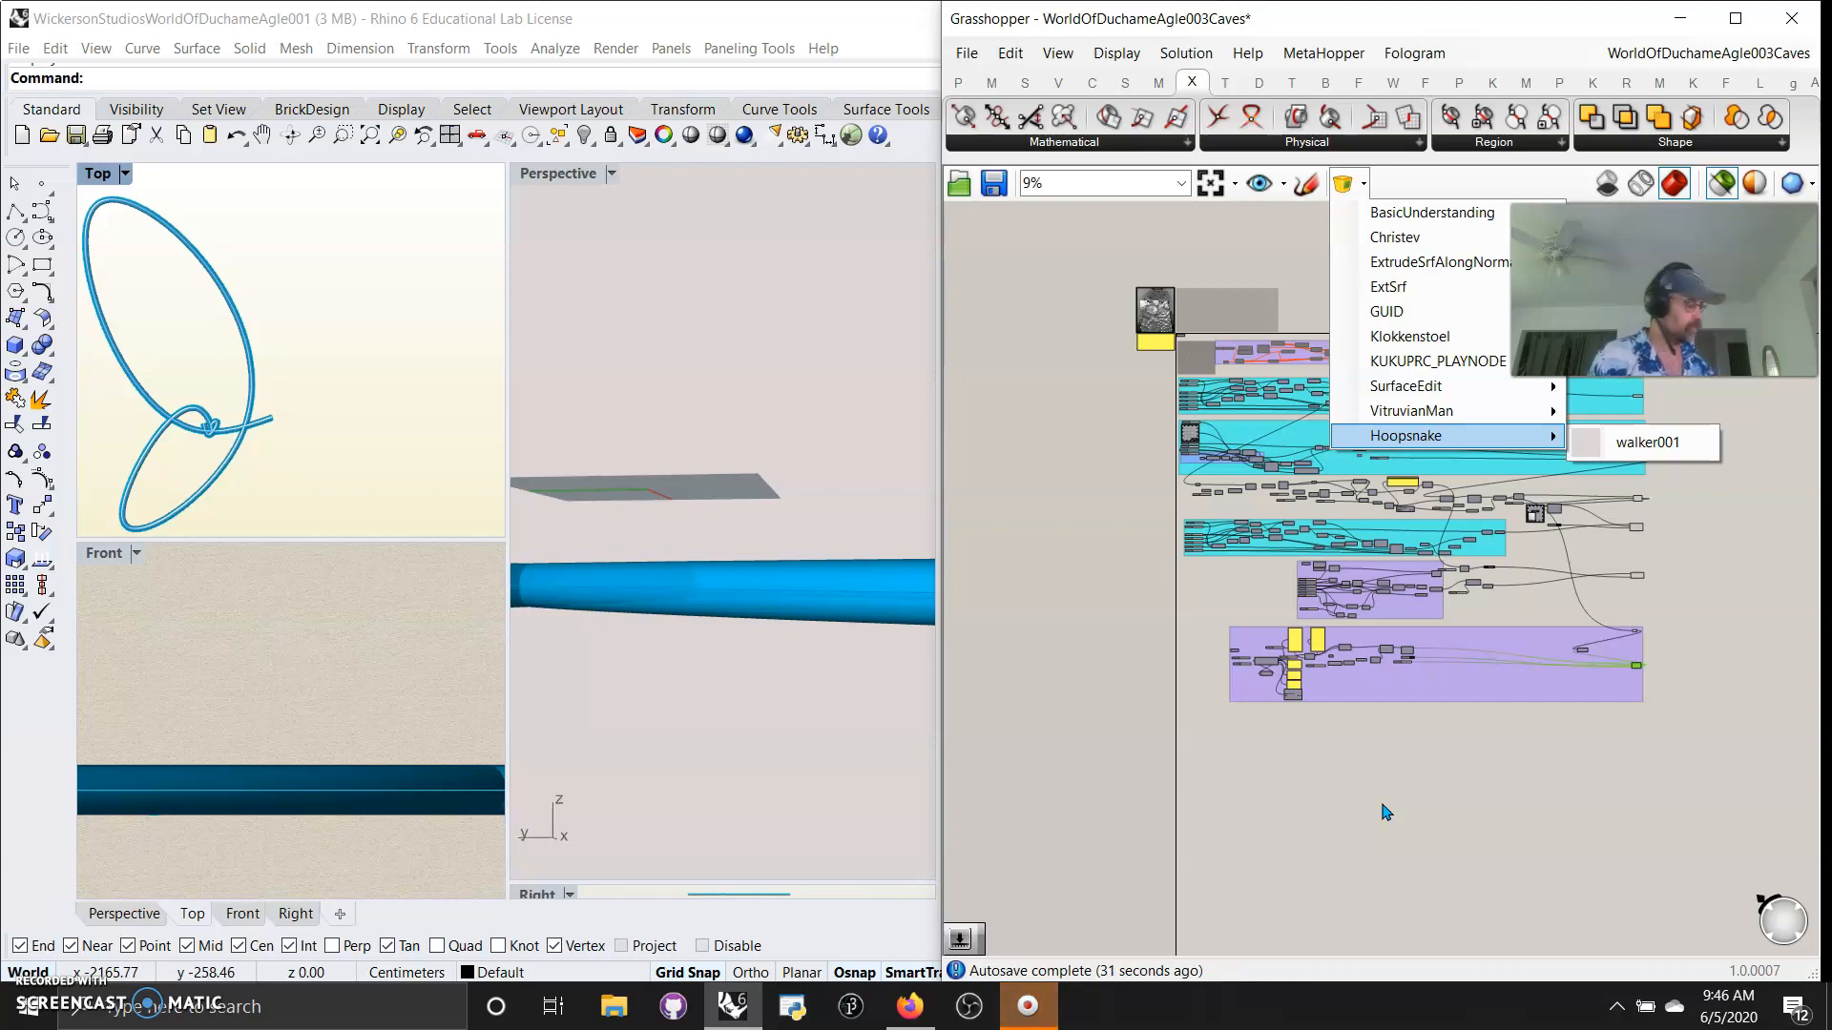
left_click(1451, 781)
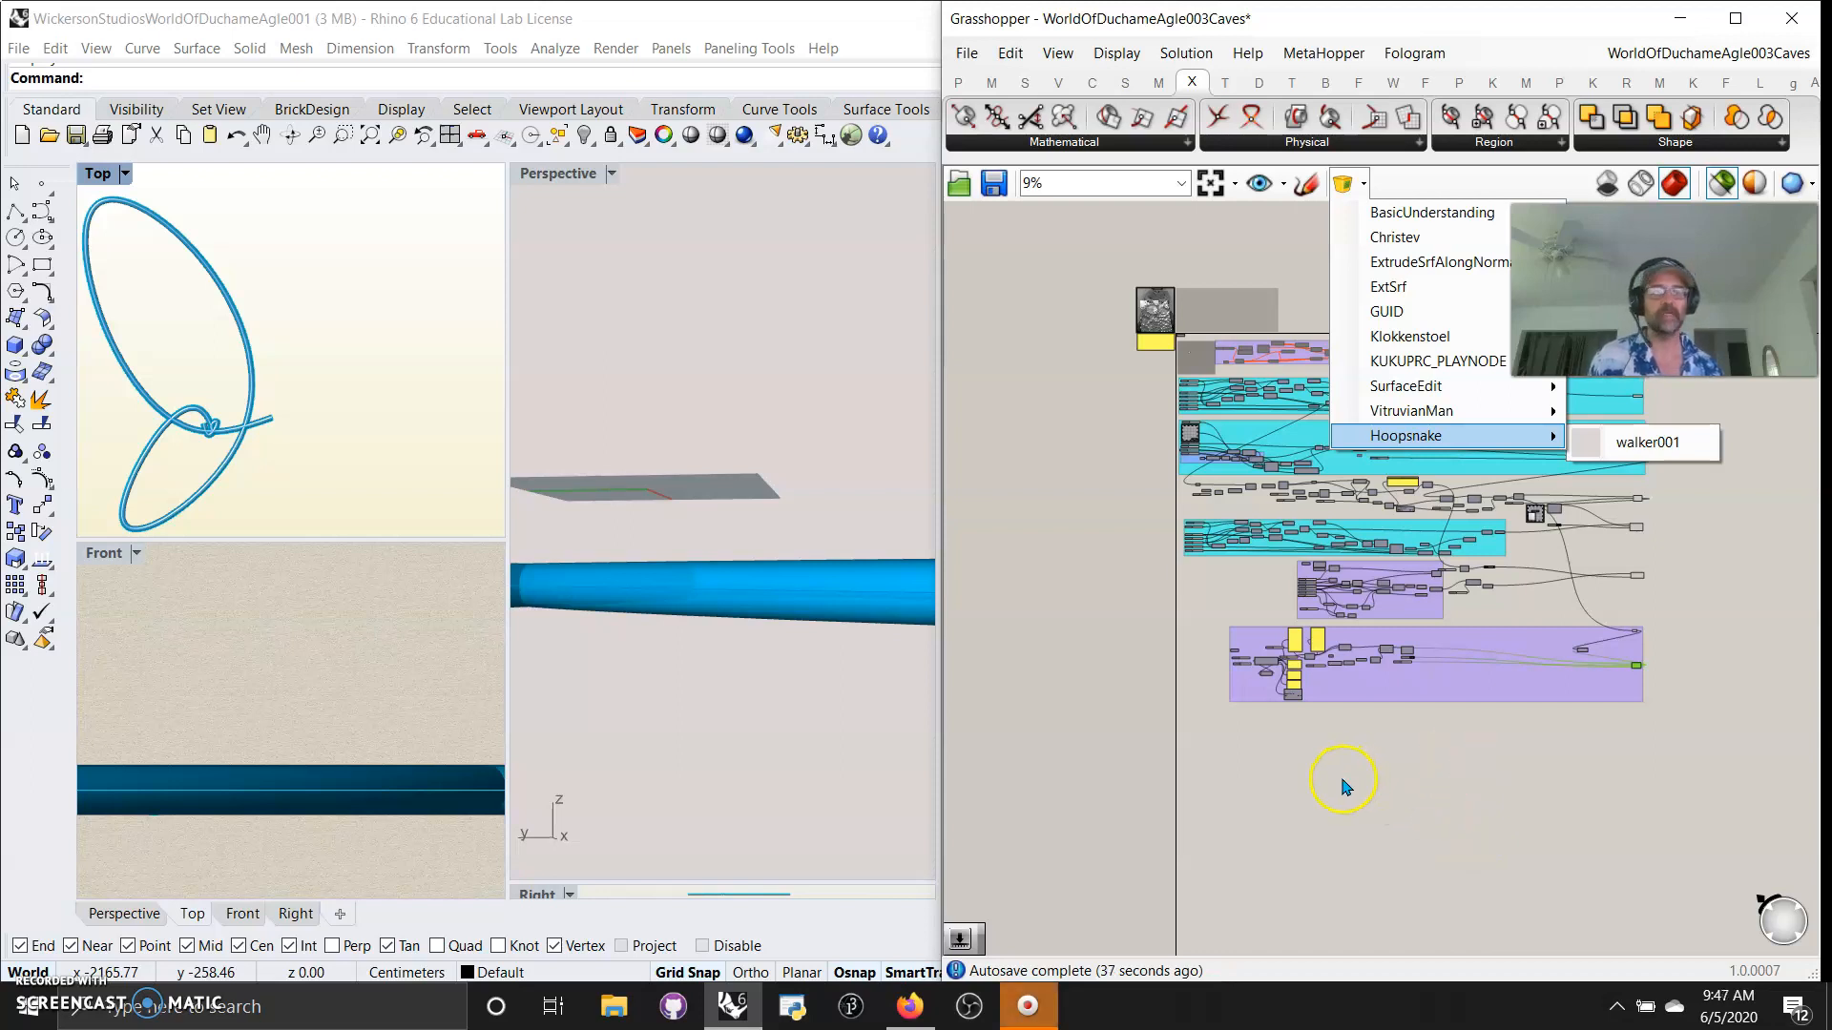
Turn off the selected-only preview to draw all of the definition's geometry.
scroll(1298, 821, "down", 1)
right_click_drag(1513, 778, 1446, 825)
left_click(1210, 183)
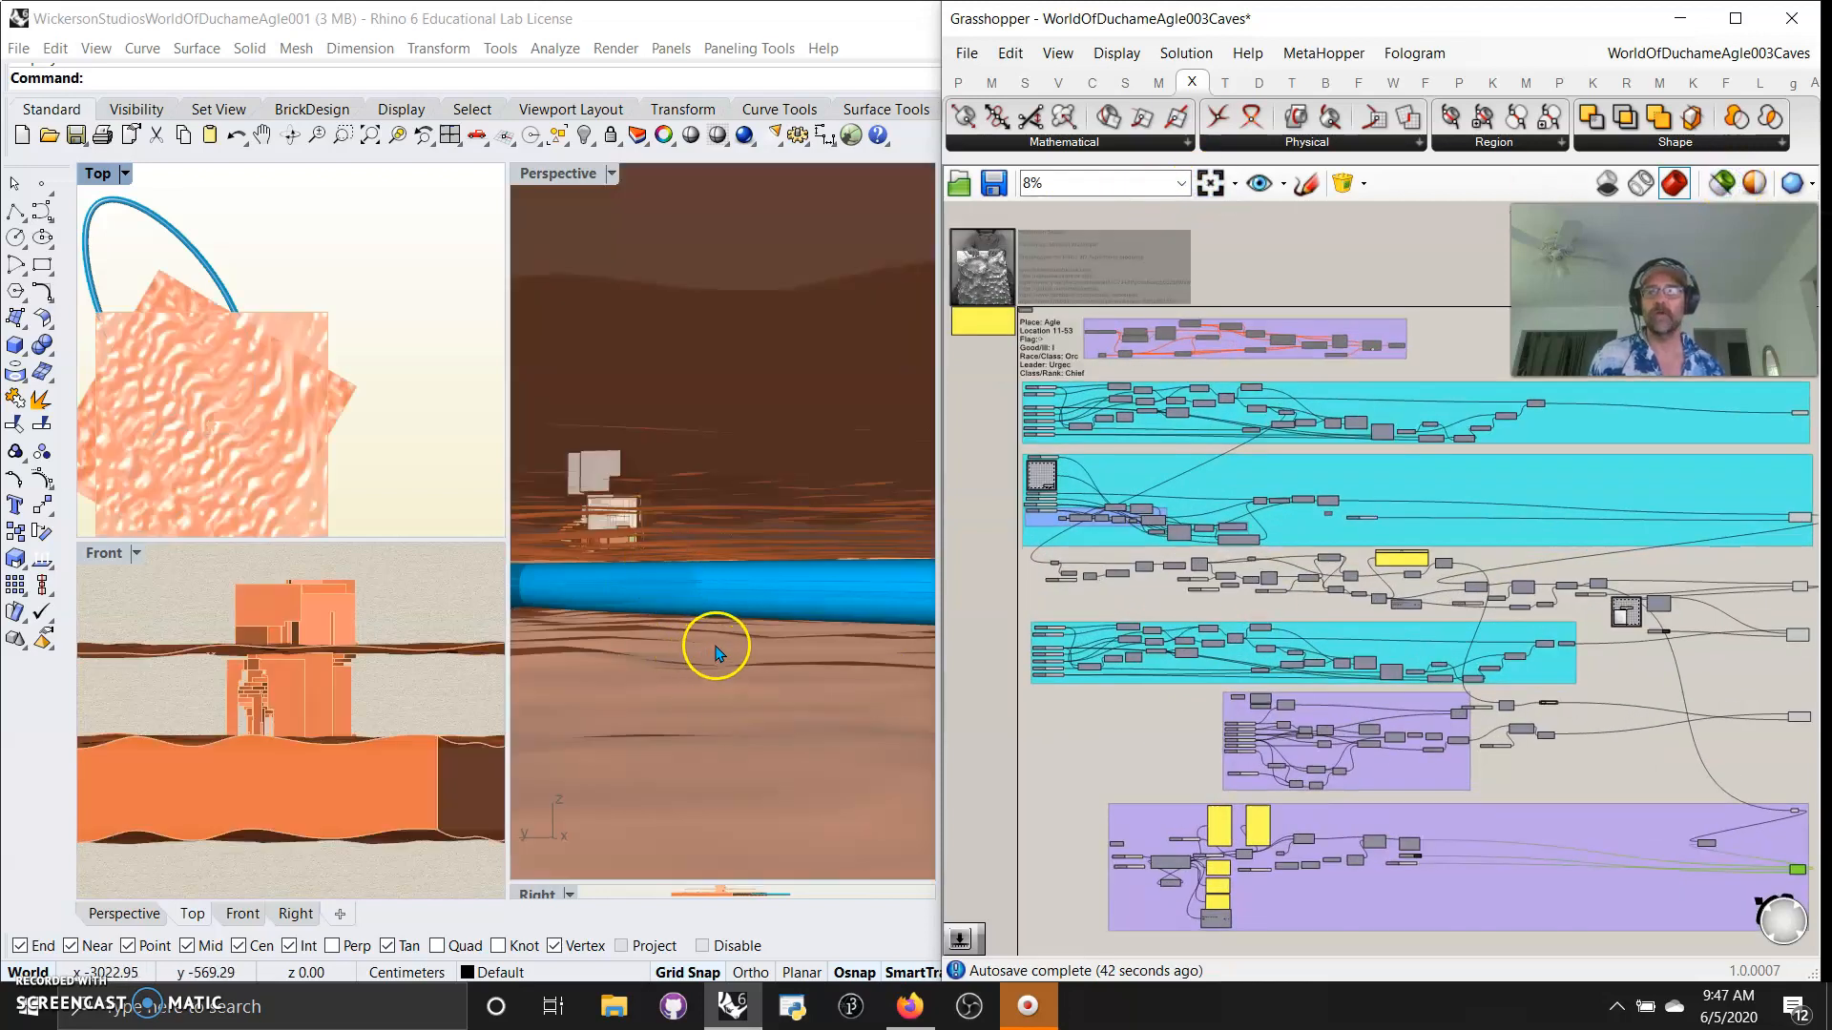
Add the output components of the stairs, structures and terrain layers to the selection alongside the cave output.
left_click(1799, 718)
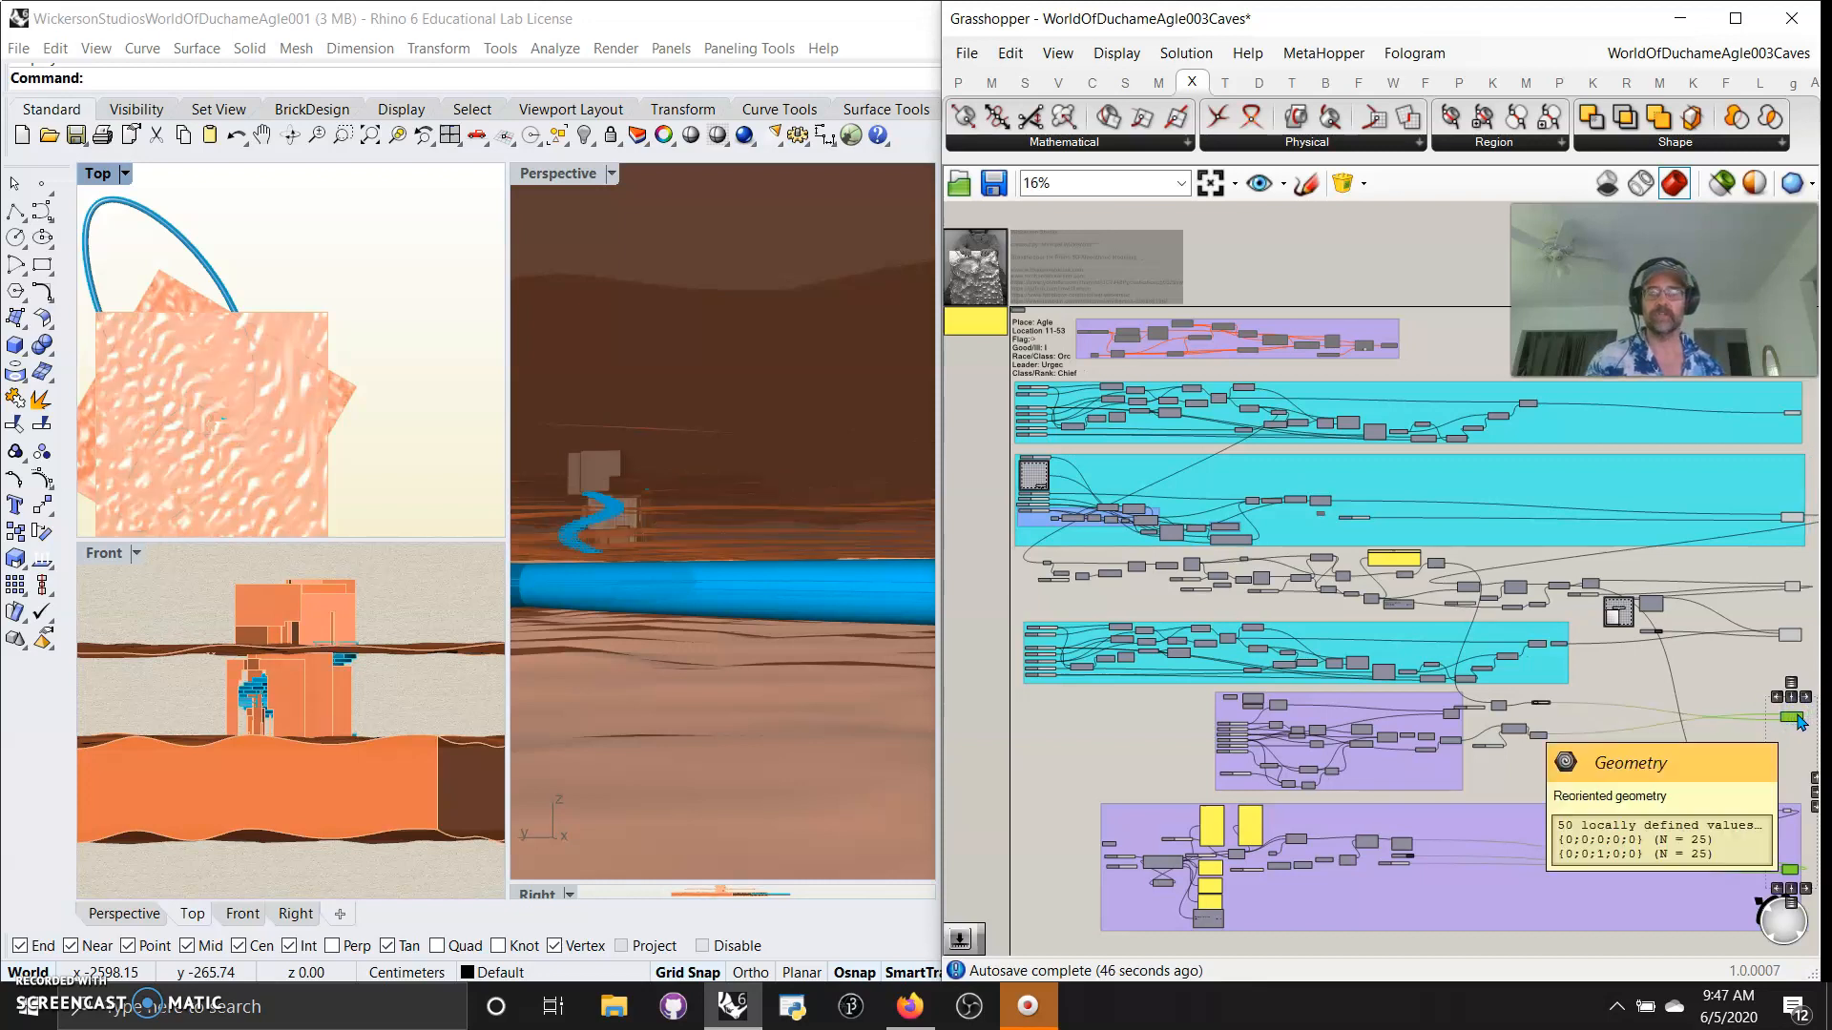
left_click(1790, 635)
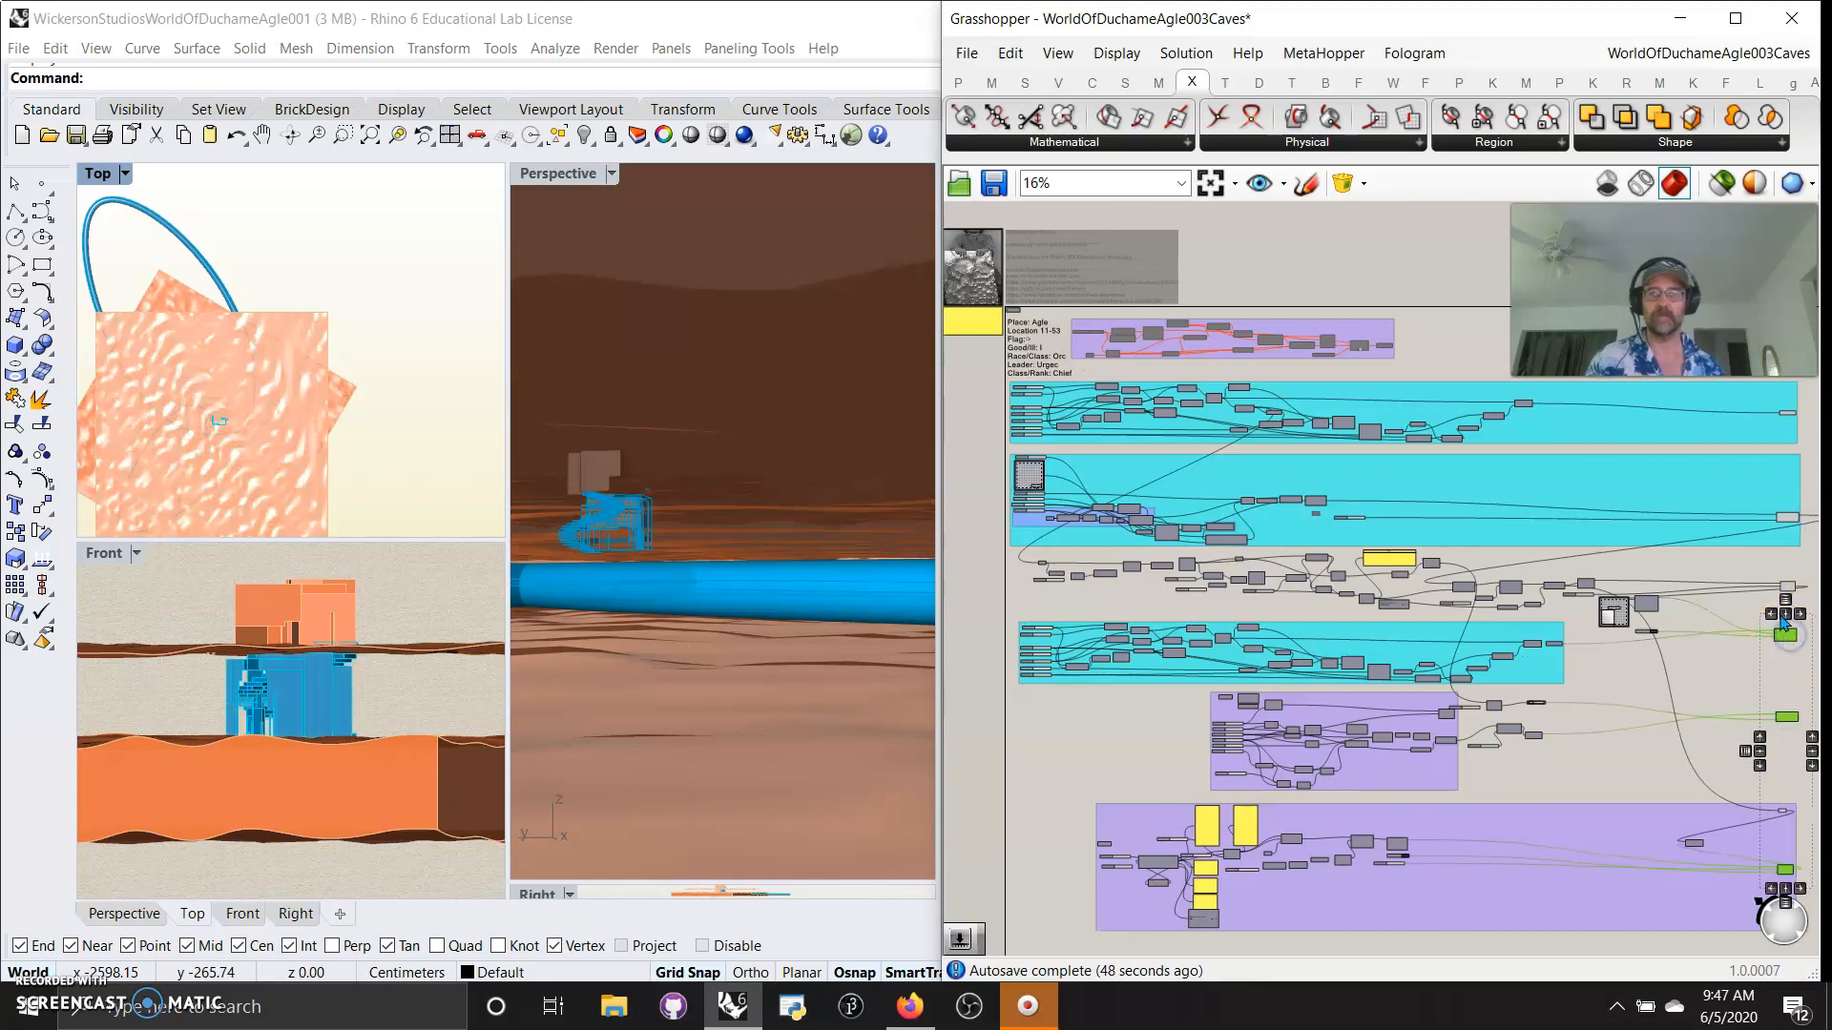
left_click(1787, 586, "shift")
left_click(1782, 517, "shift")
left_click(1784, 431, "shift")
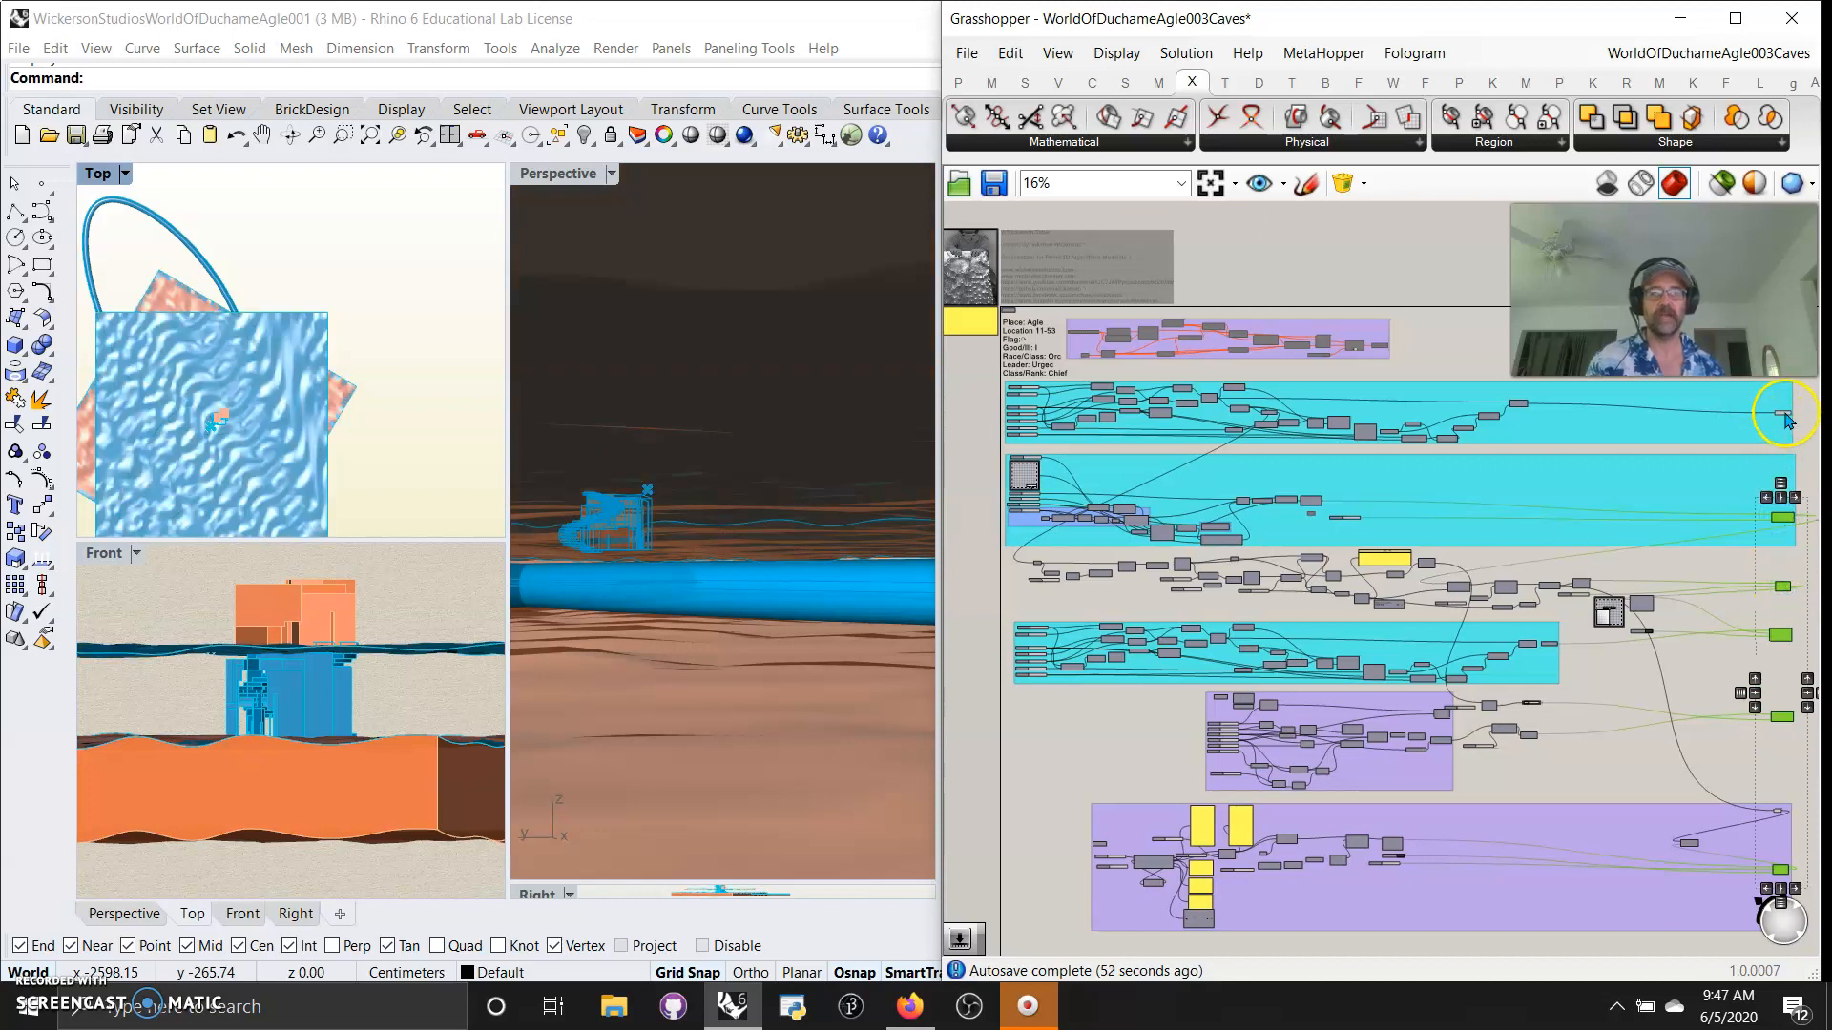
left_click(1781, 413, "shift")
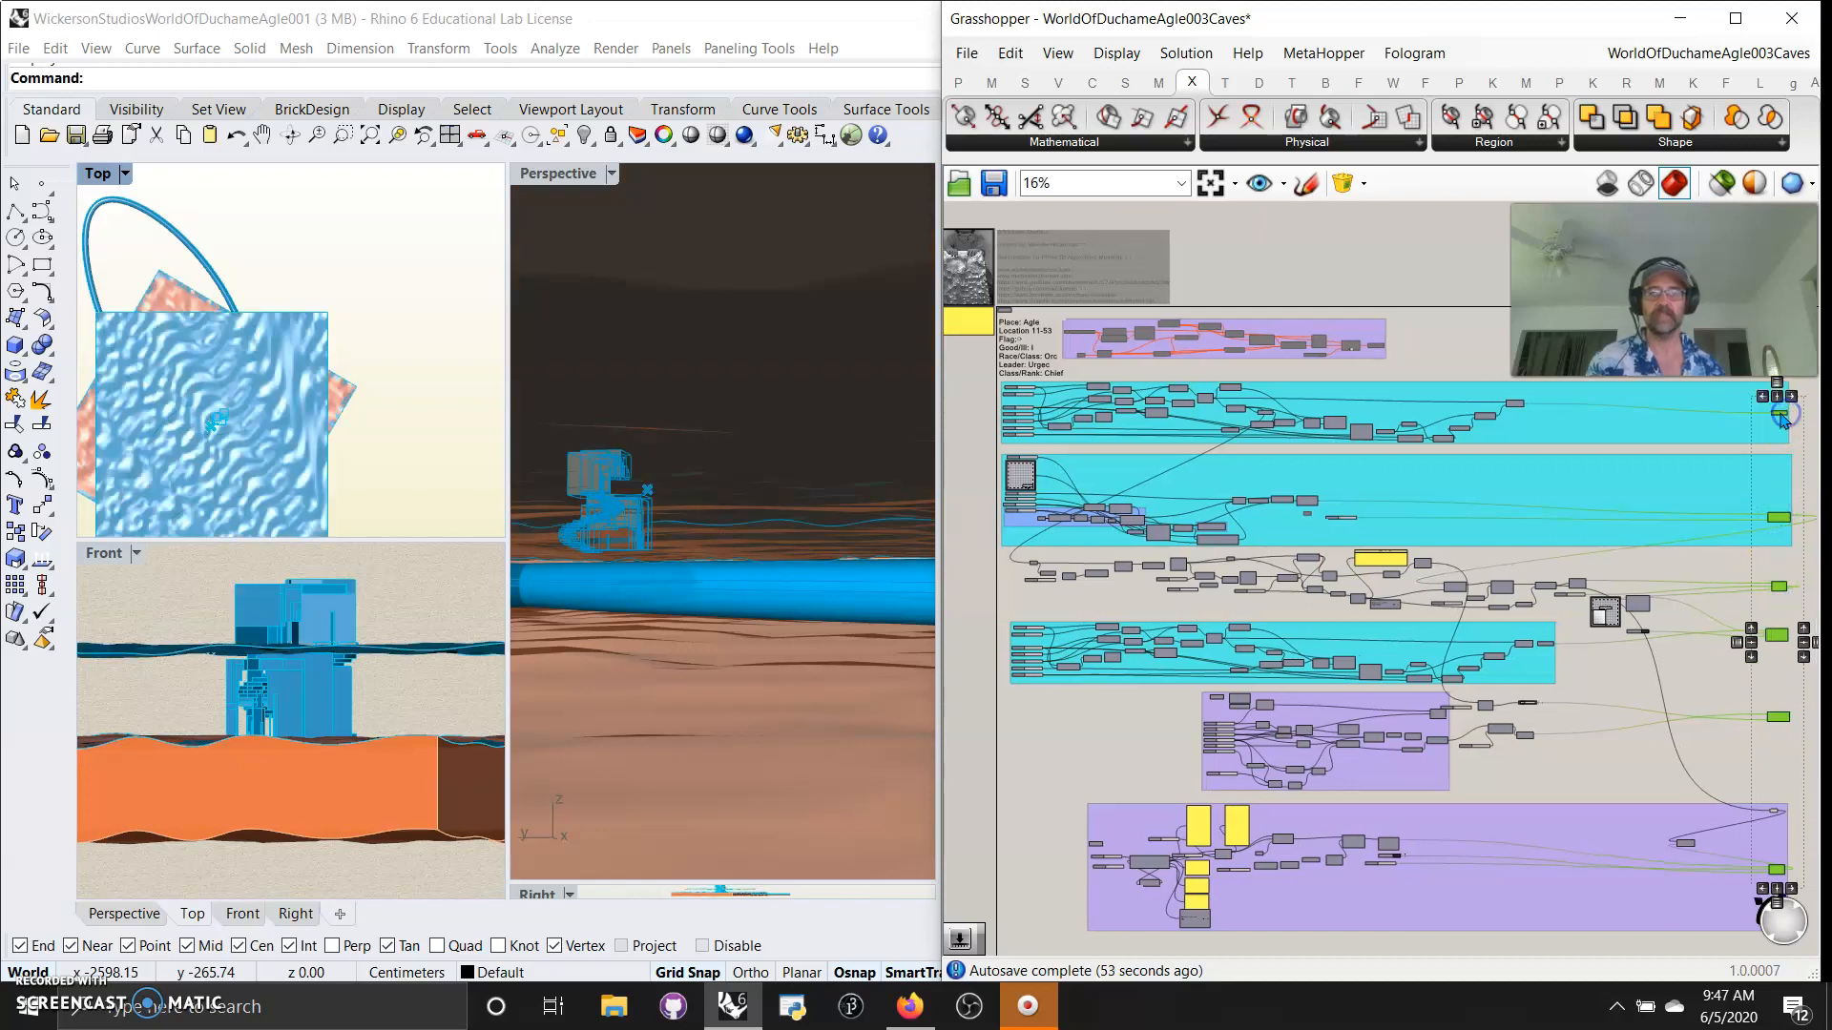
Deselect the output component above Move To Plane, and toggle Move To Plane out of and back into the selection.
left_click(1778, 588, "ctrl")
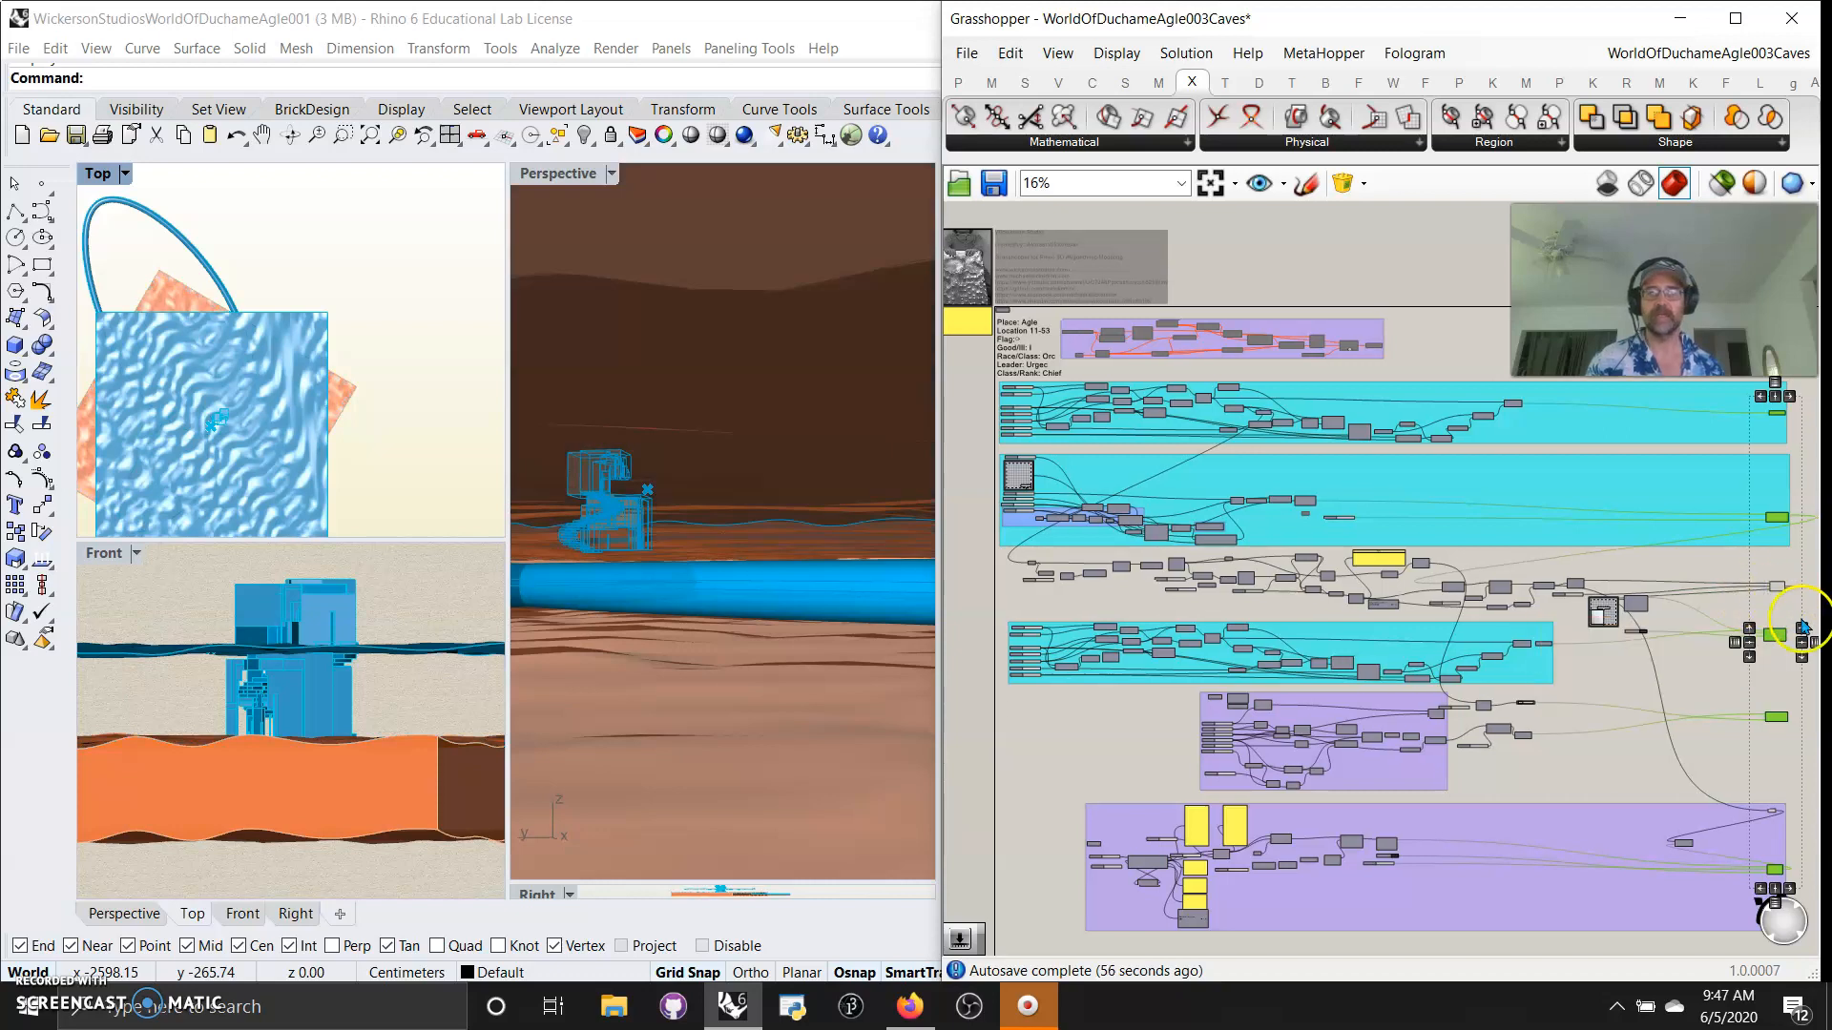
left_click(1774, 635, "ctrl")
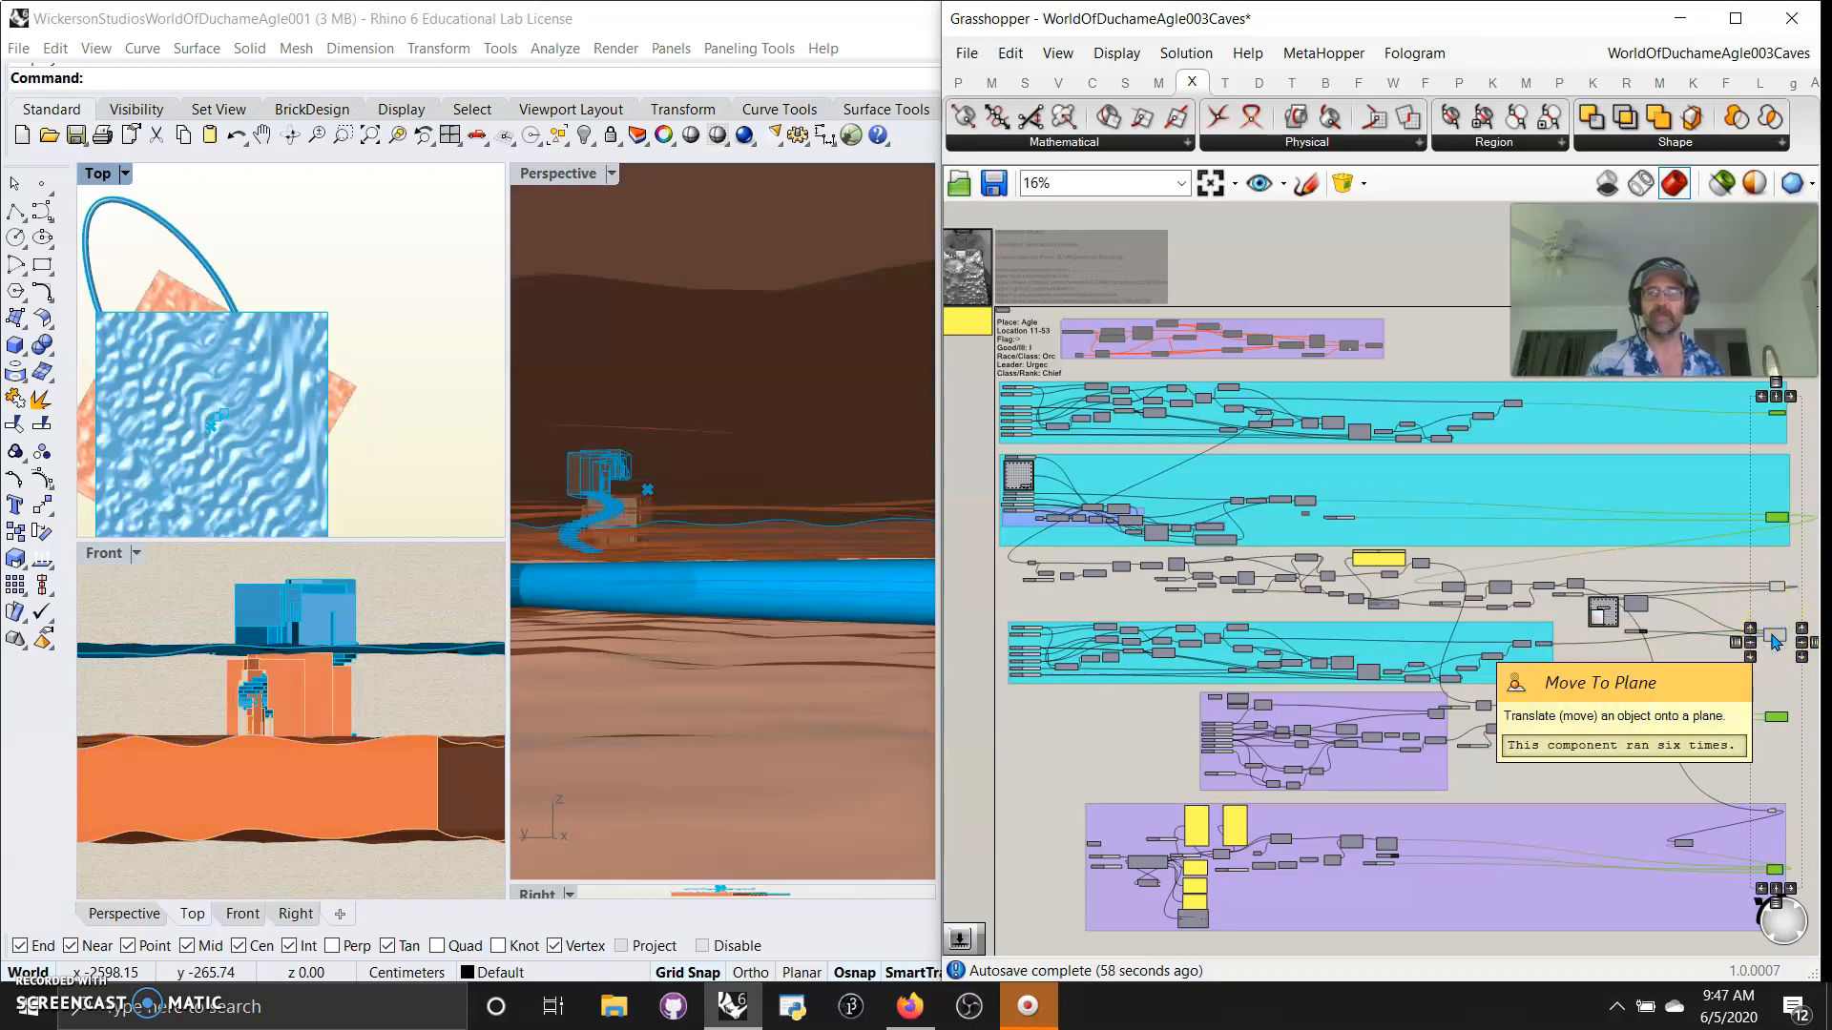
left_click(1778, 630, "ctrl")
left_click(1777, 630, "ctrl")
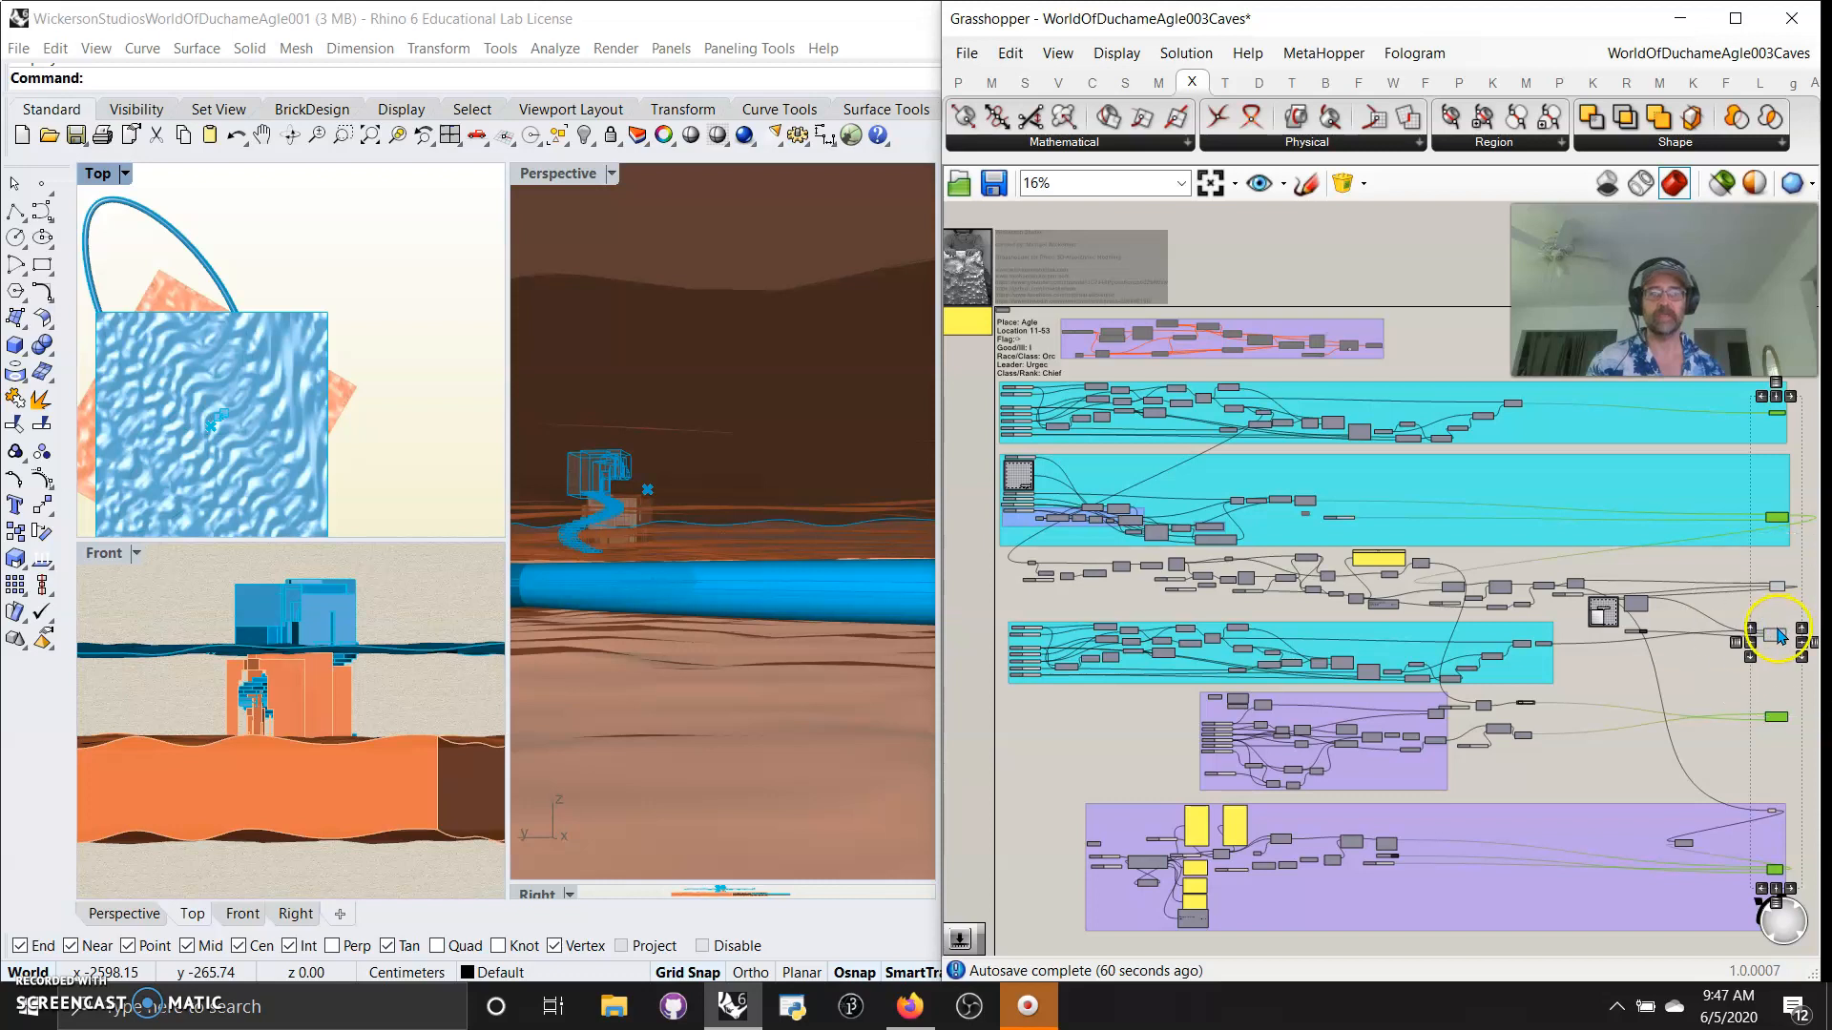
left_click(1776, 635, "shift")
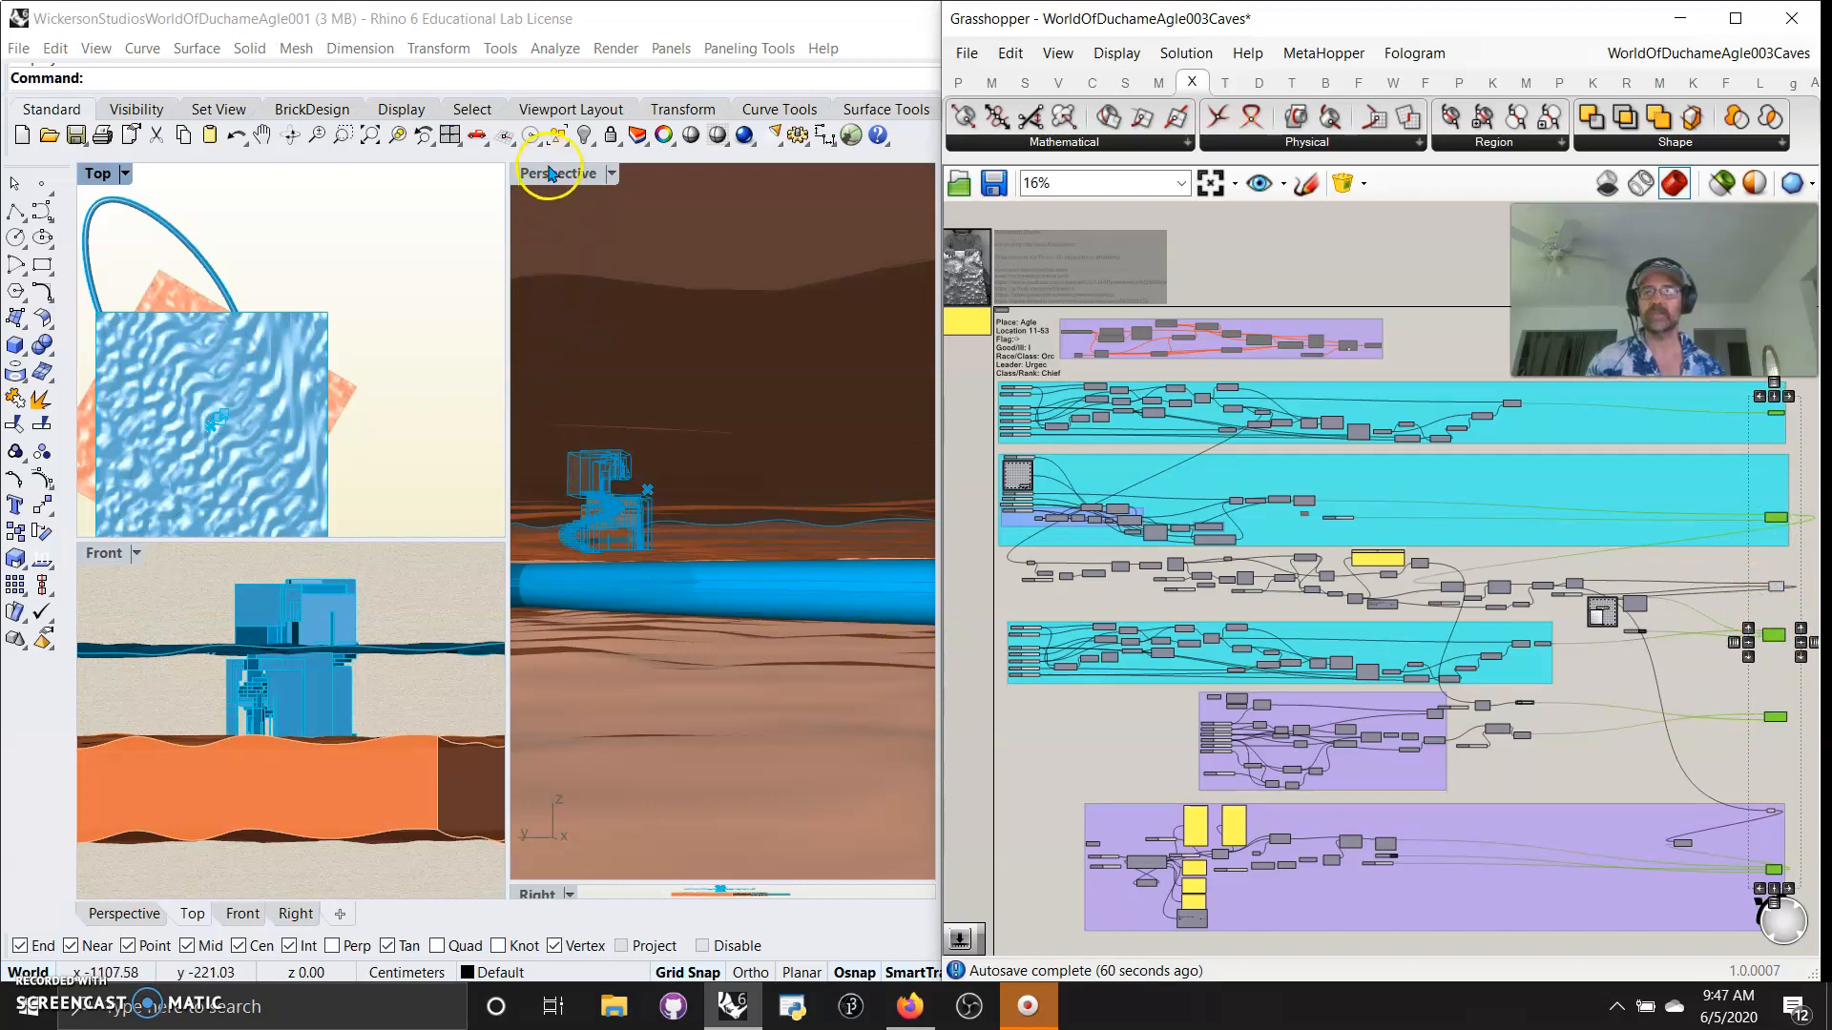
Minimize the Grasshopper window and enlarge the Rhino viewport area, giving the Perspective viewport more width than the Top and Front viewports.
right_click_drag(320, 445, 408, 410)
scroll(408, 410, "down", 2)
right_click_drag(326, 753, 327, 758)
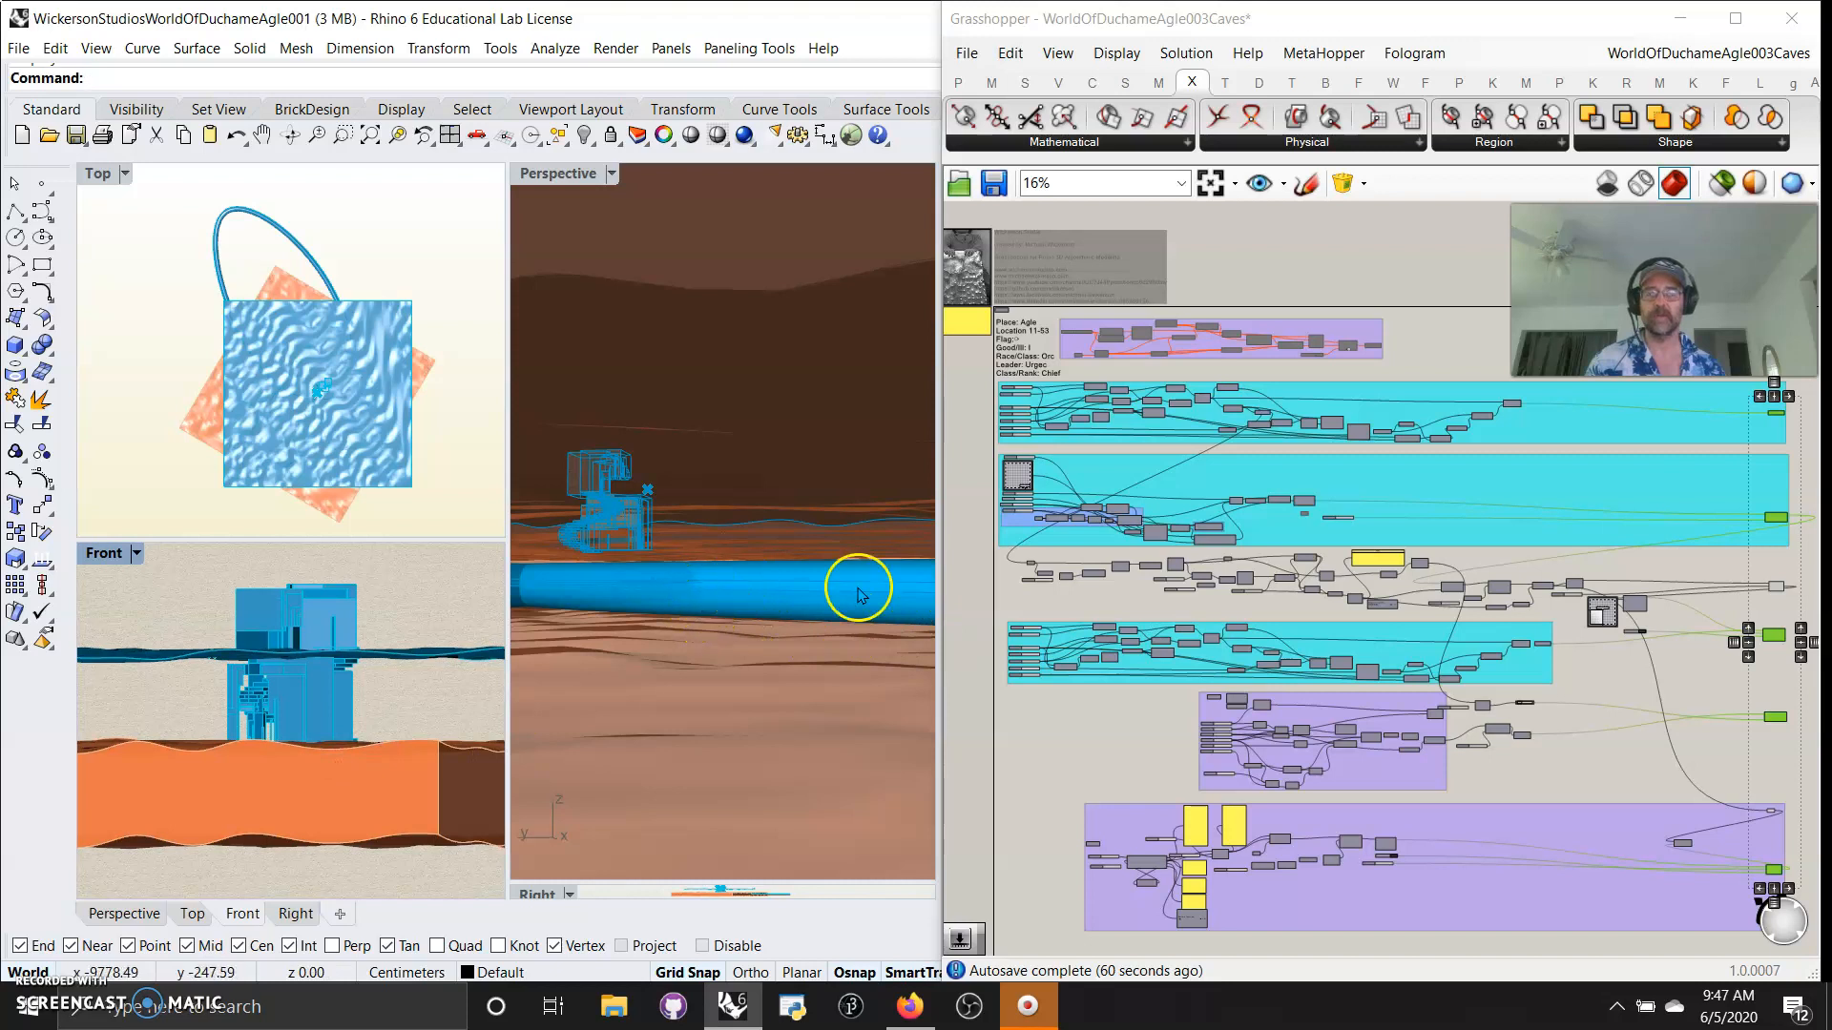
left_click(1680, 18)
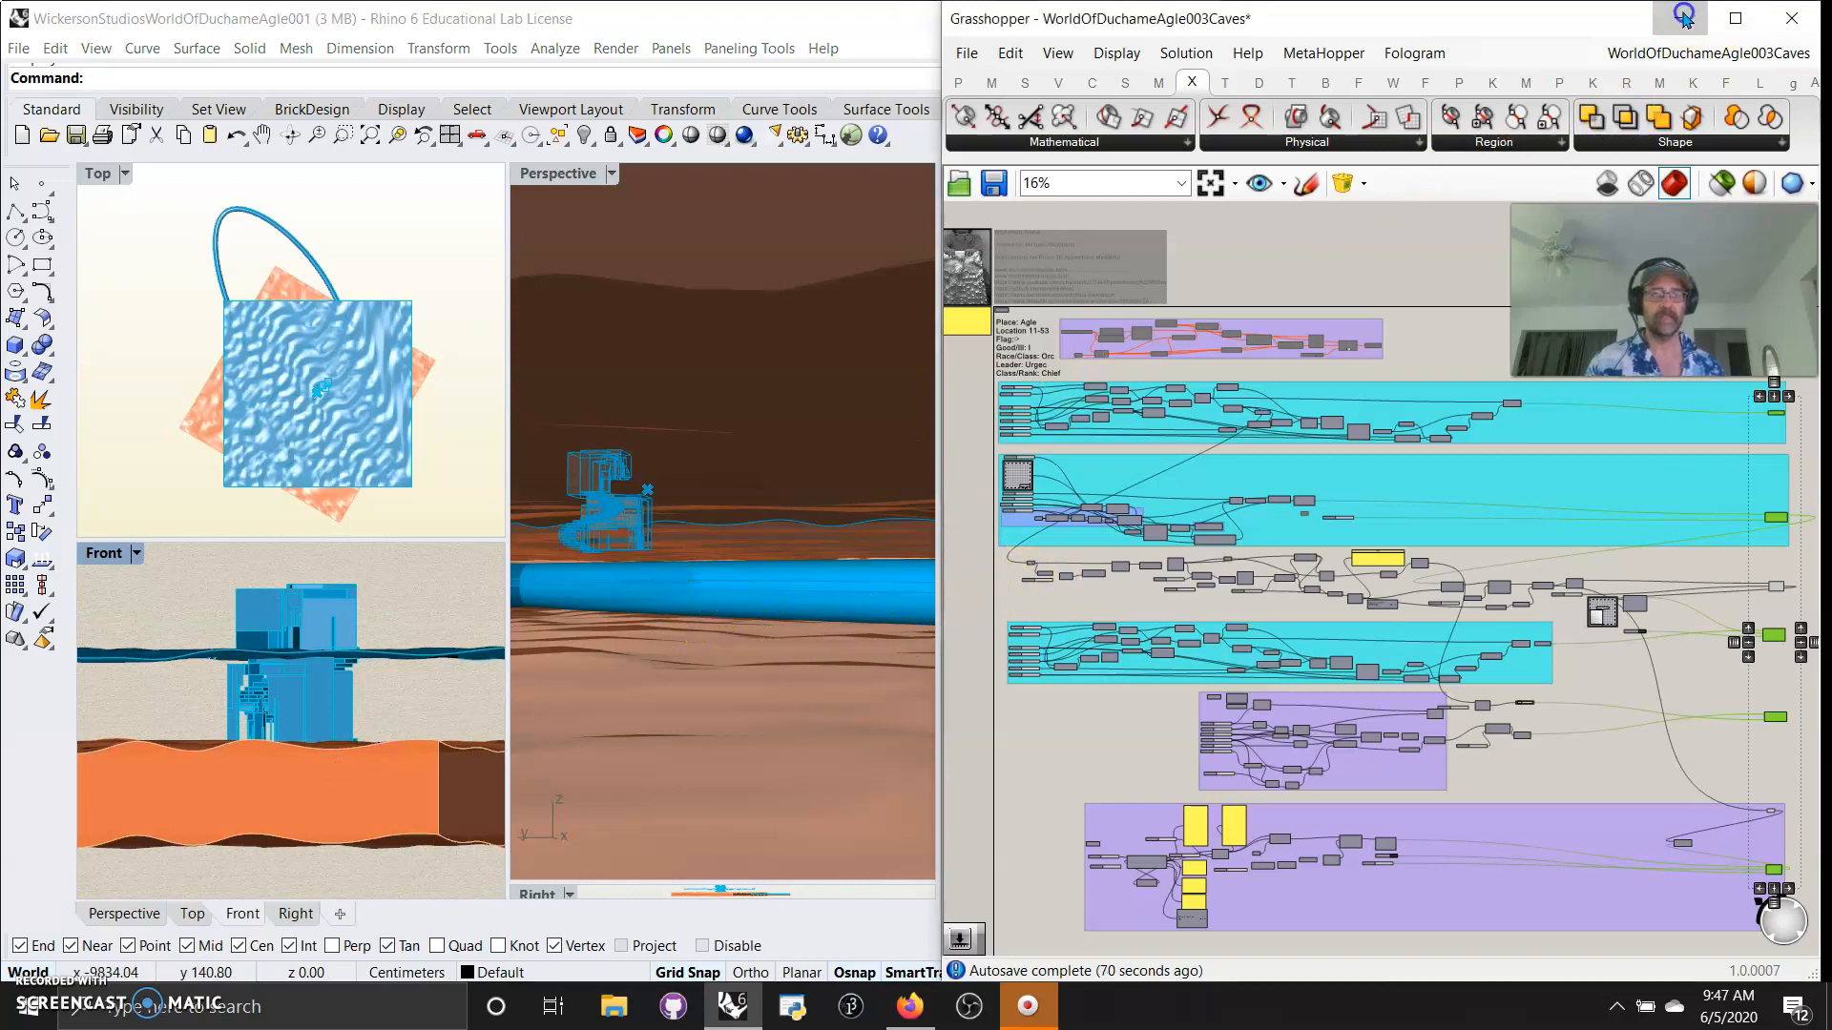
left_click_drag(1227, 479, 1822, 459)
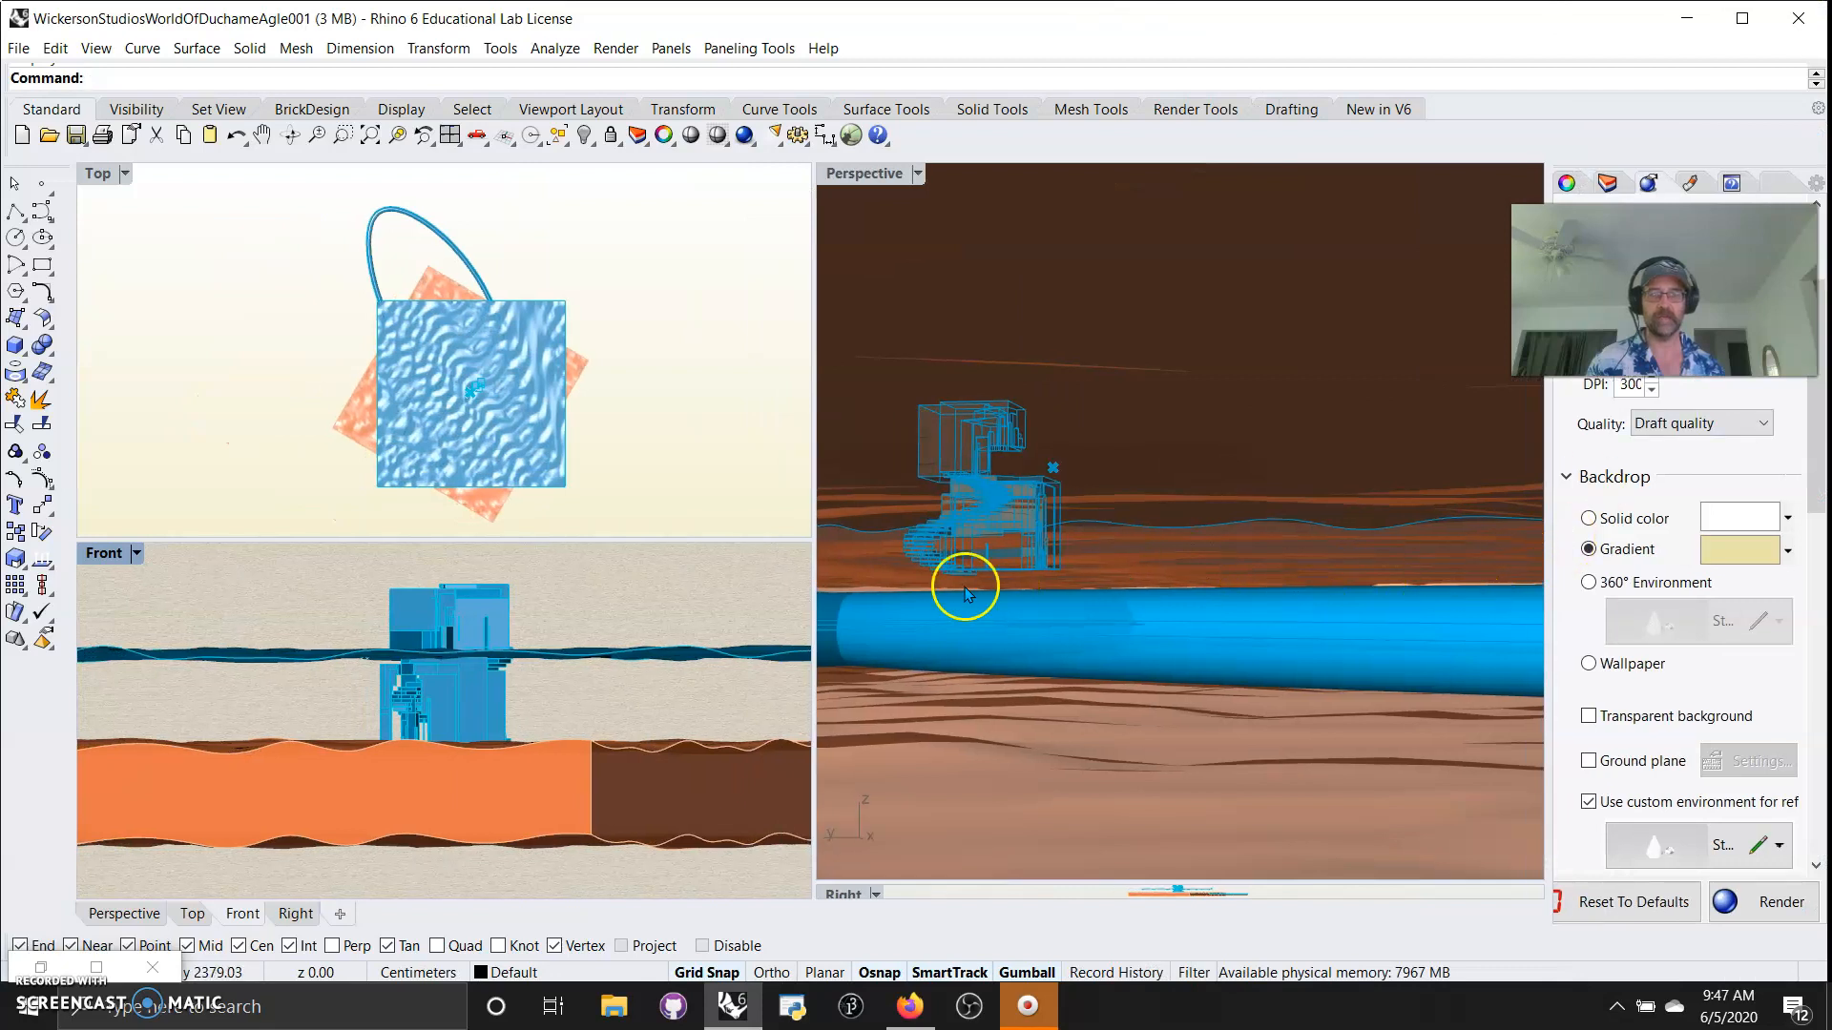
left_click(816, 556)
left_click_drag(817, 556, 650, 573)
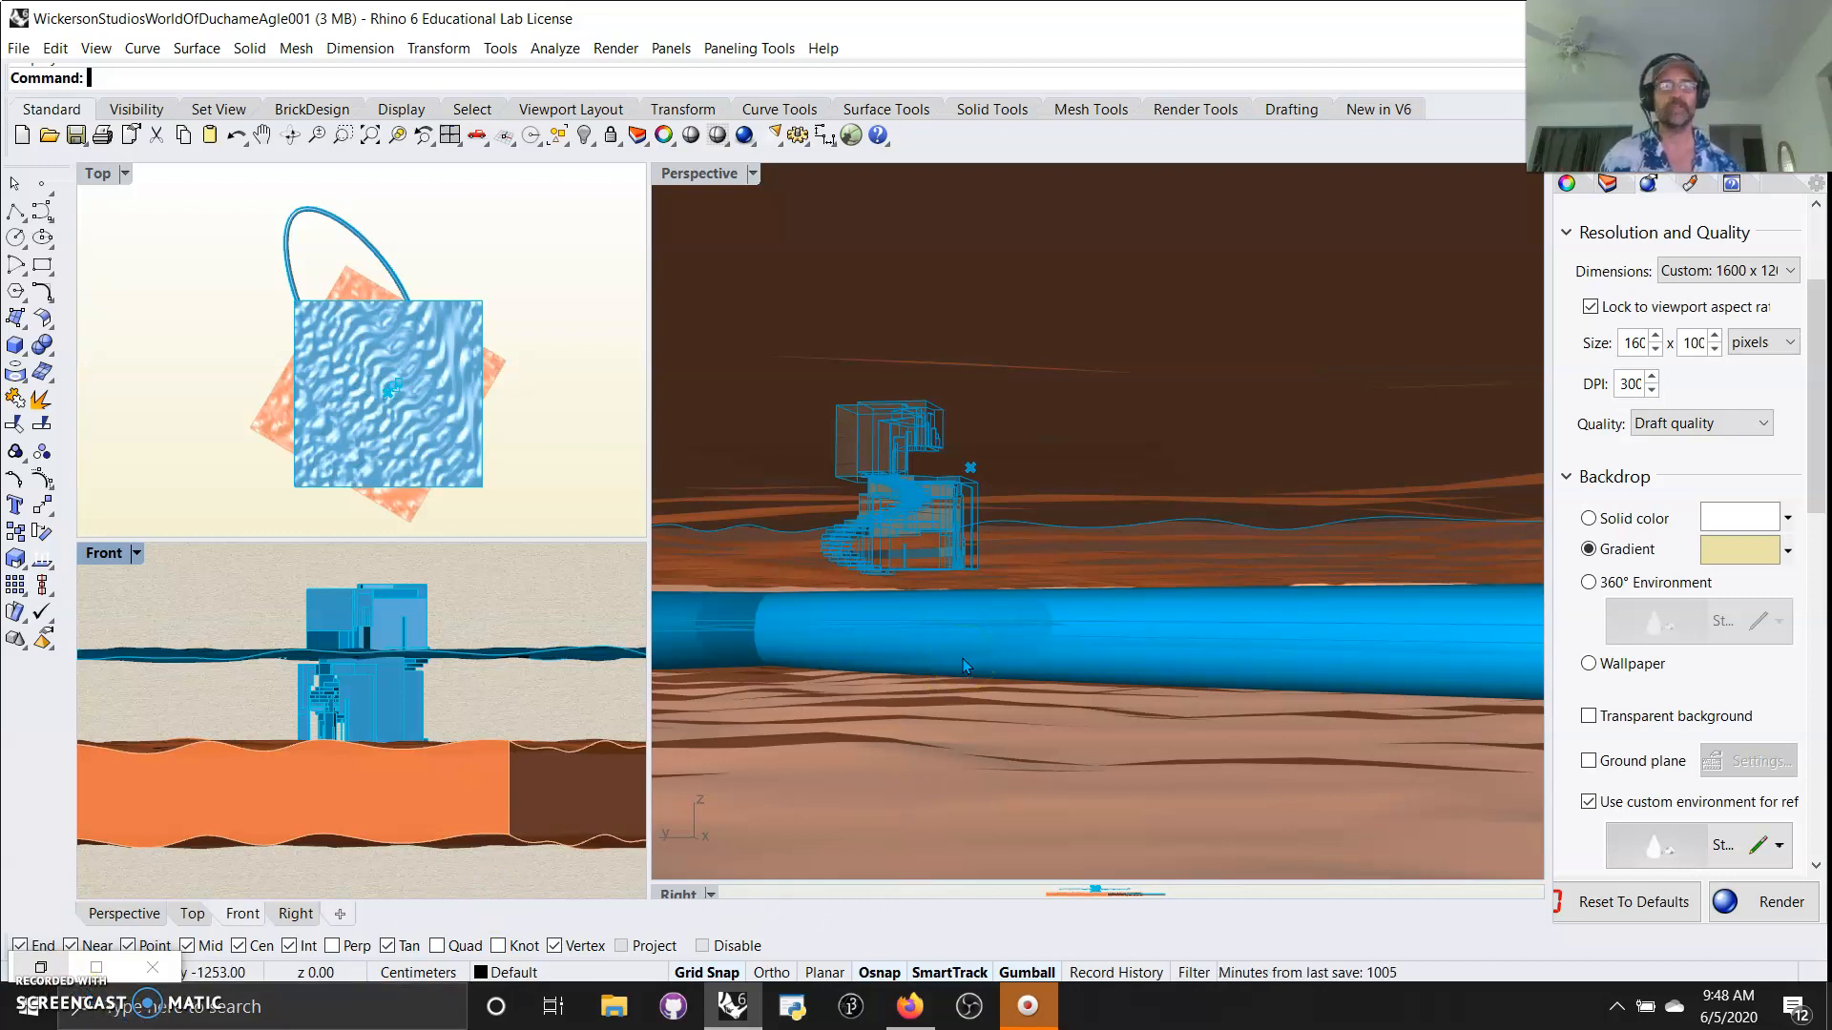
left_click(1070, 434)
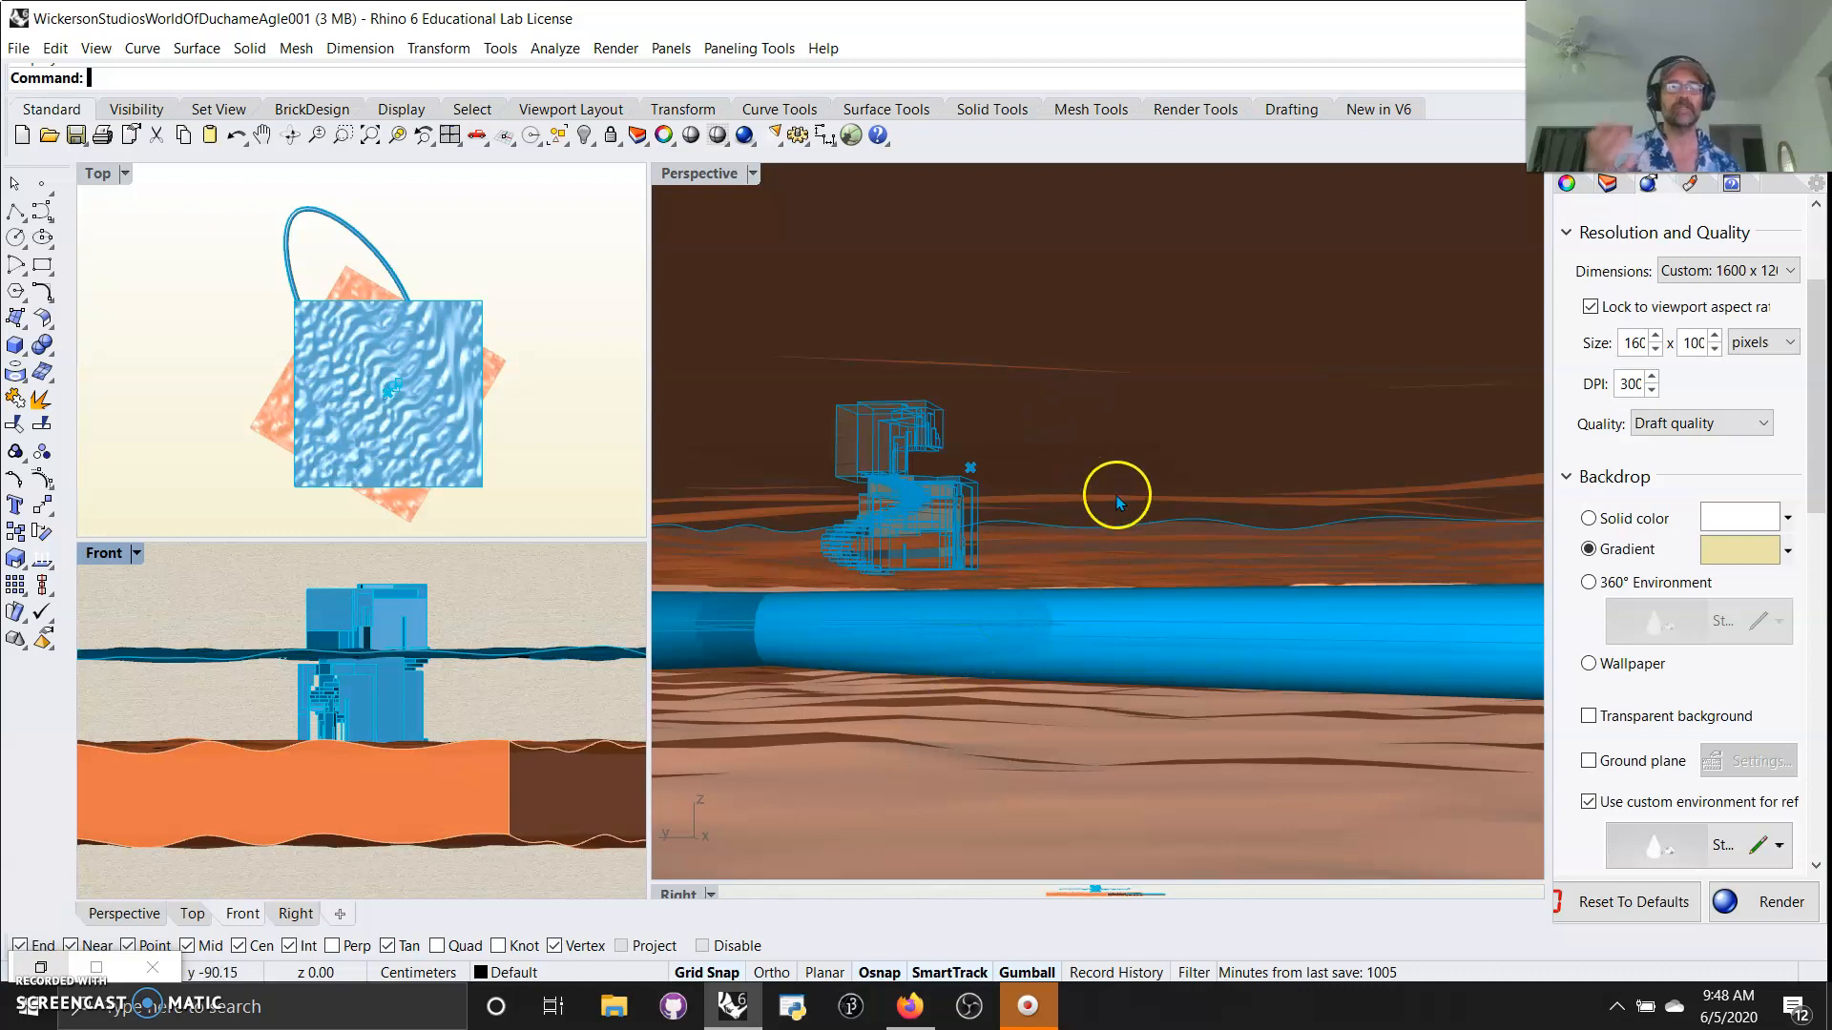